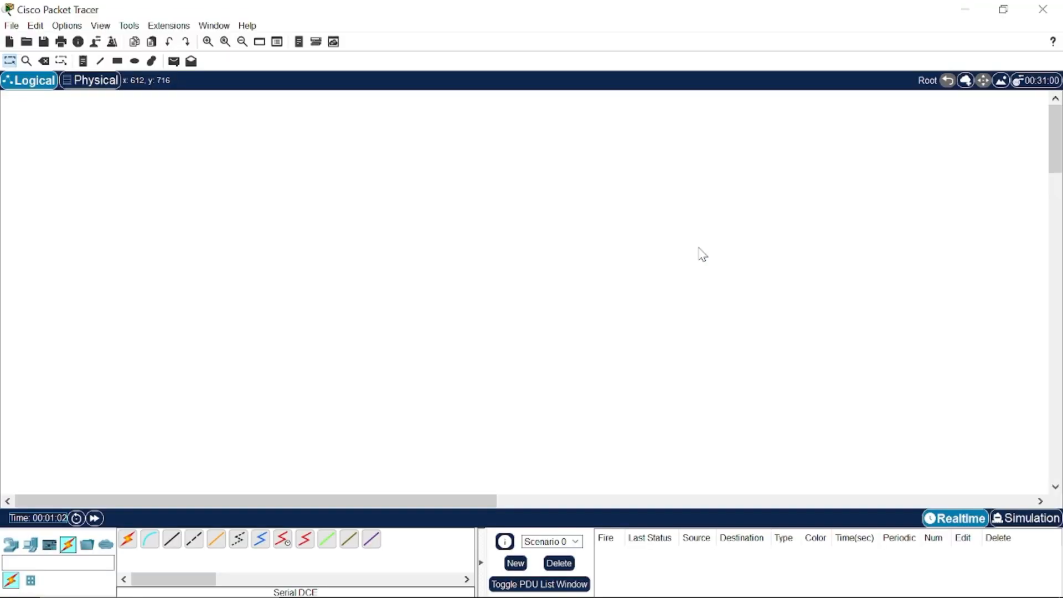
# - Place three PC-PT end devices in a horizontal row across the lower part of the workspace
pyautogui.click(31, 545)
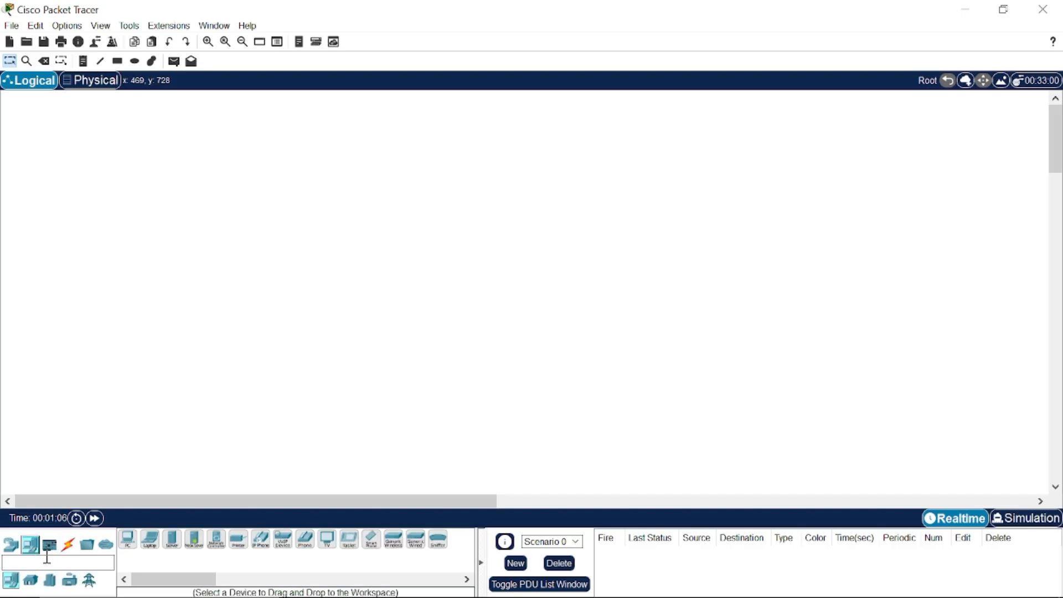
pyautogui.click(128, 540)
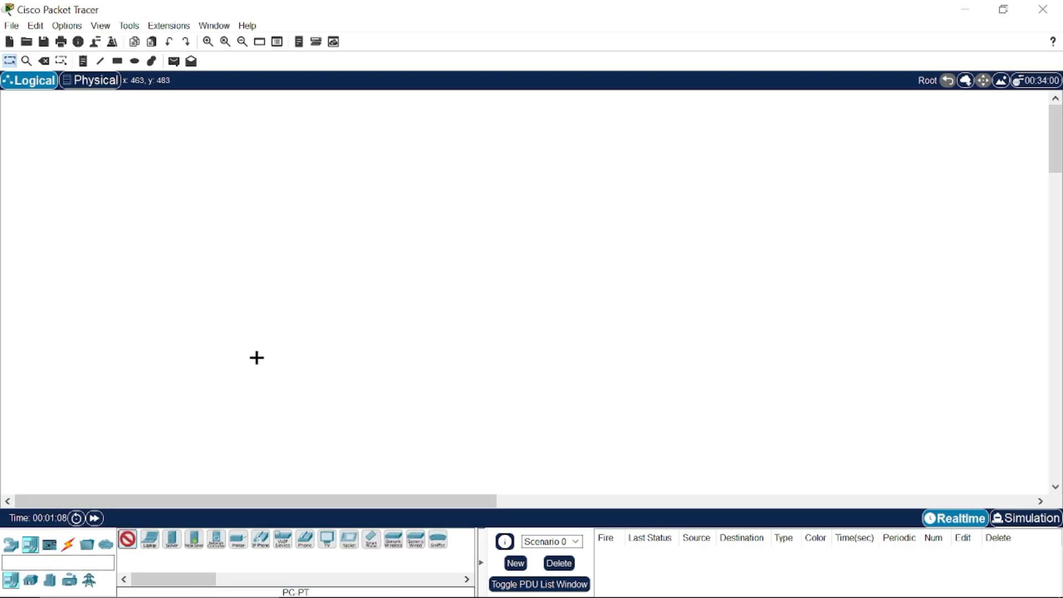
pyautogui.click(256, 358)
pyautogui.click(129, 538)
pyautogui.click(394, 359)
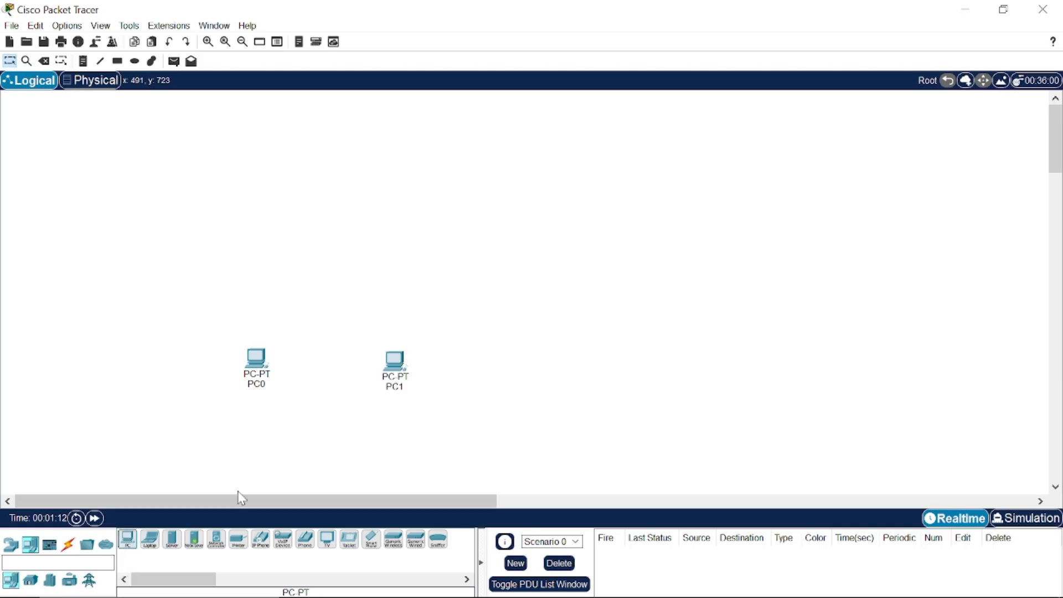
pyautogui.click(129, 539)
pyautogui.click(562, 362)
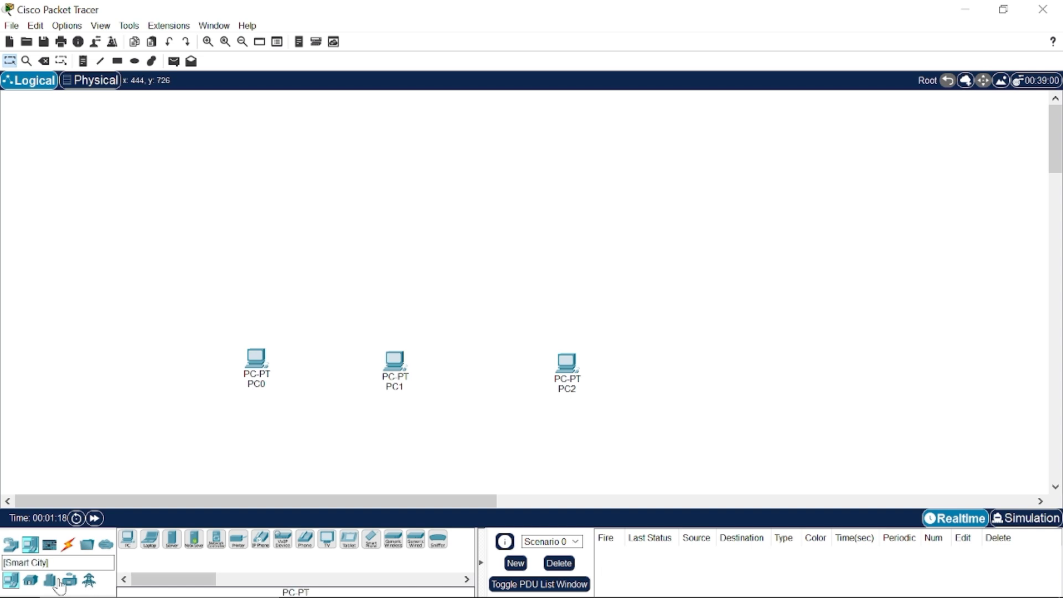
# - Add three Router-PT routers: one above the first two PCs, one above PC2, and one higher up between them
pyautogui.click(11, 545)
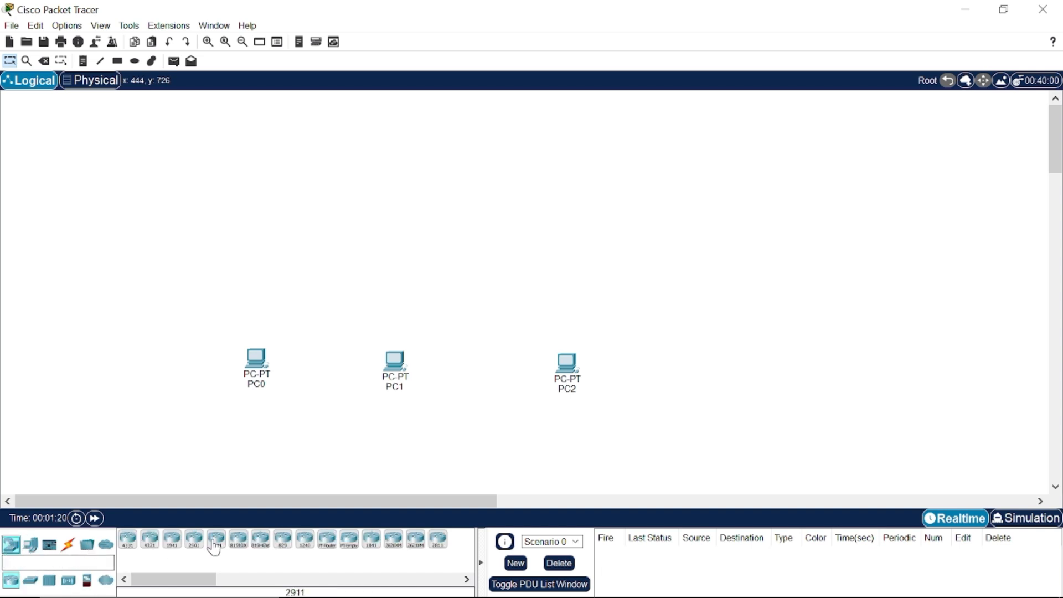
pyautogui.click(326, 545)
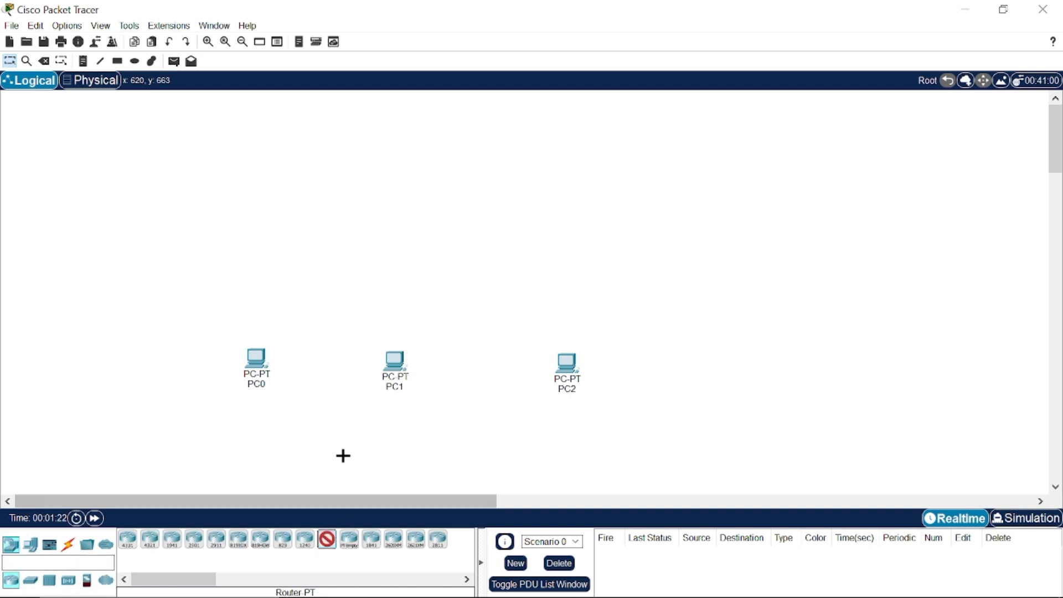
pyautogui.click(326, 289)
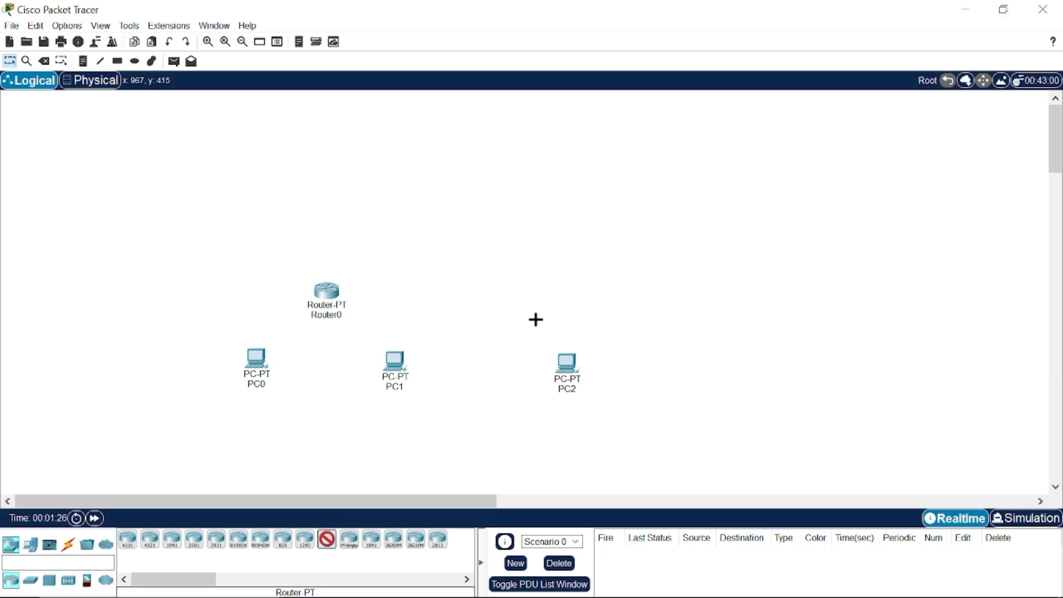
pyautogui.click(539, 297)
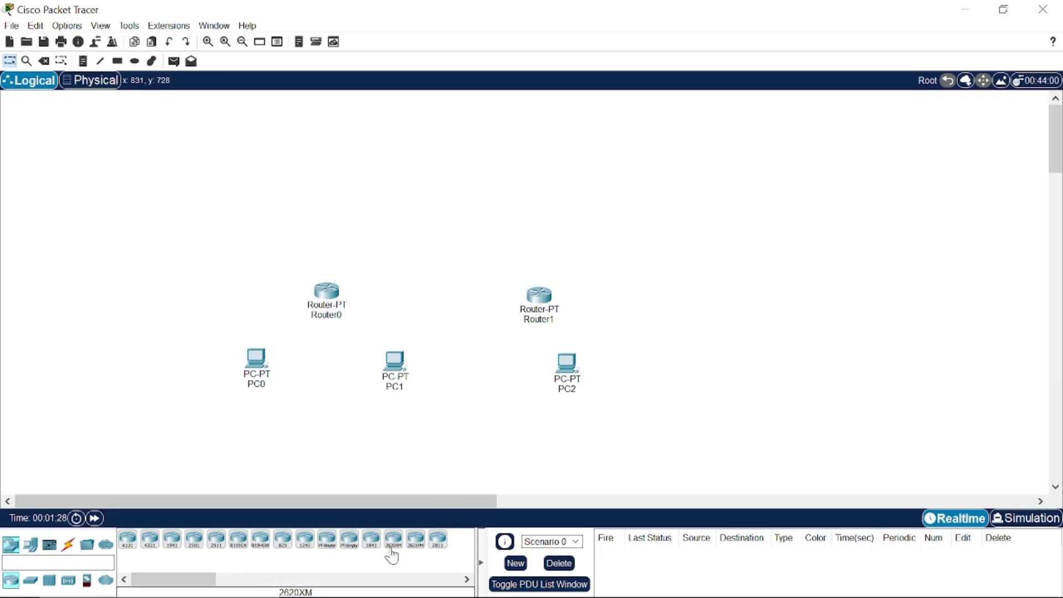
pyautogui.click(327, 538)
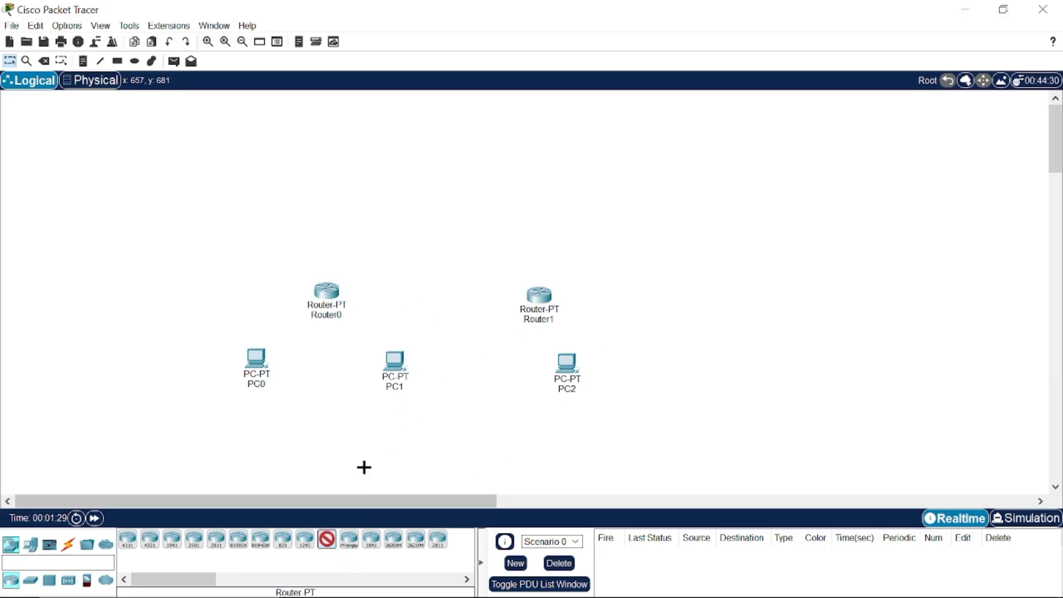
pyautogui.click(430, 218)
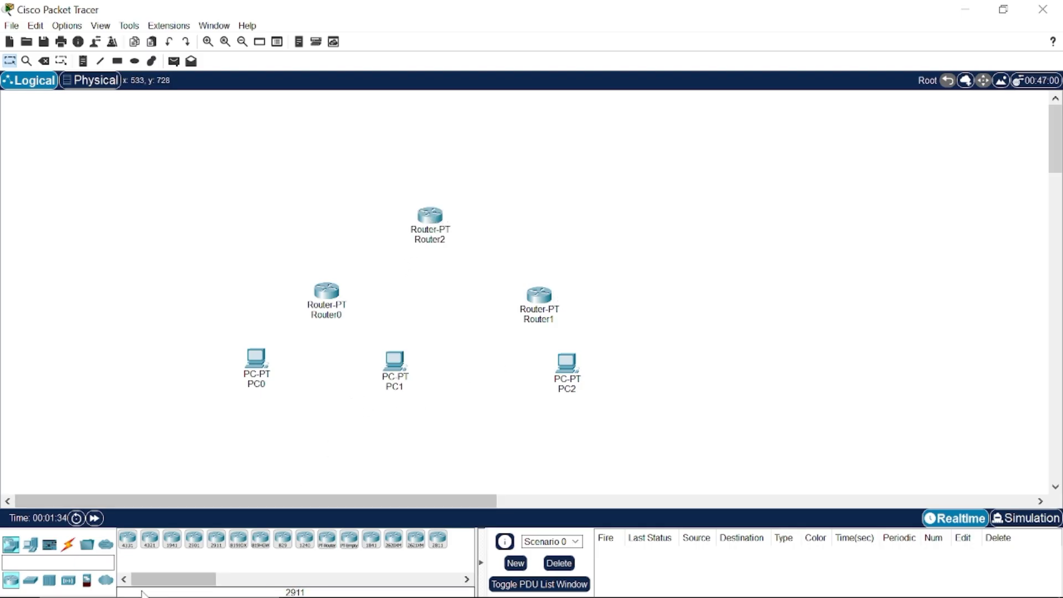
# - Place two Server-PT servers side by side above Router2
pyautogui.click(31, 545)
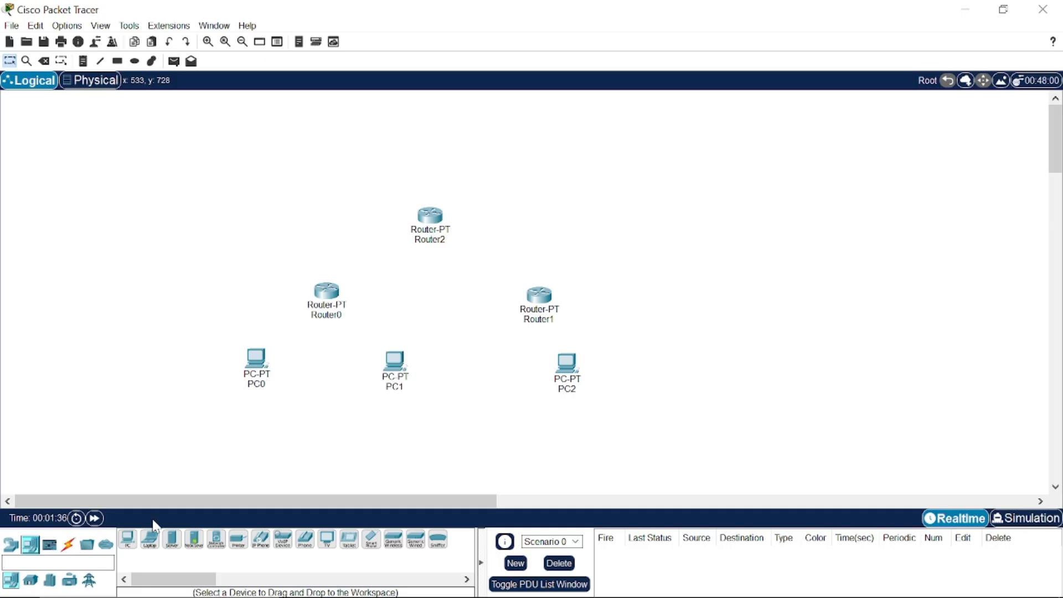
pyautogui.click(172, 540)
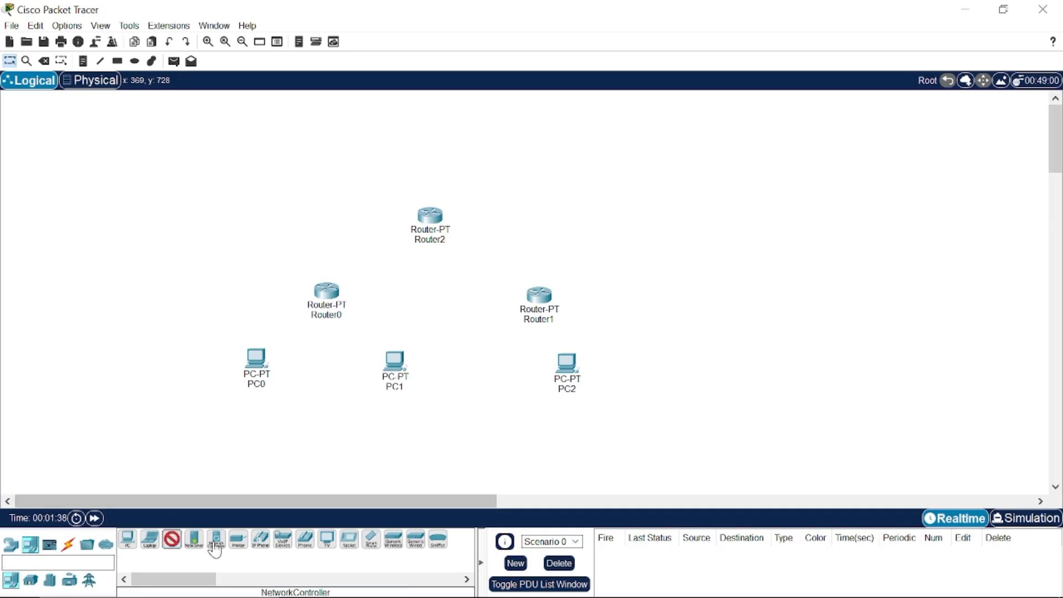
pyautogui.click(363, 126)
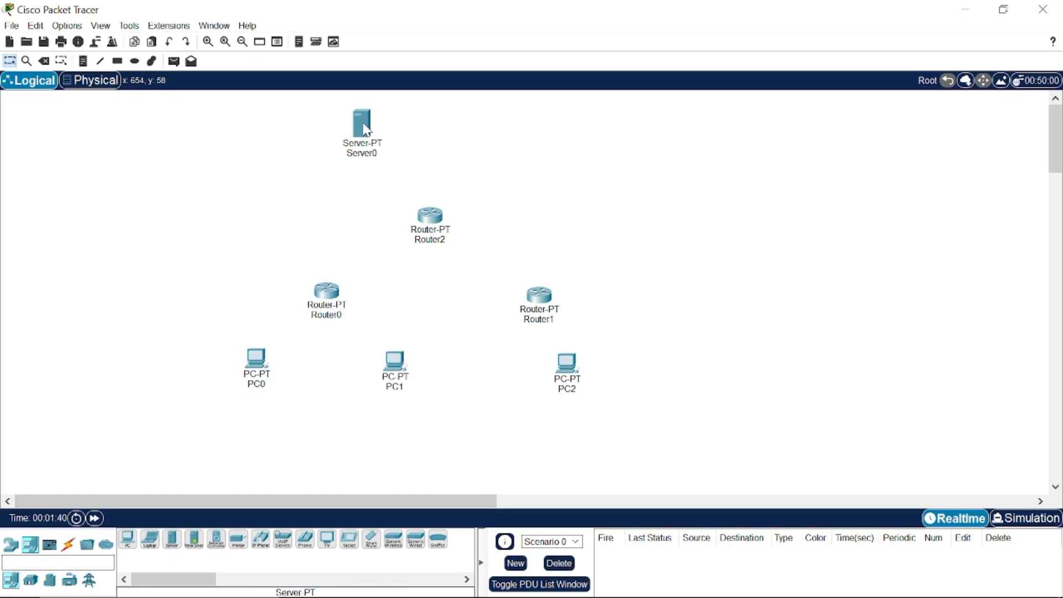
pyautogui.click(172, 539)
pyautogui.click(489, 128)
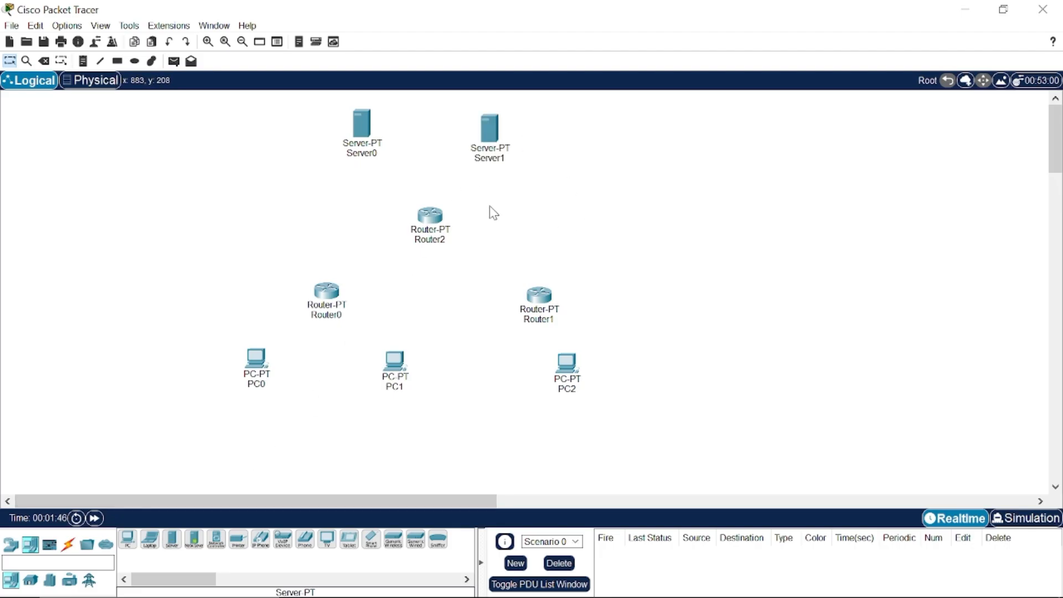
# - Move the three PCs slightly farther below their routers, shifting PC2 outward from Router1
pyautogui.moveTo(254, 361); pyautogui.dragTo(255, 373)
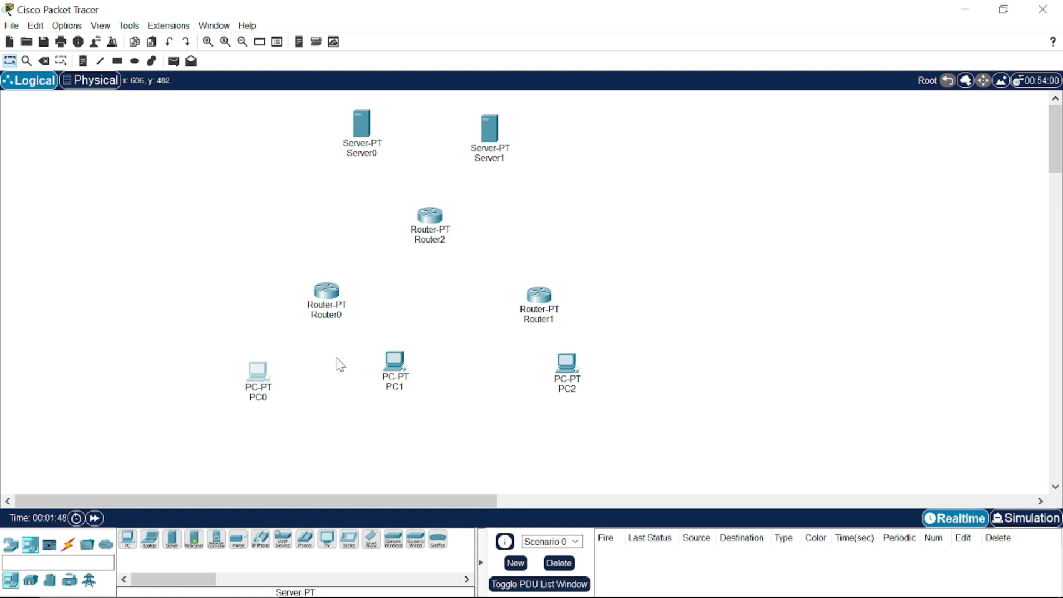
pyautogui.moveTo(564, 370); pyautogui.dragTo(600, 385)
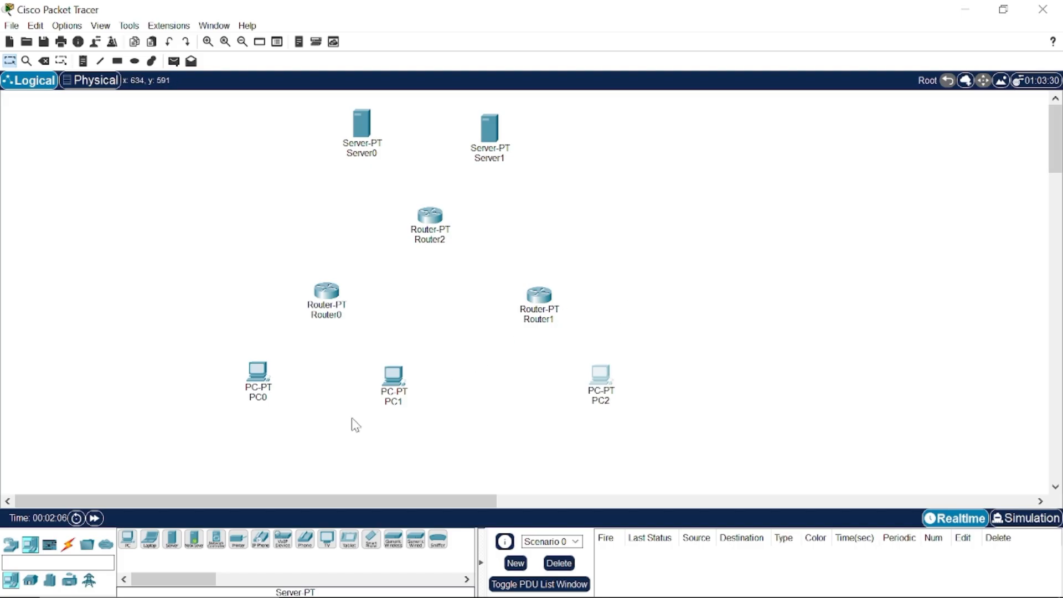
# - Connect PC0's FastEthernet0 port to Router0's FastEthernet0/0 port with a Copper Cross-Over cable
pyautogui.click(68, 544)
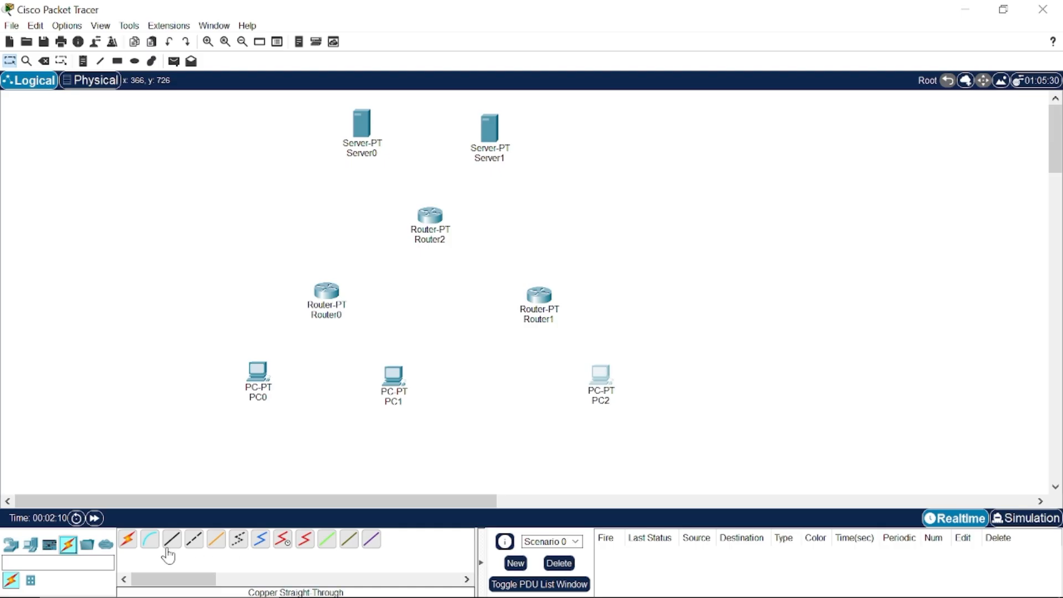
pyautogui.click(194, 539)
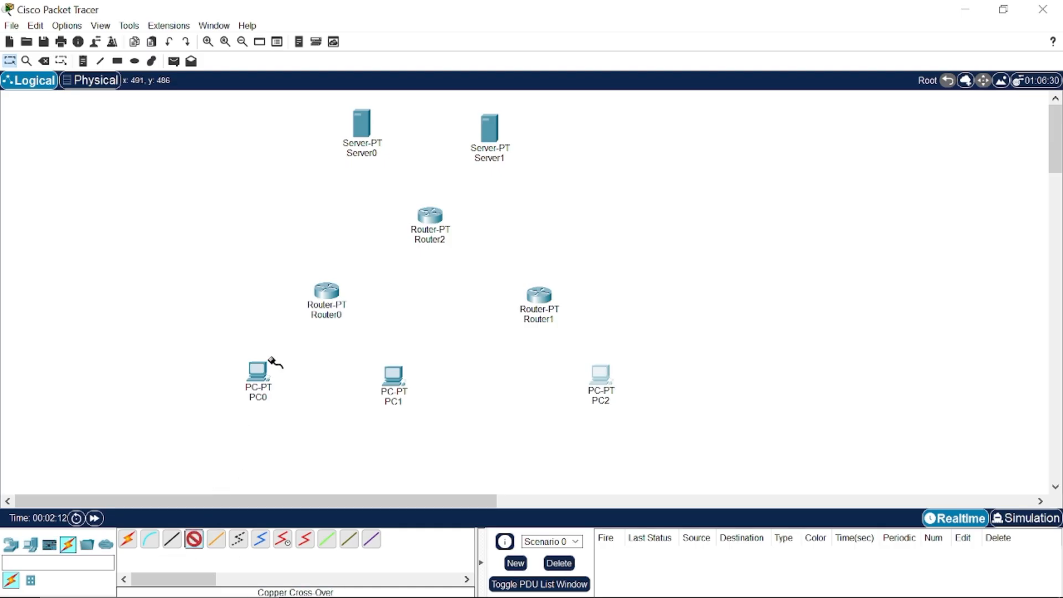
pyautogui.click(259, 376)
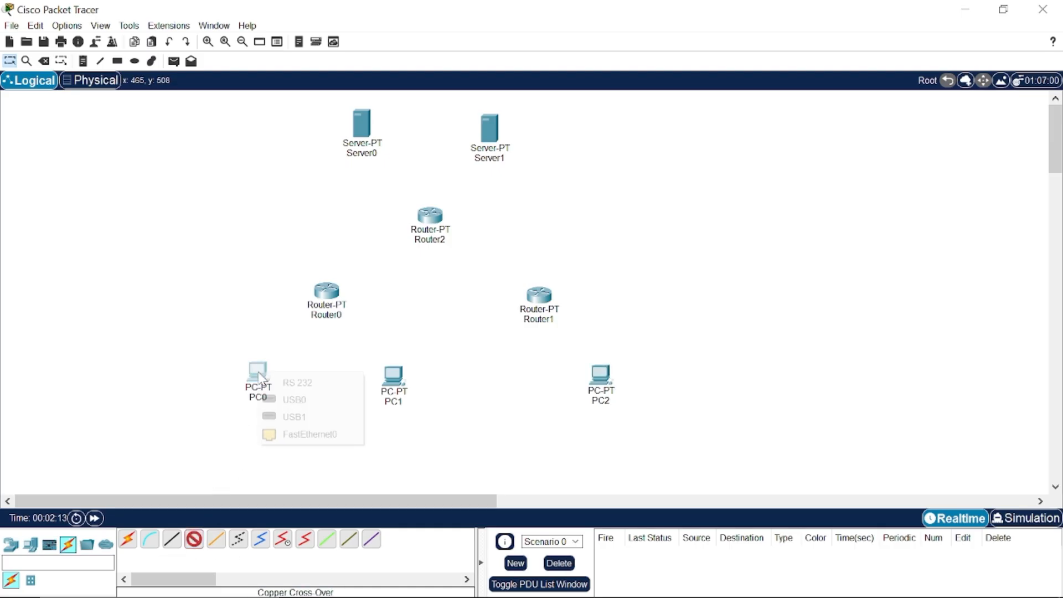
pyautogui.click(316, 436)
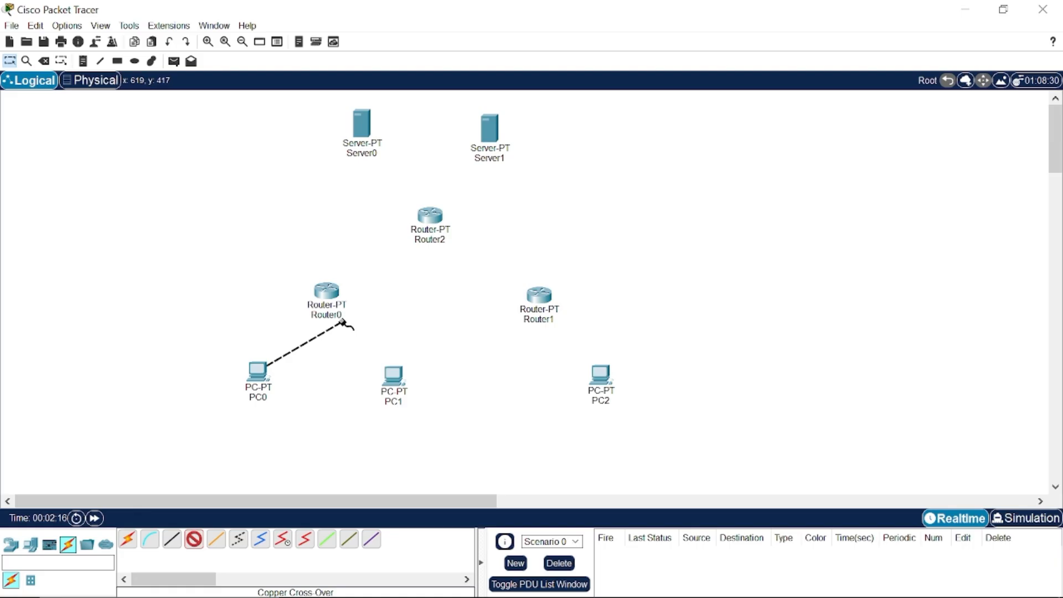
pyautogui.click(326, 290)
pyautogui.click(407, 332)
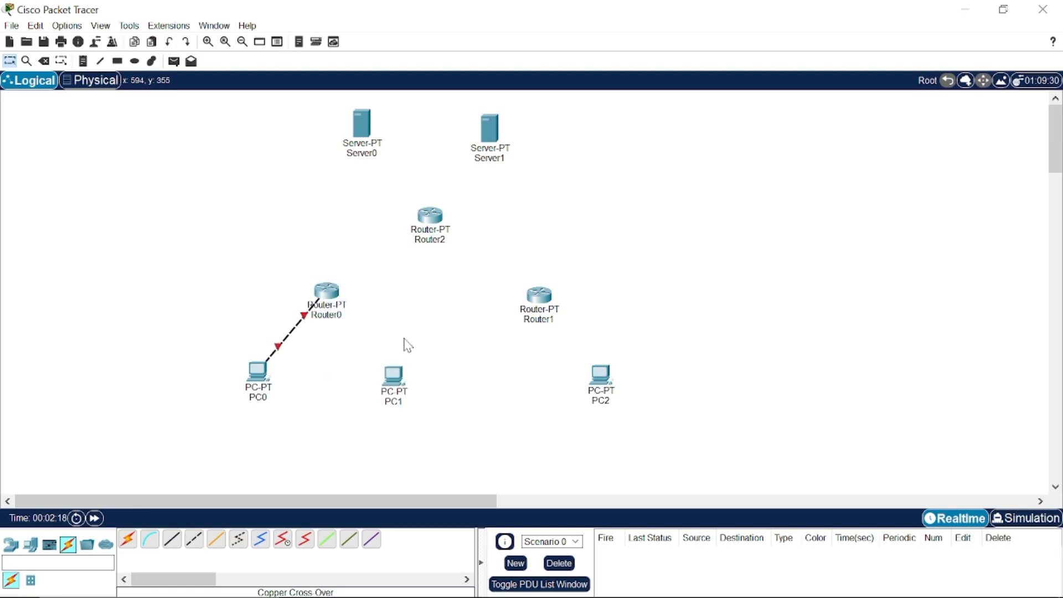
# - Connect PC1's FastEthernet0 port to Router0's FastEthernet1/0 port with a Copper Cross-Over cable
pyautogui.click(194, 538)
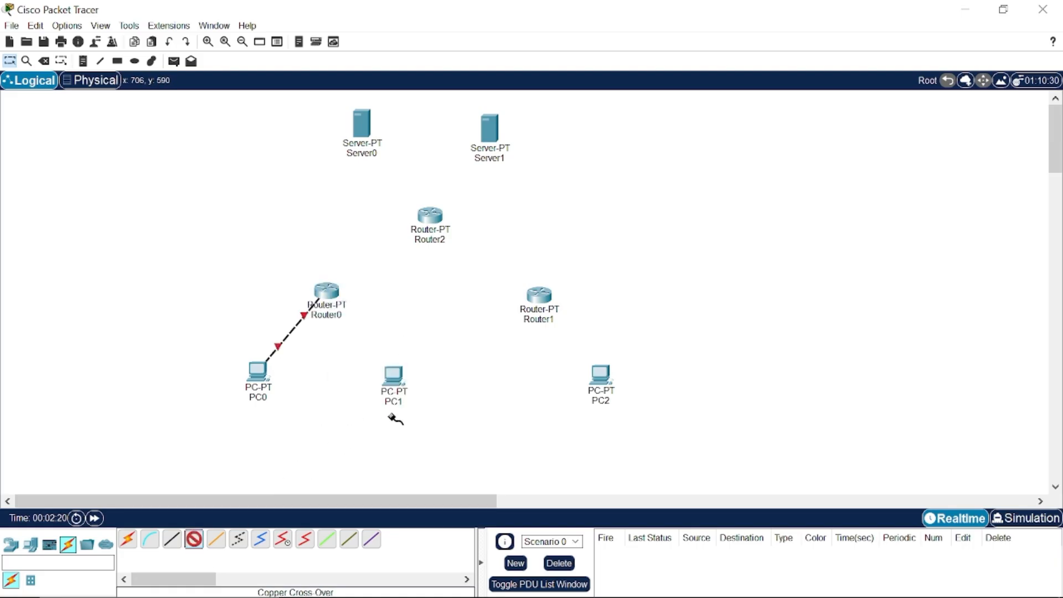
pyautogui.click(395, 380)
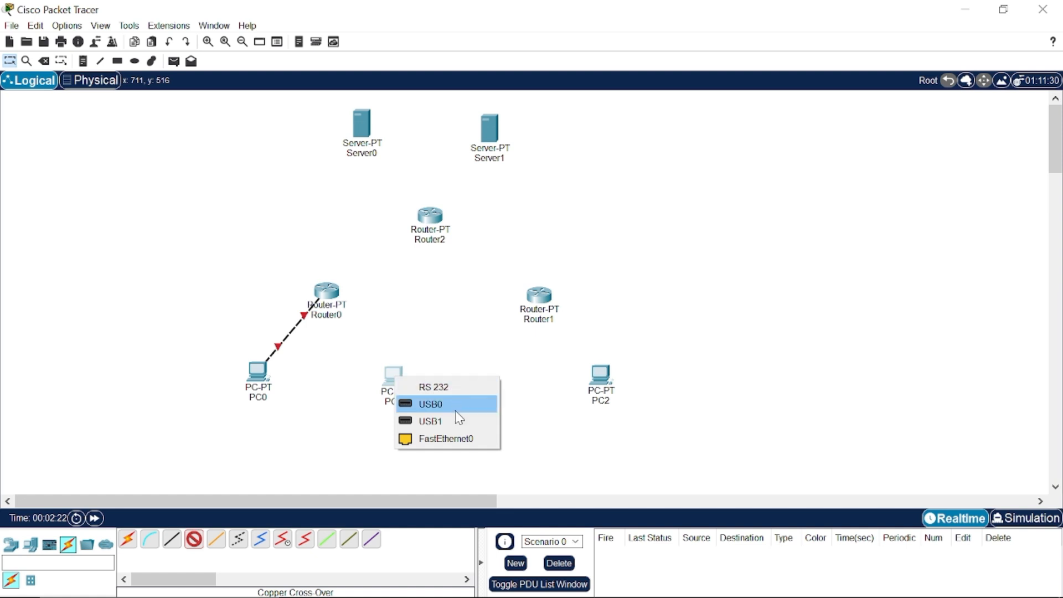
pyautogui.click(458, 439)
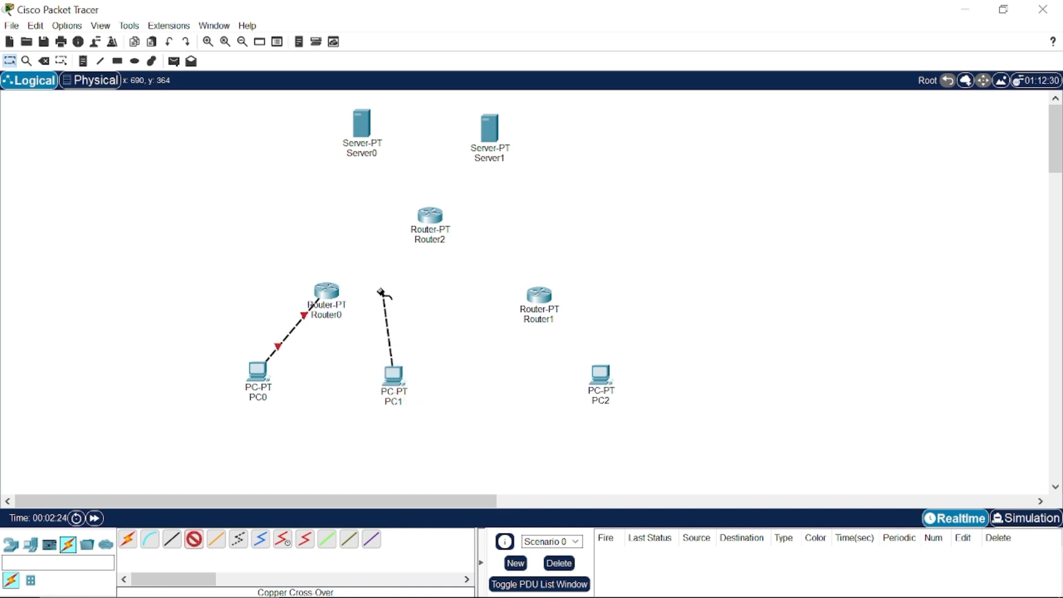
pyautogui.click(327, 289)
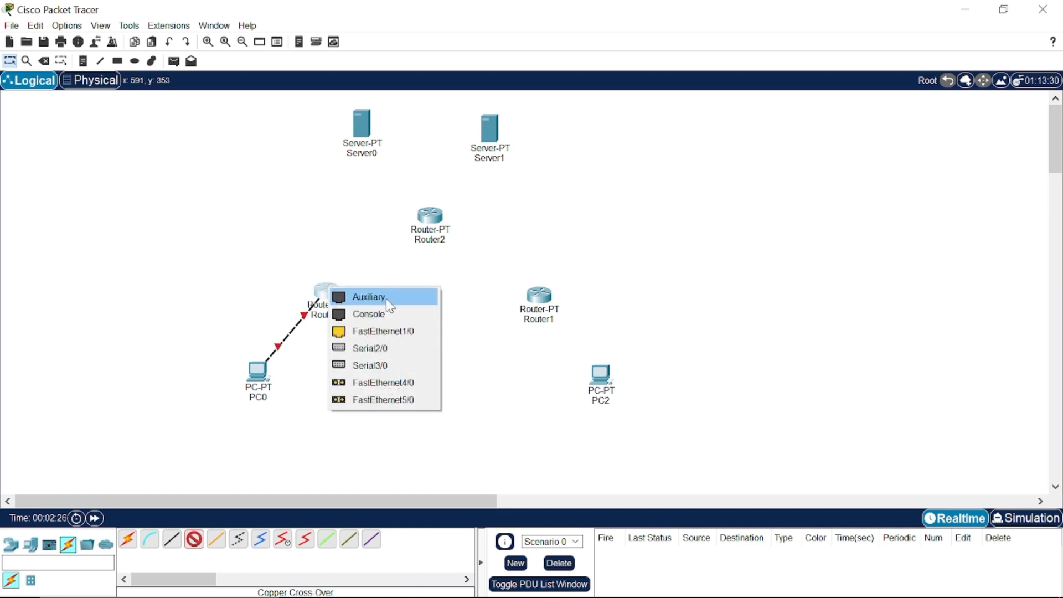
pyautogui.click(391, 332)
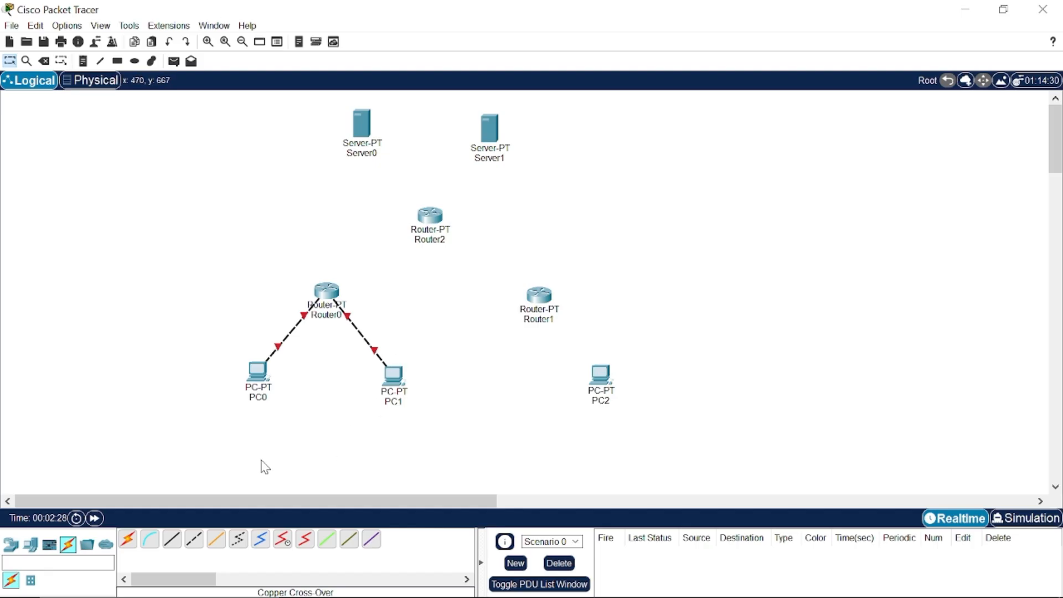
# - Connect PC2's FastEthernet0 port to Router1's FastEthernet0/0 port with a Copper Cross-Over cable
pyautogui.click(196, 540)
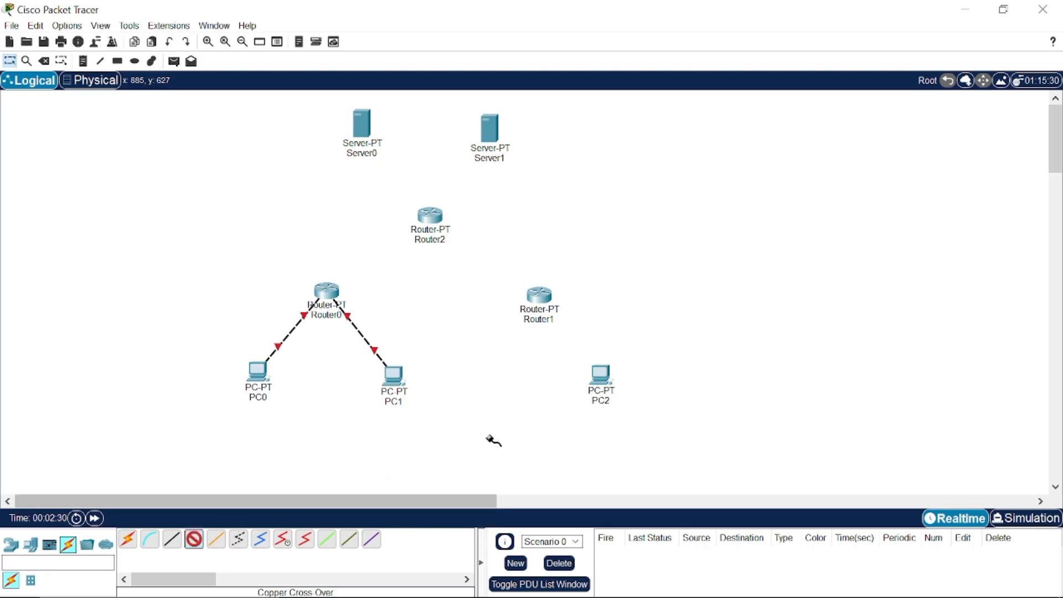
pyautogui.click(601, 379)
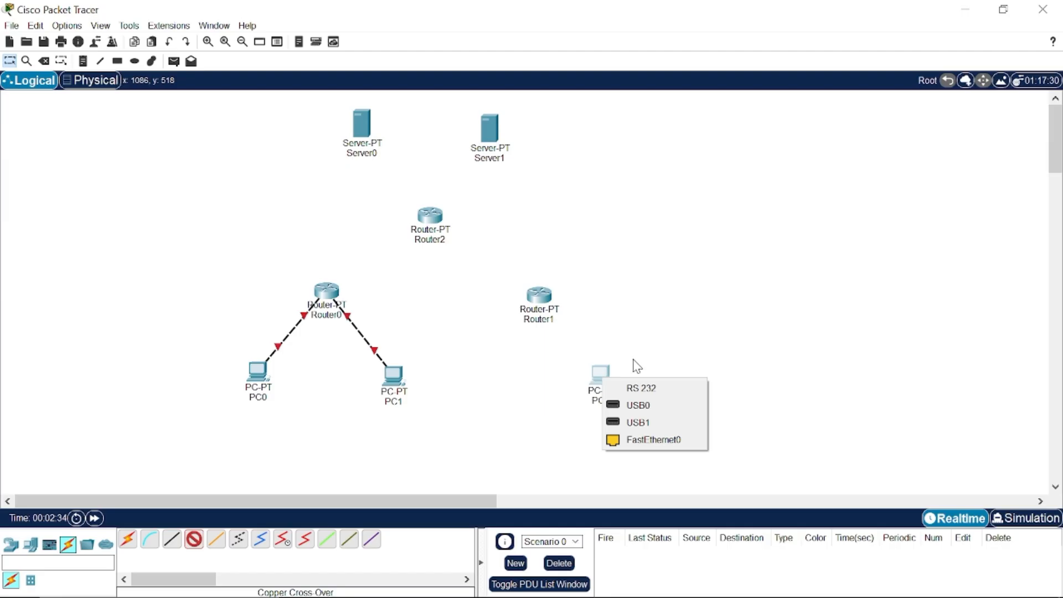
pyautogui.click(670, 442)
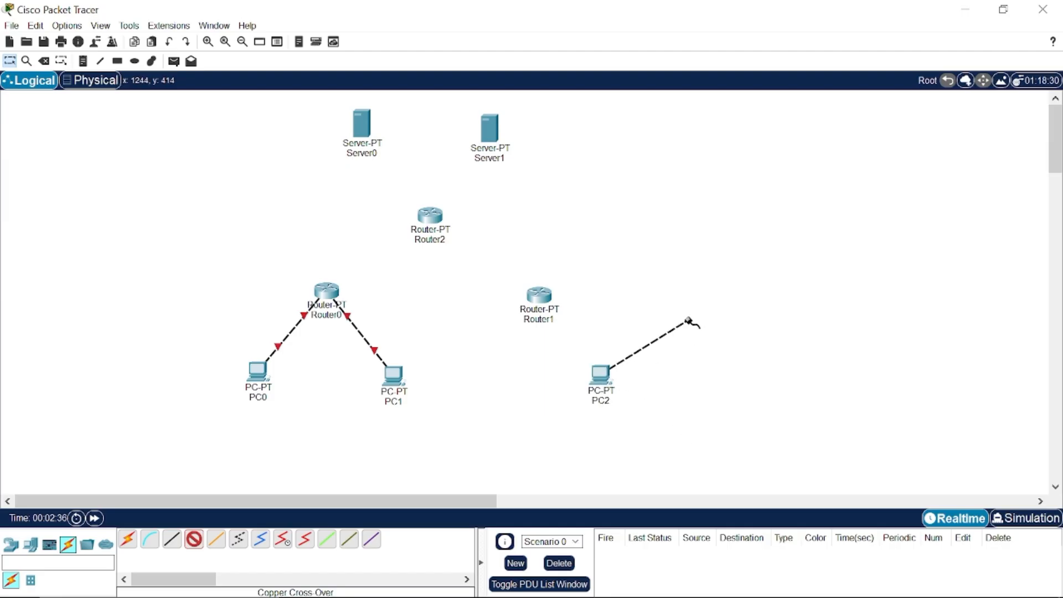
pyautogui.click(540, 295)
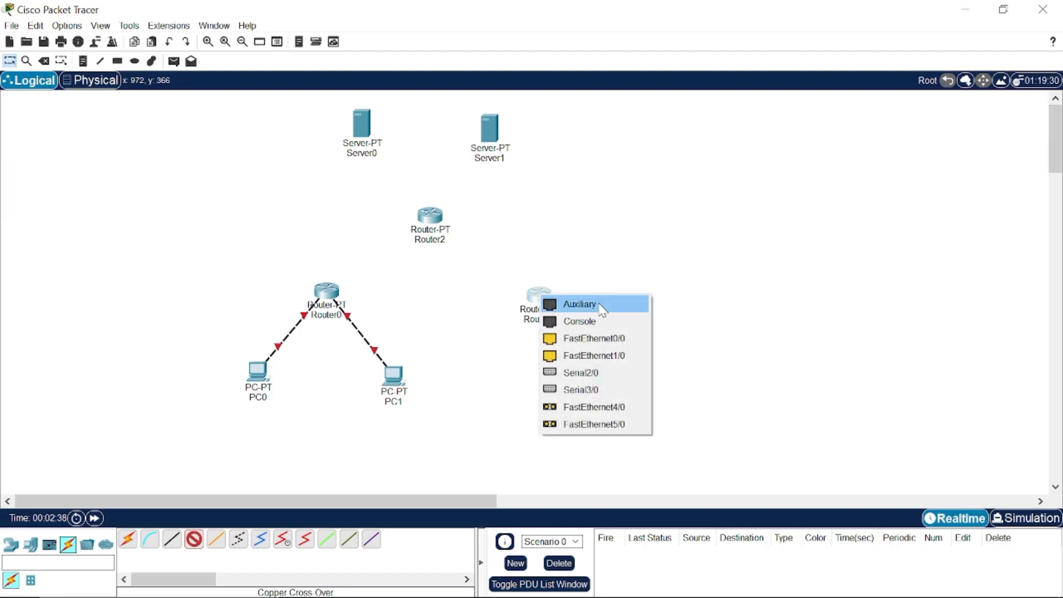
pyautogui.click(603, 344)
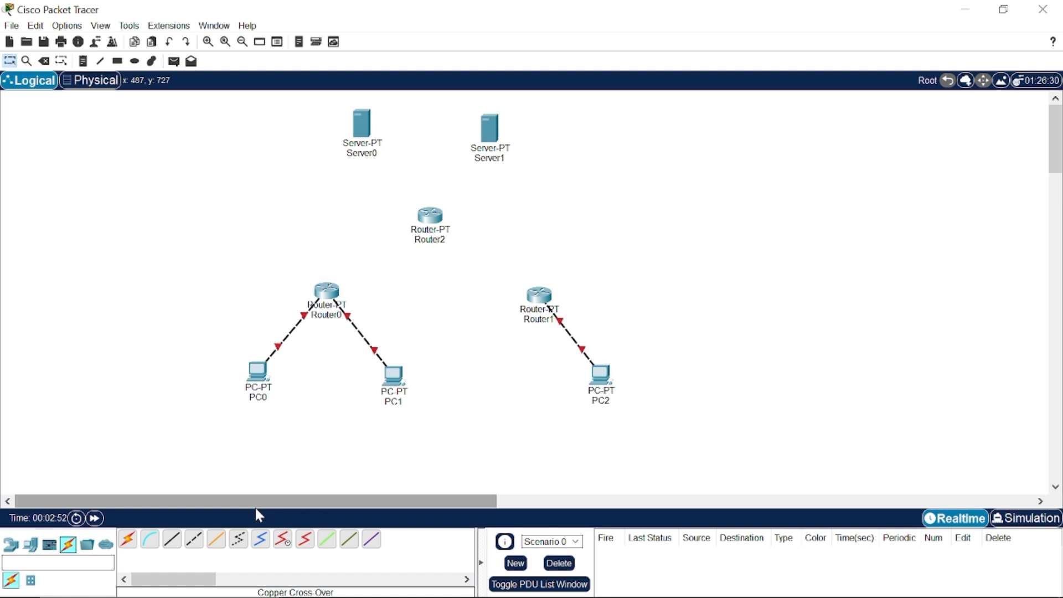
# - Connect Server0's FastEthernet0 port to Router2's FastEthernet0/0 port with a Copper Cross-Over cable
pyautogui.click(195, 545)
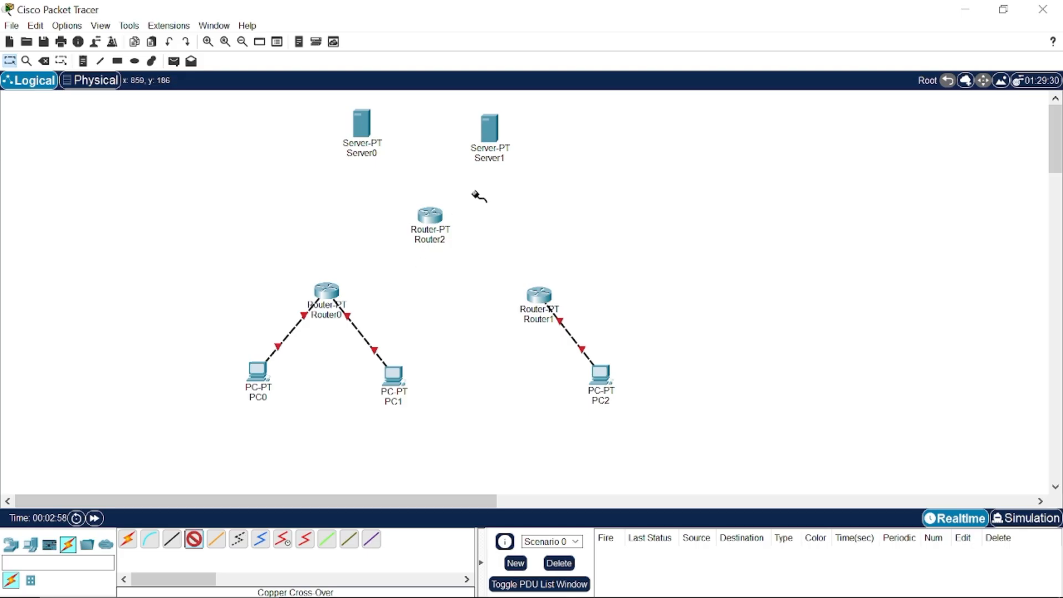
pyautogui.click(431, 213)
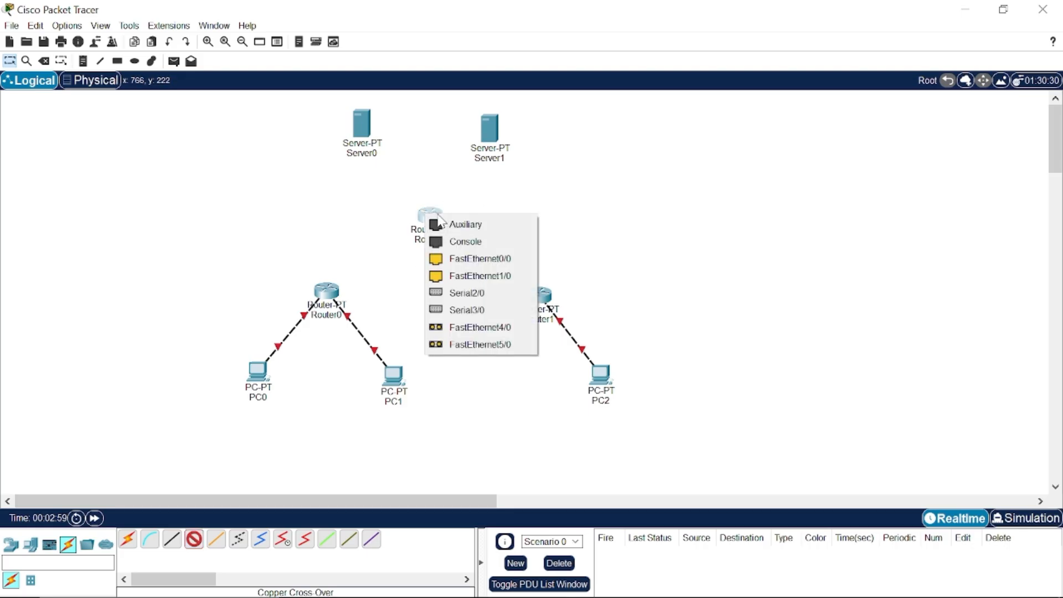
pyautogui.click(579, 222)
pyautogui.click(359, 131)
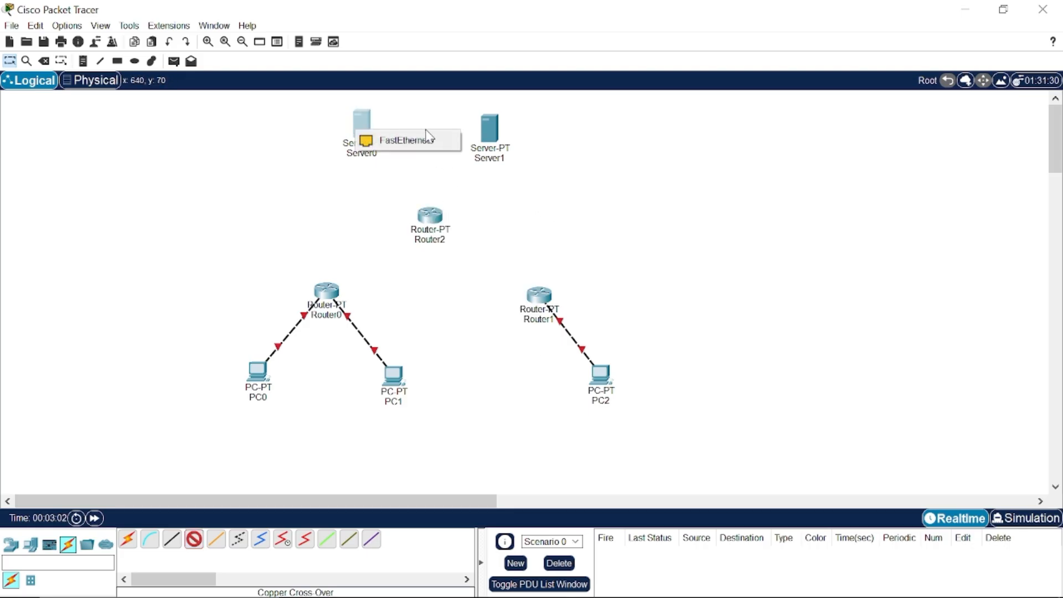
pyautogui.click(430, 140)
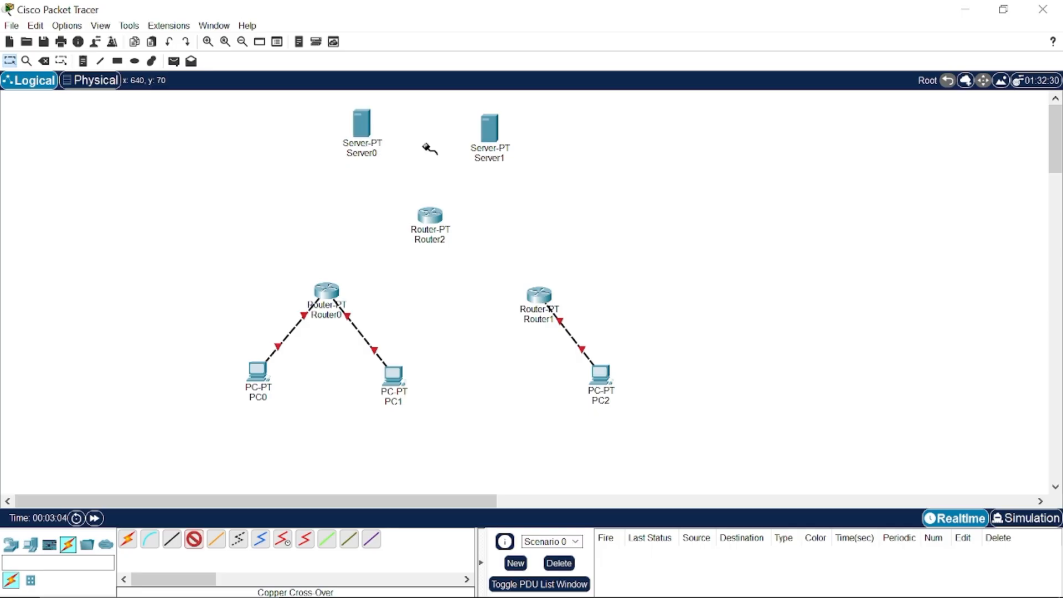
pyautogui.click(442, 217)
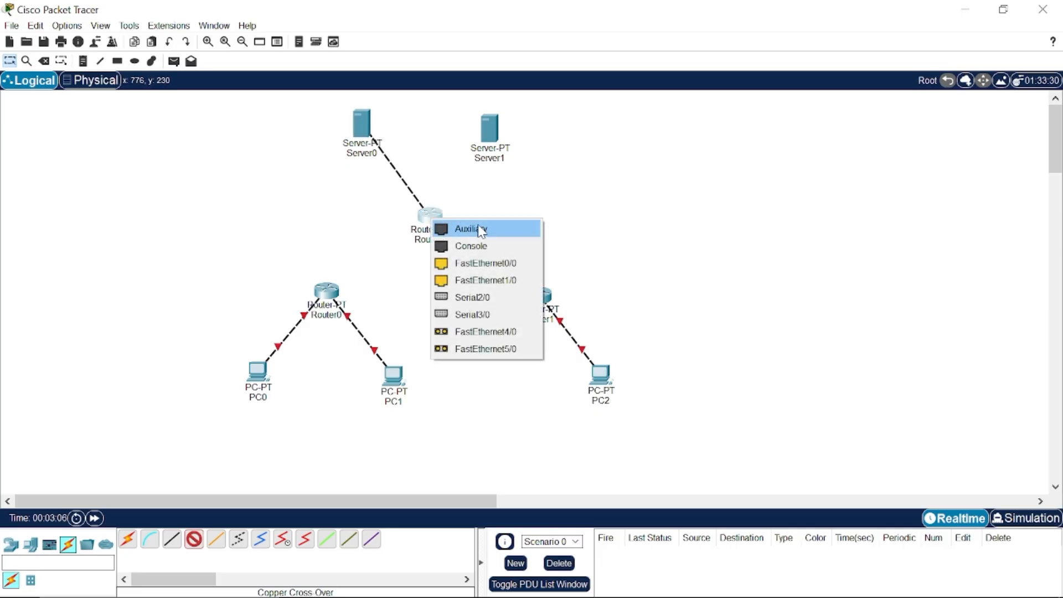
pyautogui.click(480, 264)
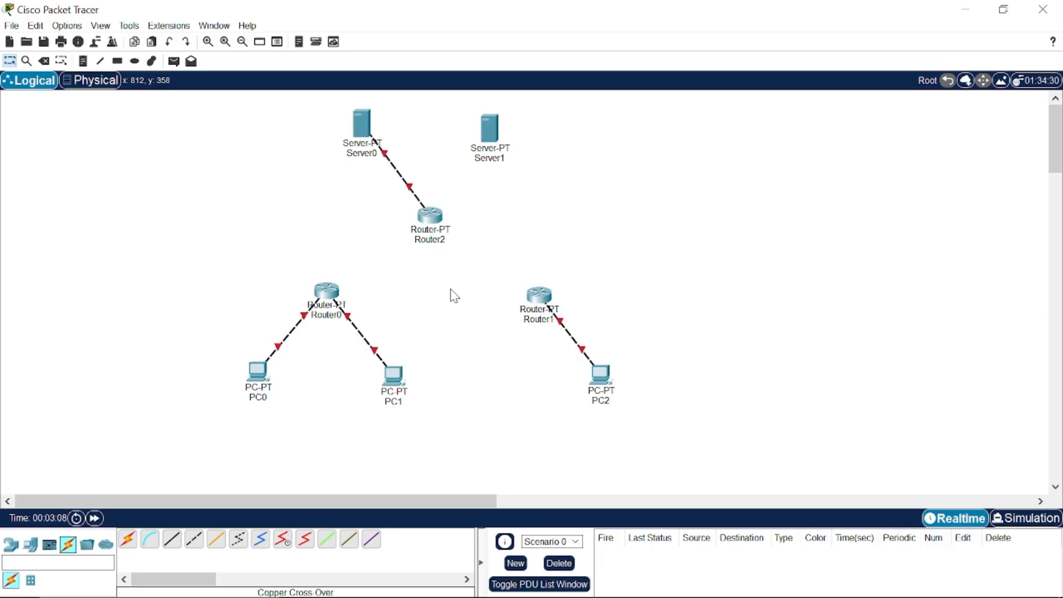
# - Connect Server1's FastEthernet0 port to Router2's FastEthernet1/0 port with a Copper Cross-Over cable and slightly adjust both servers' positions for an even layout
pyautogui.click(197, 542)
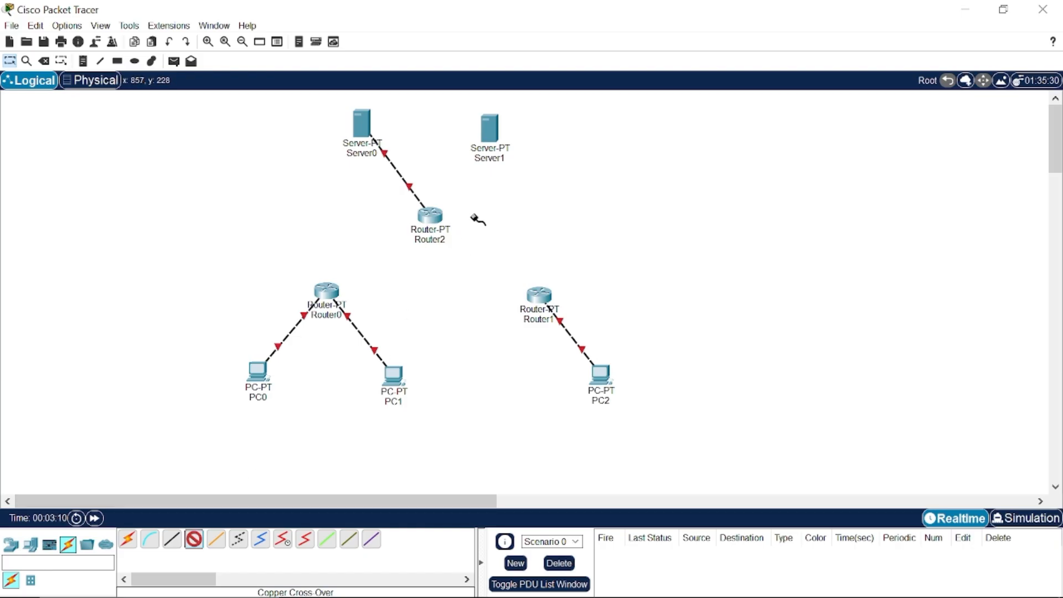
pyautogui.click(488, 134)
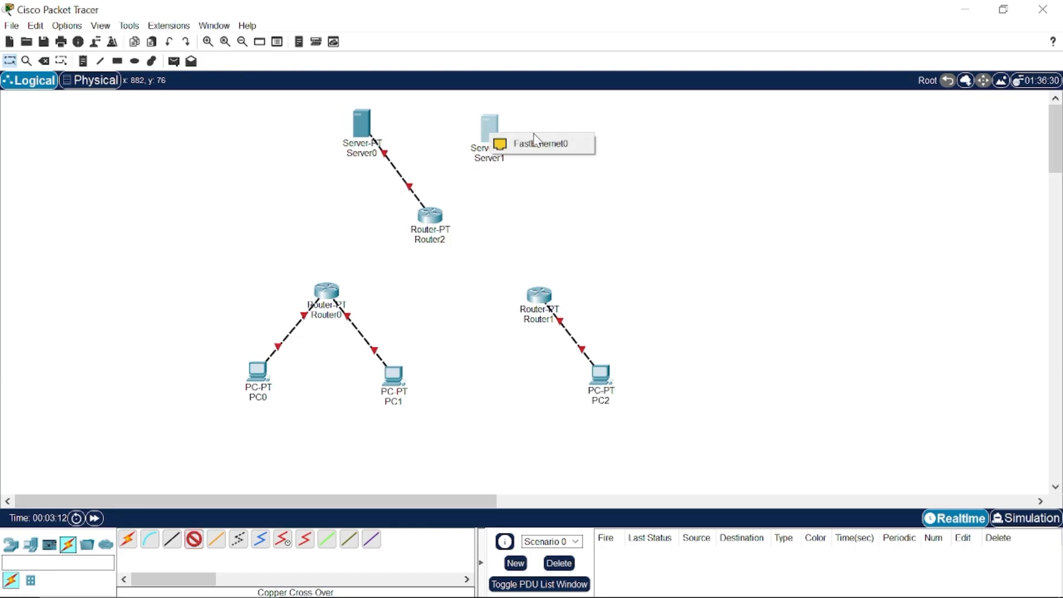
pyautogui.click(507, 142)
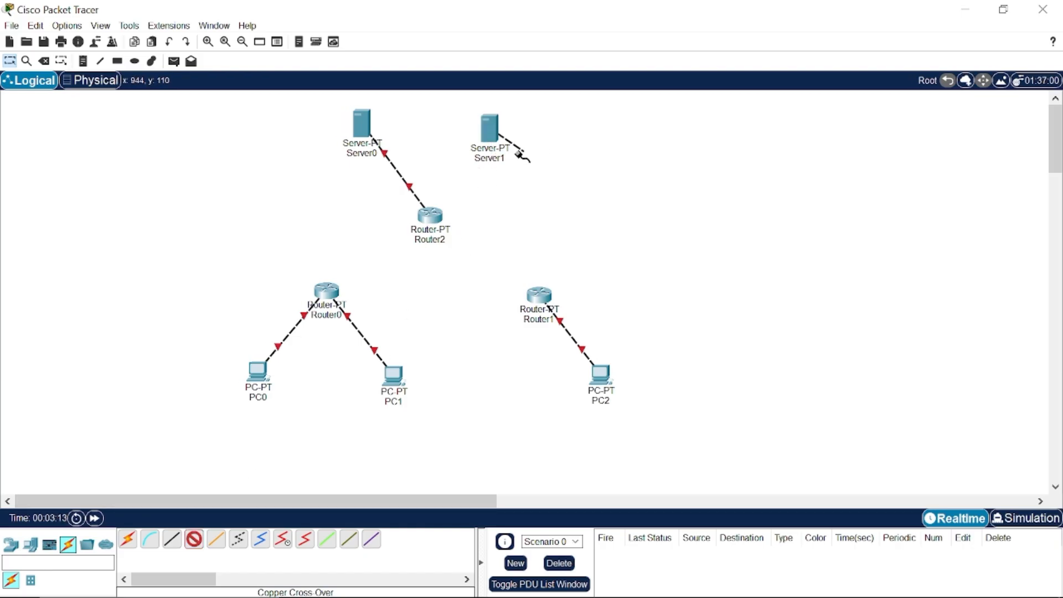
pyautogui.click(435, 216)
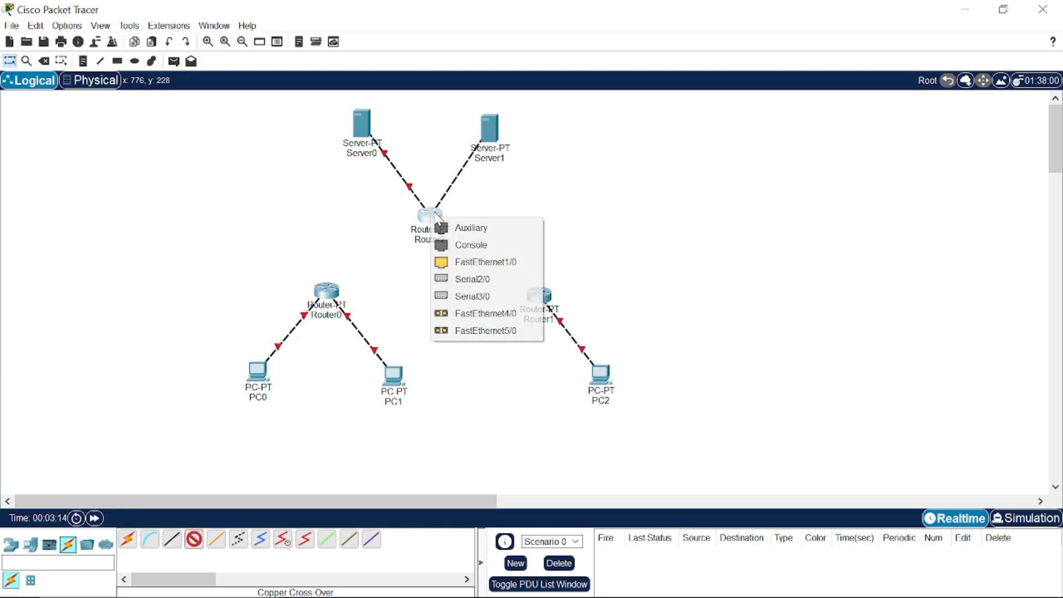
pyautogui.click(497, 265)
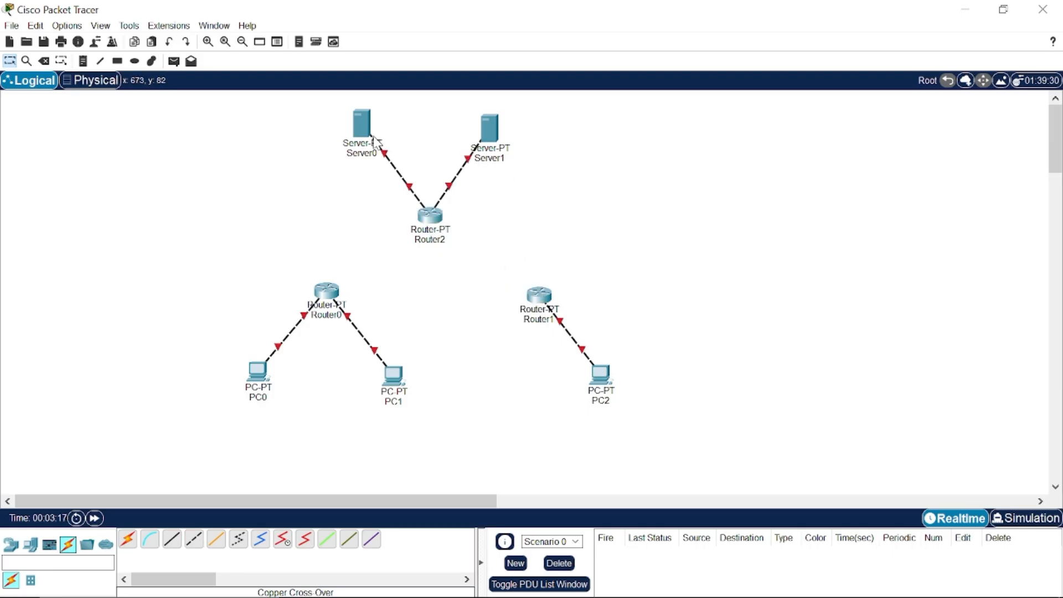
pyautogui.moveTo(360, 130); pyautogui.dragTo(363, 136)
pyautogui.moveTo(497, 130); pyautogui.dragTo(503, 130)
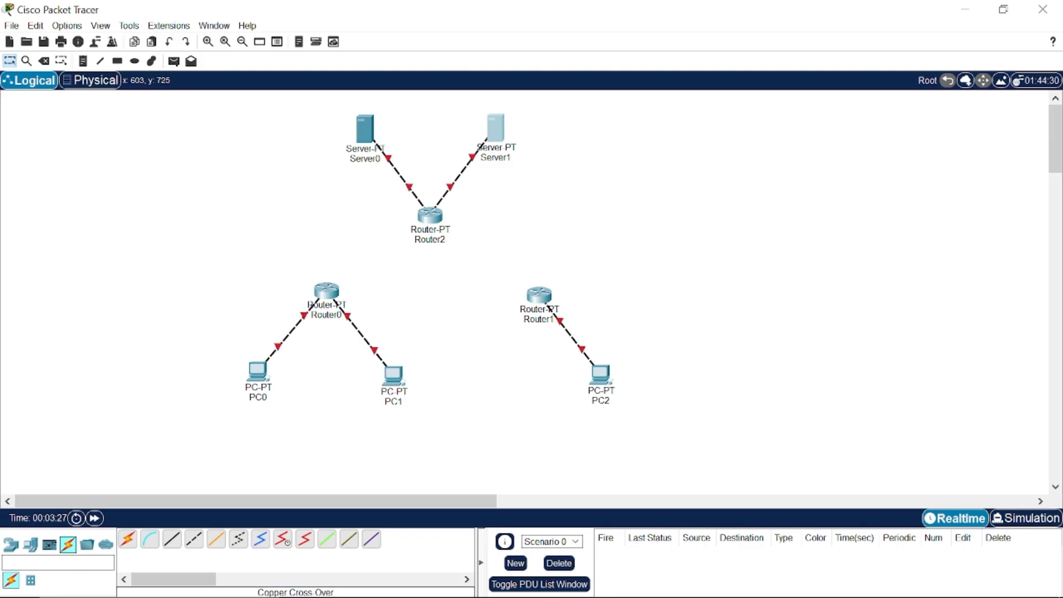
# - Consult the routing diagram in the browser, return to Packet Tracer and give PC0 the static IPv4 address 192.168.1.1 with subnet mask 255.255.255.192
pyautogui.moveTo(545, 584)
pyautogui.click(555, 589)
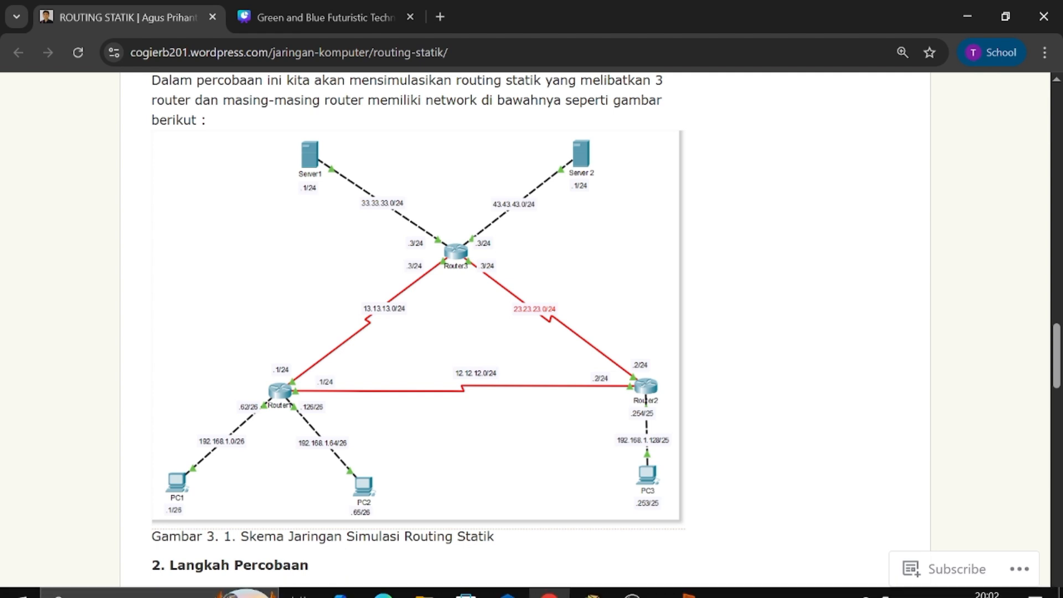
pyautogui.click(590, 581)
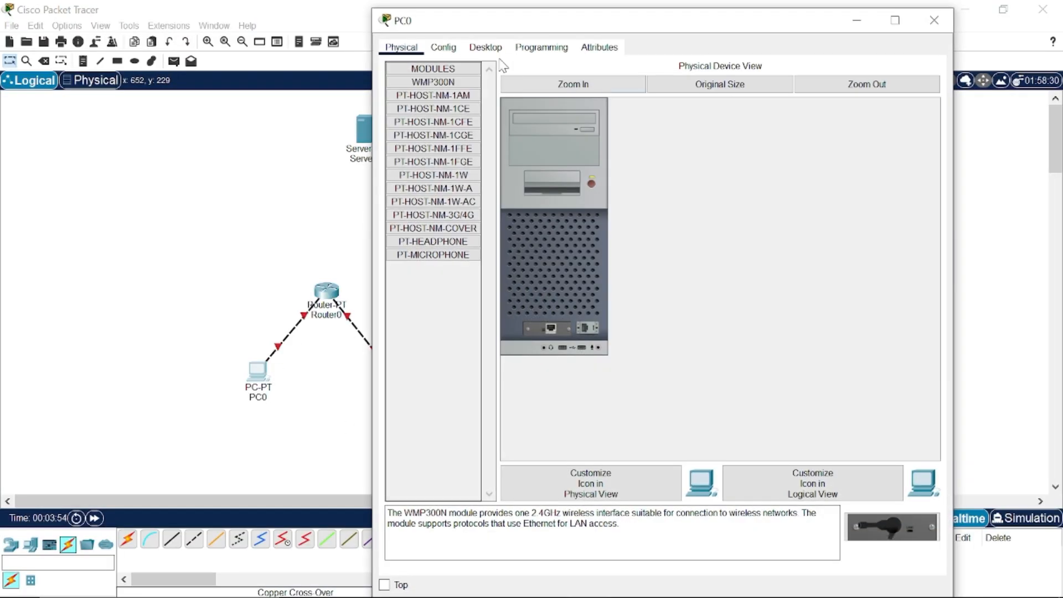
pyautogui.click(443, 47)
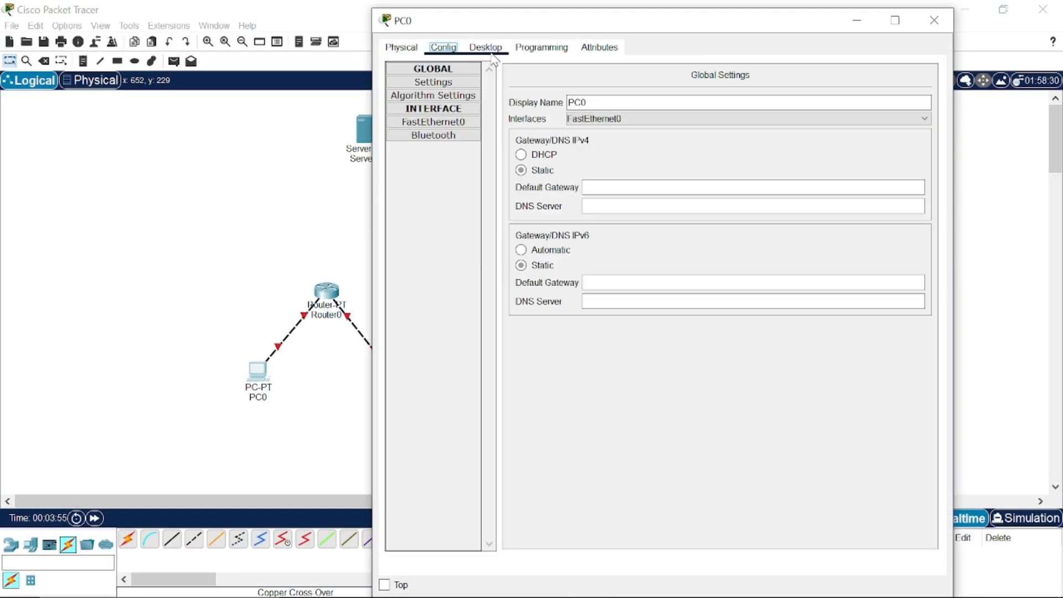
pyautogui.click(486, 47)
pyautogui.click(460, 108)
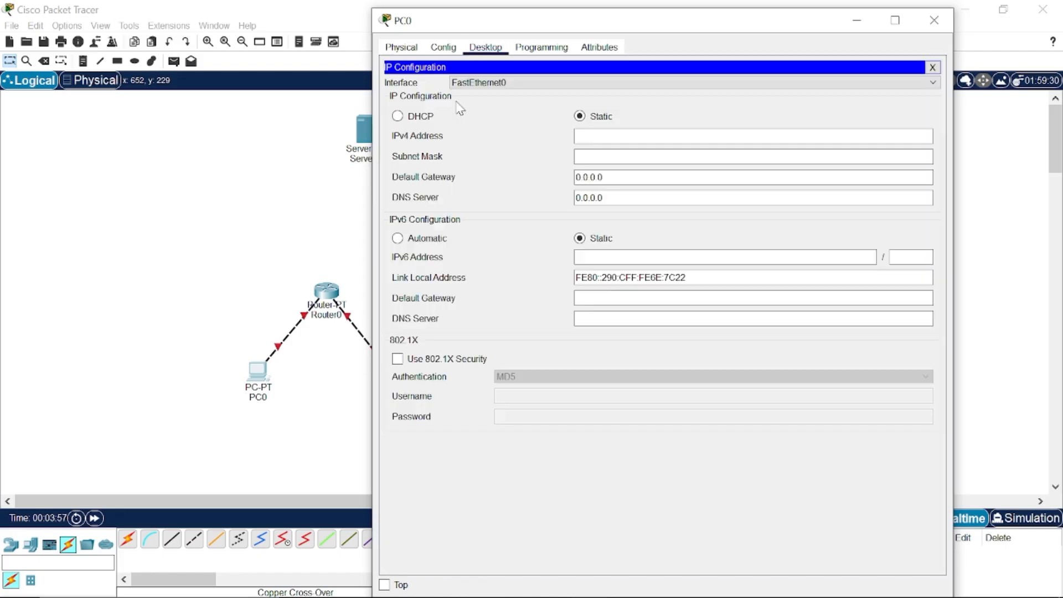
pyautogui.click(609, 139)
pyautogui.click(646, 156)
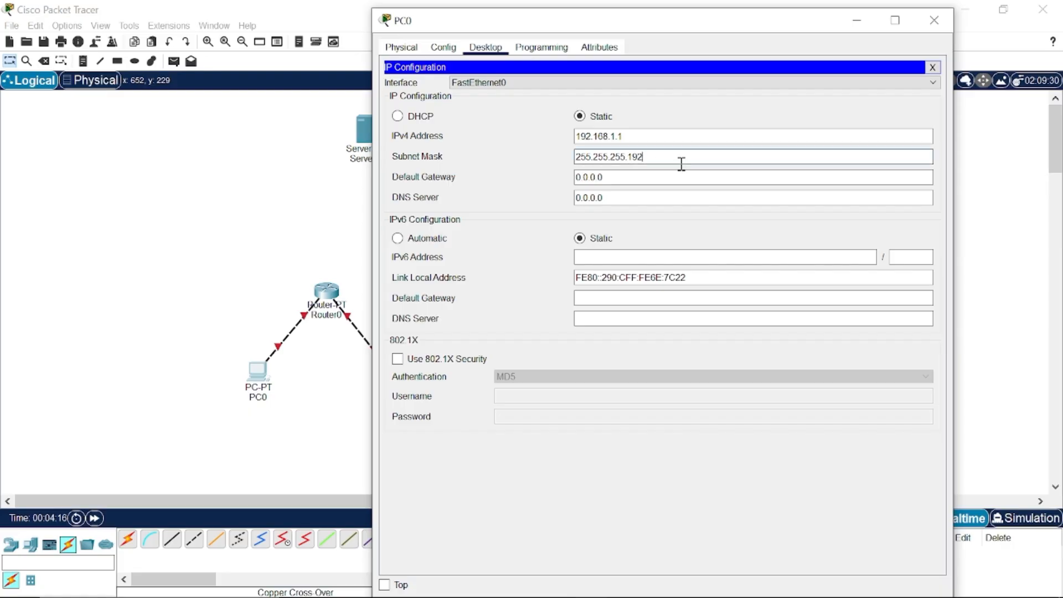
# - Look up PC0's gateway in the browser diagram, set its default gateway to 192.168.1.62 in Packet Tracer and close PC0's configuration
pyautogui.click(654, 184)
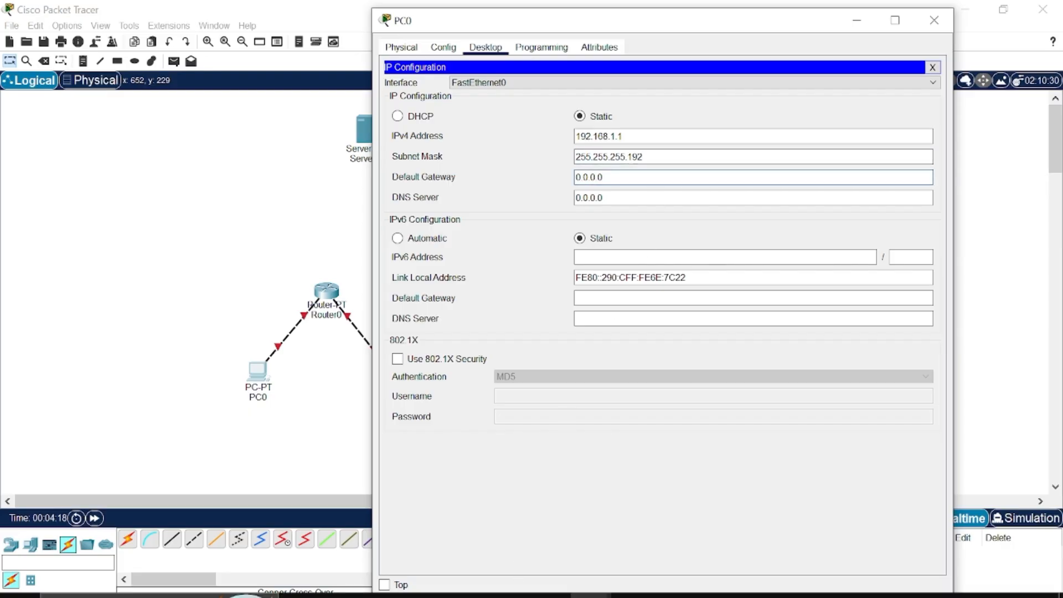
pyautogui.click(549, 581)
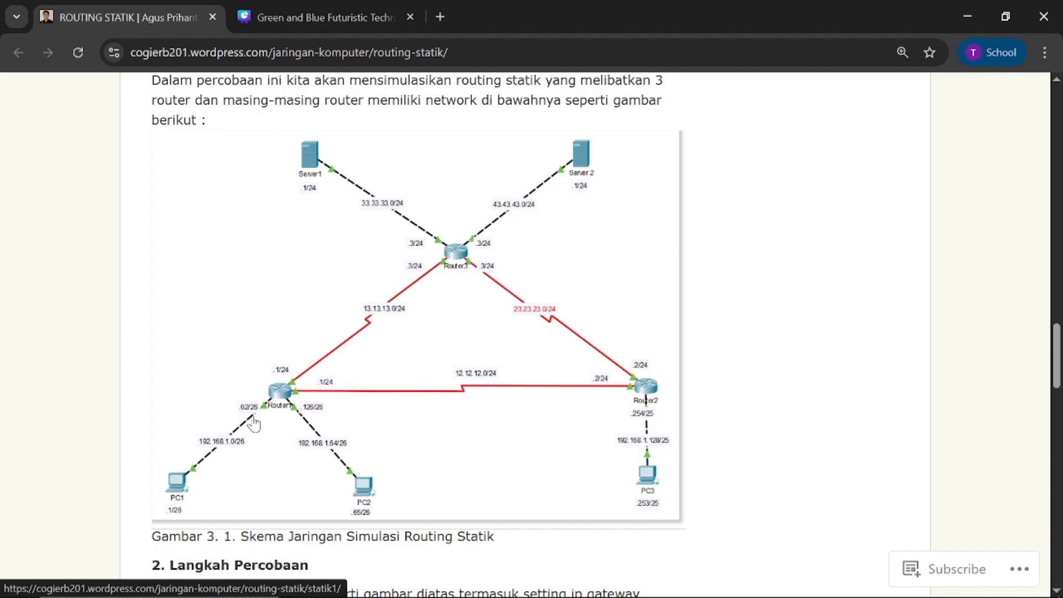
pyautogui.moveTo(615, 597)
pyautogui.moveTo(587, 580)
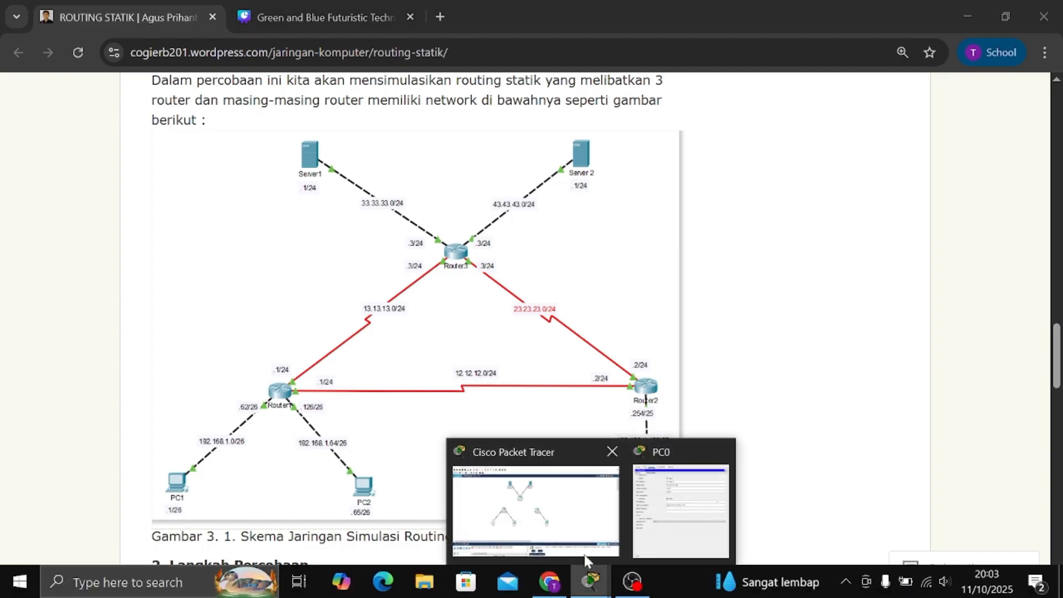
pyautogui.click(567, 507)
pyautogui.click(269, 364)
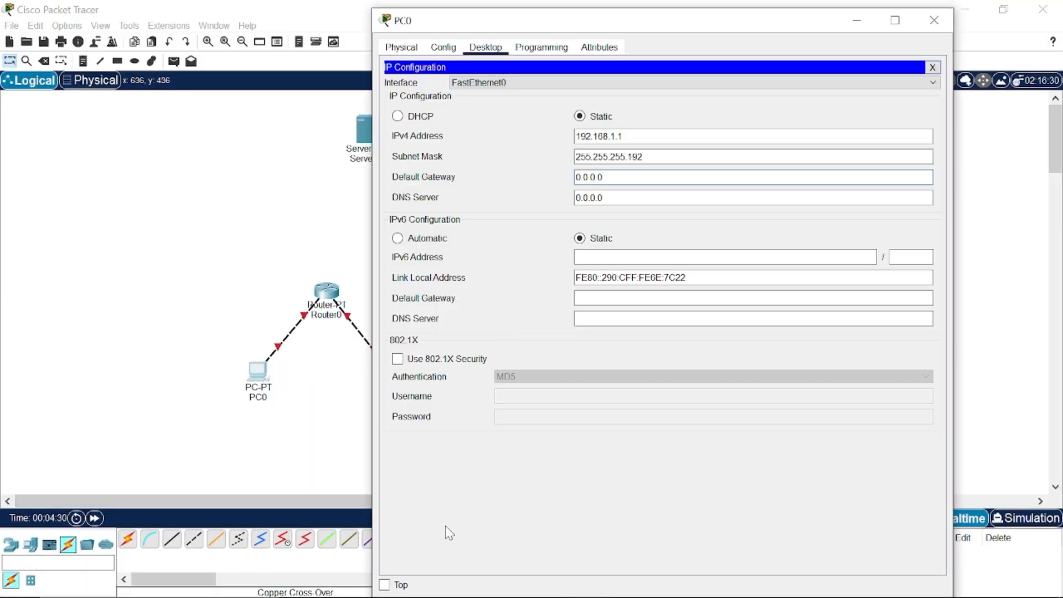
pyautogui.click(619, 178)
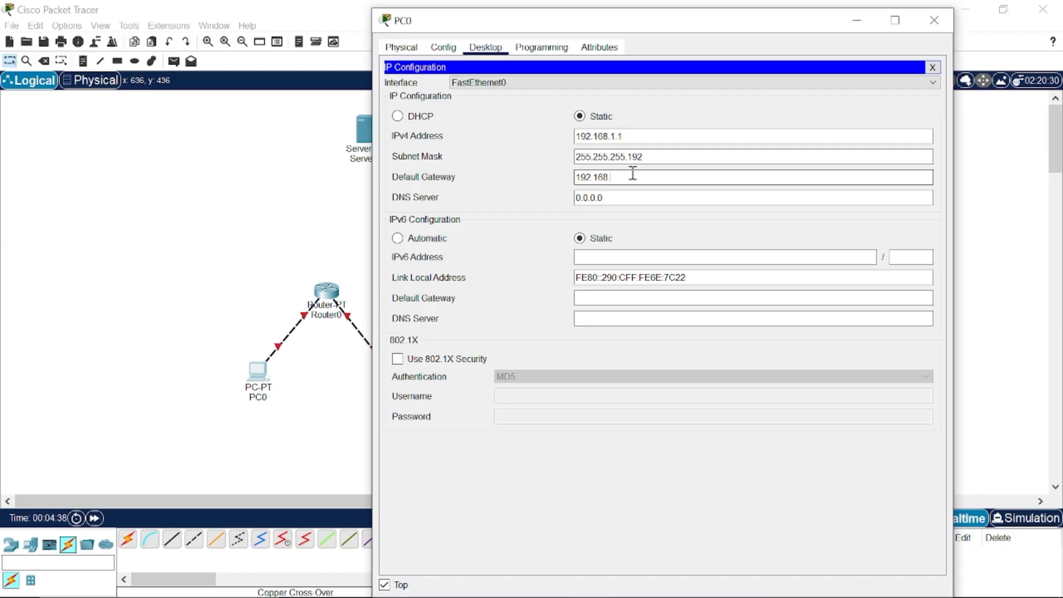
pyautogui.write('192.168.1.62')
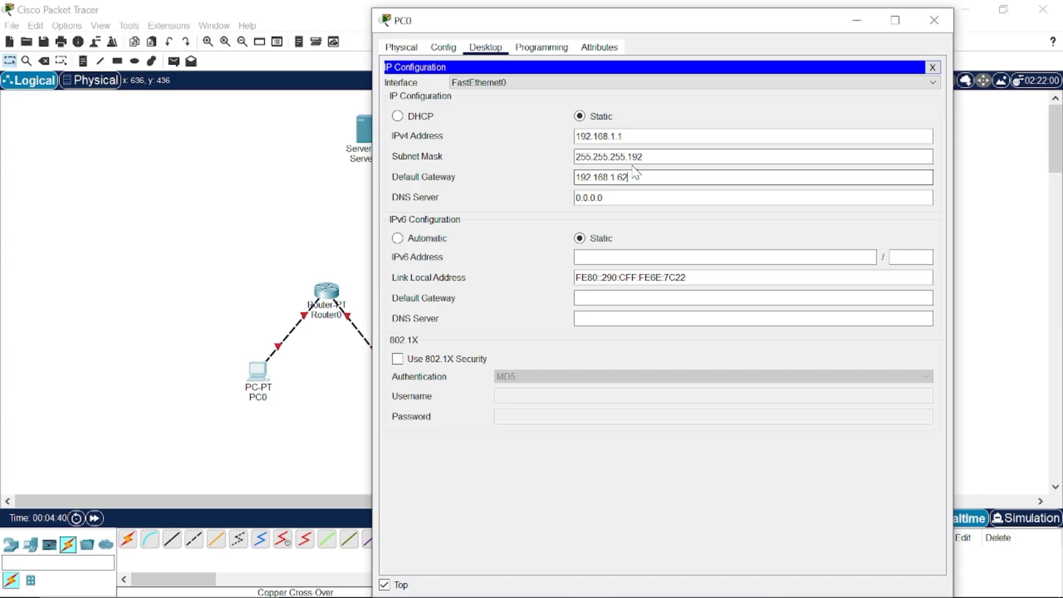
pyautogui.click(934, 21)
# - Check PC1's addressing in the browser diagram and give it the static IPv4 address 192.168.1.65 with subnet mask 255.255.255.192 in Packet Tracer
pyautogui.click(395, 381)
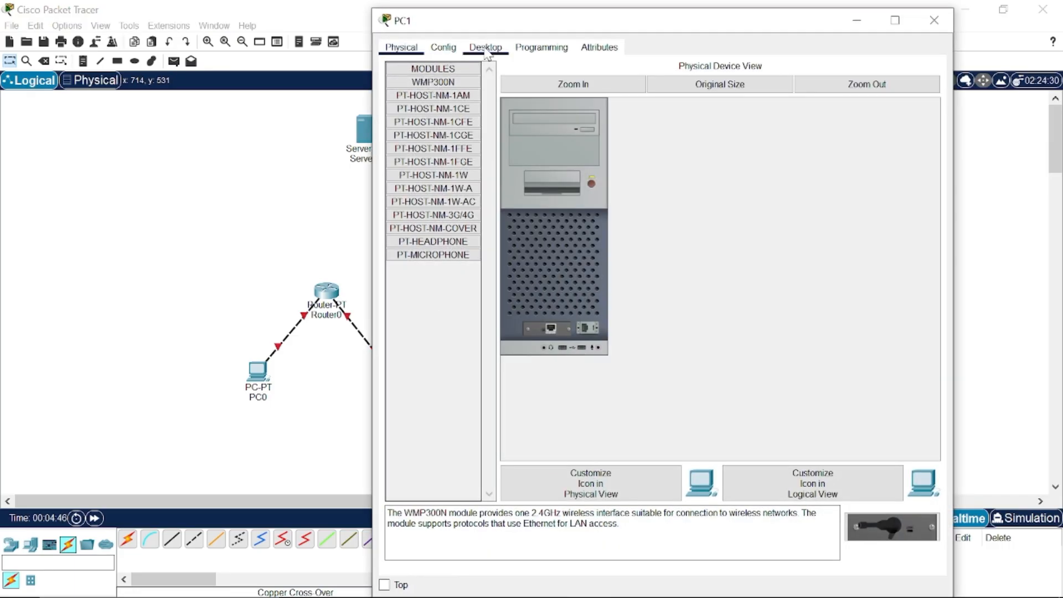
pyautogui.click(485, 51)
pyautogui.click(443, 104)
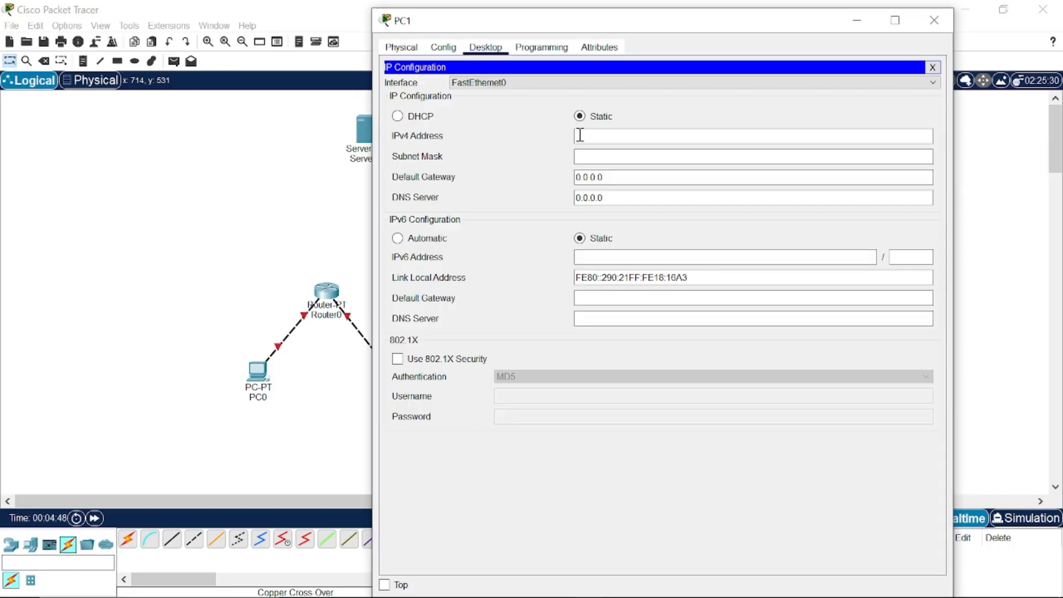
pyautogui.click(549, 582)
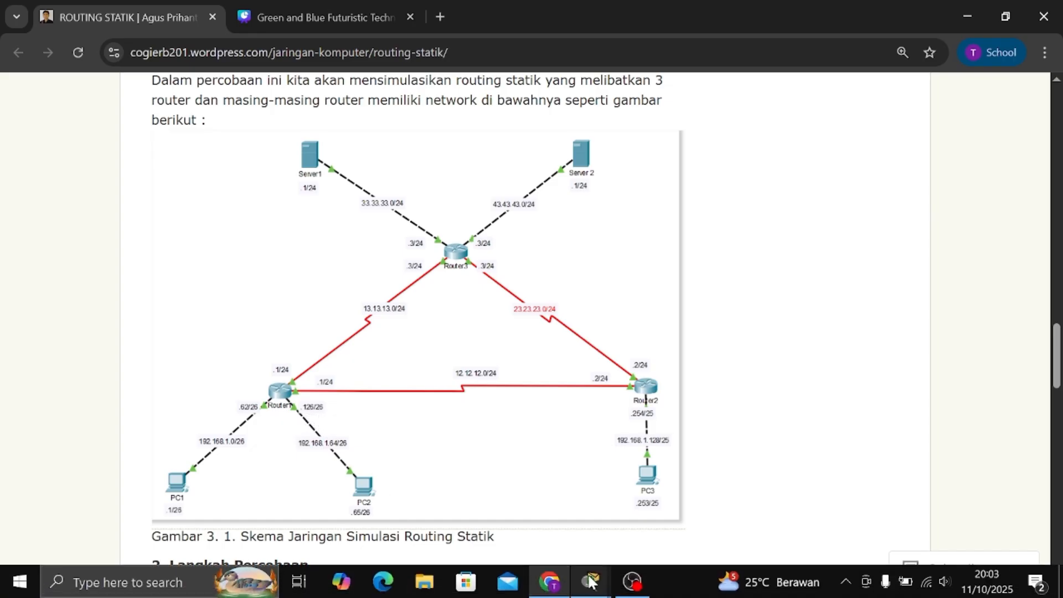
pyautogui.click(543, 498)
pyautogui.doubleClick(389, 386)
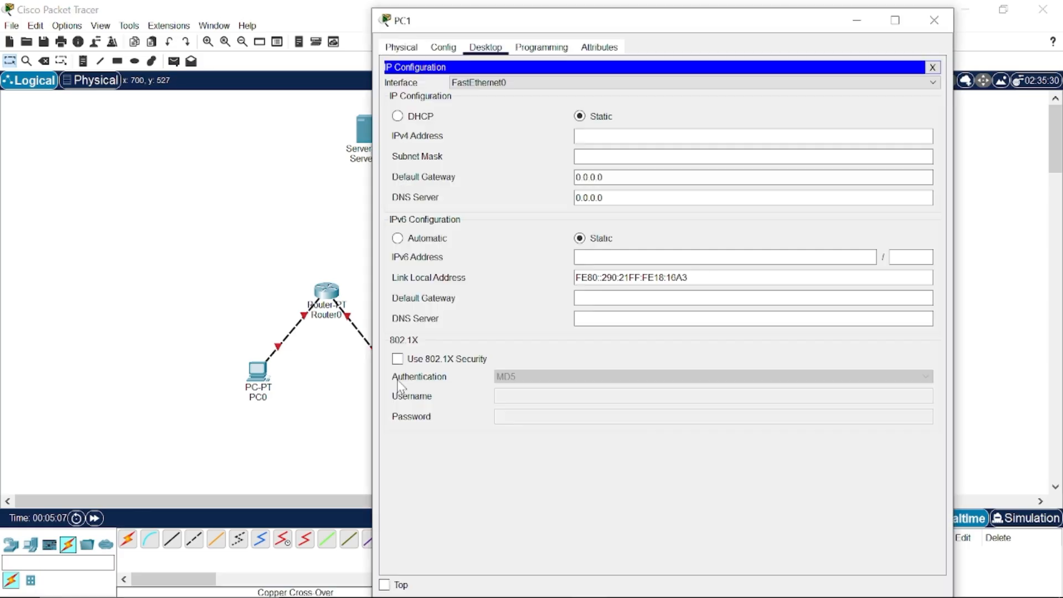
pyautogui.click(609, 135)
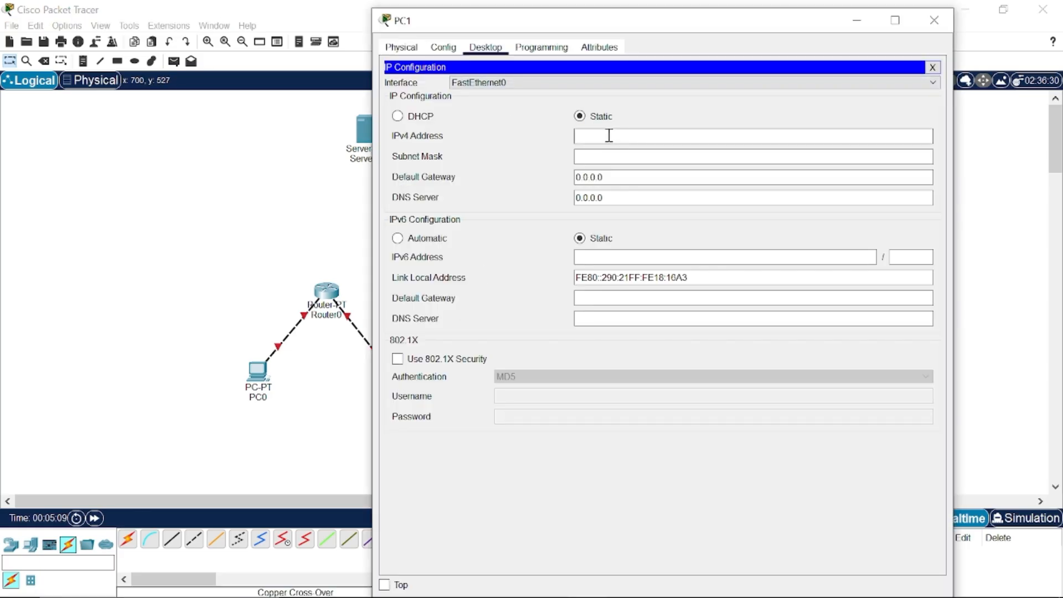
pyautogui.write('192.168.1.65')
pyautogui.click(646, 155)
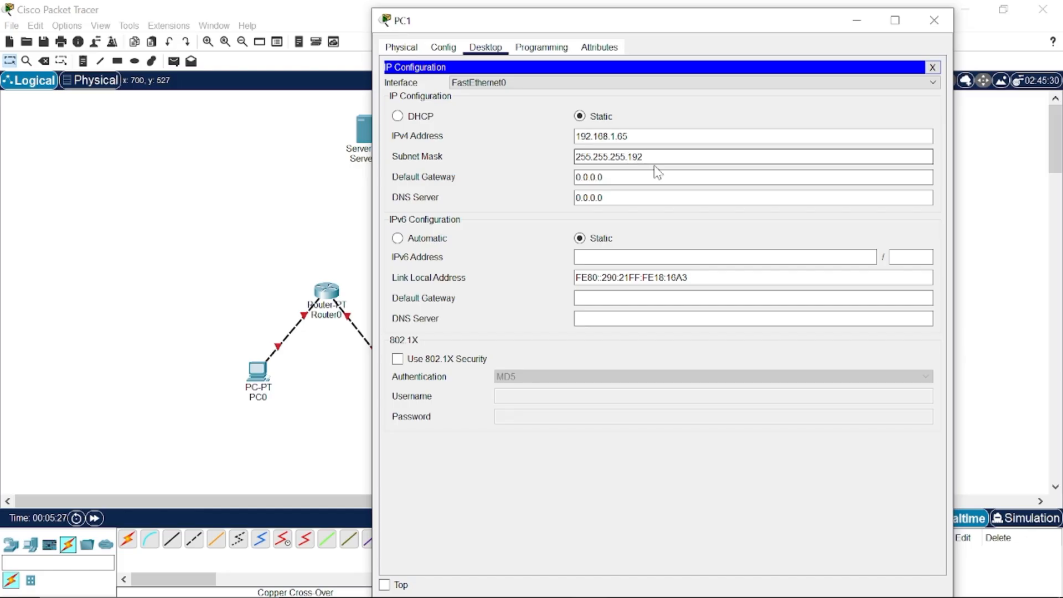
# - Set PC1's default gateway to 192.168.1.126, consult the browser diagram again, return to Packet Tracer and close PC1's configuration
pyautogui.press('BackSpace')
pyautogui.press('BackSpace')
pyautogui.press('BackSpace')
pyautogui.press('BackSpace')
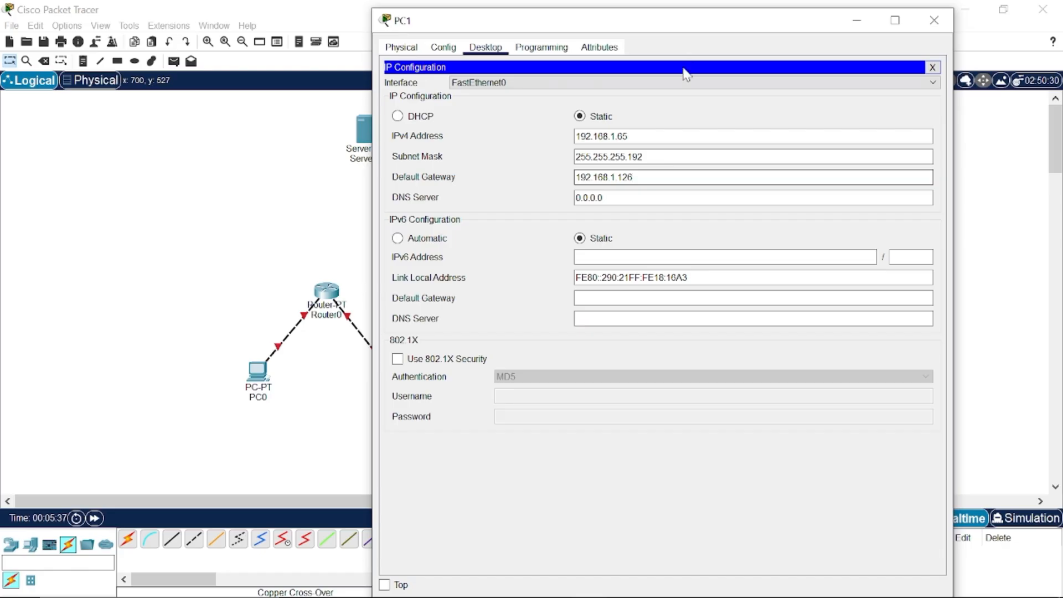
pyautogui.click(559, 588)
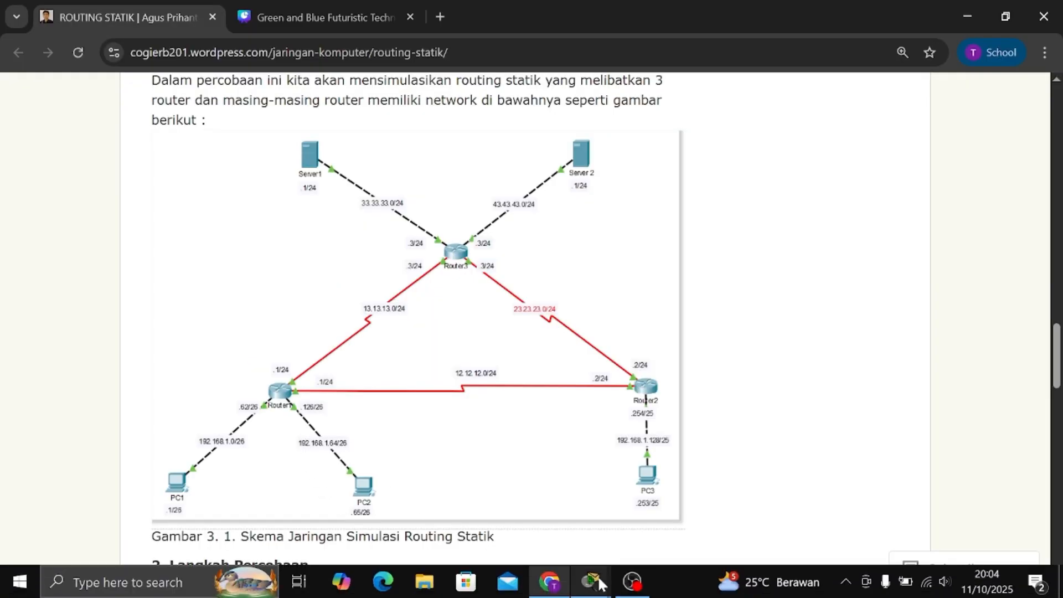
pyautogui.moveTo(592, 588)
pyautogui.click(589, 549)
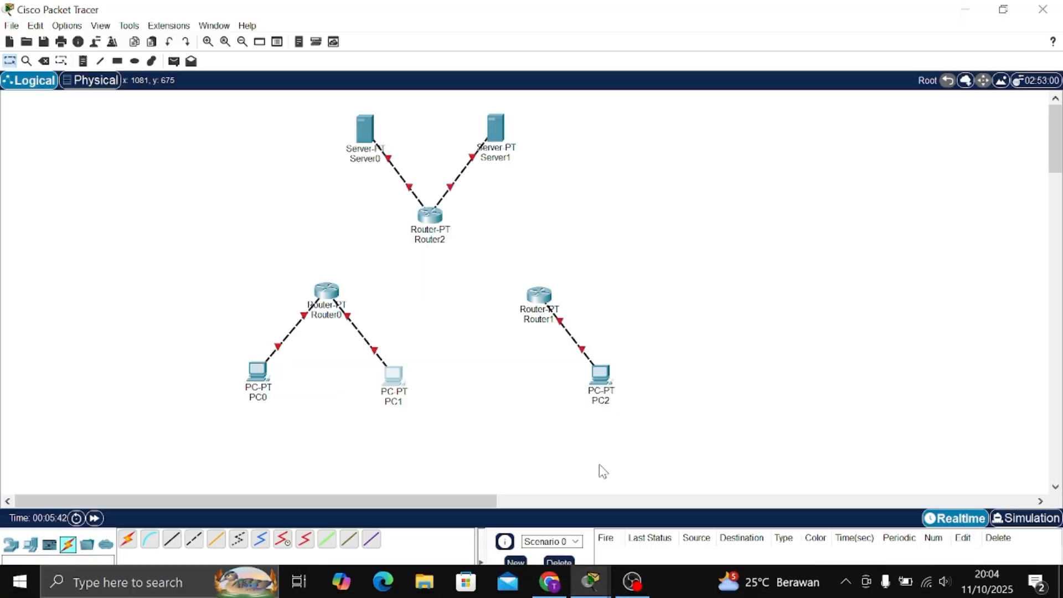
pyautogui.click(395, 380)
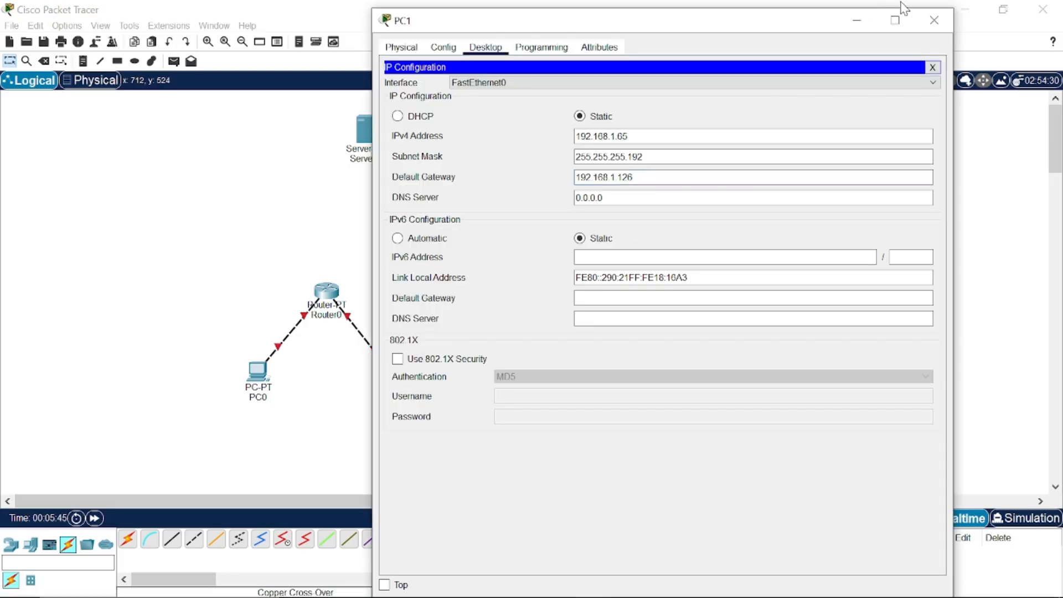
pyautogui.click(934, 20)
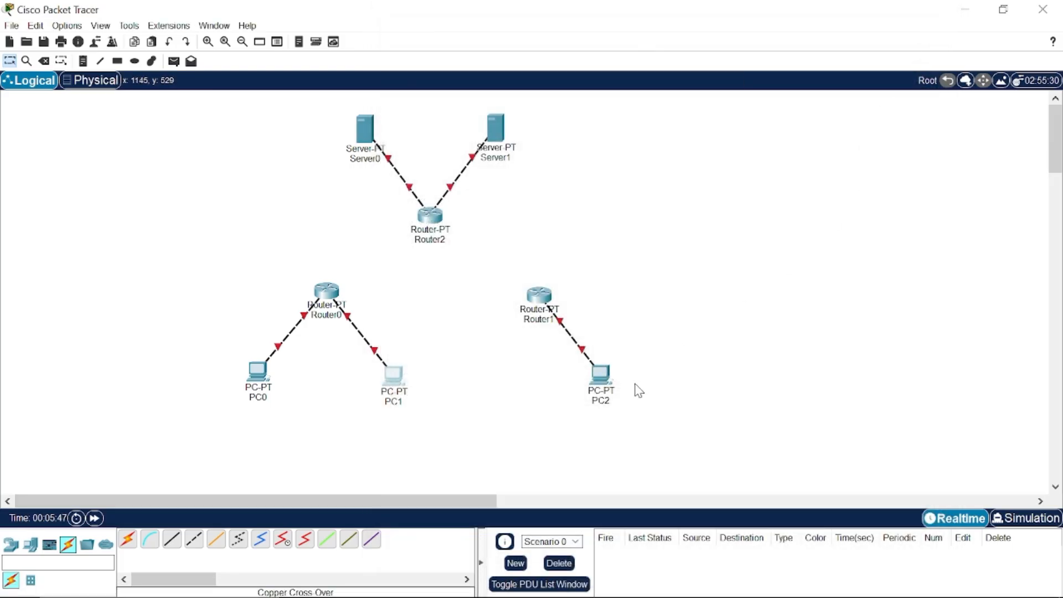
# - Open PC2's IP configuration, check its addressing in the browser diagram, and assign static IPv4 address 192.168.1.253 with subnet mask 255.255.255.128 in Packet Tracer
pyautogui.click(605, 373)
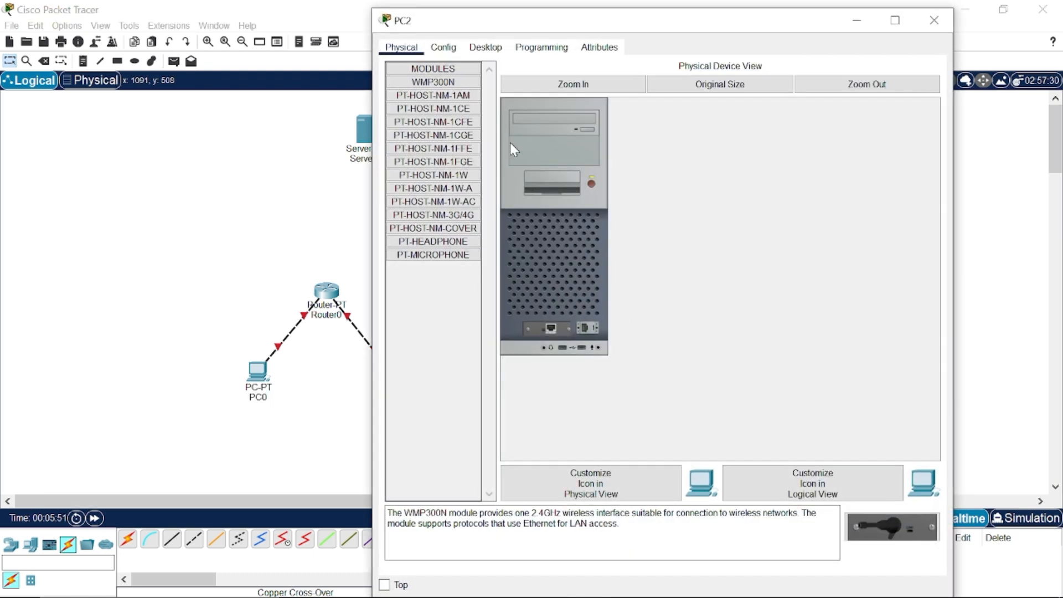
pyautogui.click(476, 50)
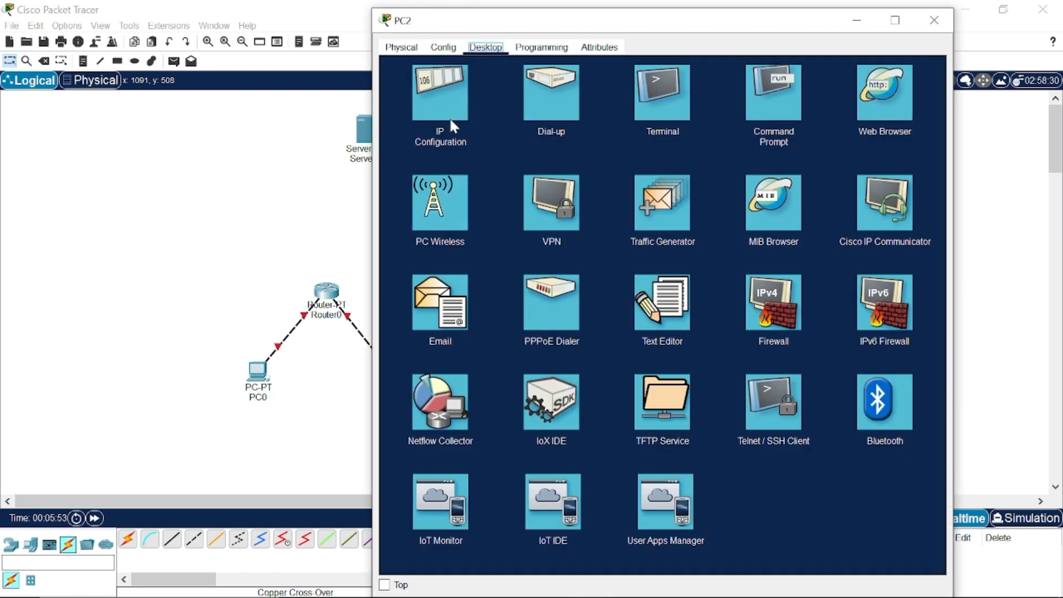
pyautogui.click(442, 104)
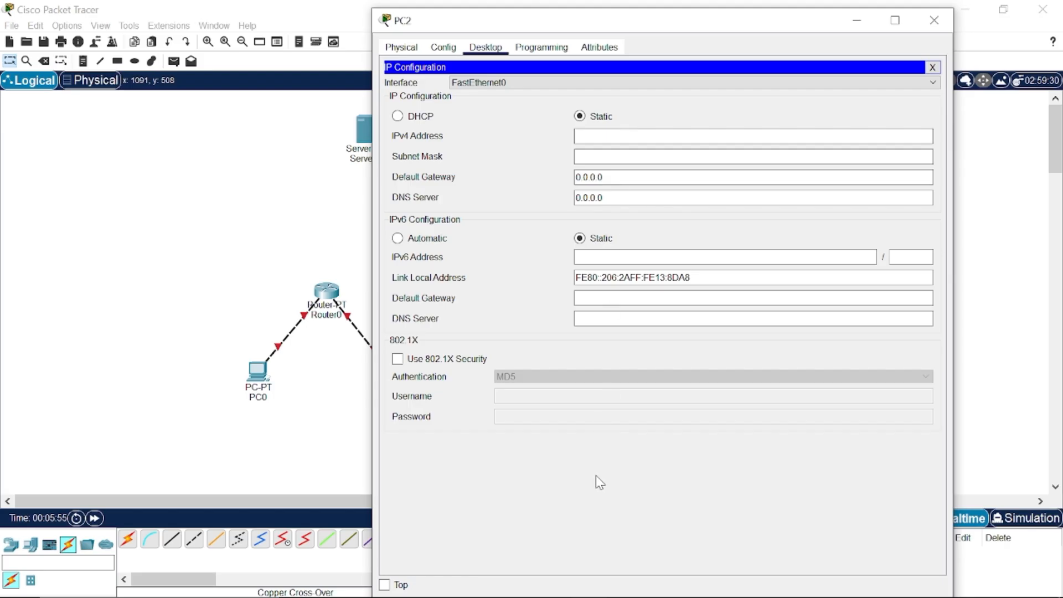
pyautogui.click(563, 586)
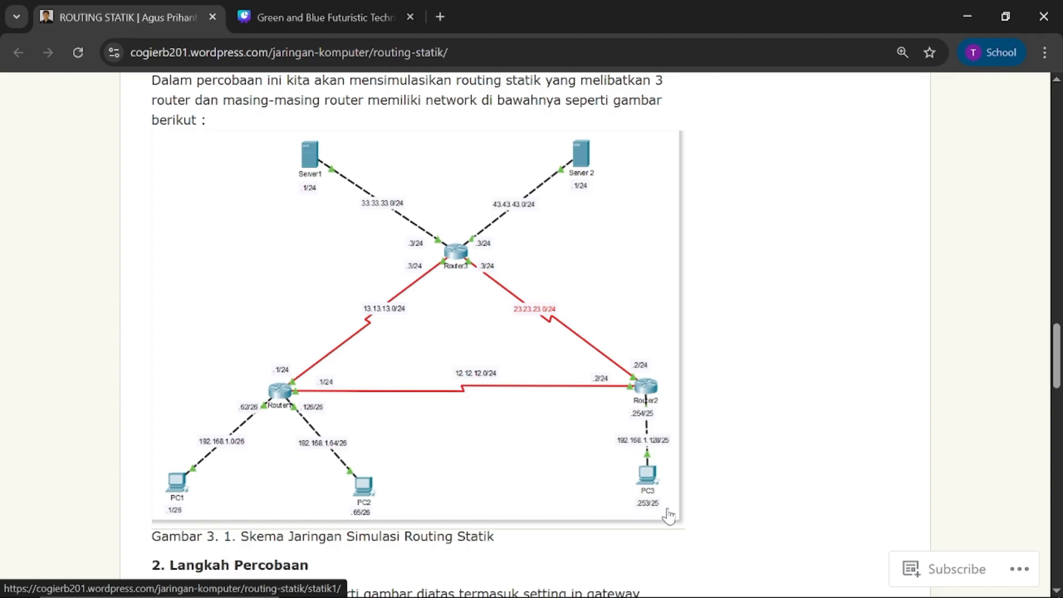
pyautogui.moveTo(599, 587)
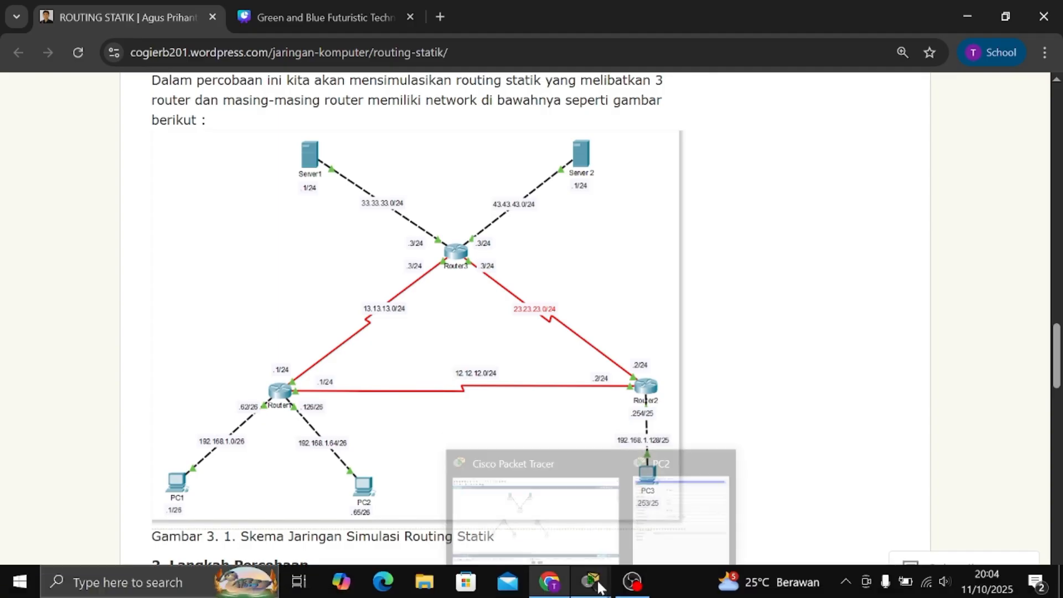
pyautogui.click(570, 529)
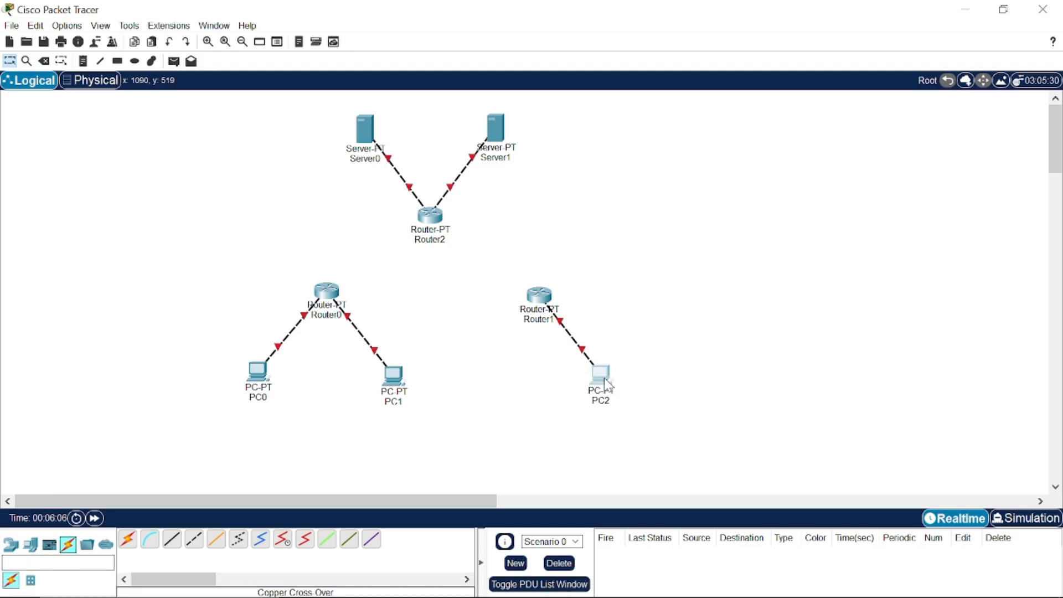
pyautogui.click(604, 379)
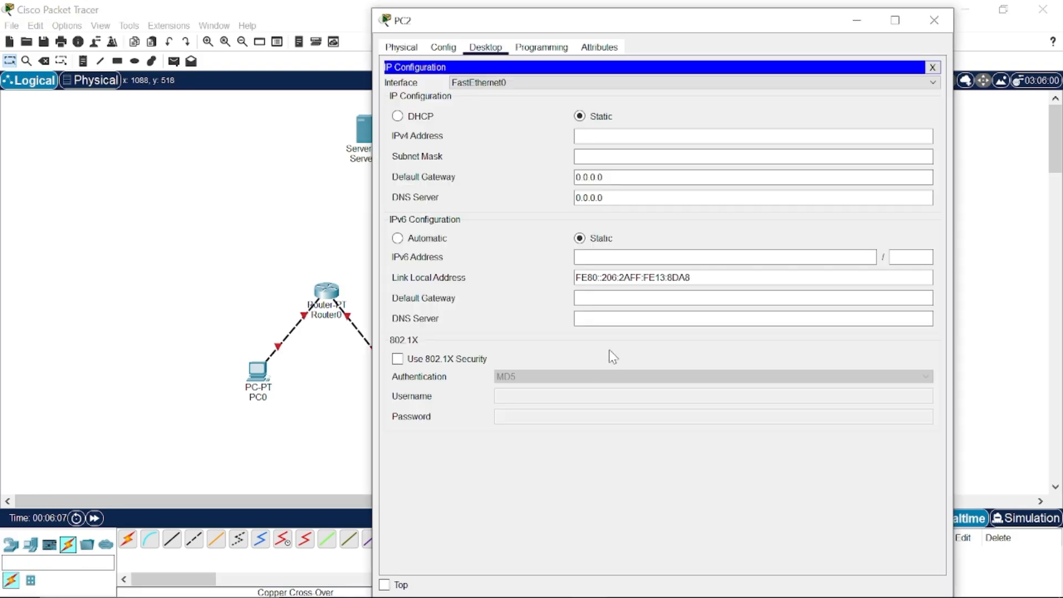
pyautogui.click(604, 135)
pyautogui.write('192.168.1.253')
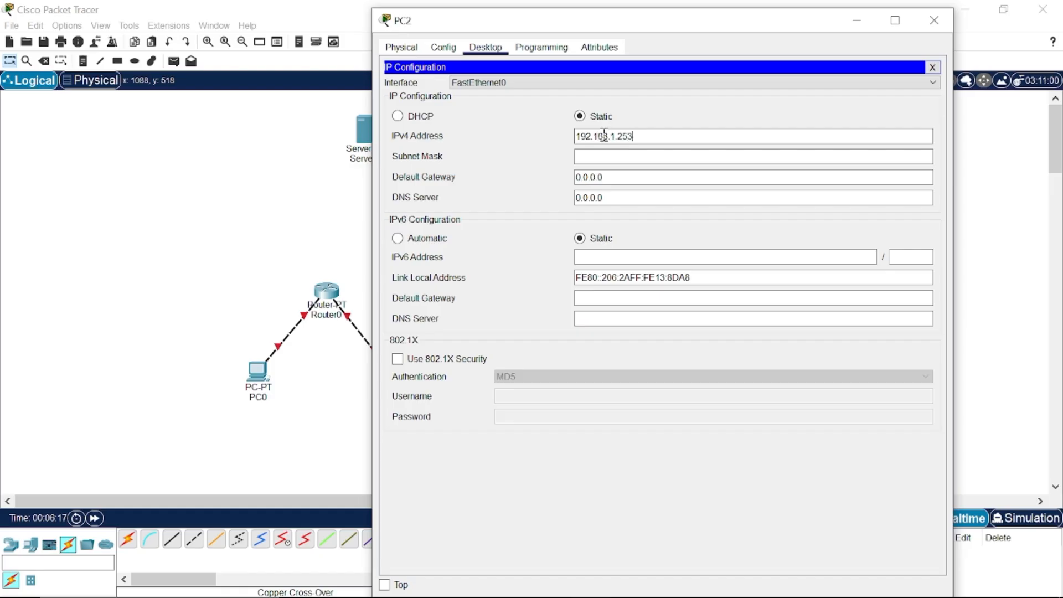
pyautogui.click(645, 157)
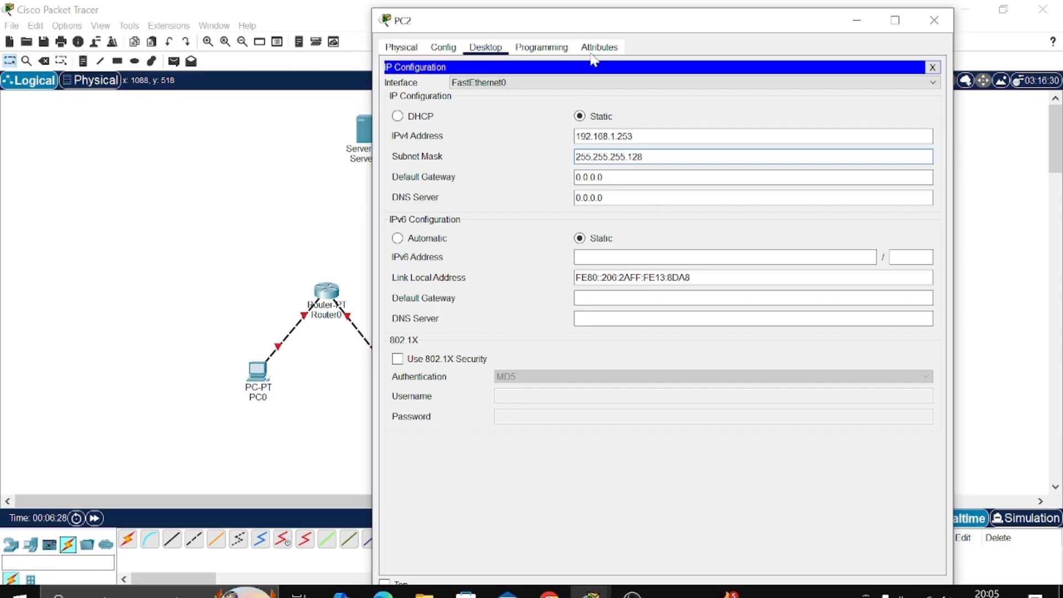
# - Keep PC2's configuration window on top, switch to the browser's routing diagram and minimise the PC2 window to read its gateway
pyautogui.moveTo(633, 15); pyautogui.dragTo(641, 1)
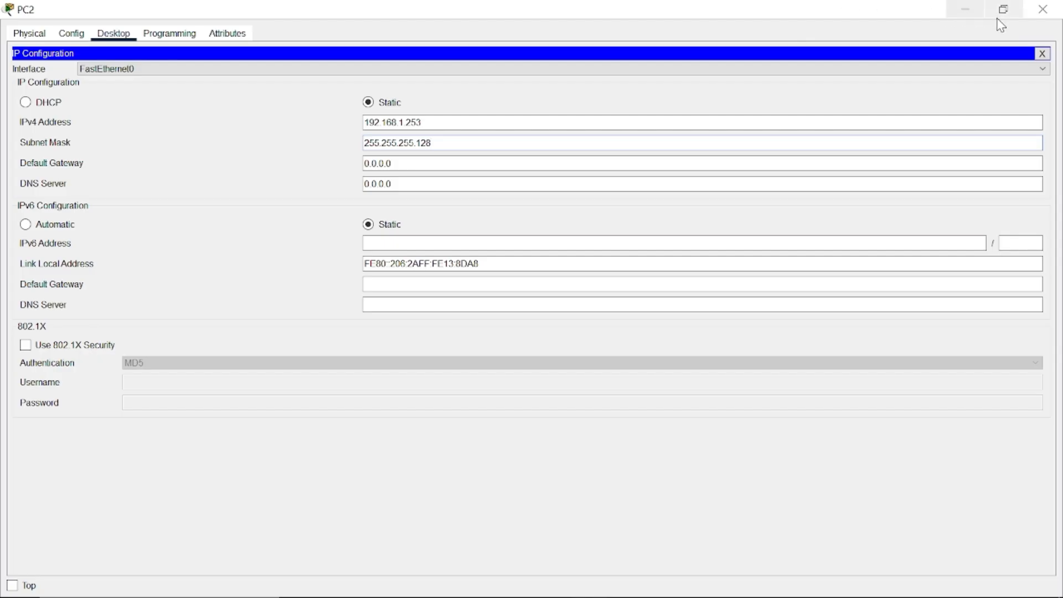
pyautogui.click(1000, 17)
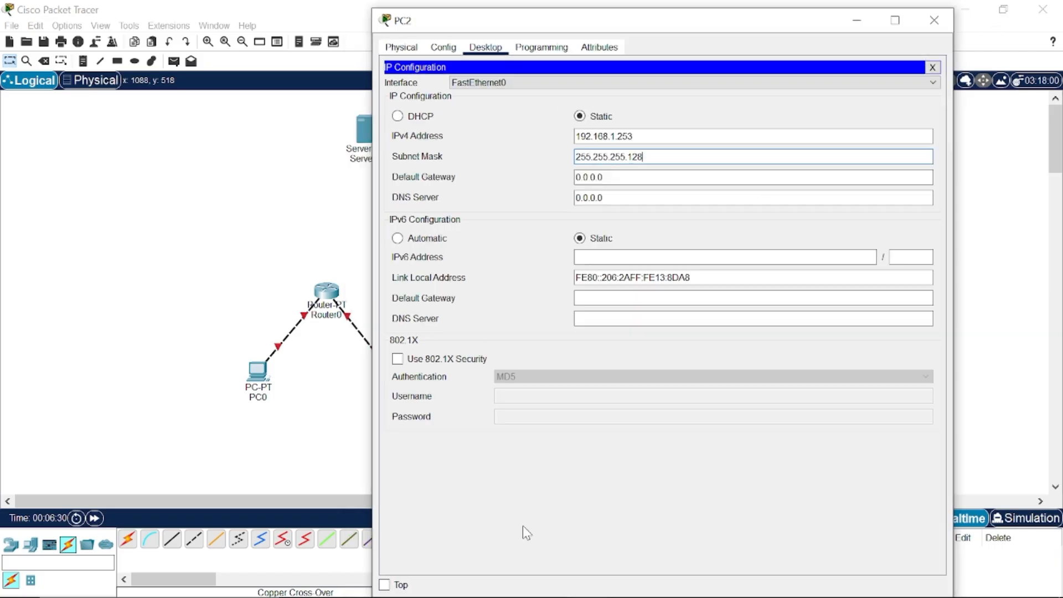
pyautogui.click(392, 585)
pyautogui.hotkey('alt', 'Tab')
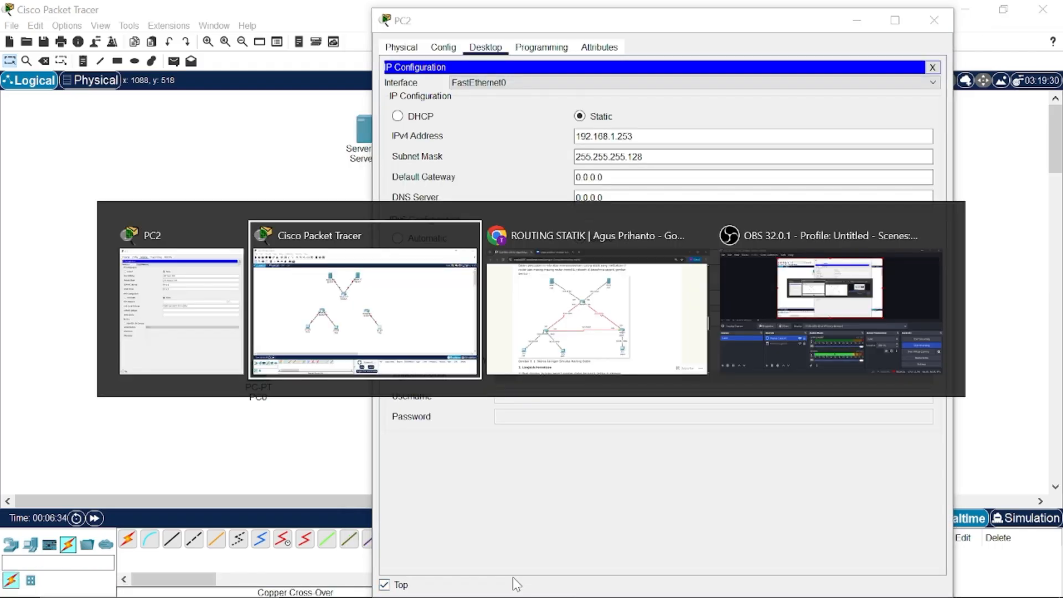
pyautogui.hotkey('alt', 'Tab')
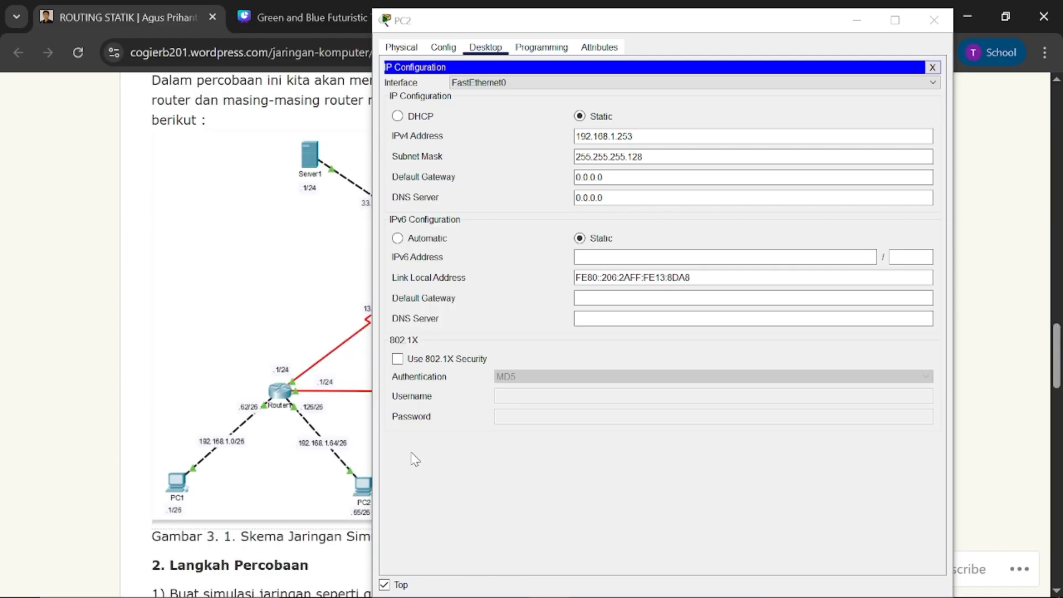
pyautogui.click(854, 22)
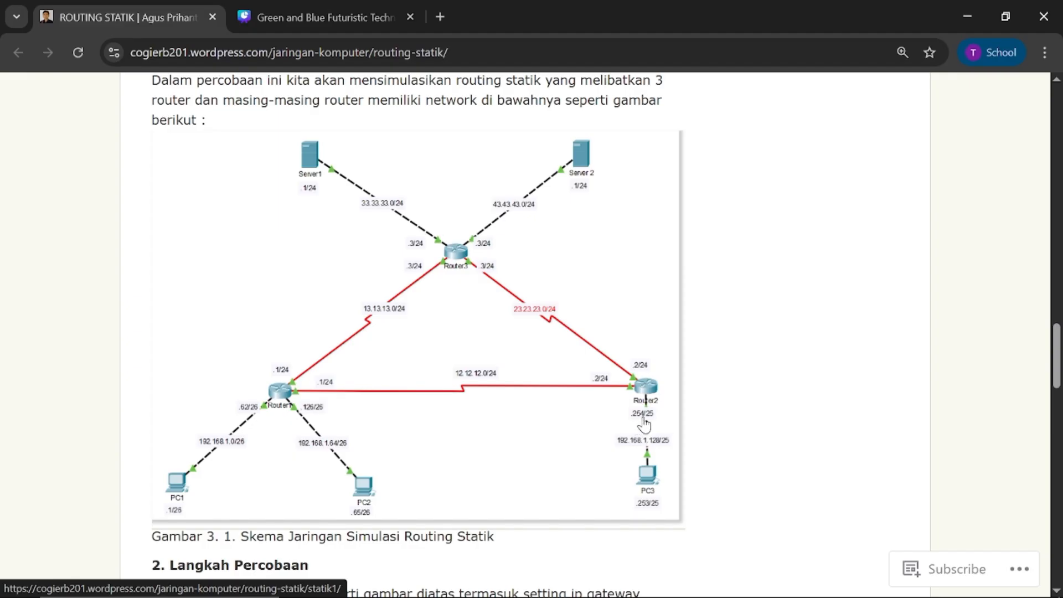
# - Return to Packet Tracer, set PC2's default gateway to 192.168.1.254 and close its configuration
pyautogui.moveTo(653, 597)
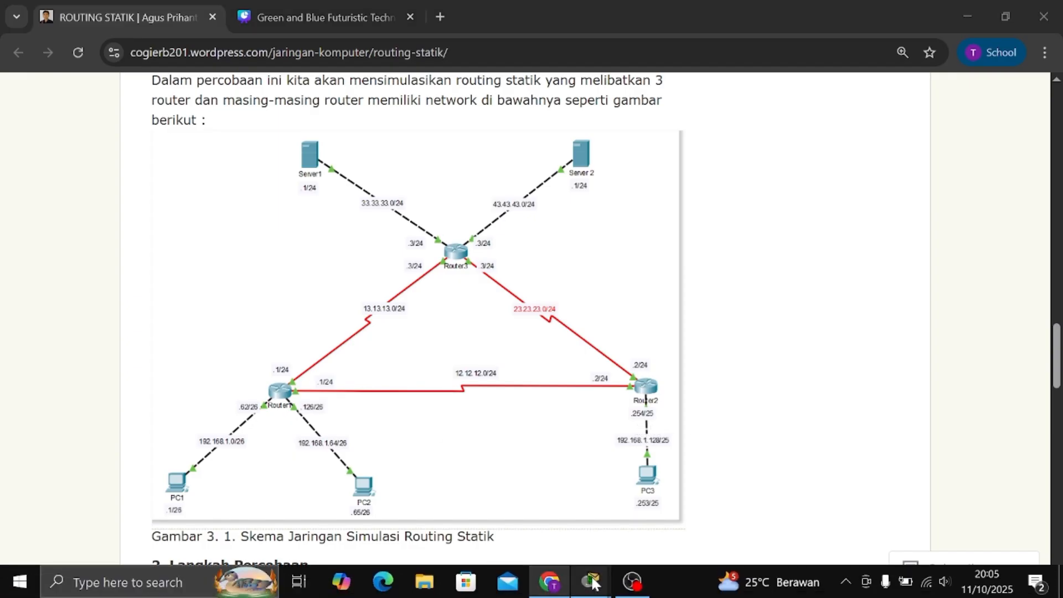
pyautogui.click(590, 581)
pyautogui.click(603, 379)
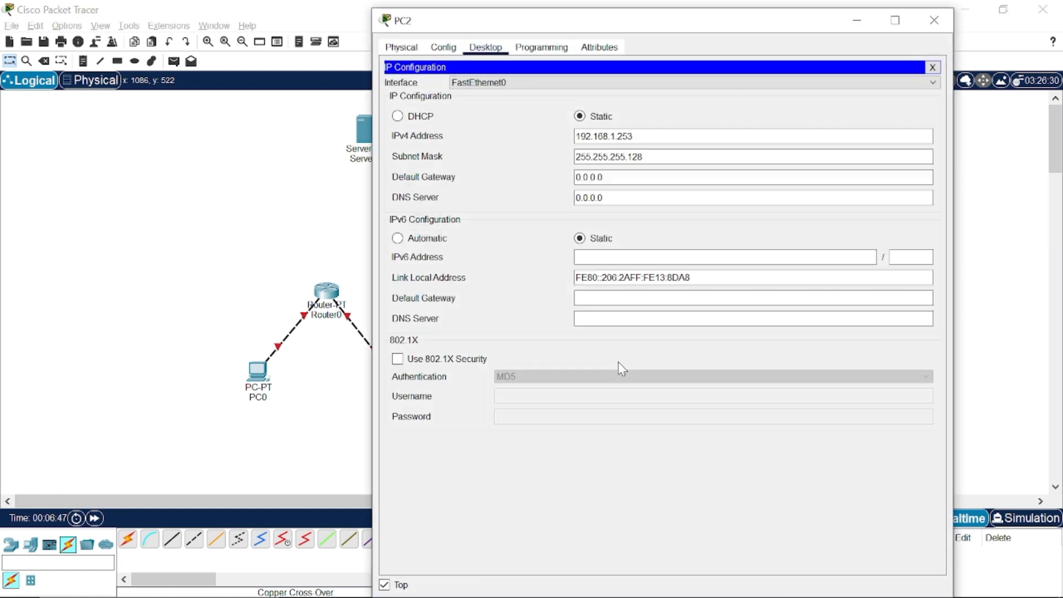
pyautogui.click(621, 174)
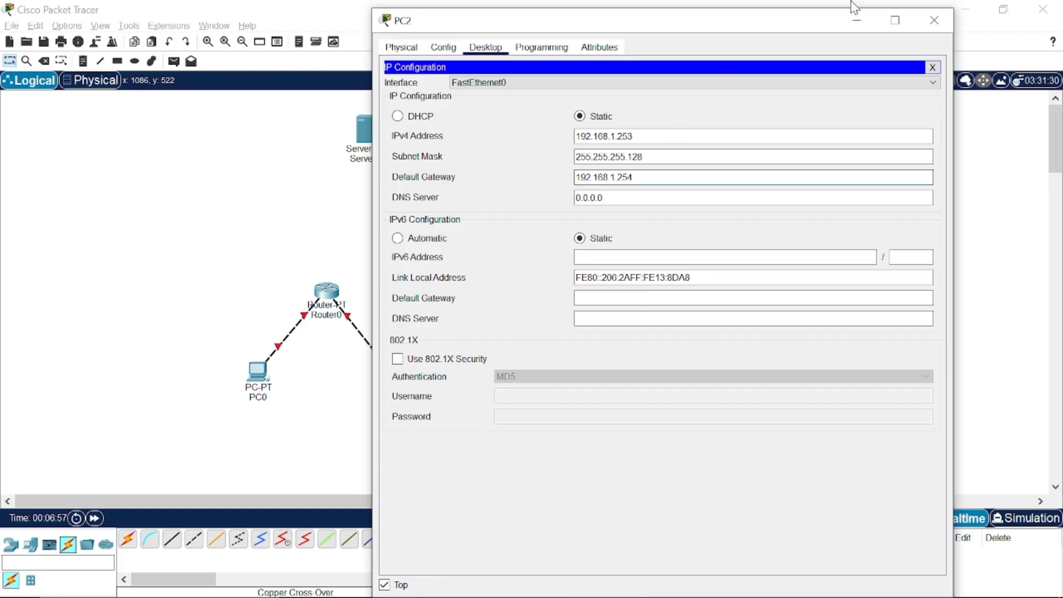
pyautogui.click(934, 21)
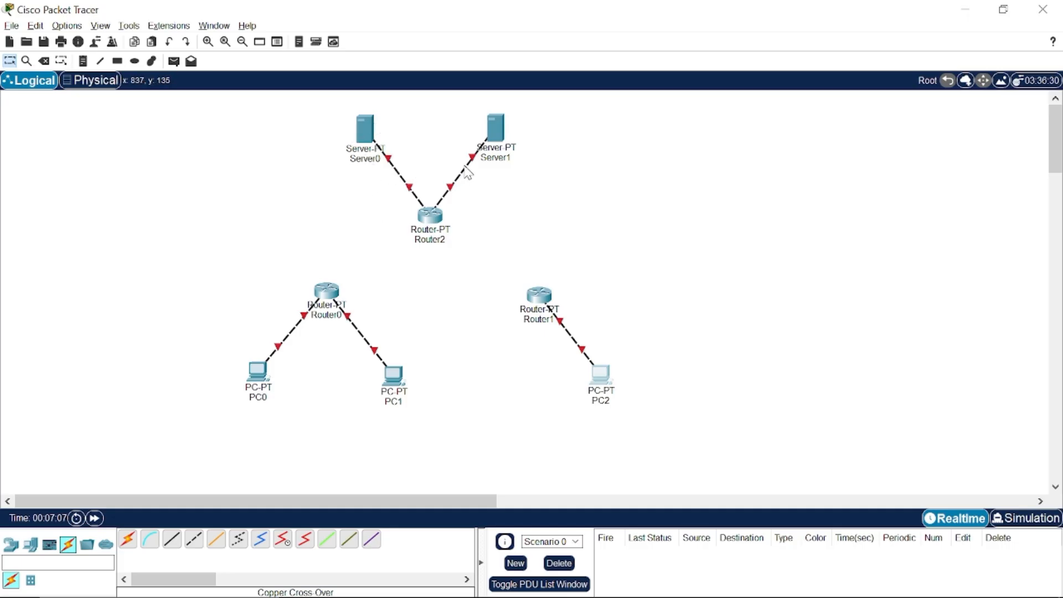
# - Open Server0's IP configuration and look up its address in the browser's routing diagram
pyautogui.click(367, 135)
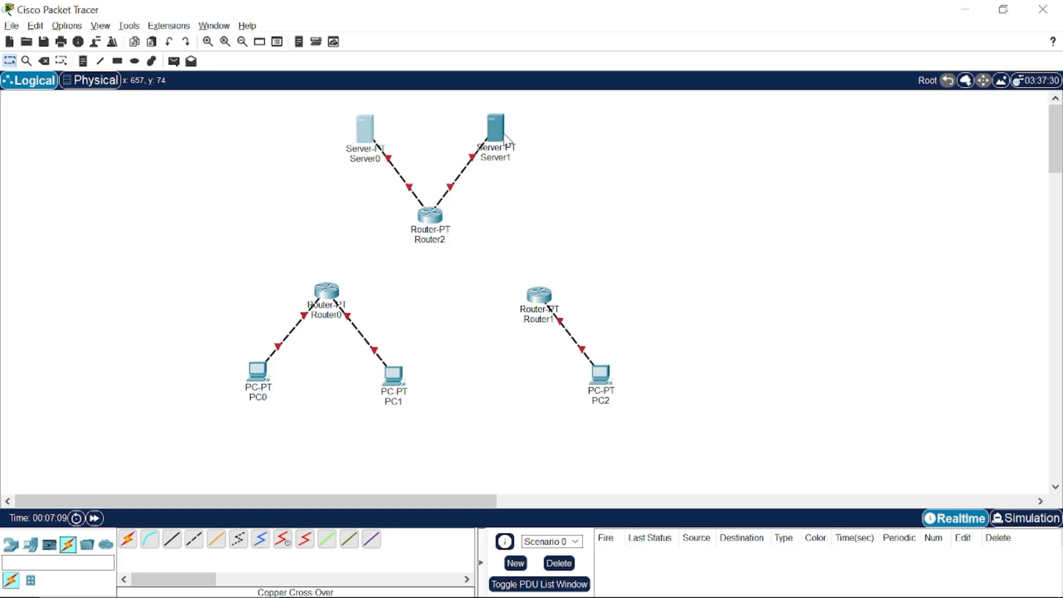
pyautogui.click(445, 48)
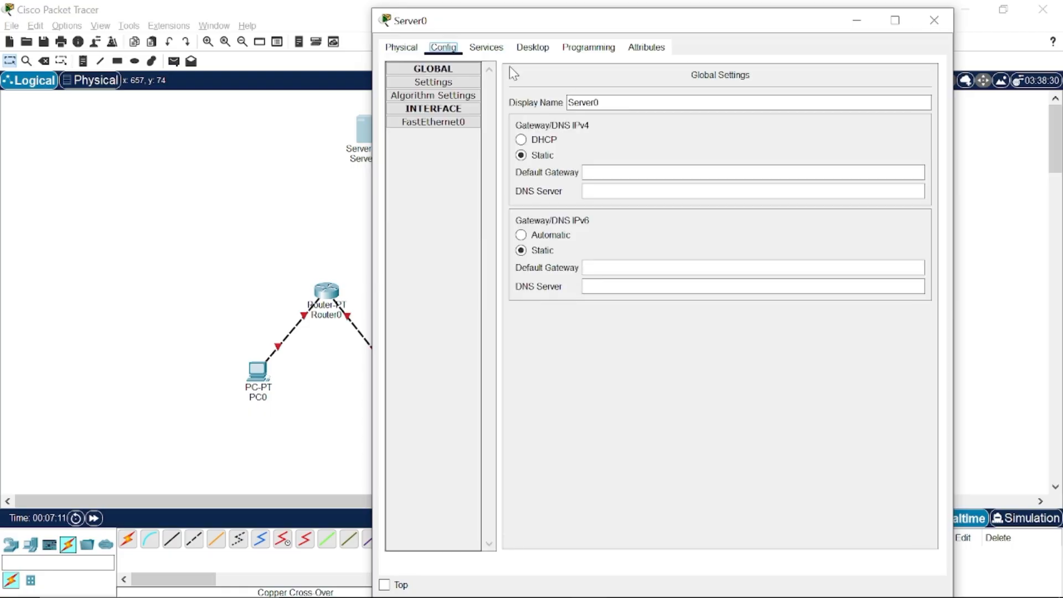
pyautogui.click(486, 48)
pyautogui.click(533, 48)
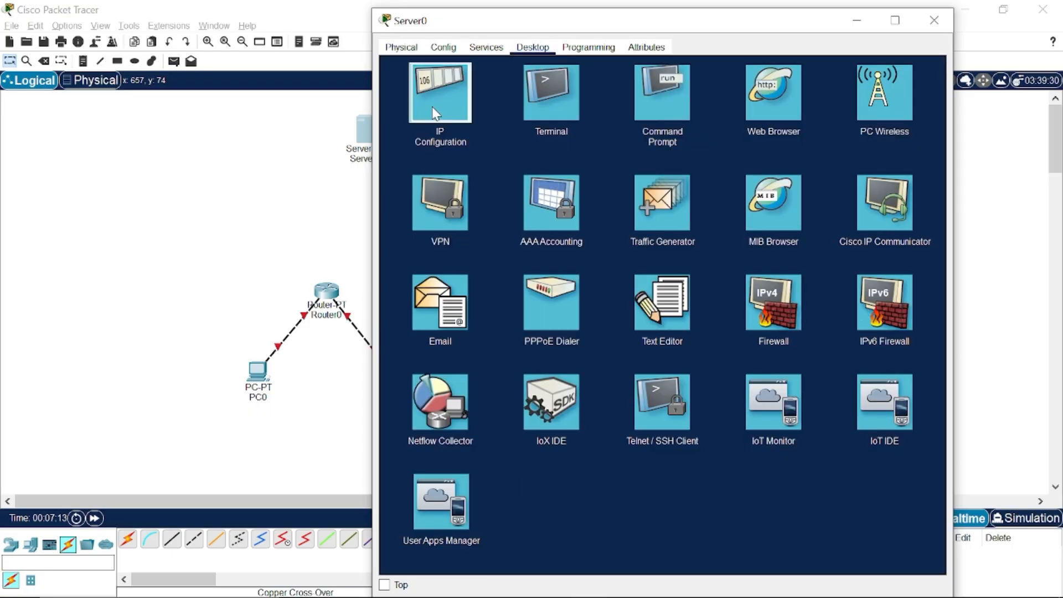
pyautogui.click(463, 93)
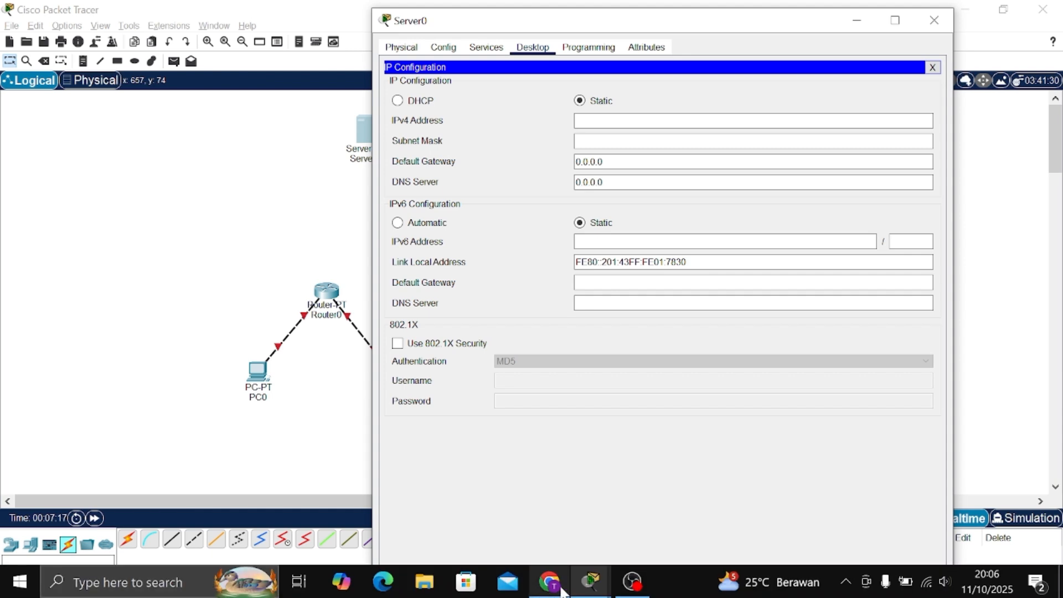
pyautogui.click(558, 587)
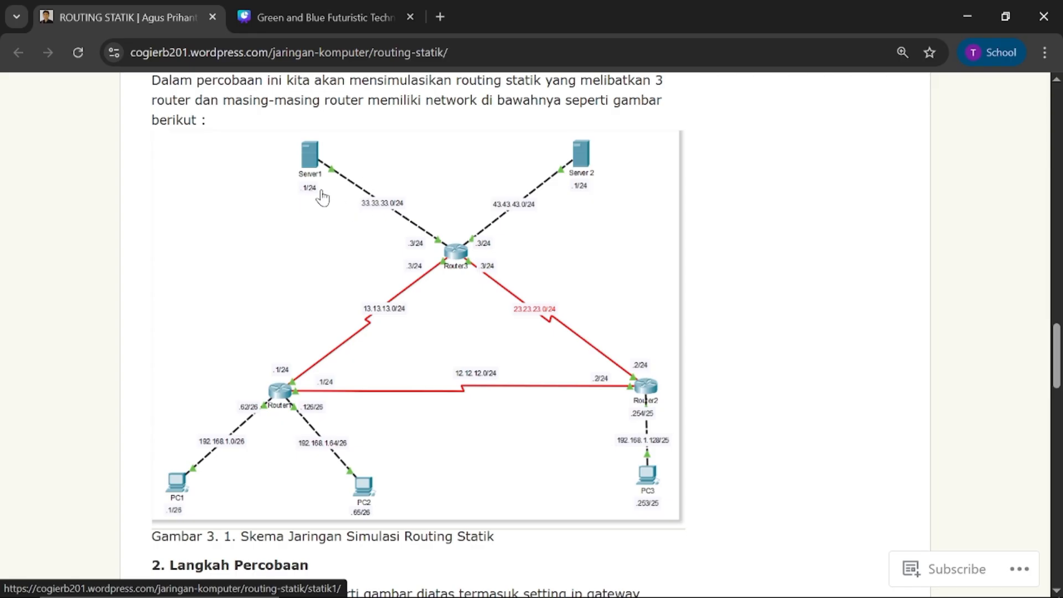
# - Return to Packet Tracer and give Server0 the static IPv4 address 33.33.33.1 with subnet mask 255.255.255.0
pyautogui.moveTo(526, 597)
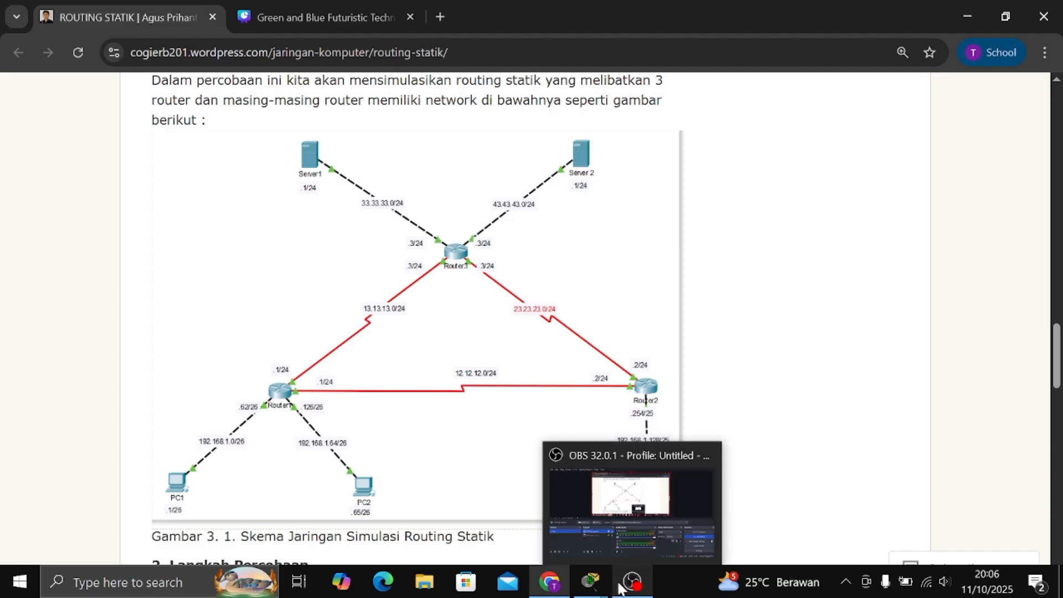
pyautogui.moveTo(597, 583)
pyautogui.click(573, 523)
pyautogui.click(368, 137)
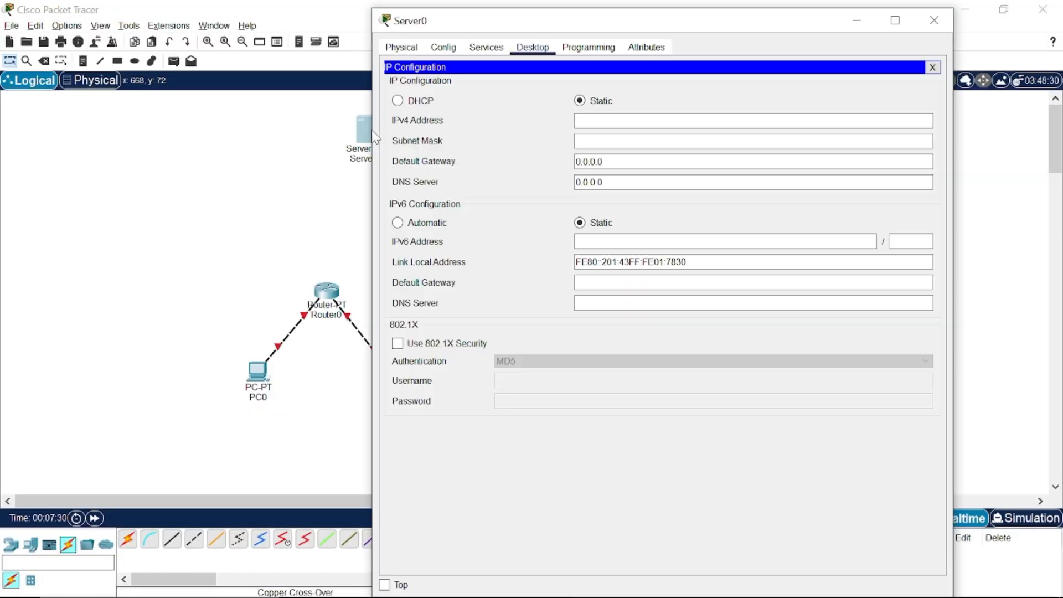
pyautogui.click(623, 119)
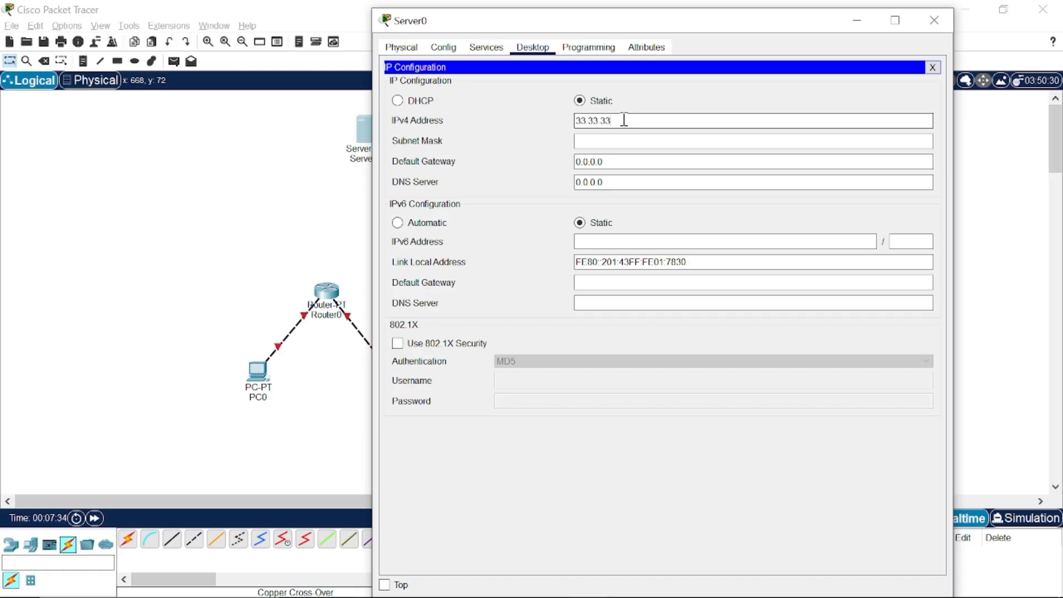
pyautogui.write('33.33.33.1')
pyautogui.click(636, 139)
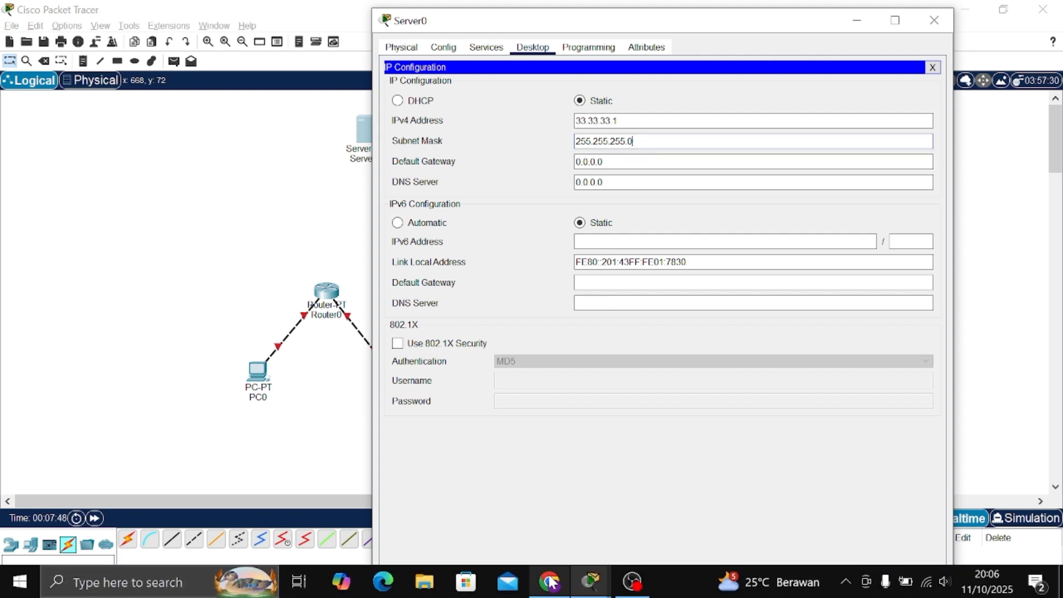
# - Look up Server0's gateway in the browser diagram, set its default gateway to 33.33.33.3 in Packet Tracer and close its configuration
pyautogui.click(549, 590)
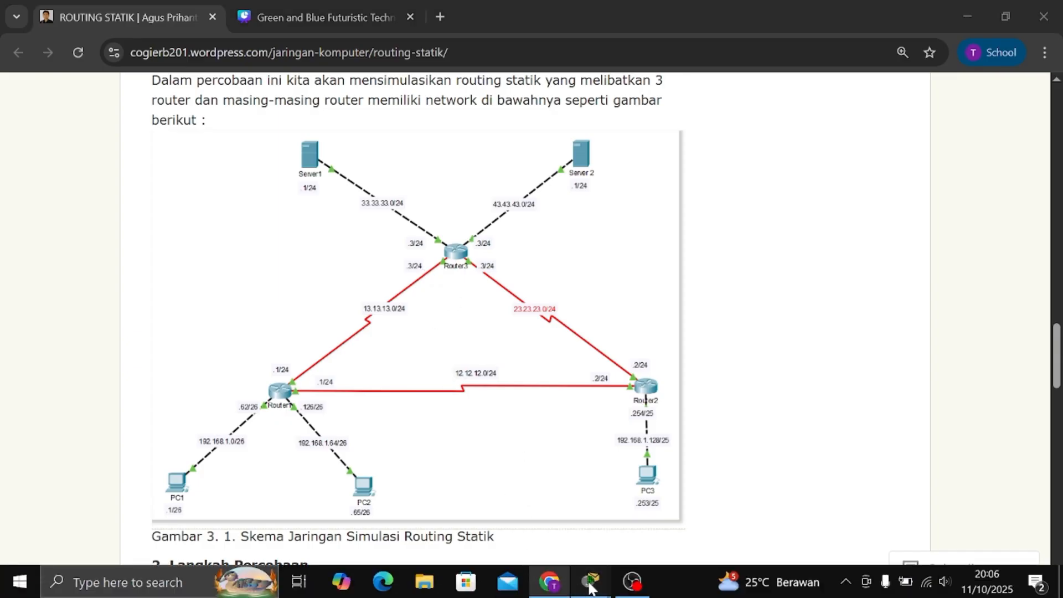
pyautogui.moveTo(588, 586)
pyautogui.click(572, 535)
pyautogui.click(394, 131)
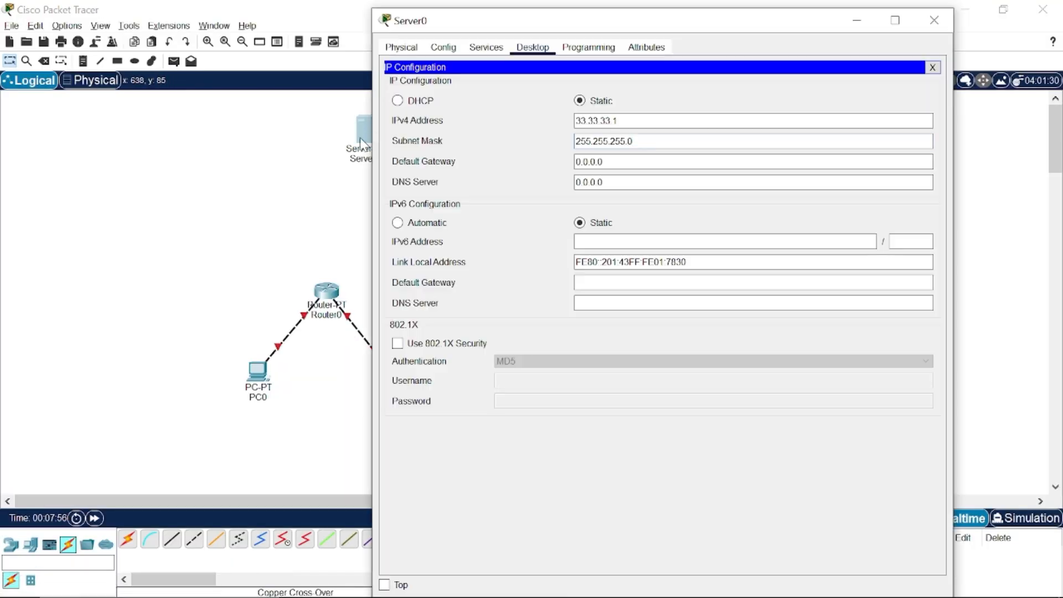
pyautogui.click(607, 164)
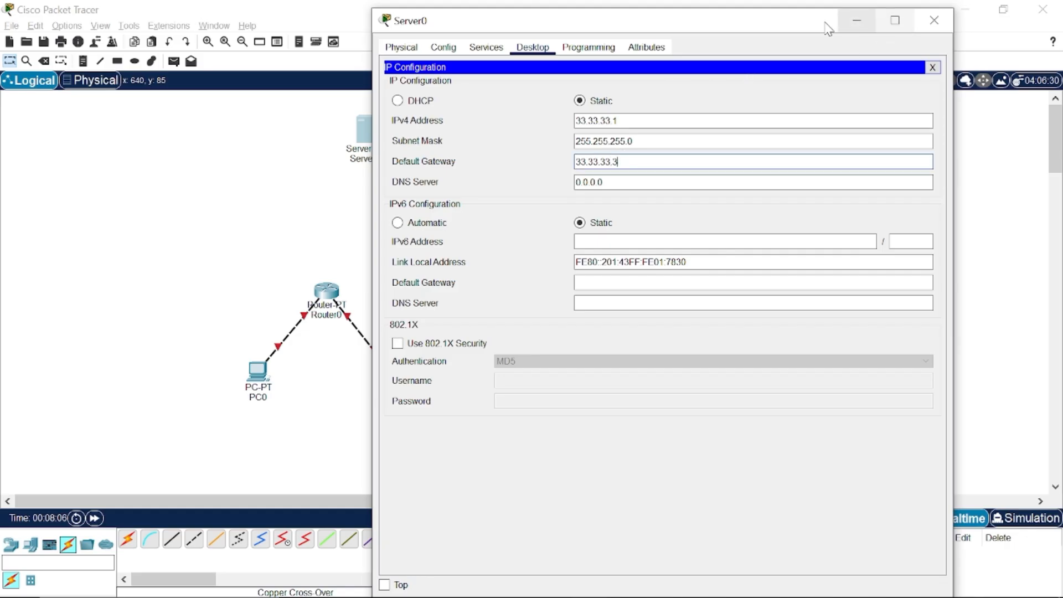
pyautogui.click(928, 29)
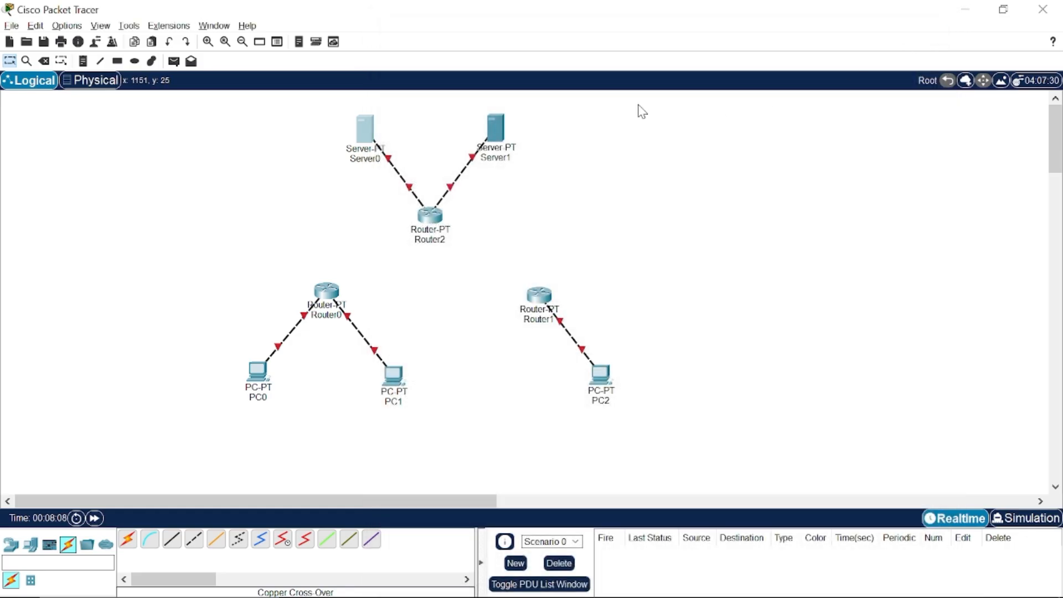
# - Open Server1's IP configuration and look up its address in the browser's routing diagram
pyautogui.click(493, 137)
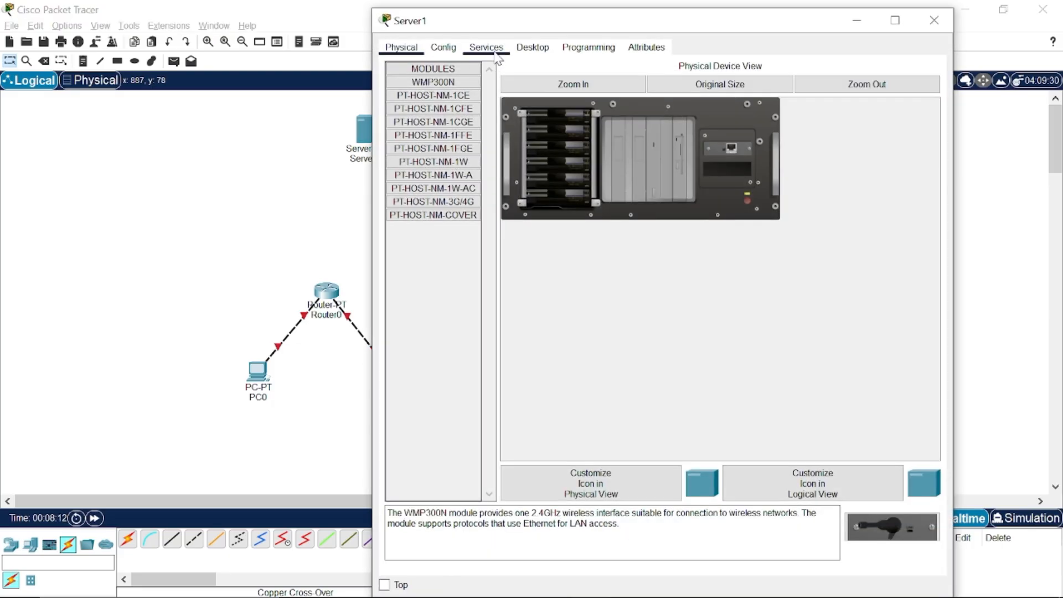
pyautogui.click(532, 47)
pyautogui.click(457, 103)
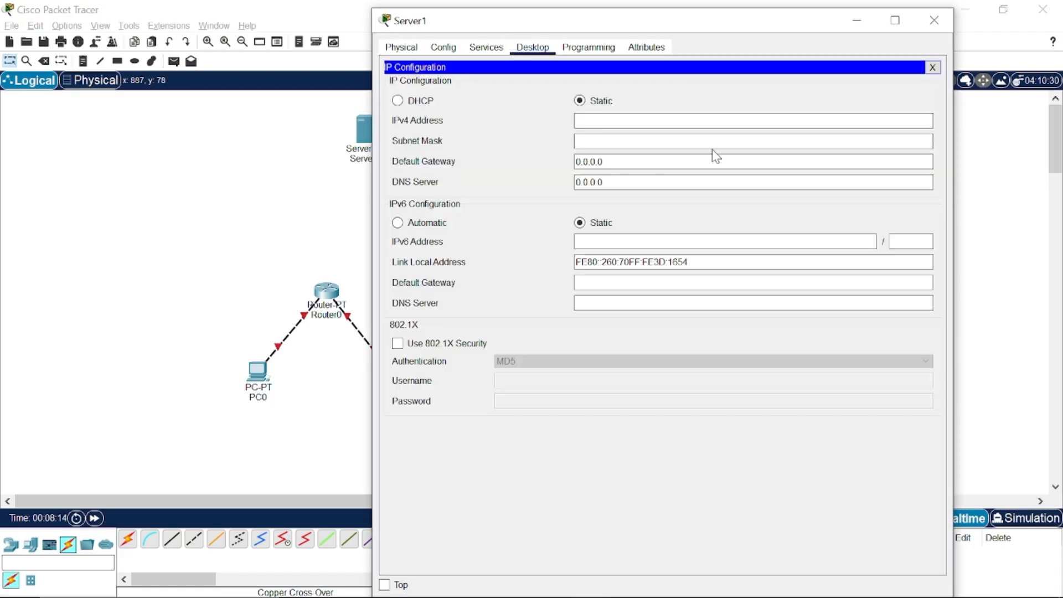
pyautogui.click(563, 592)
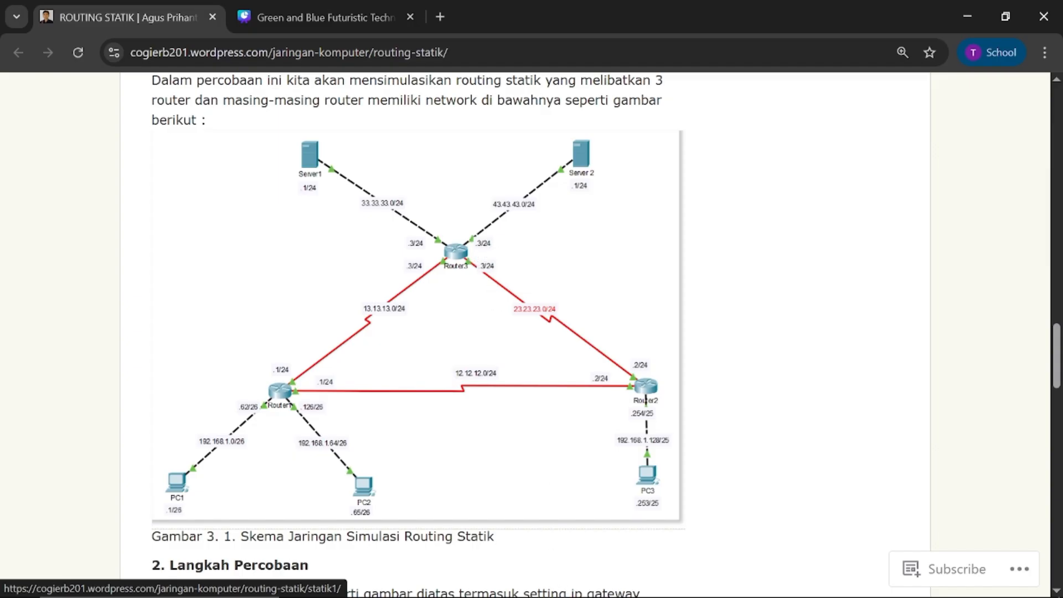
# - Return to Packet Tracer and give Server1 the static IPv4 address 43.43.43.1 with subnet mask 255.255.255.0
pyautogui.moveTo(606, 591)
pyautogui.click(532, 498)
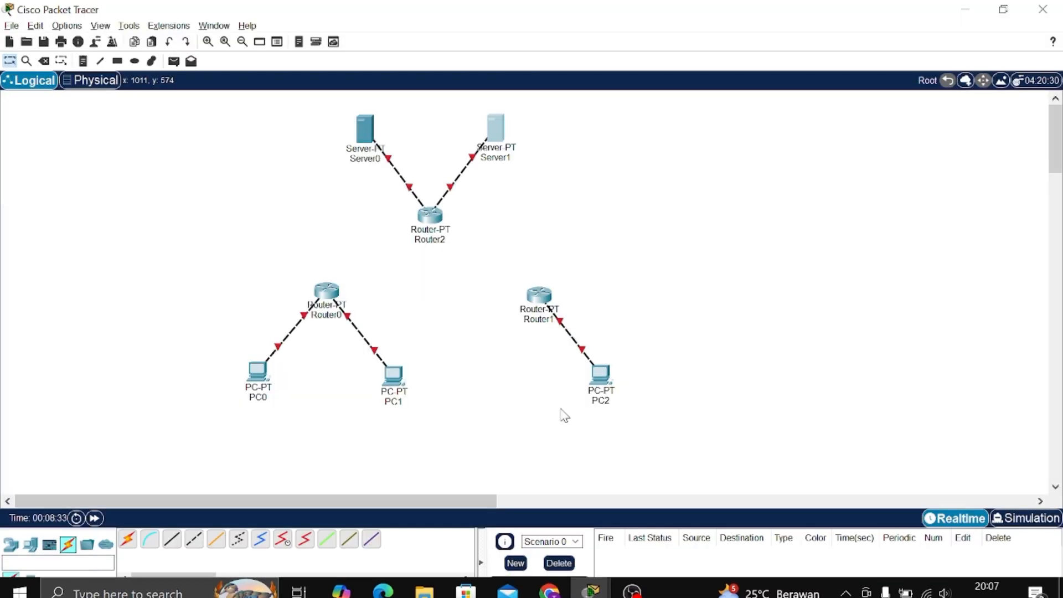
pyautogui.click(490, 131)
pyautogui.click(620, 122)
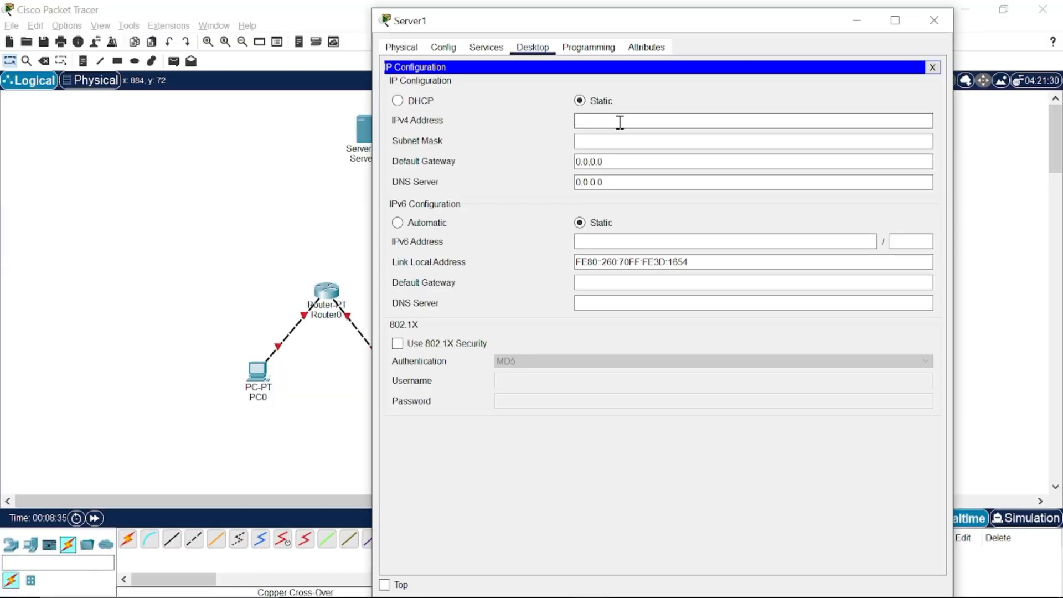
pyautogui.write('43.43.43.1')
pyautogui.click(613, 143)
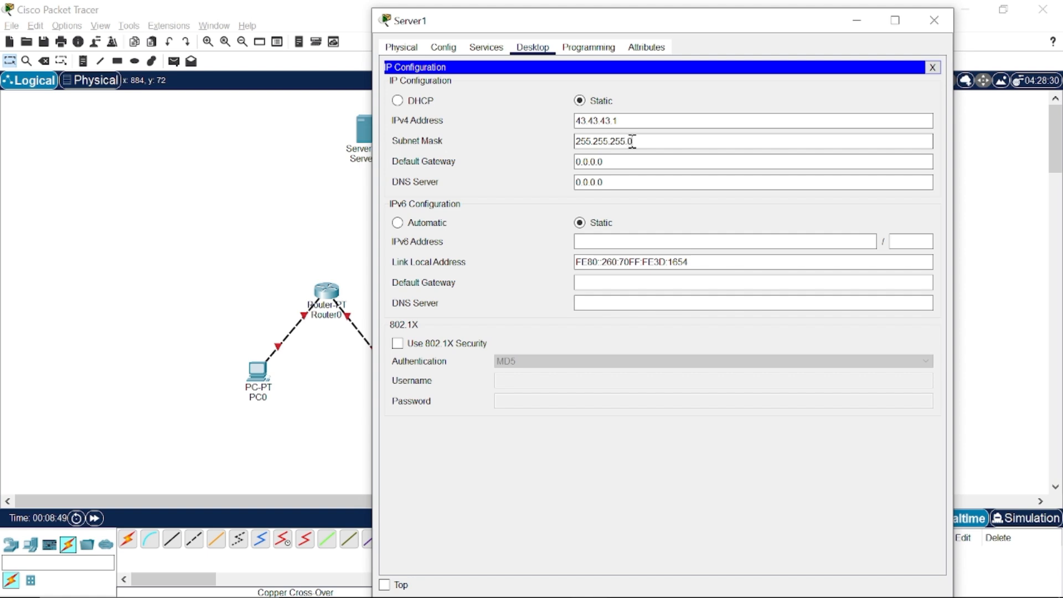
# - Set Server1's default gateway to 43.43.43.3 and close its configuration
pyautogui.click(643, 159)
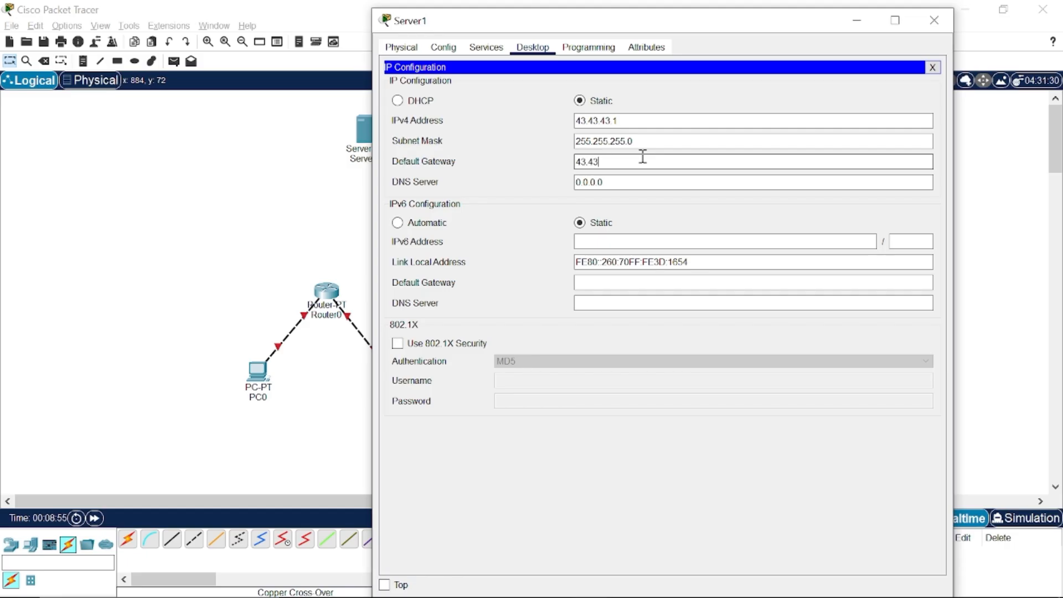
pyautogui.write('43.43.43.3')
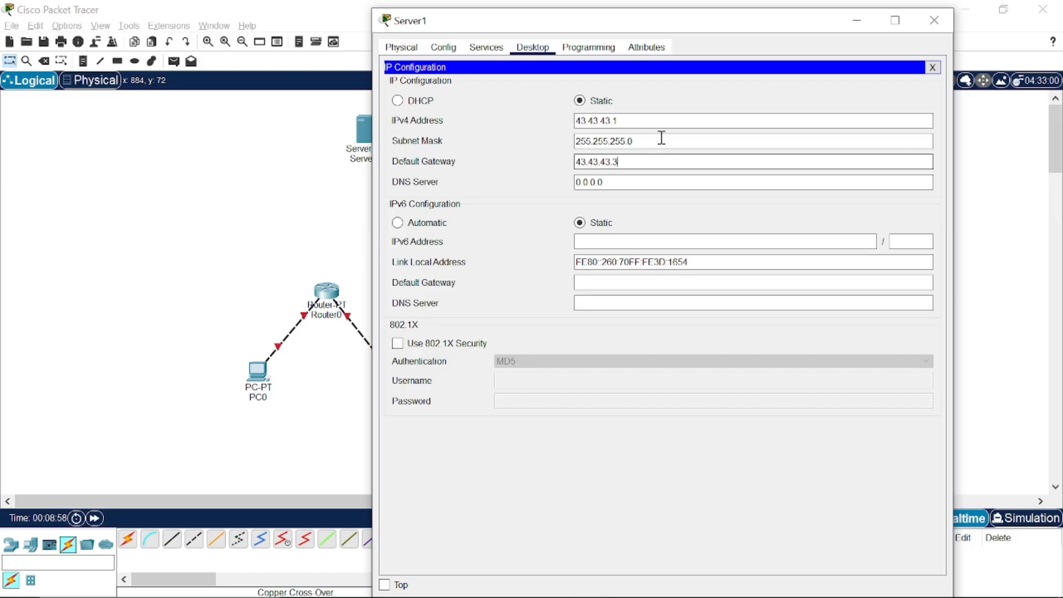
pyautogui.click(934, 22)
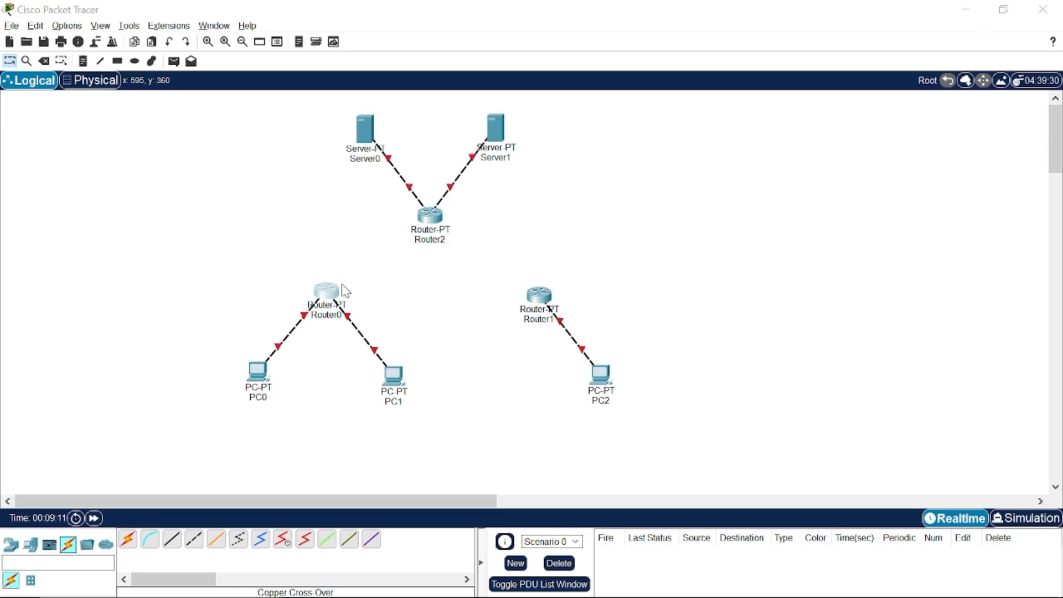
# - Turn on Router0's FastEthernet0/0 port and look up its address in the browser's routing diagram
pyautogui.click(327, 292)
pyautogui.click(443, 47)
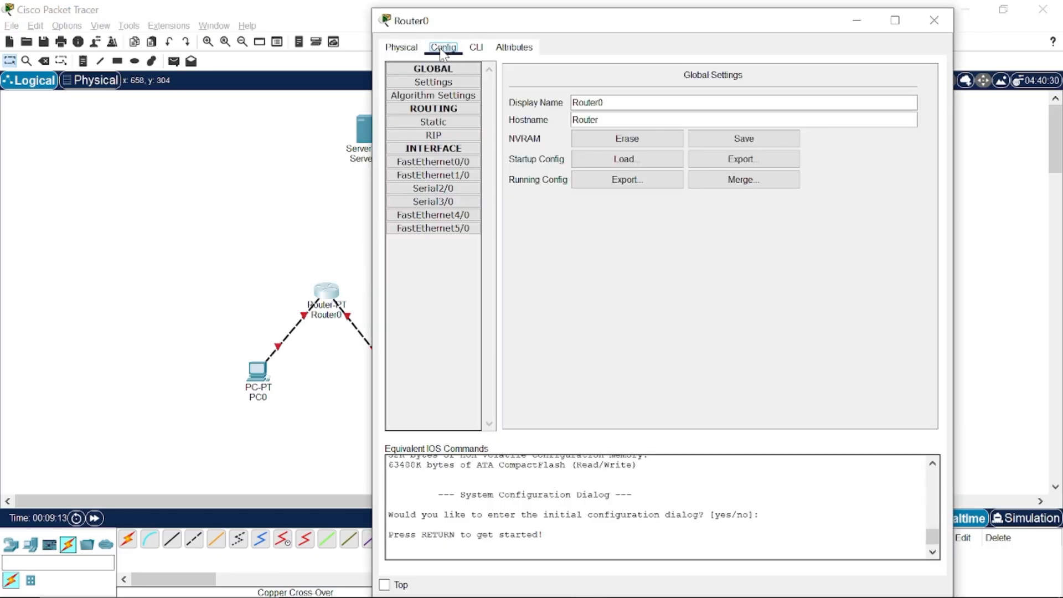
pyautogui.click(432, 163)
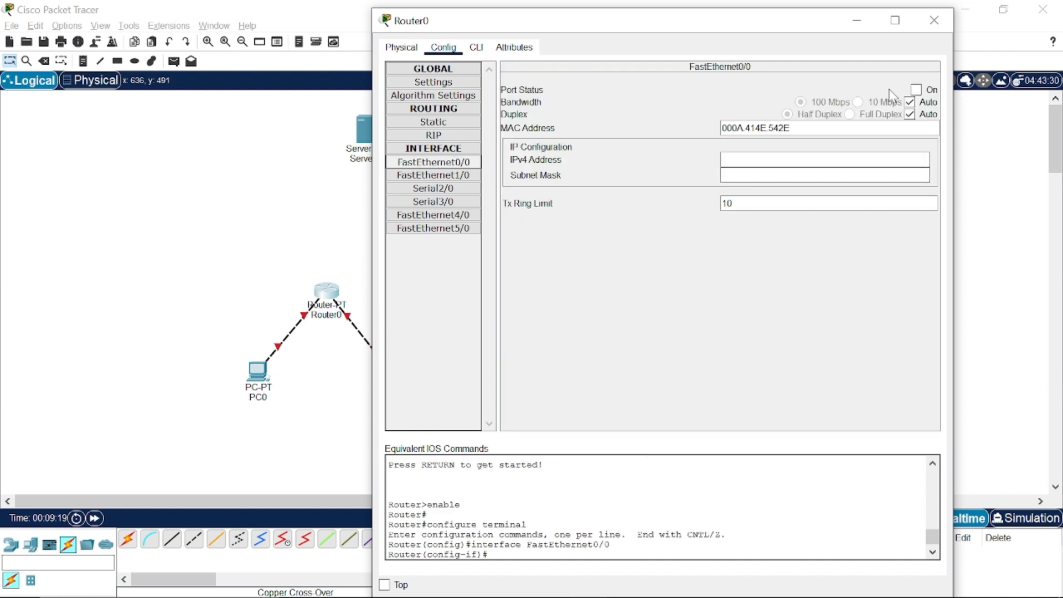
pyautogui.click(916, 90)
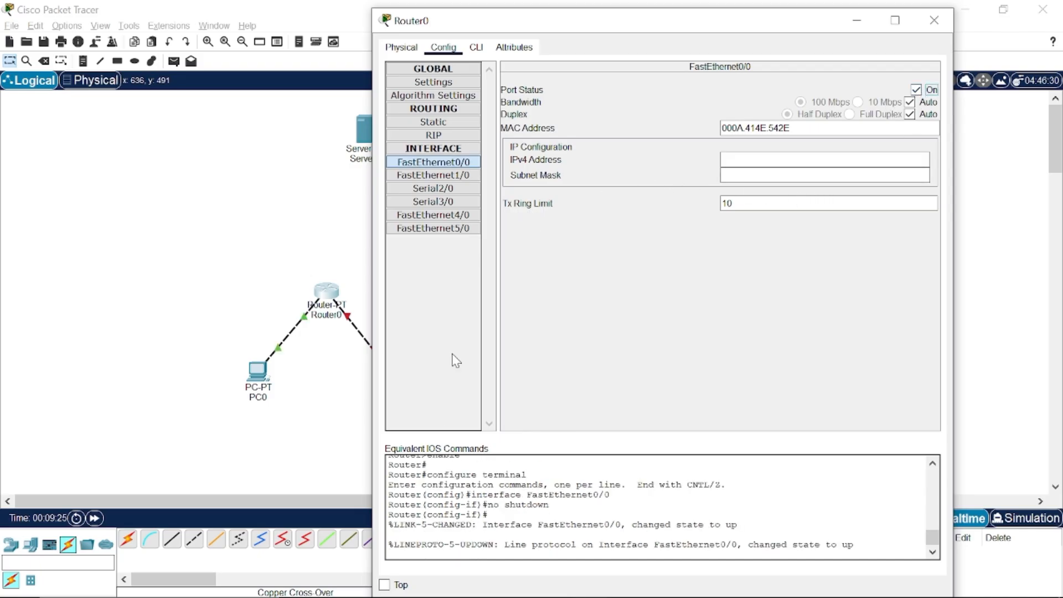
pyautogui.moveTo(582, 596)
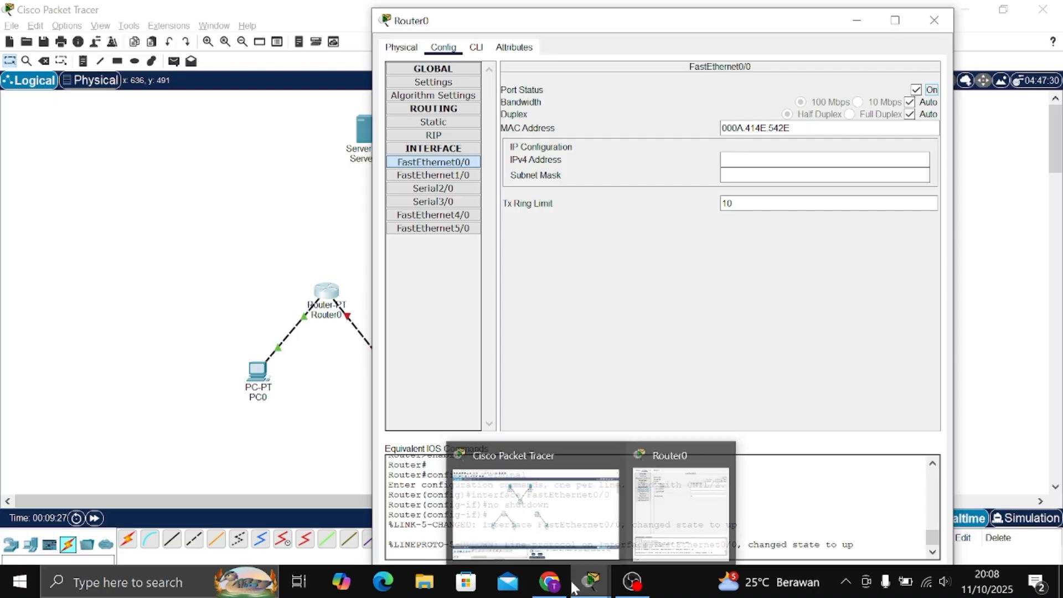
pyautogui.click(560, 587)
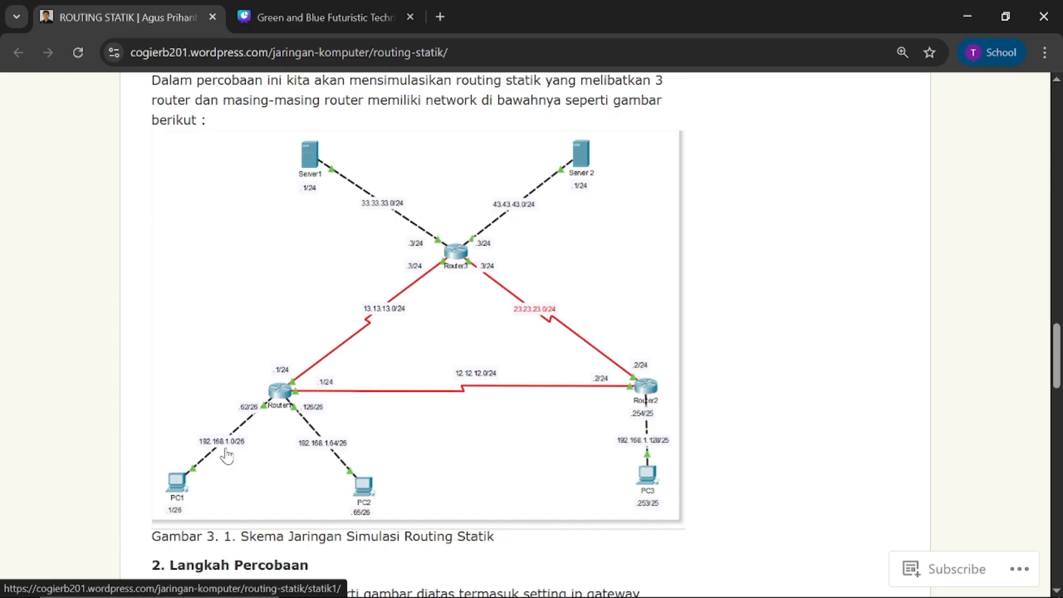
# - Return to Packet Tracer and give Router0's FastEthernet0/0 the IPv4 address 192.168.1.62 with subnet mask 255.255.255.192
pyautogui.moveTo(587, 584)
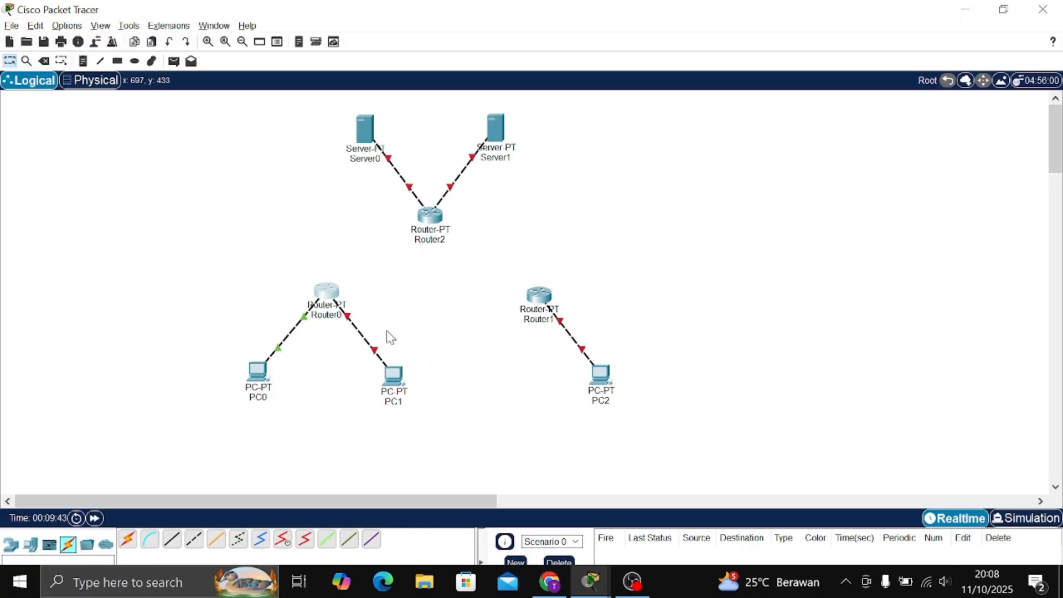
pyautogui.click(678, 498)
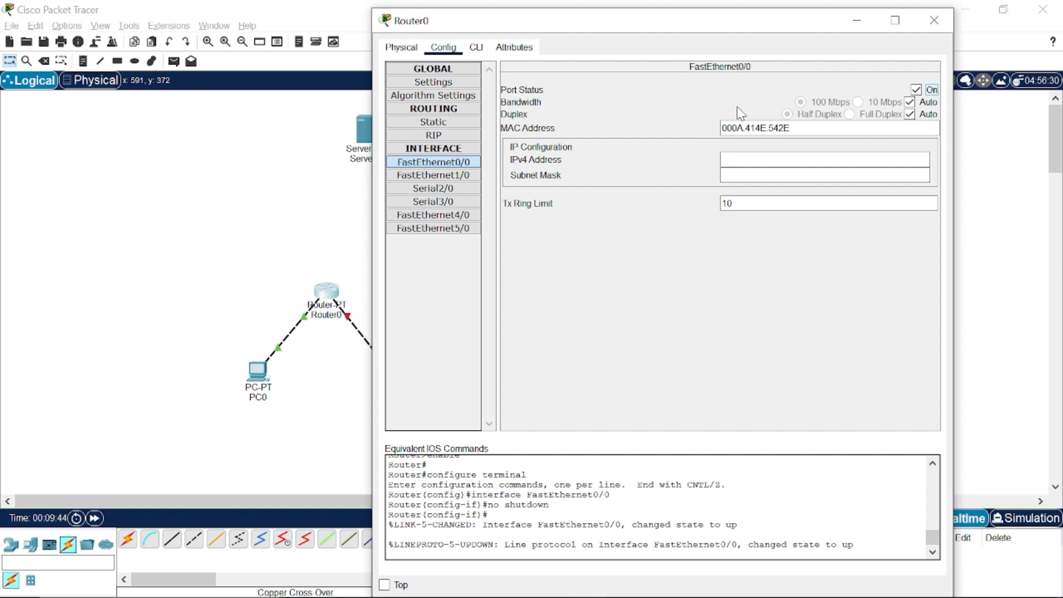
pyautogui.click(761, 159)
pyautogui.click(799, 175)
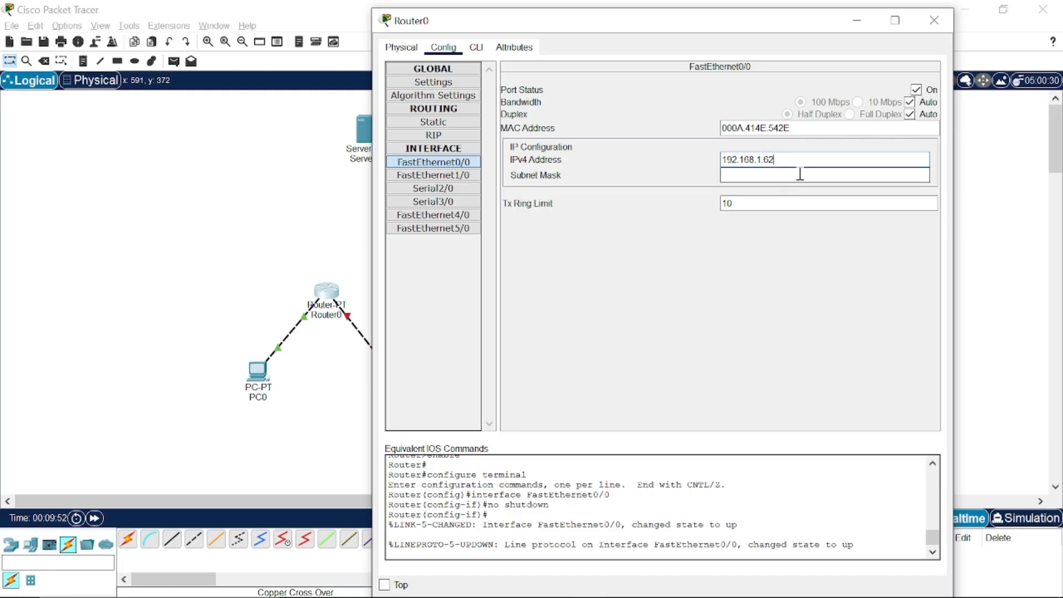
pyautogui.click(800, 174)
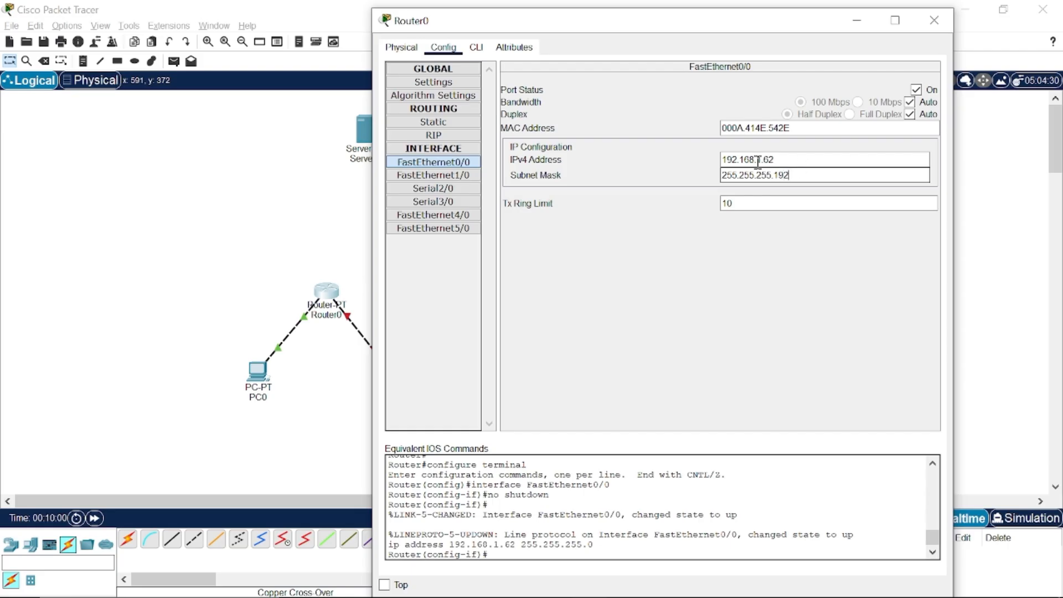
# - Turn on Router0's FastEthernet1/0 port and look up its address in the browser's routing diagram
pyautogui.click(464, 177)
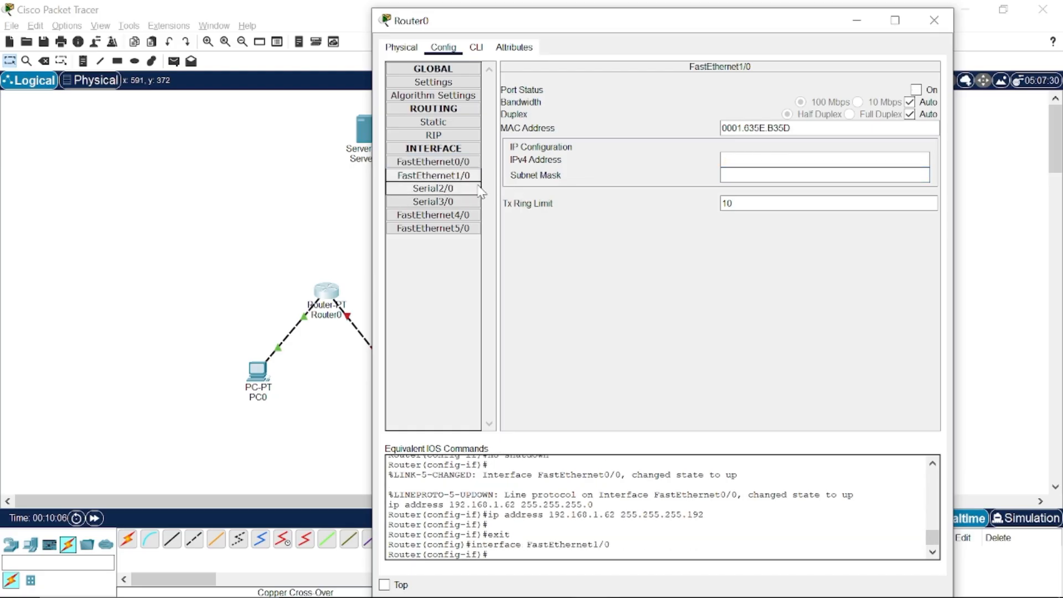
pyautogui.click(916, 90)
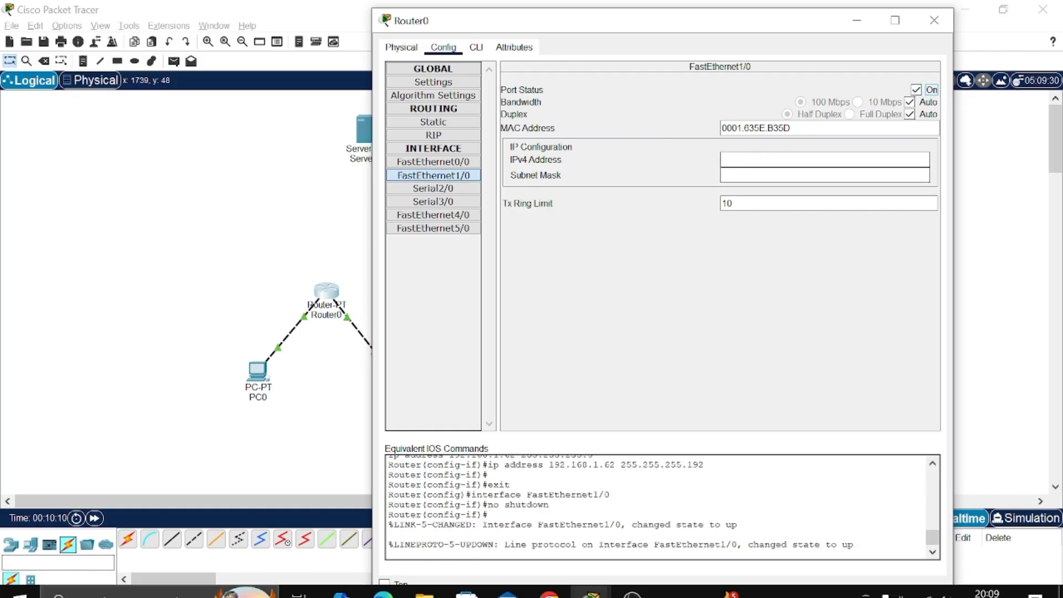
pyautogui.click(549, 594)
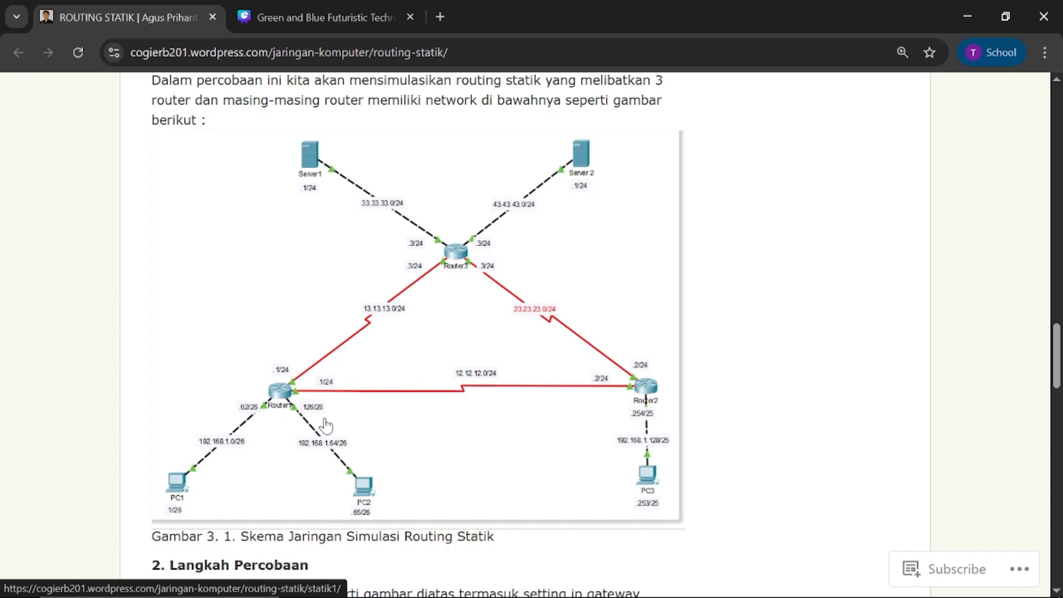
# - Return to Packet Tracer, give Router0's FastEthernet1/0 the IPv4 address 192.168.1.126 with subnet mask 255.255.255.192, and close the router's configuration
pyautogui.moveTo(600, 587)
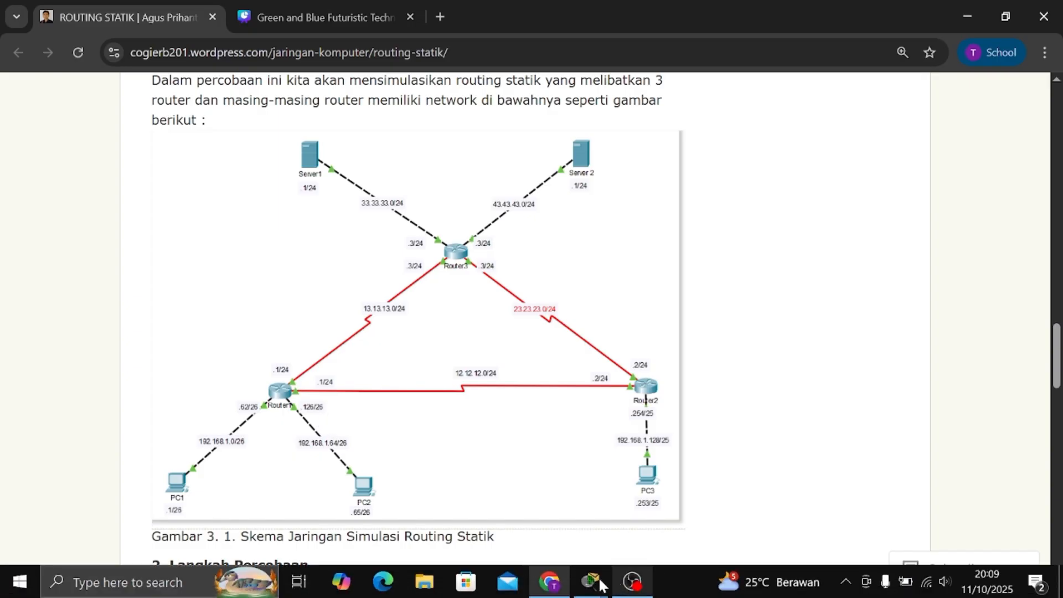
pyautogui.click(564, 513)
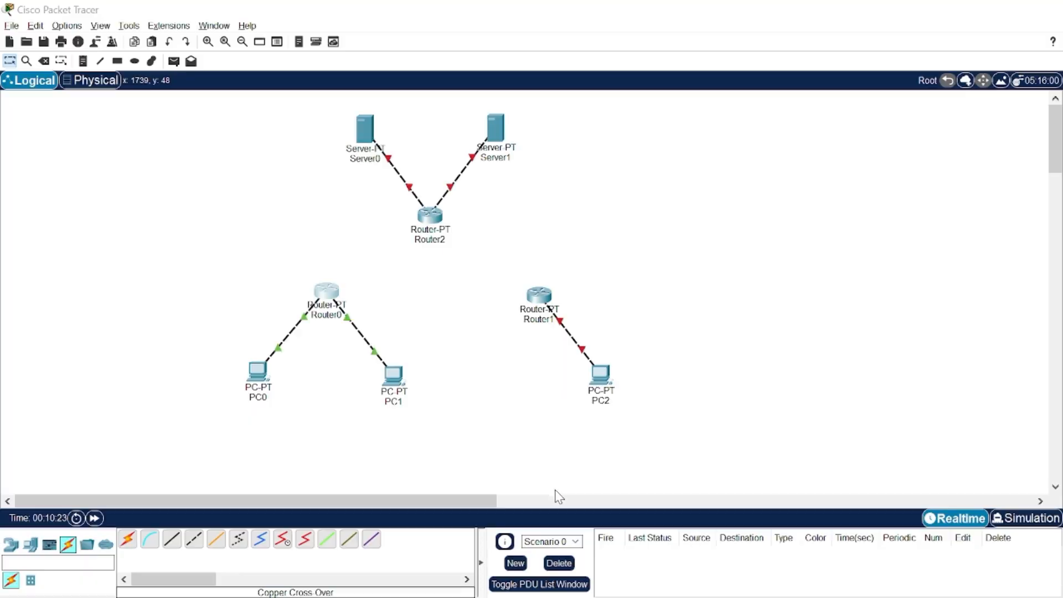
pyautogui.click(327, 297)
pyautogui.click(759, 159)
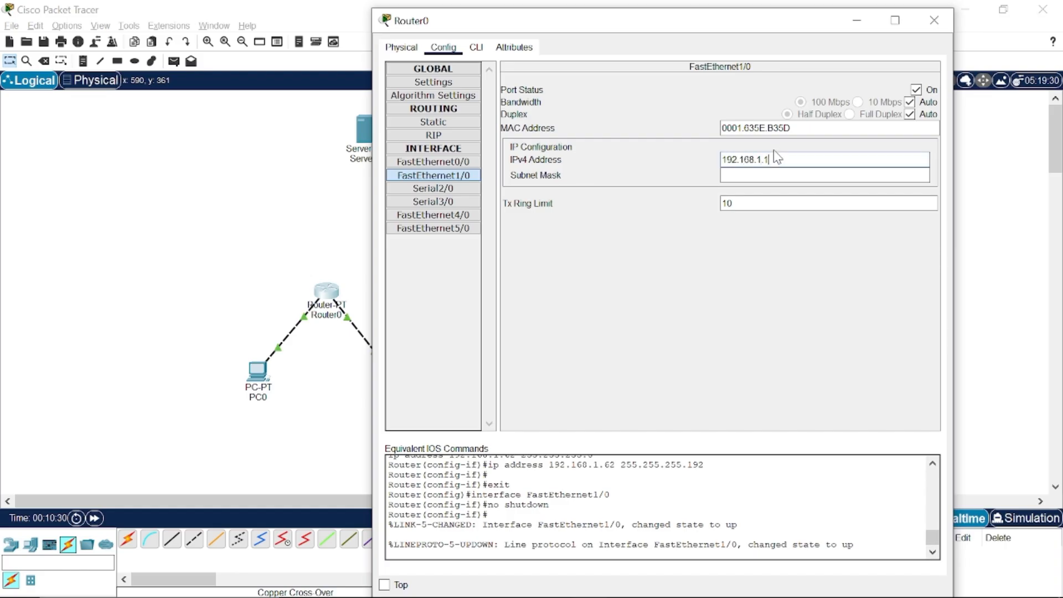
pyautogui.write('192.168.1.126')
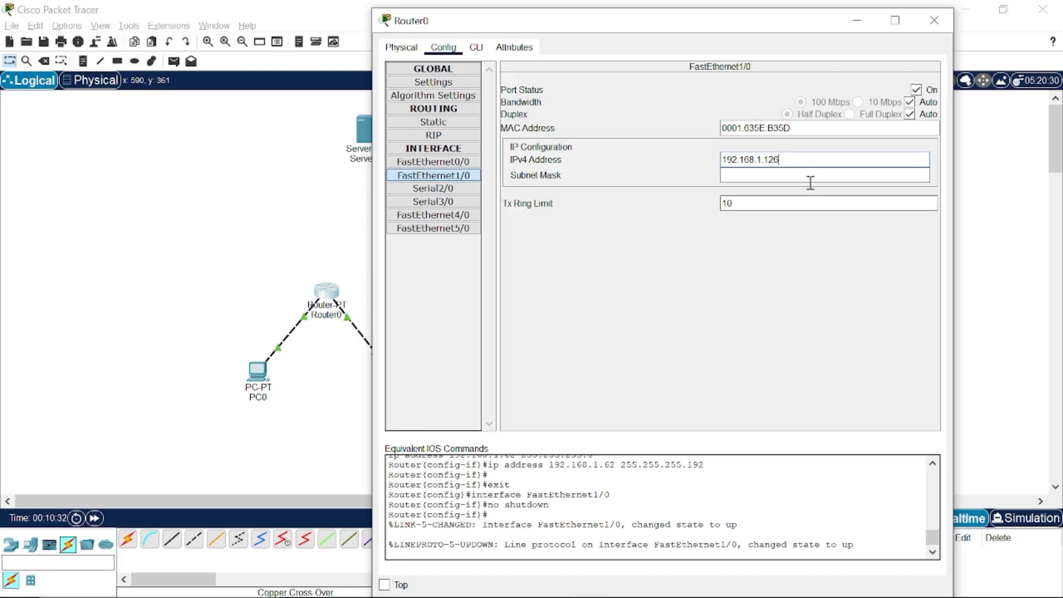
pyautogui.click(808, 175)
pyautogui.write('255.255.255.192')
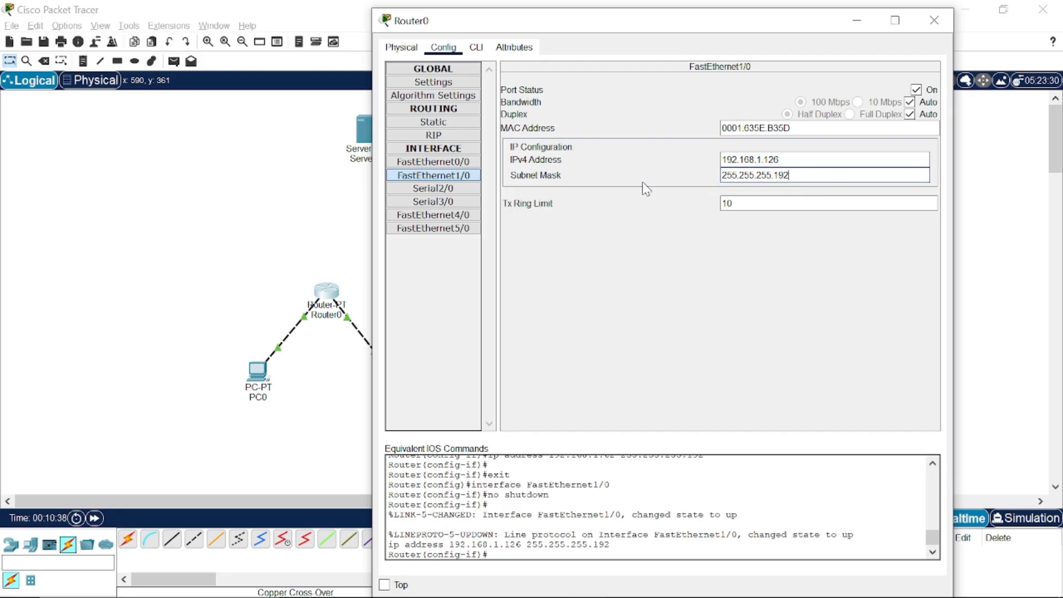
pyautogui.press('Return')
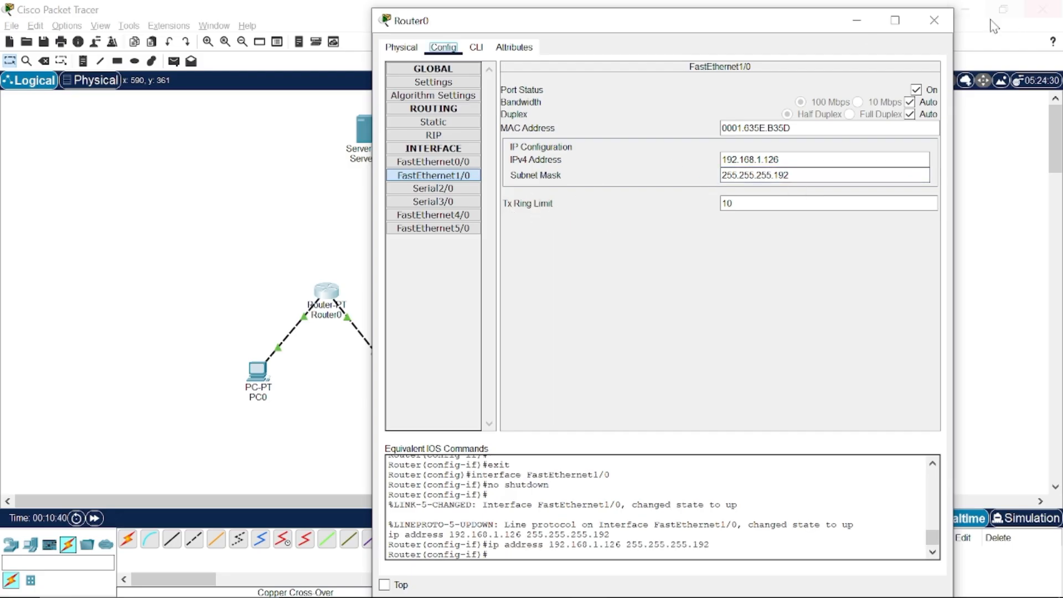
pyautogui.click(935, 22)
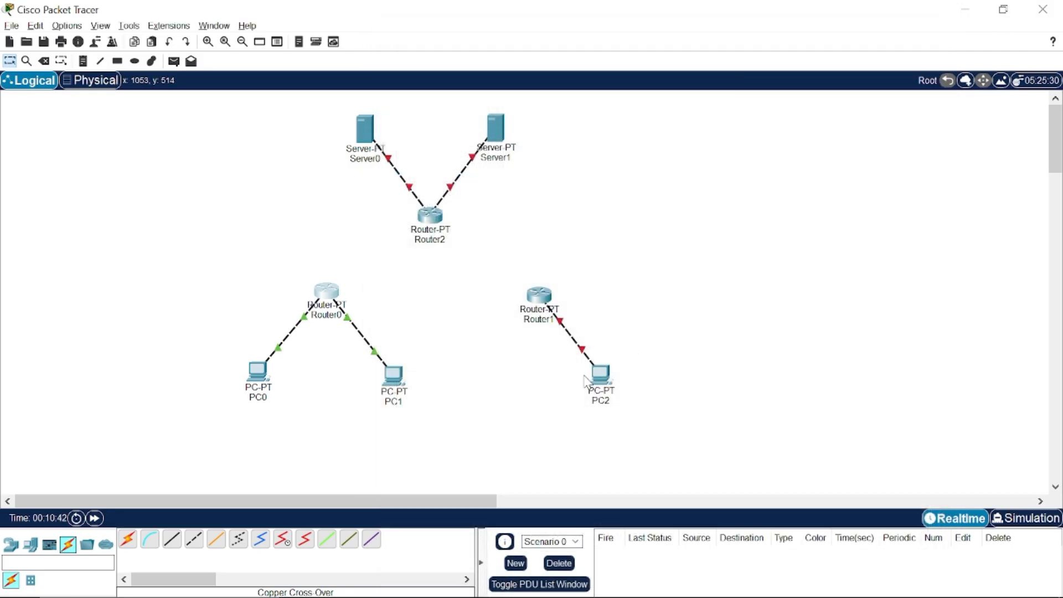
# - Turn on Router1's FastEthernet0/0 port and look up its address in the browser's routing diagram
pyautogui.click(542, 298)
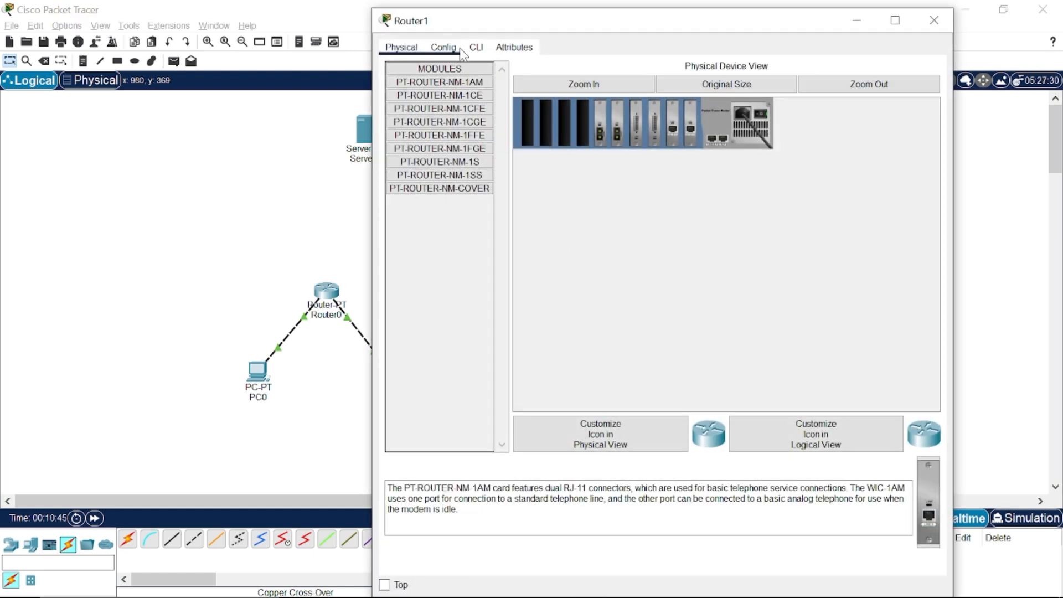
pyautogui.click(460, 48)
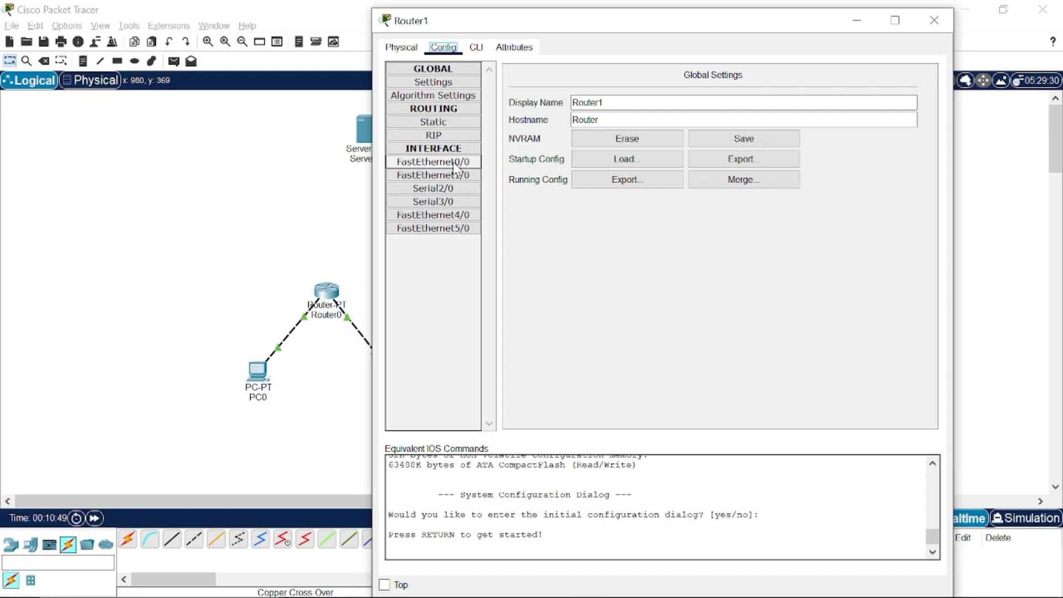
pyautogui.moveTo(593, 22); pyautogui.dragTo(661, 28)
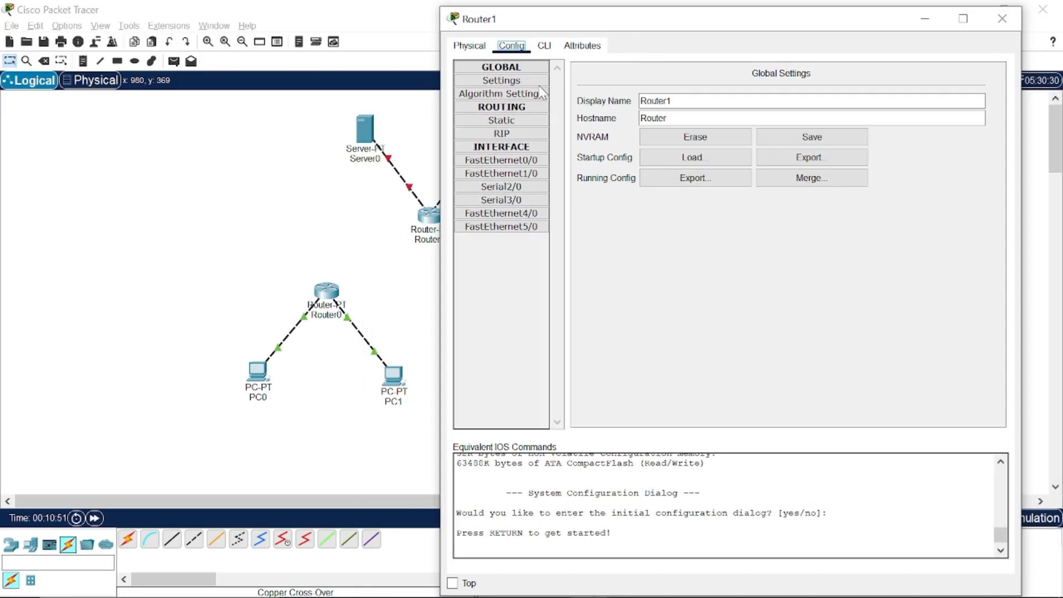
pyautogui.click(501, 160)
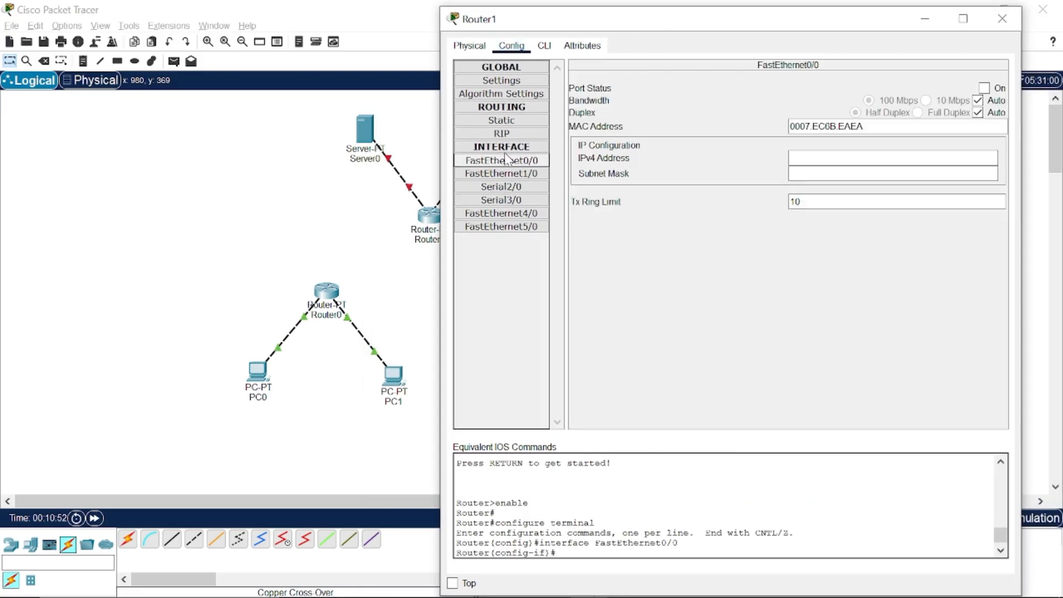
pyautogui.click(984, 88)
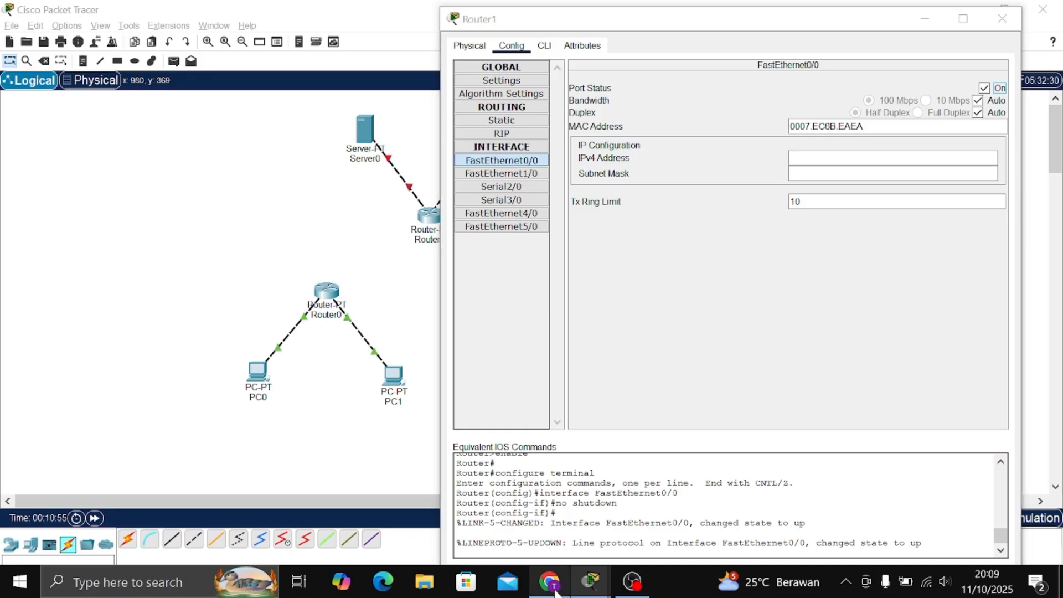
pyautogui.click(568, 592)
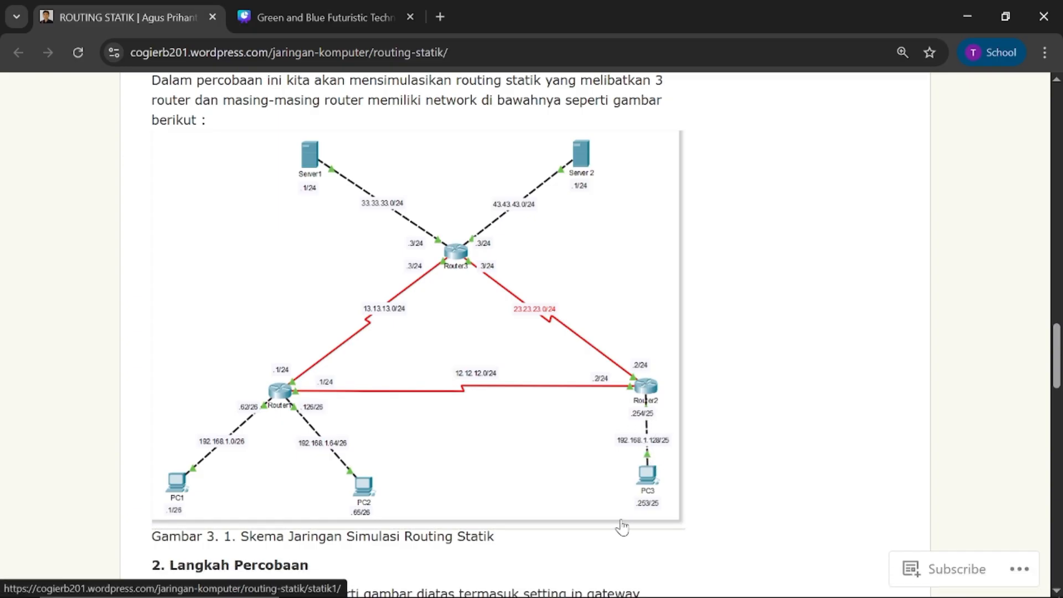
pyautogui.moveTo(585, 584)
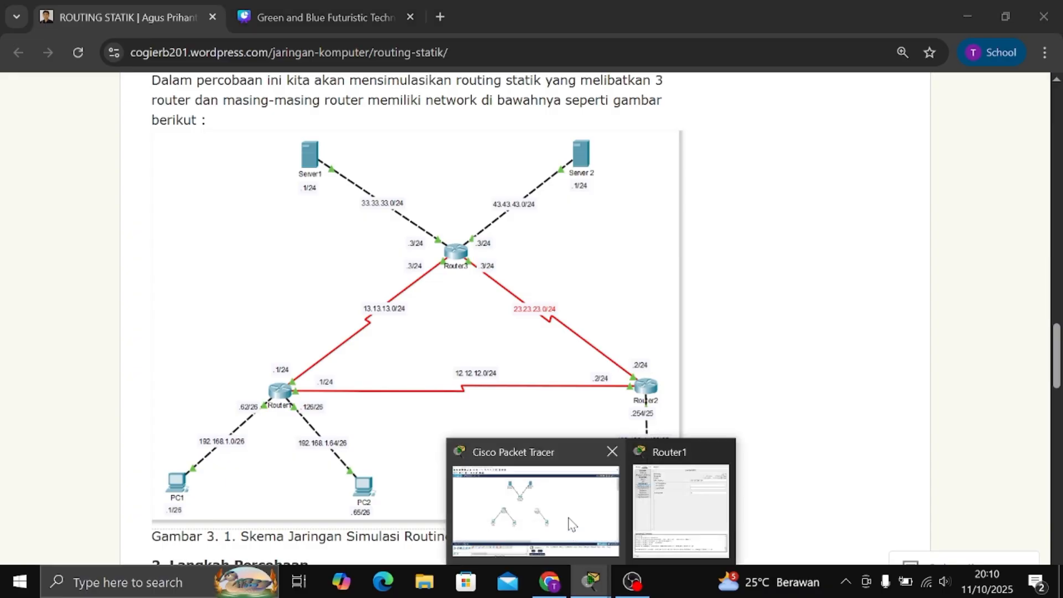
# - Return to Packet Tracer and give Router1's FastEthernet0/0 the IPv4 address 192.168.1.254 with subnet mask 255.255.255.128
pyautogui.click(533, 498)
pyautogui.click(539, 305)
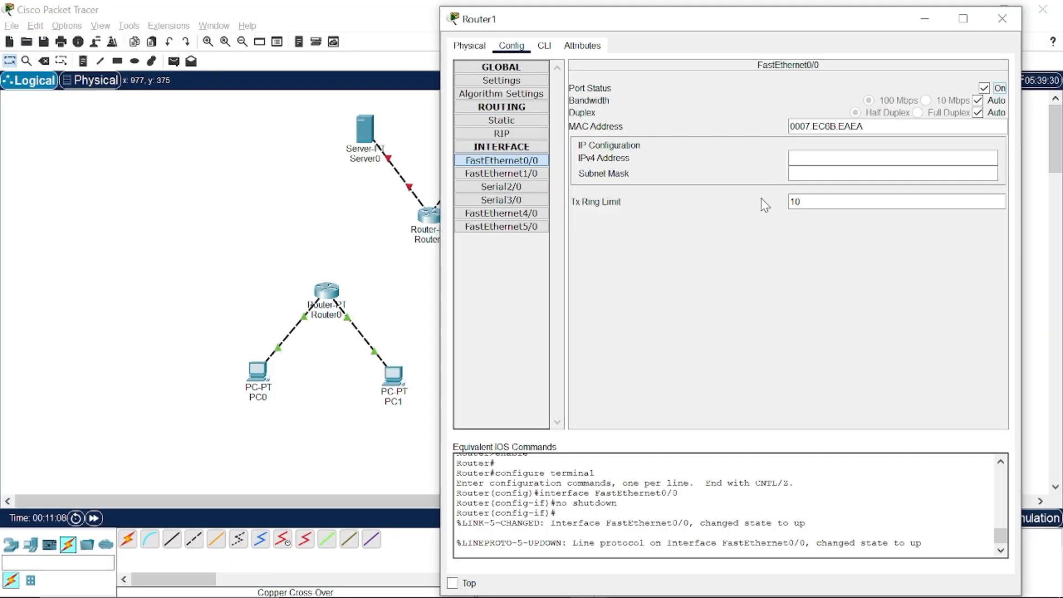
pyautogui.click(850, 157)
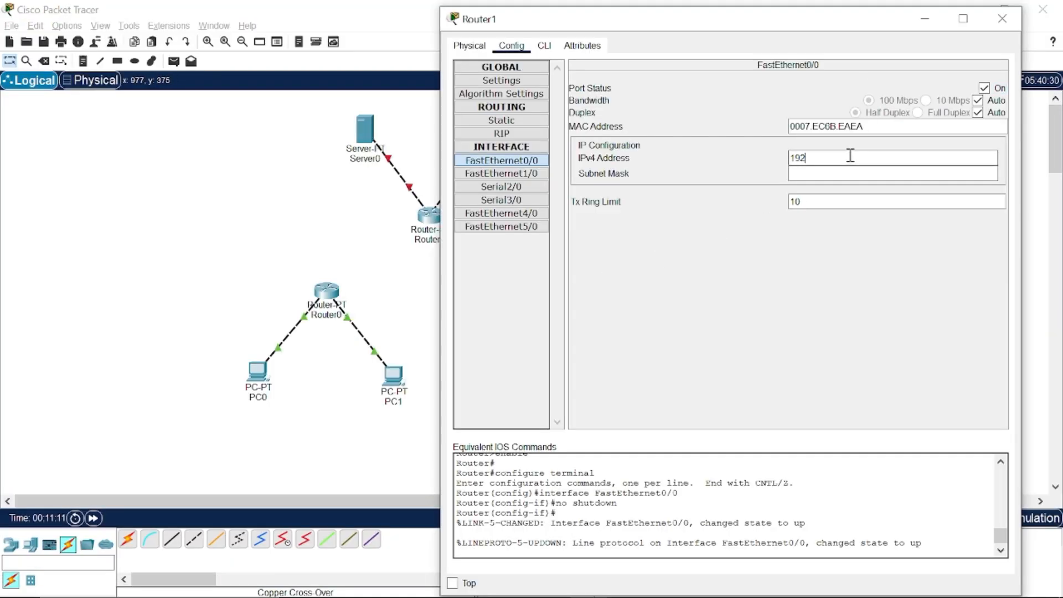
pyautogui.write('192.168.1.254')
pyautogui.click(851, 173)
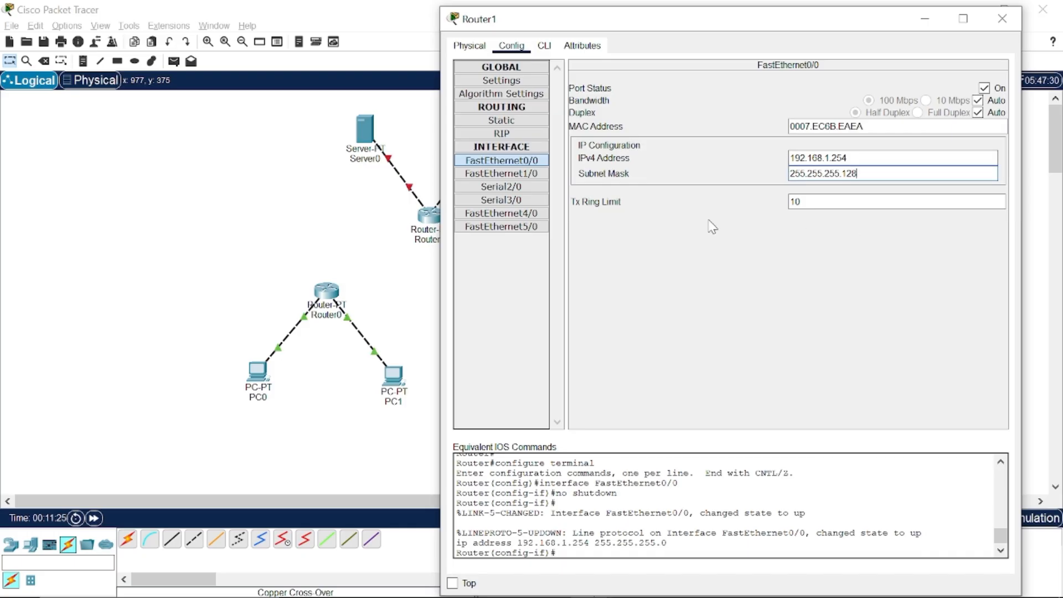
pyautogui.click(650, 226)
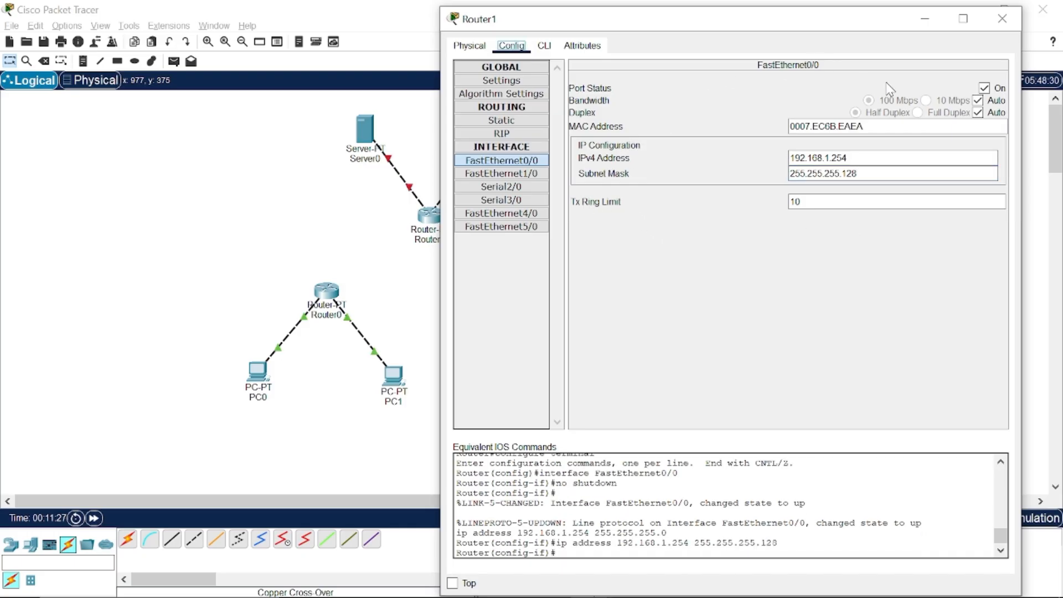
# - Check Router1's address against the browser's routing diagram, return to Packet Tracer and close the router's configuration
pyautogui.click(554, 590)
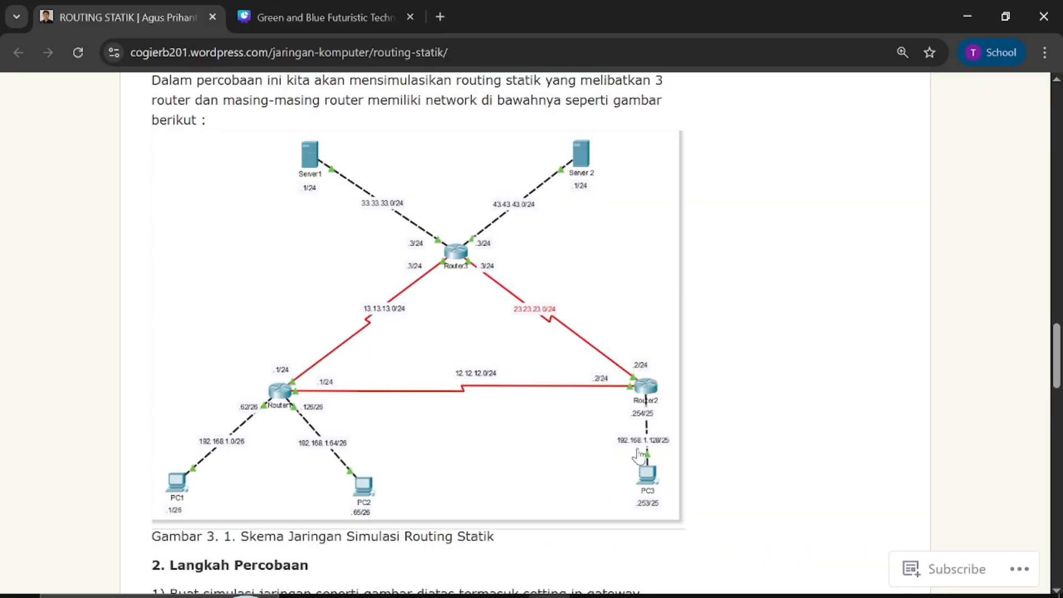
pyautogui.moveTo(586, 589)
pyautogui.click(531, 498)
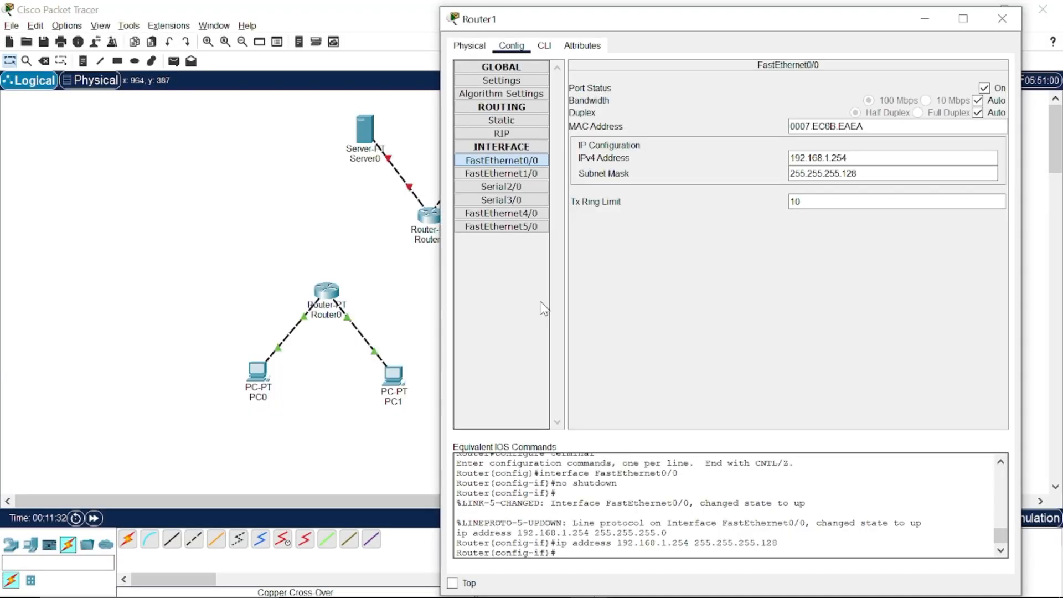
pyautogui.click(538, 311)
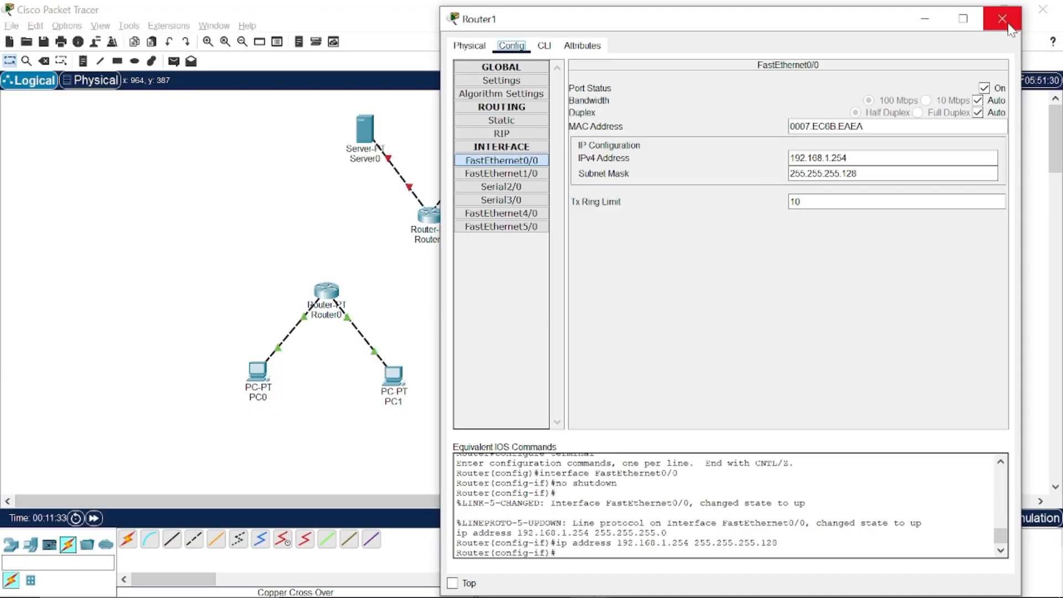
pyautogui.click(1003, 19)
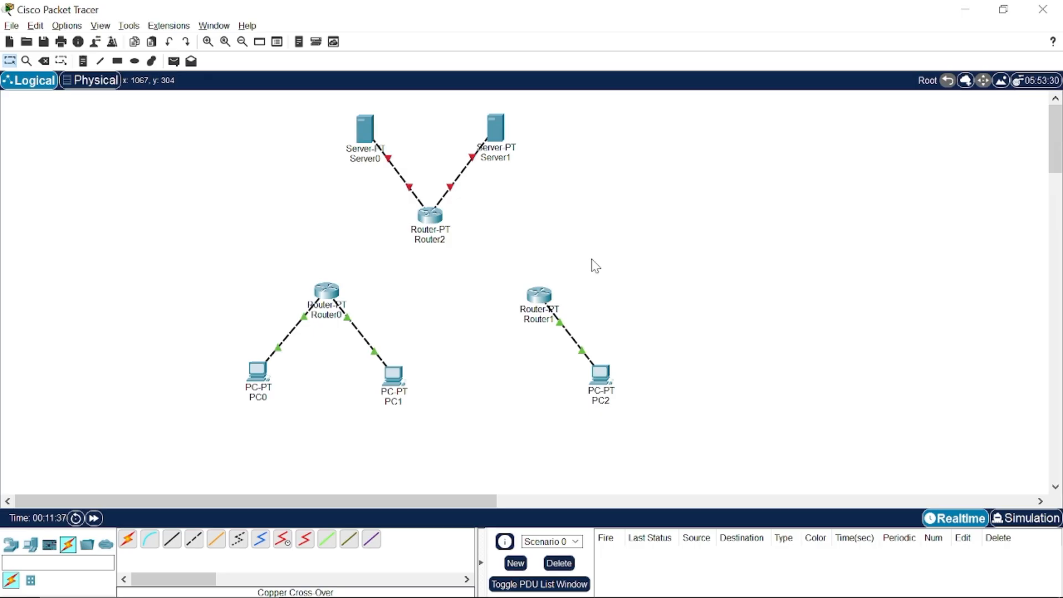
# - Turn on Router2's FastEthernet0/0 port and look up its address in the browser's routing diagram
pyautogui.click(430, 217)
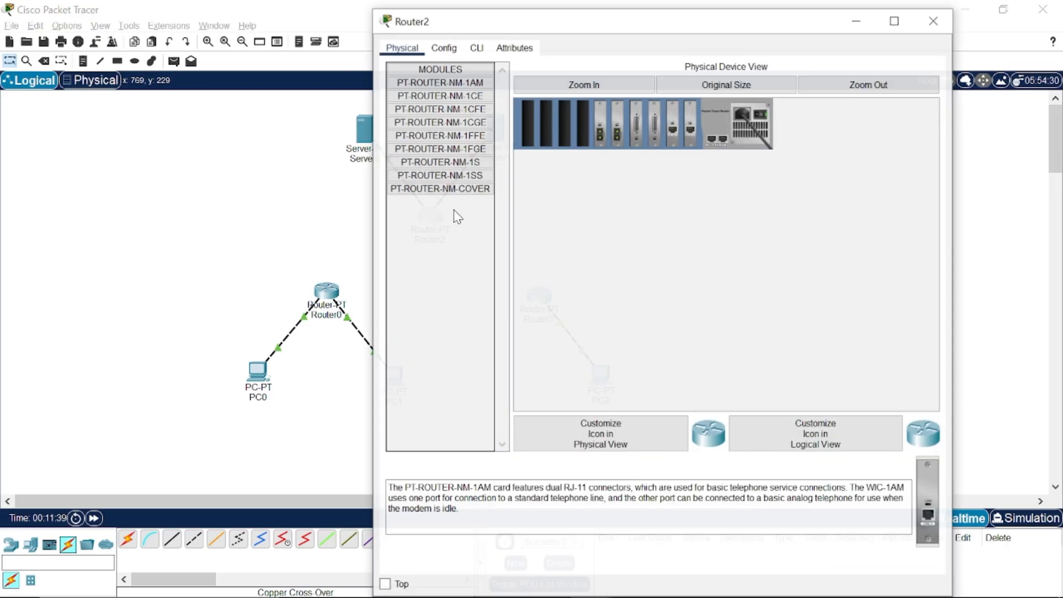
pyautogui.click(443, 47)
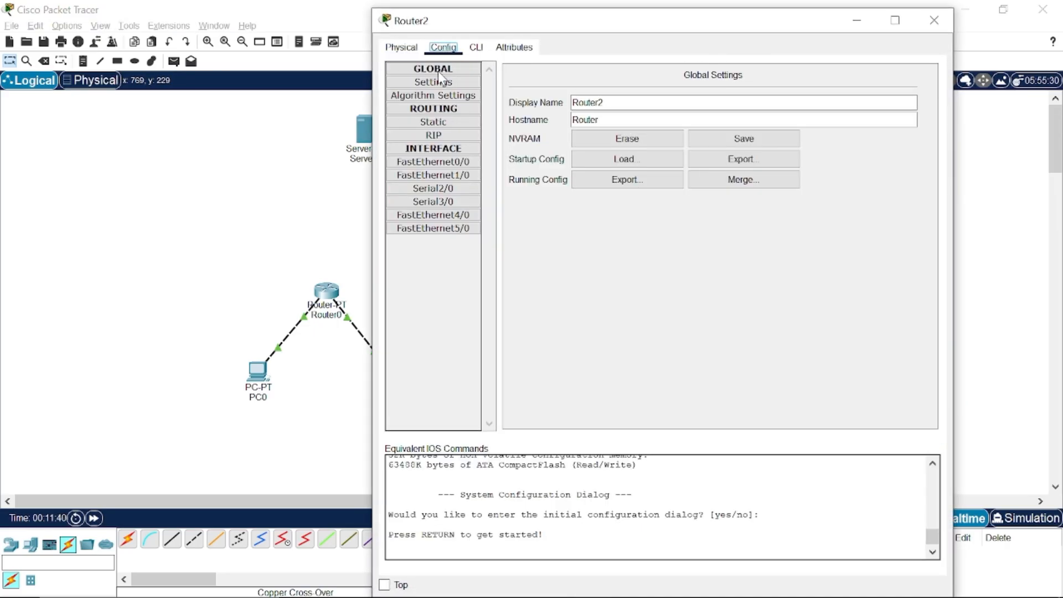
pyautogui.click(433, 161)
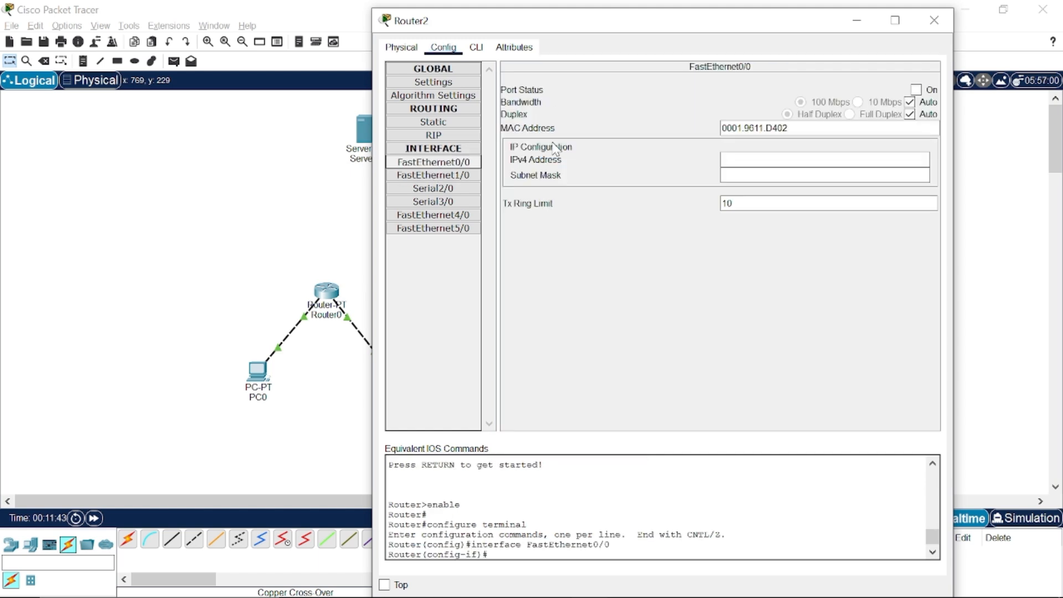
pyautogui.click(915, 89)
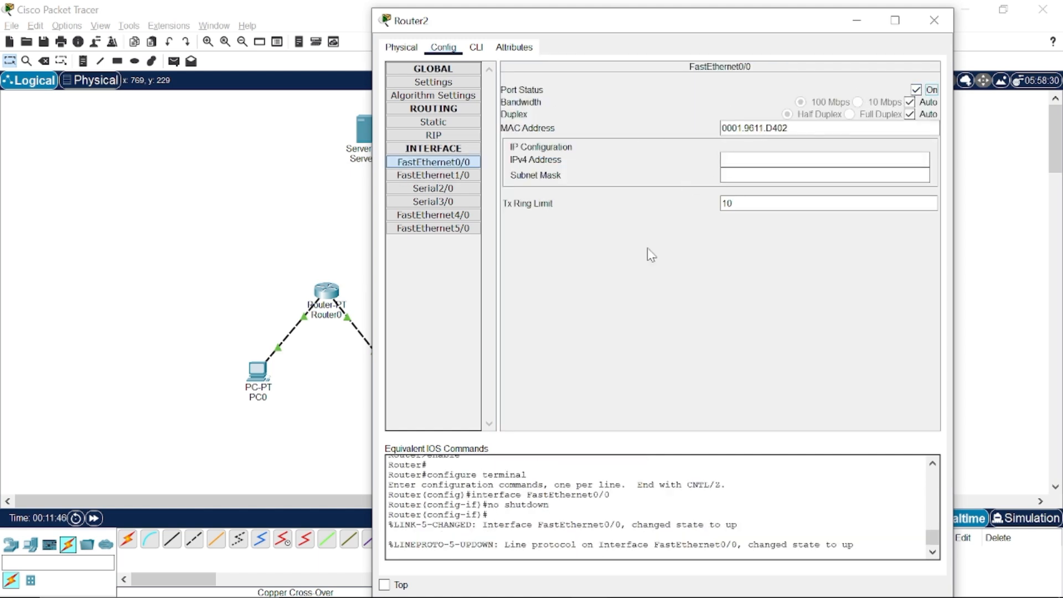
pyautogui.moveTo(595, 593)
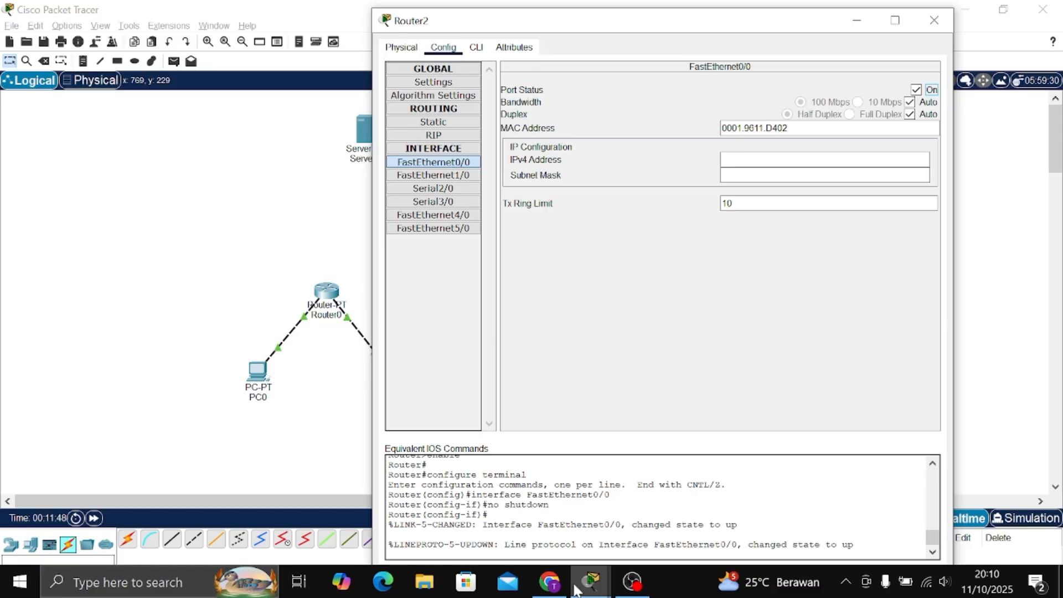
pyautogui.click(550, 581)
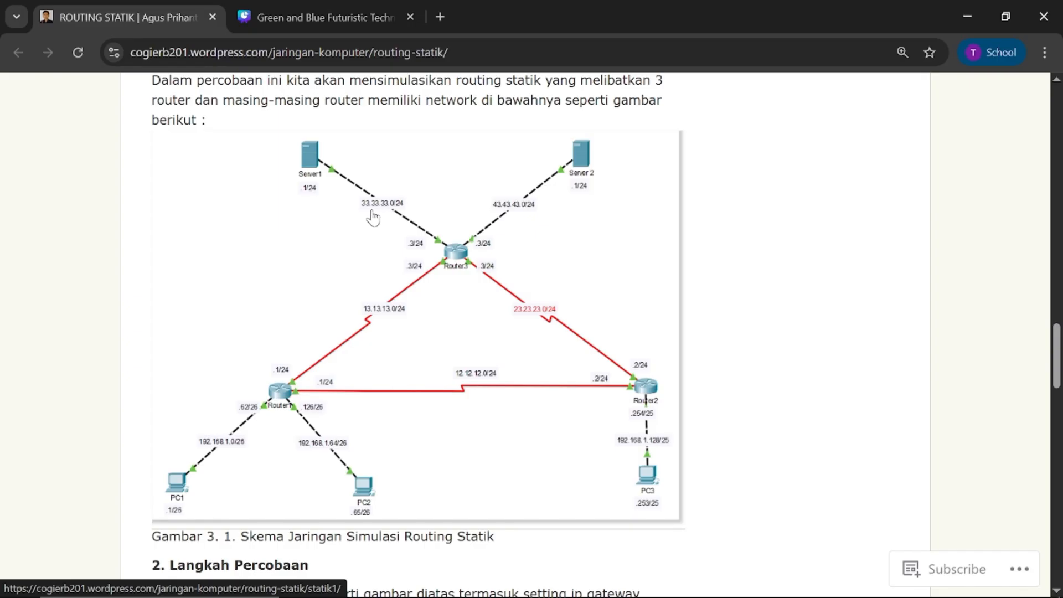
# - Return to Packet Tracer and give Router2's FastEthernet0/0 the IPv4 address 33.33.33.3 with subnet mask 255.255.255.0
pyautogui.moveTo(590, 591)
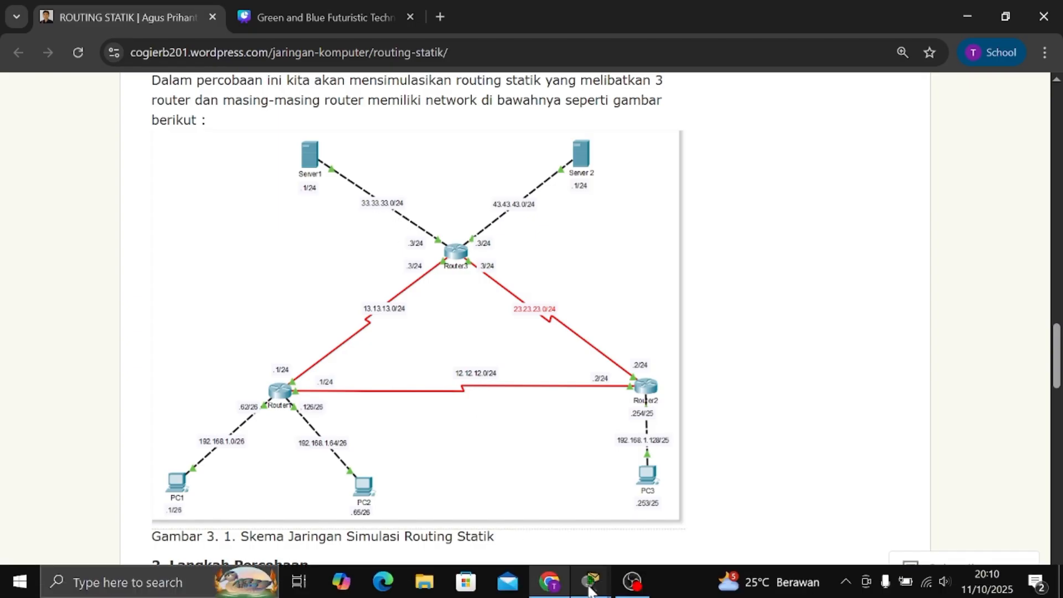
pyautogui.click(581, 540)
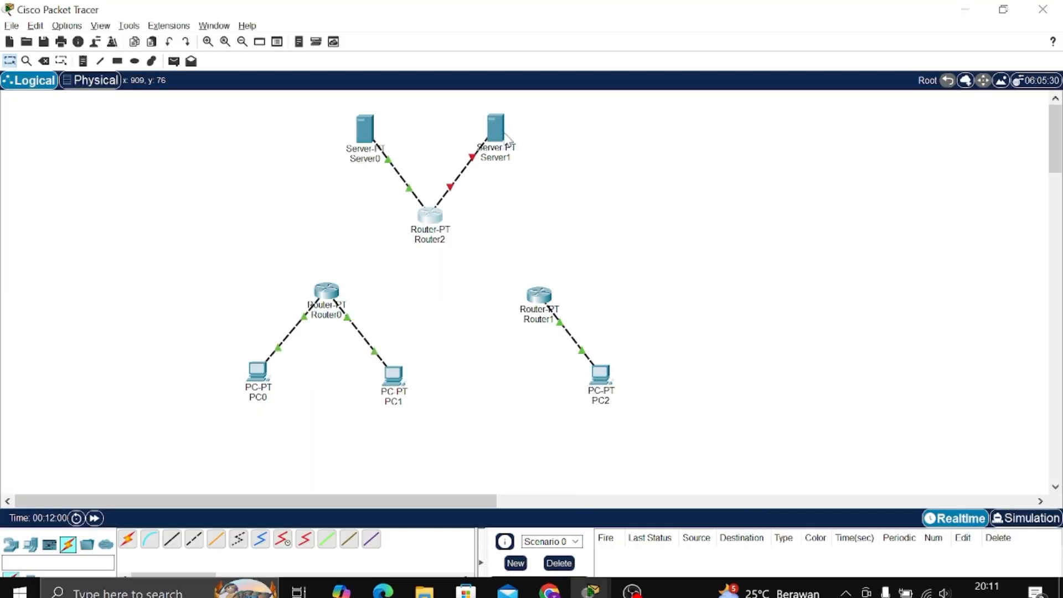
pyautogui.click(430, 236)
pyautogui.click(805, 157)
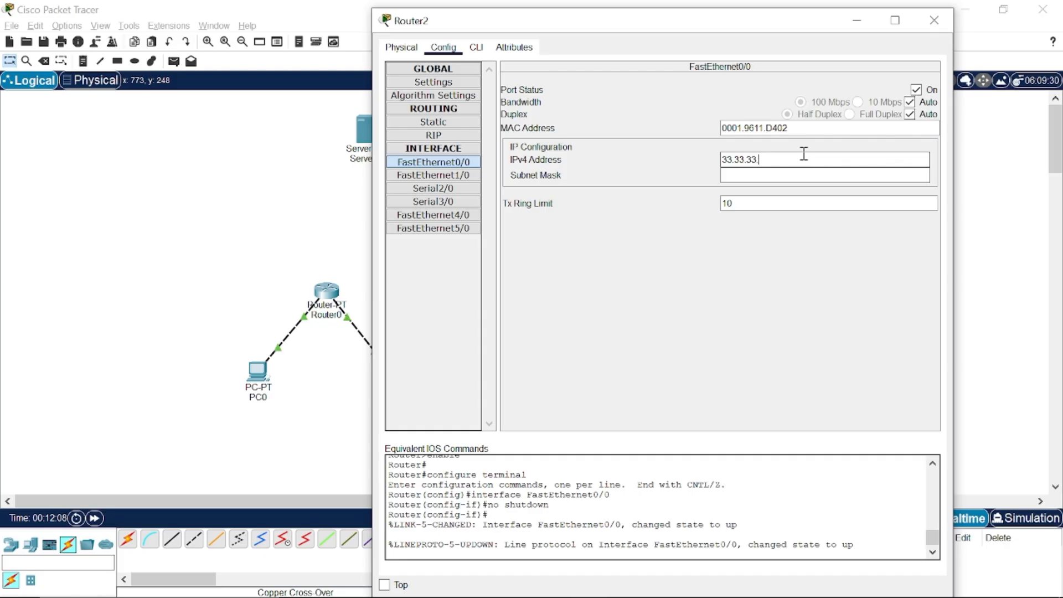
pyautogui.click(820, 176)
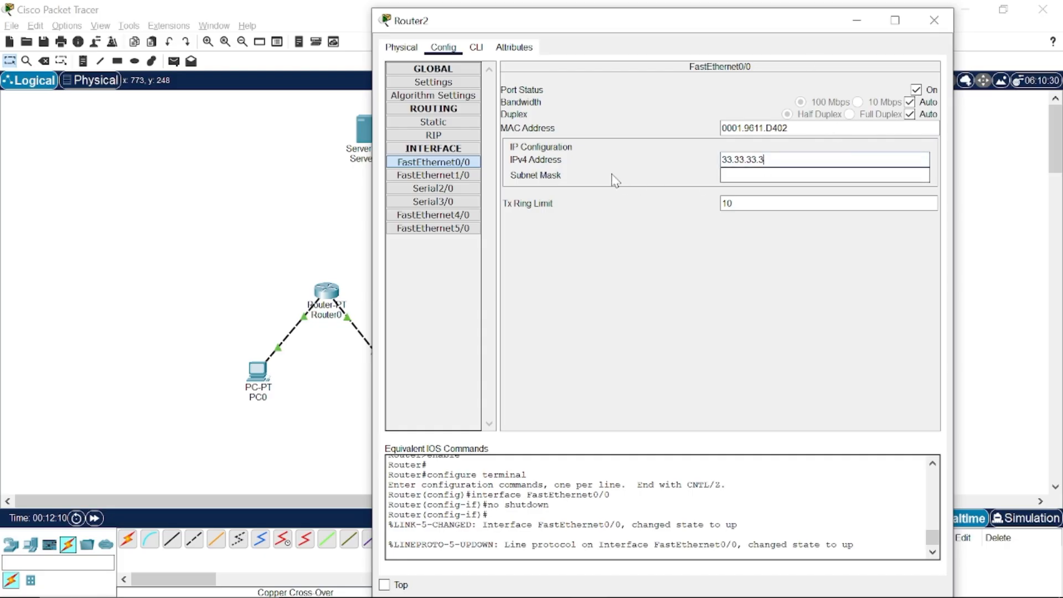
pyautogui.press('BackSpace')
pyautogui.press('BackSpace')
pyautogui.press('BackSpace')
pyautogui.press('BackSpace')
pyautogui.press('BackSpace')
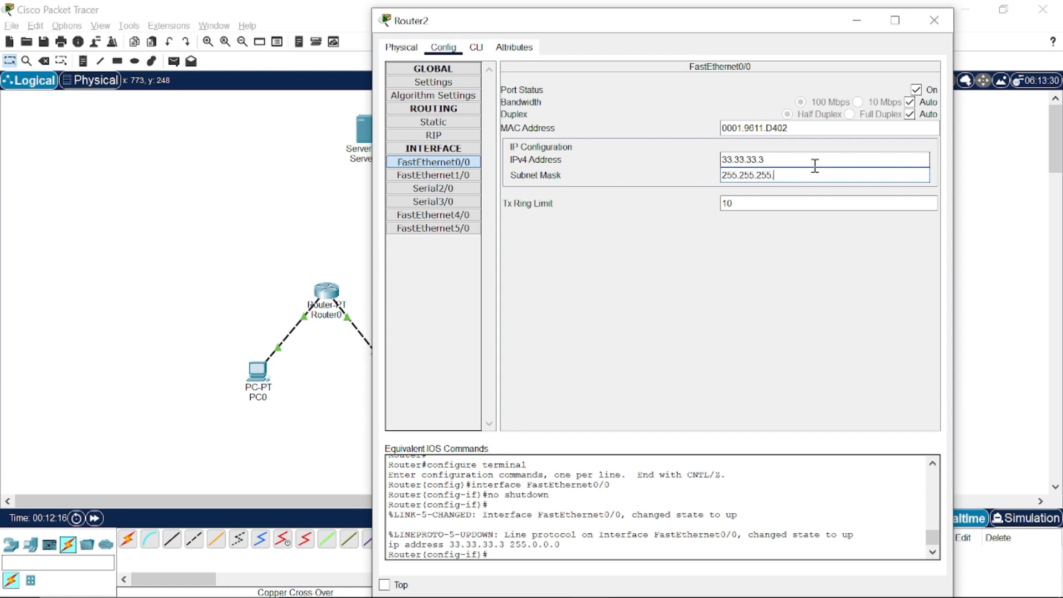
# - Turn on Router2's FastEthernet1/0 port and look up its address in the browser's routing diagram
pyautogui.click(443, 176)
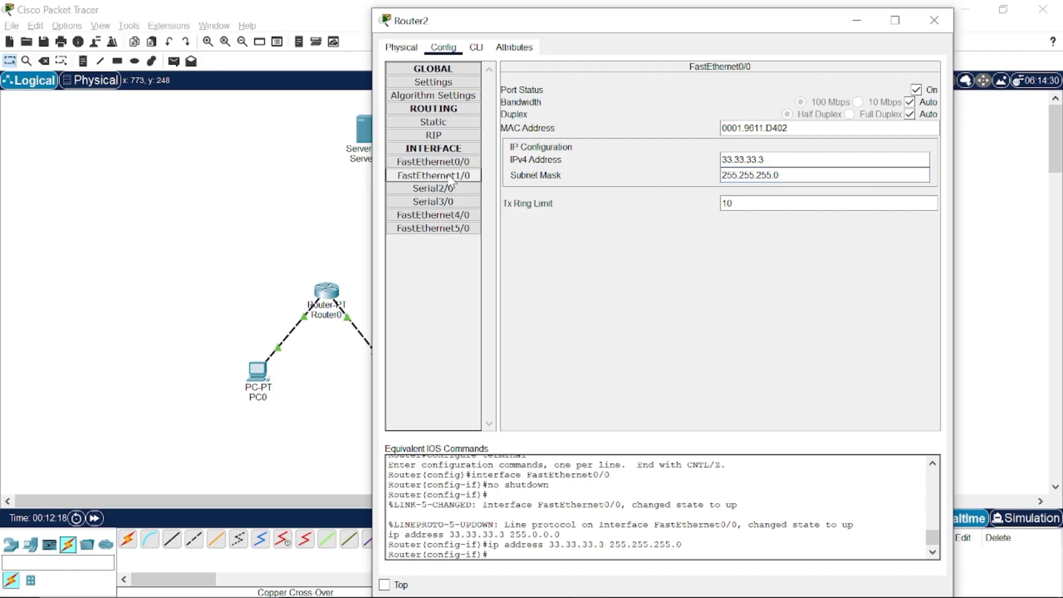
pyautogui.moveTo(801, 31)
pyautogui.mouseDown()
pyautogui.moveTo(951, 34)
pyautogui.moveTo(788, 37)
pyautogui.mouseUp()
pyautogui.click(901, 96)
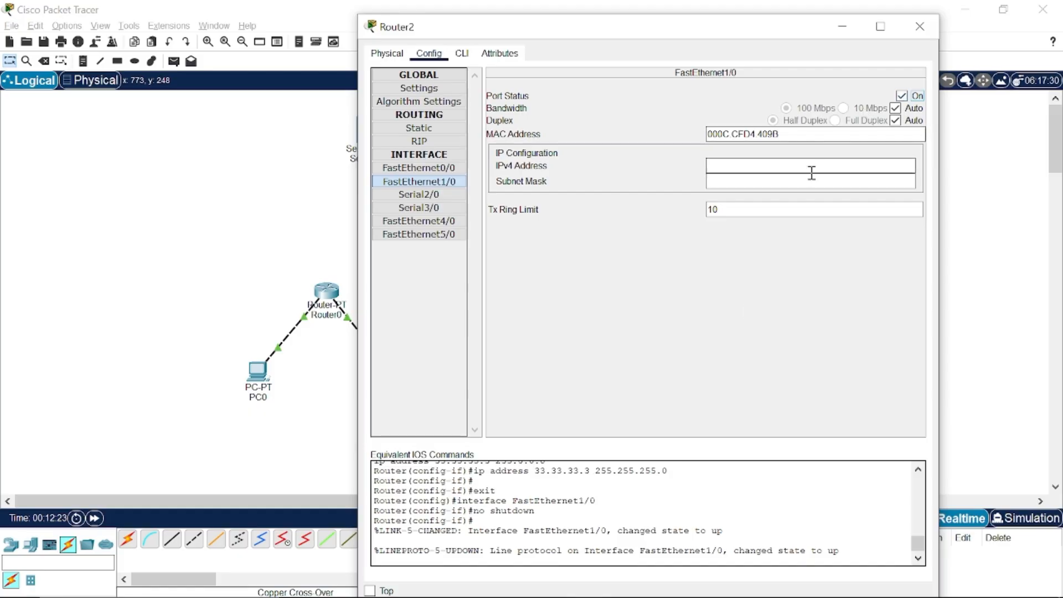
pyautogui.click(549, 582)
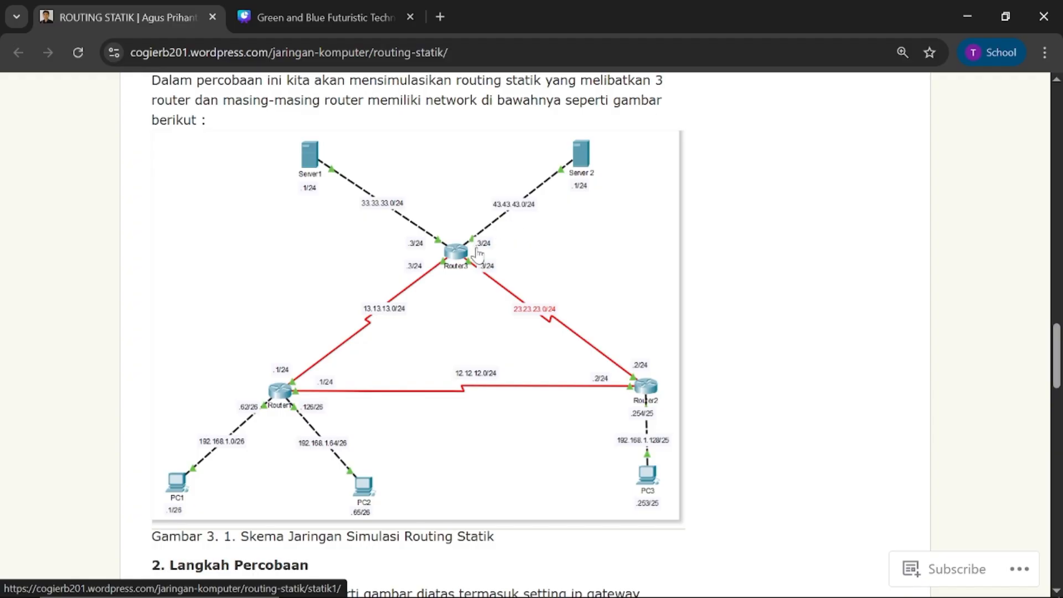
# - Return to Packet Tracer, give Router2's FastEthernet1/0 the IPv4 address 43.43.43.3 with a /24 subnet mask, and close the router's configuration
pyautogui.moveTo(611, 592)
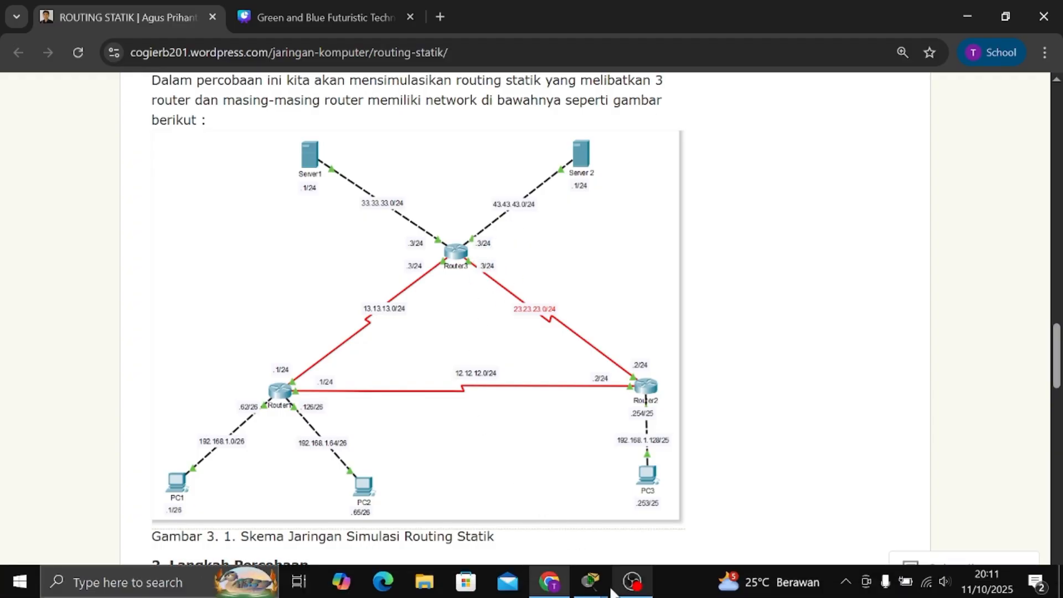
pyautogui.click(560, 510)
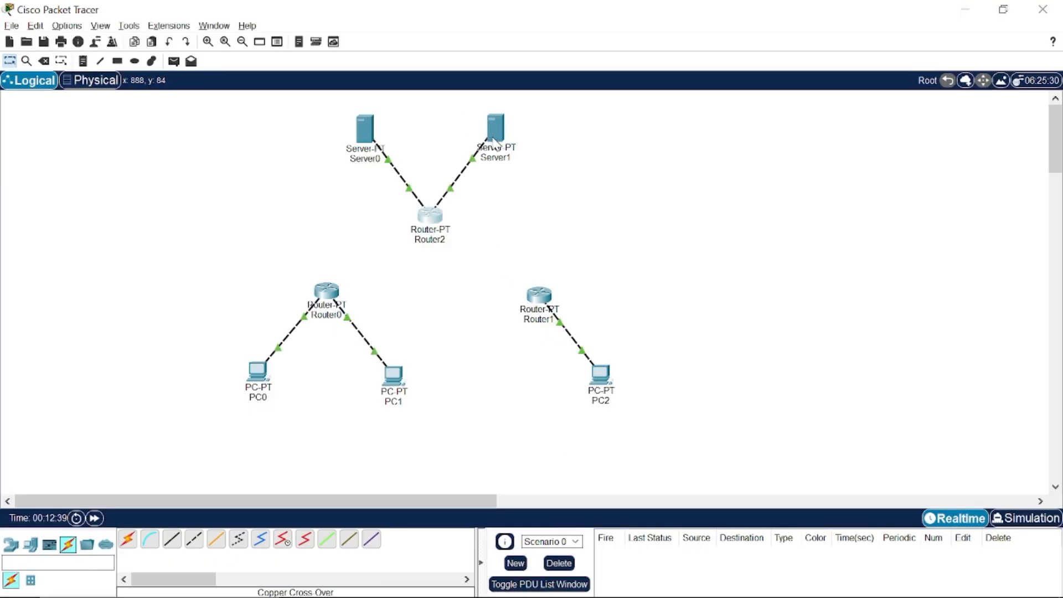
pyautogui.moveTo(430, 216); pyautogui.dragTo(443, 214)
pyautogui.click(445, 217)
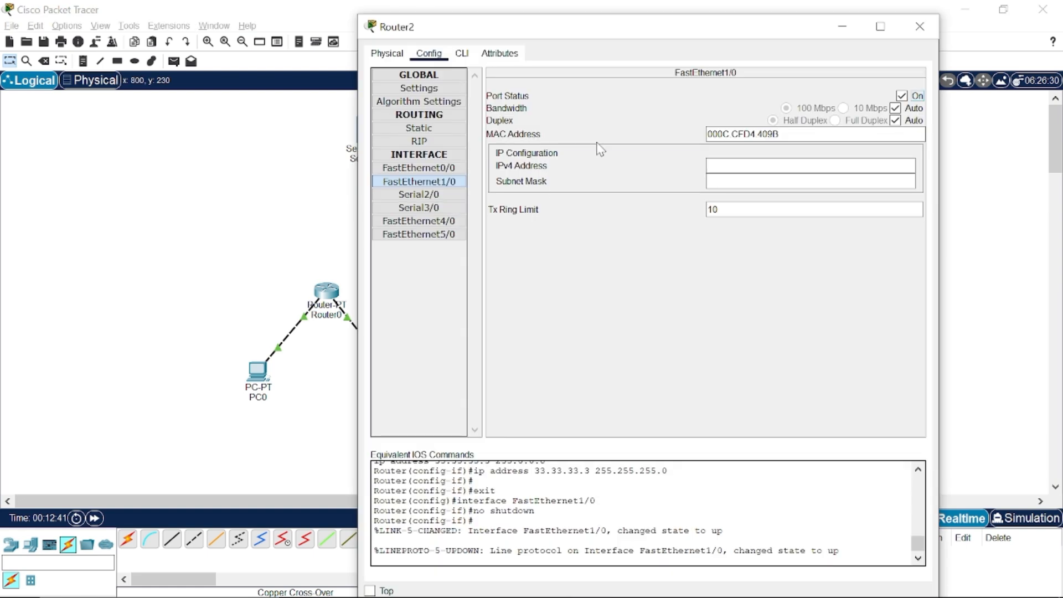
pyautogui.click(714, 166)
pyautogui.write('43.43.43.3')
pyautogui.click(789, 182)
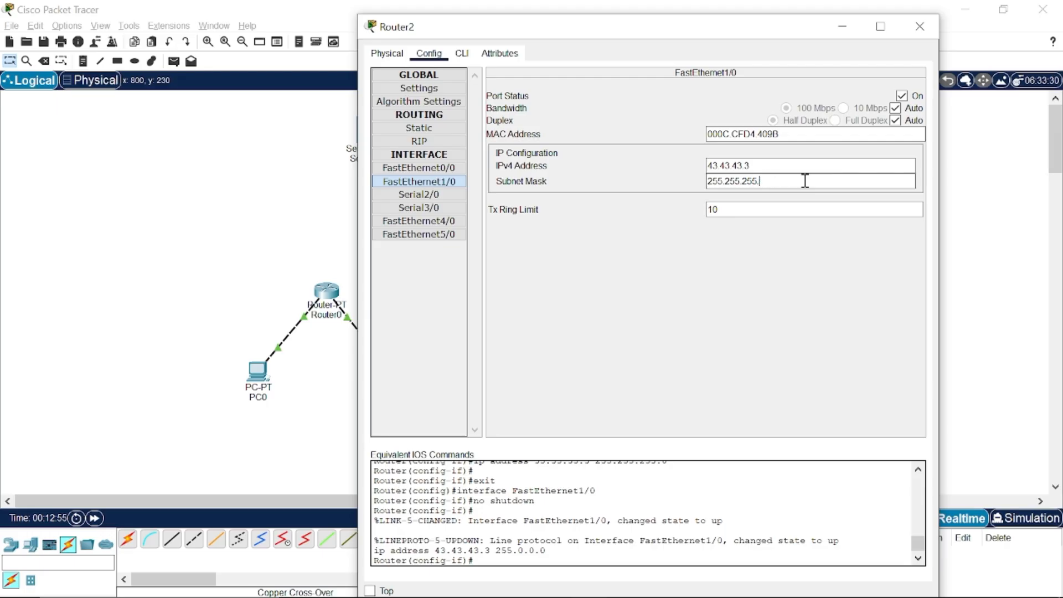
pyautogui.click(930, 33)
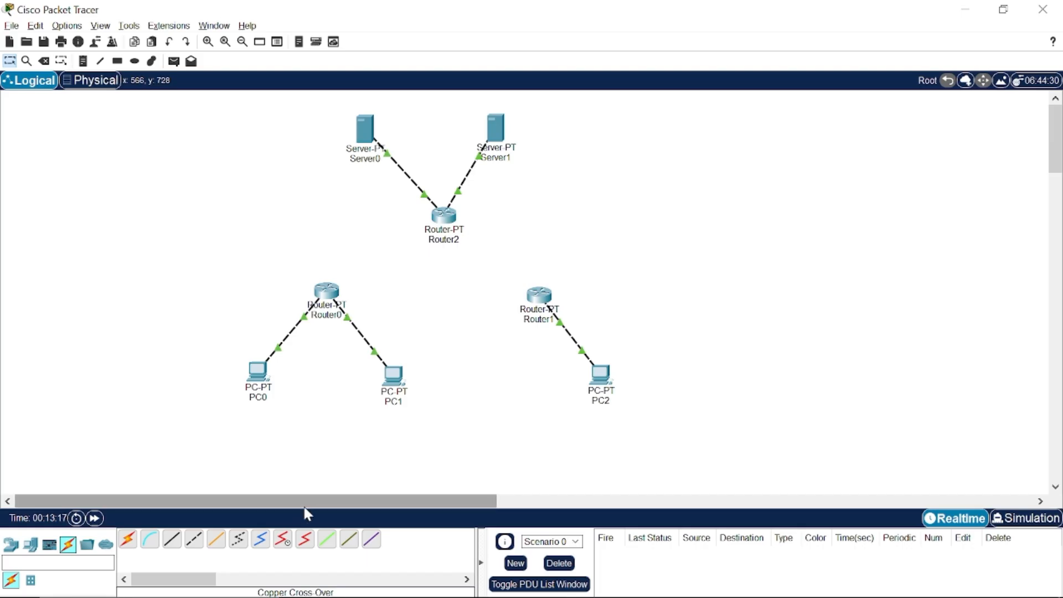
# - Connect Router0's Serial2/0 to Router1's Serial2/0 with a Serial DCE cable
pyautogui.click(287, 545)
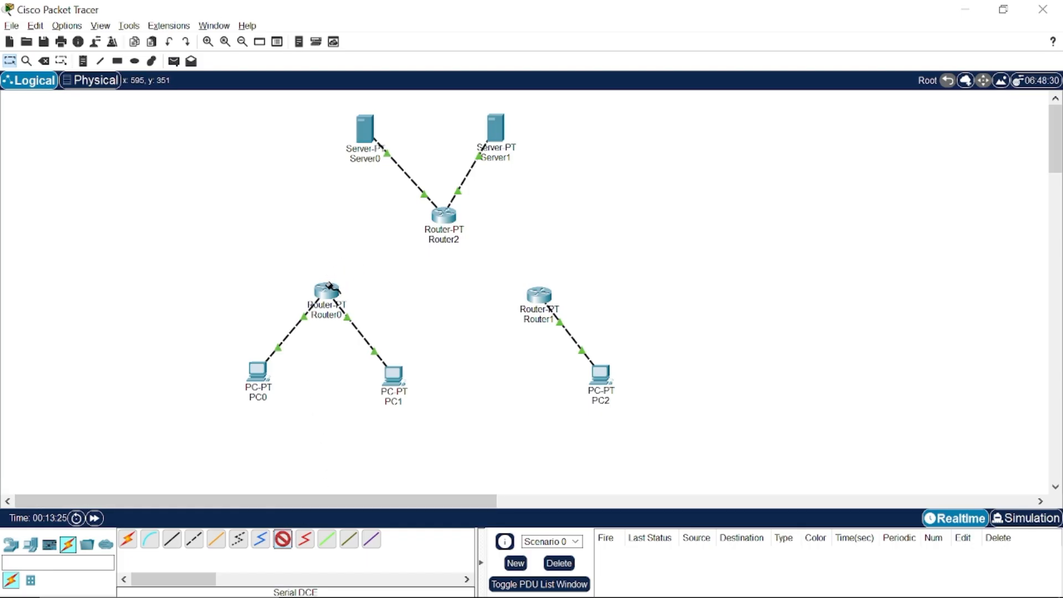
pyautogui.click(326, 289)
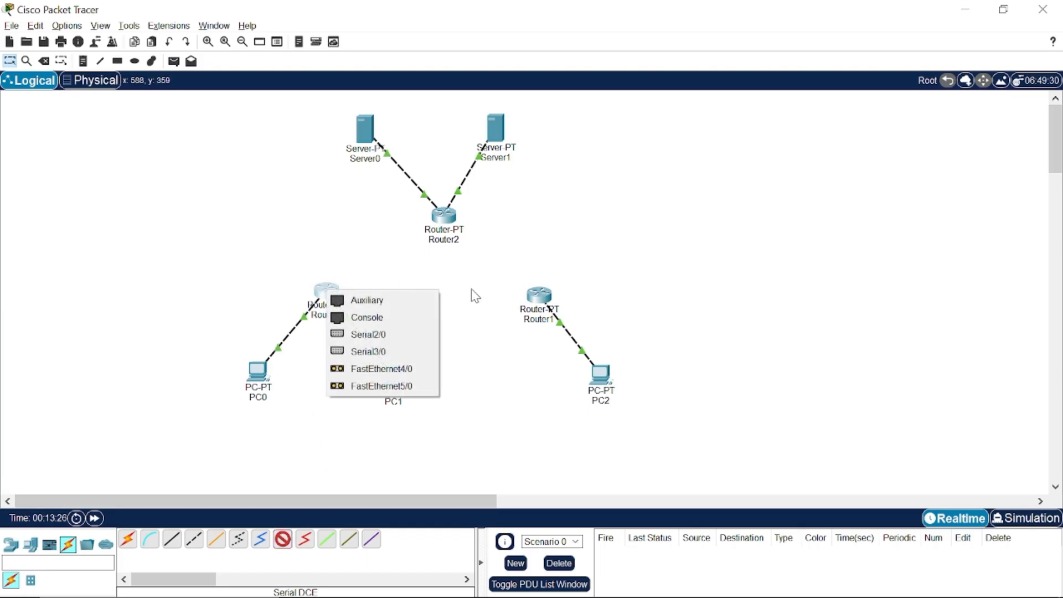
pyautogui.click(393, 335)
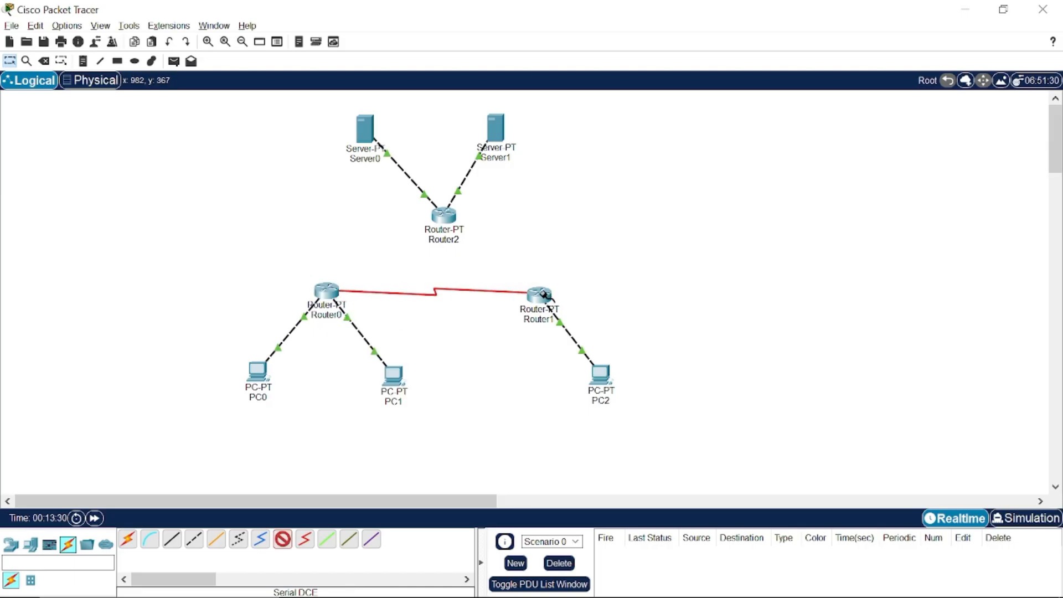
pyautogui.click(544, 293)
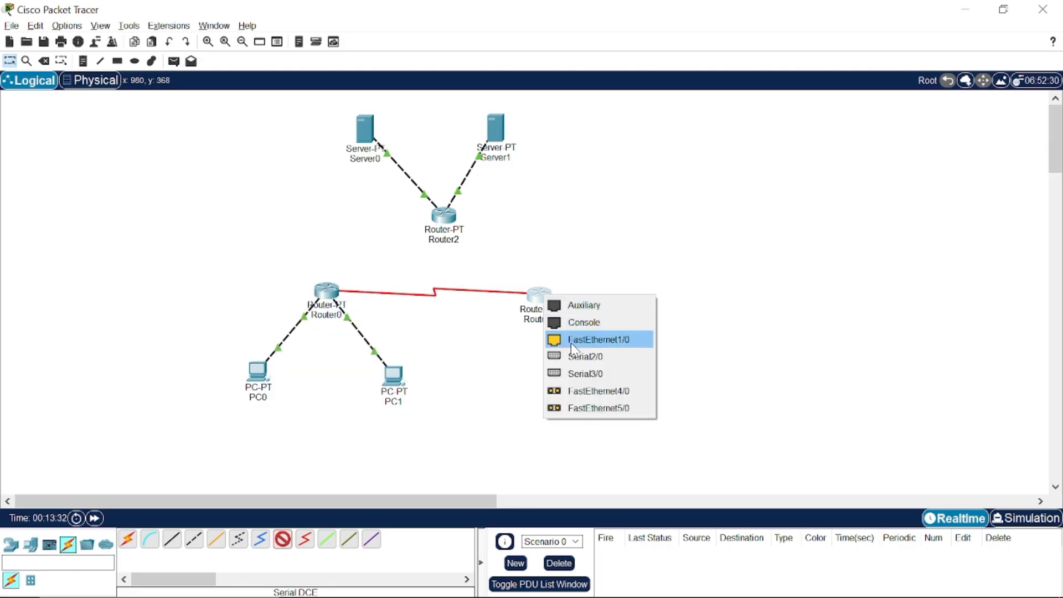
pyautogui.click(588, 359)
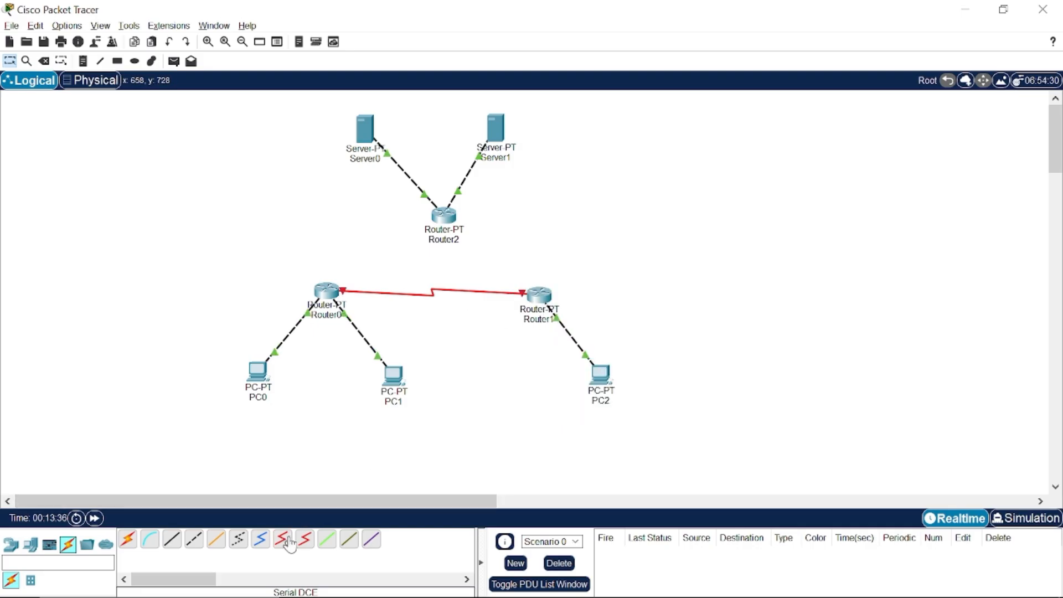
# - Connect Router0's Serial3/0 to Router2's Serial2/0 with a Serial DCE cable
pyautogui.click(283, 538)
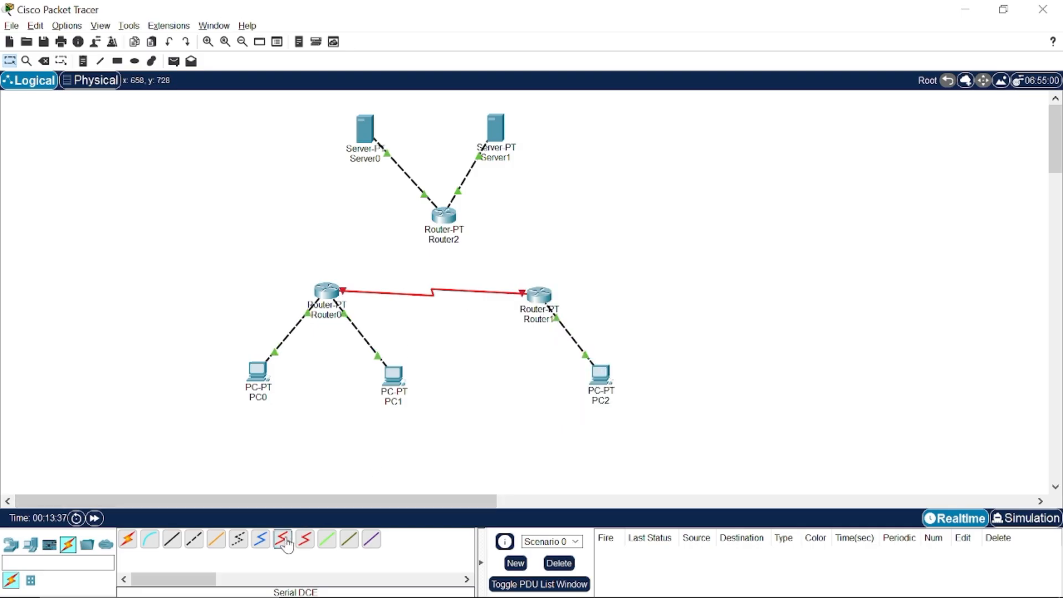
pyautogui.click(332, 293)
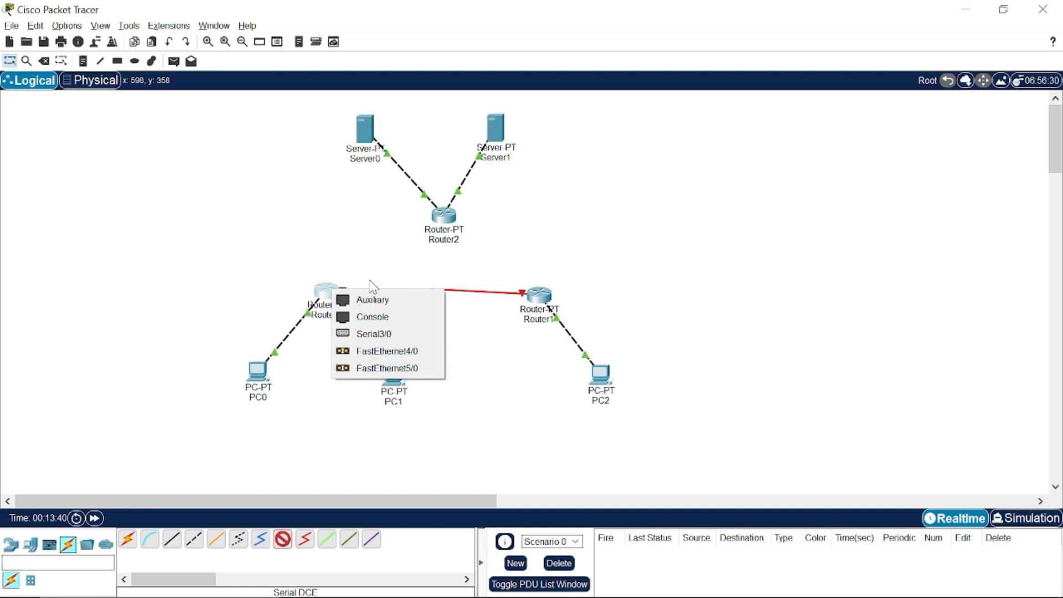
pyautogui.click(371, 339)
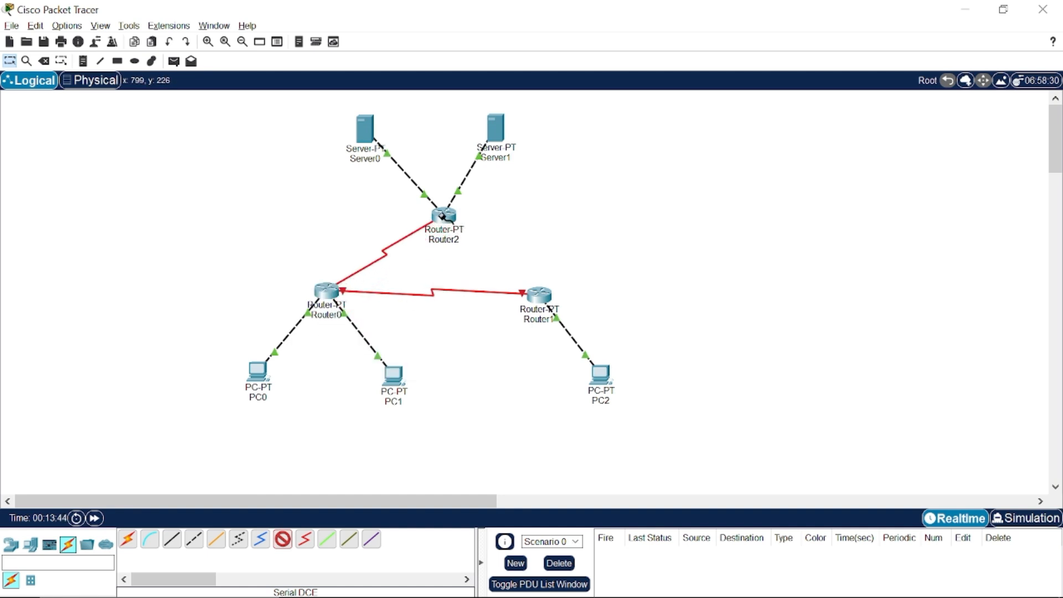
pyautogui.click(443, 217)
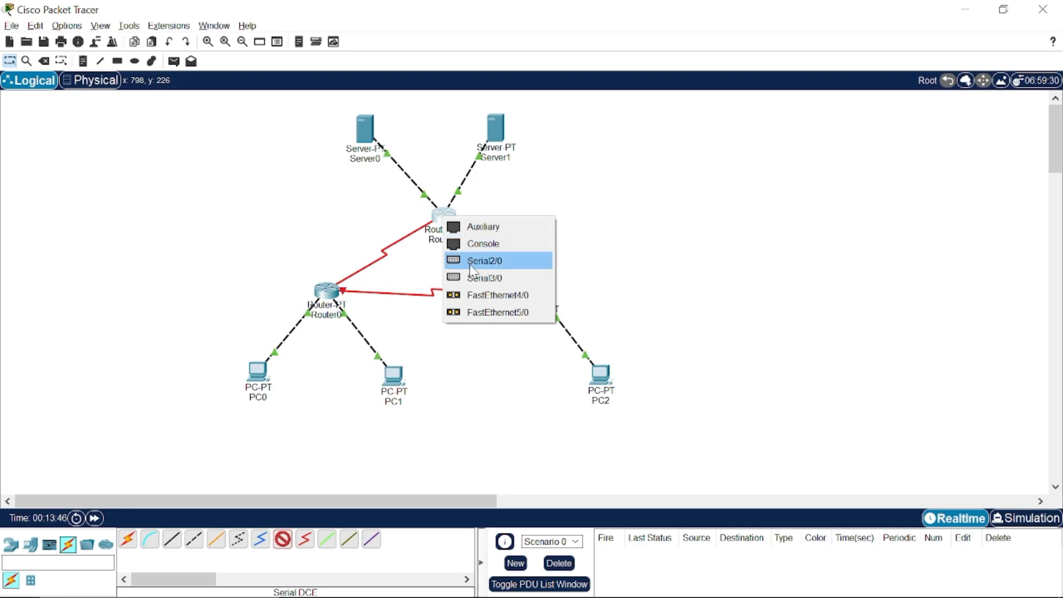
pyautogui.click(504, 260)
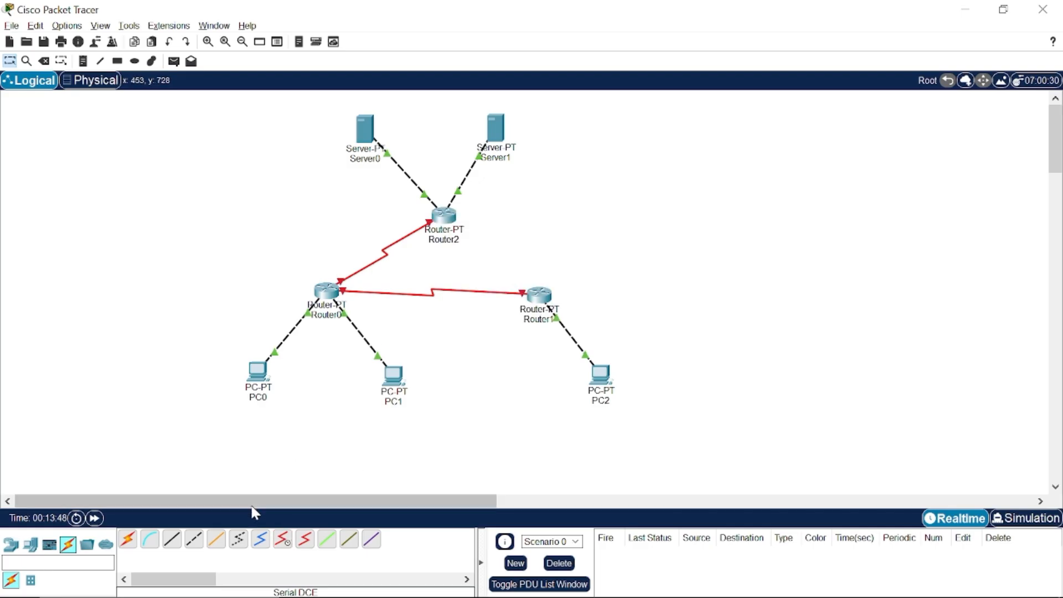
# - Connect Router1's Serial3/0 to Router2's Serial3/0 with a Serial DCE cable, and nudge Router1 slightly upward
pyautogui.click(282, 540)
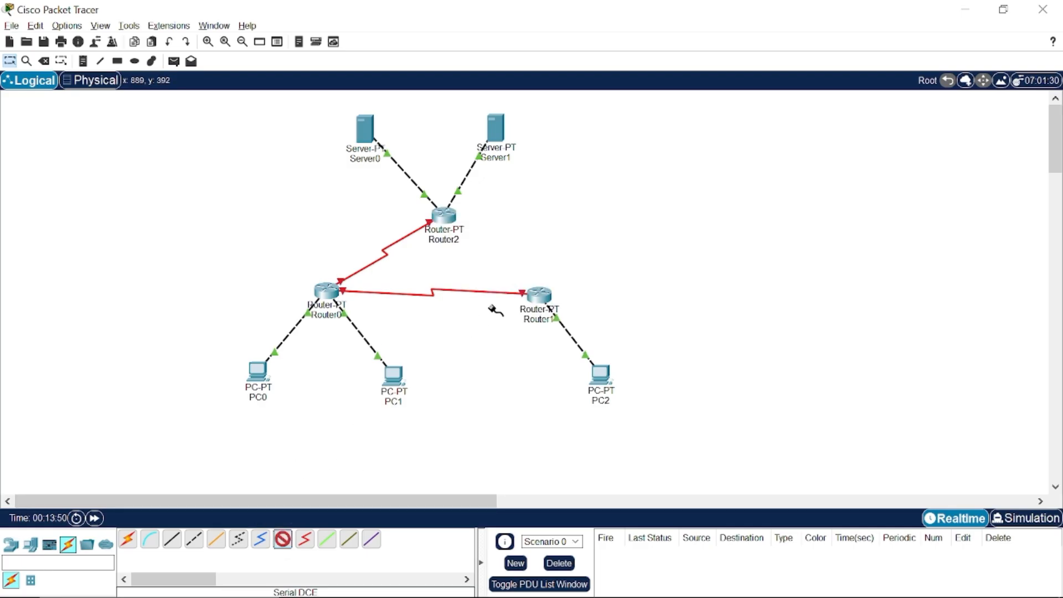
pyautogui.click(543, 297)
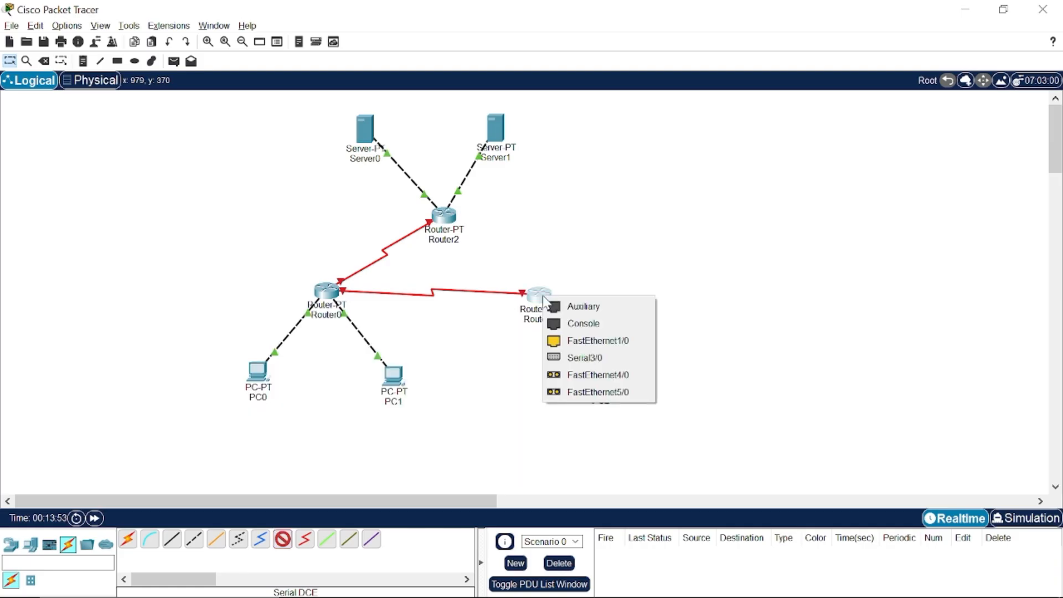
pyautogui.click(577, 356)
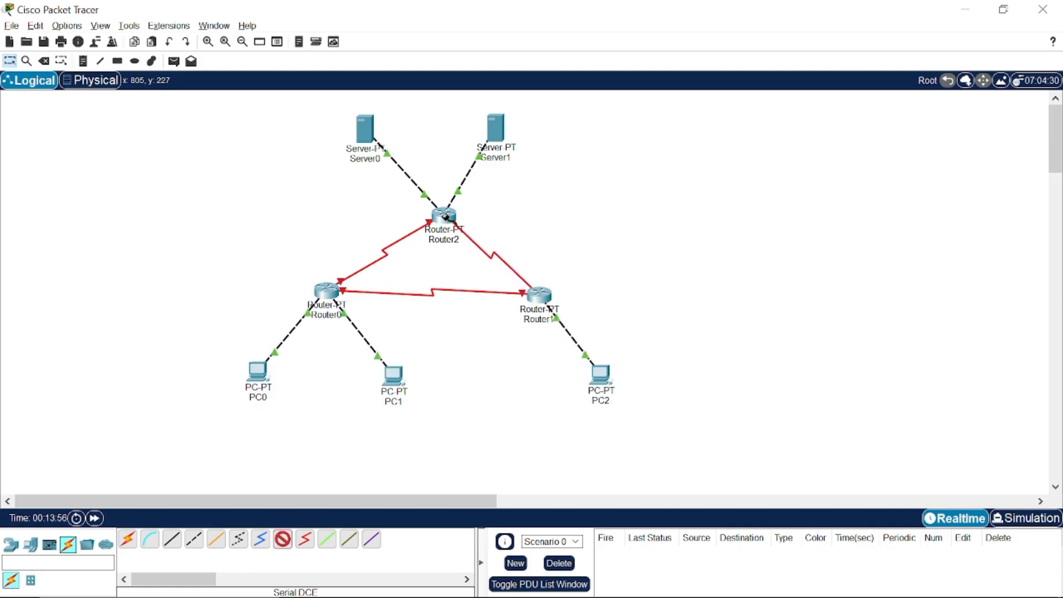
pyautogui.click(444, 216)
pyautogui.click(500, 258)
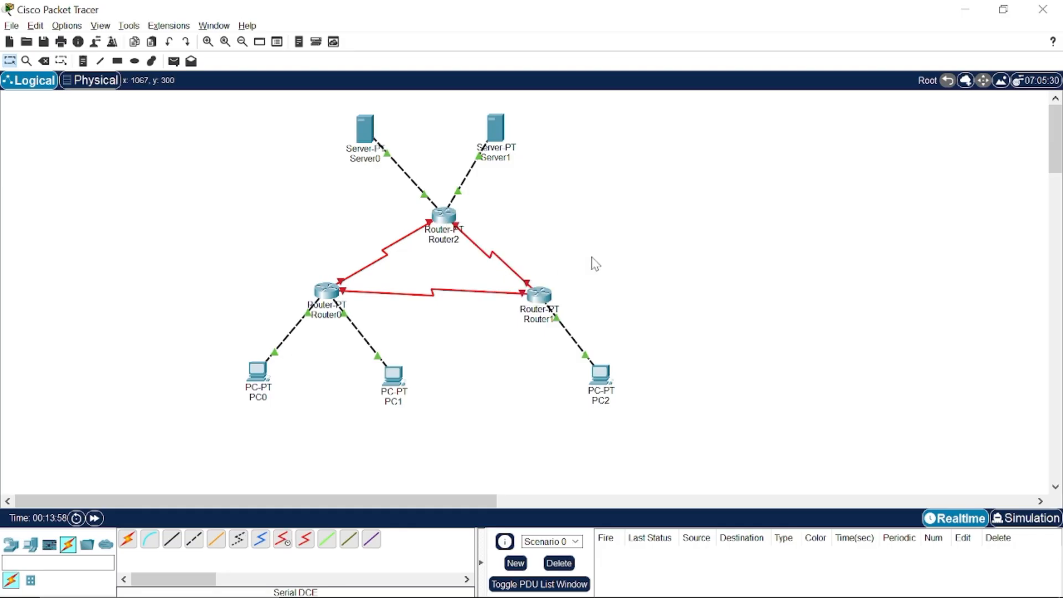
pyautogui.moveTo(543, 299); pyautogui.dragTo(545, 294)
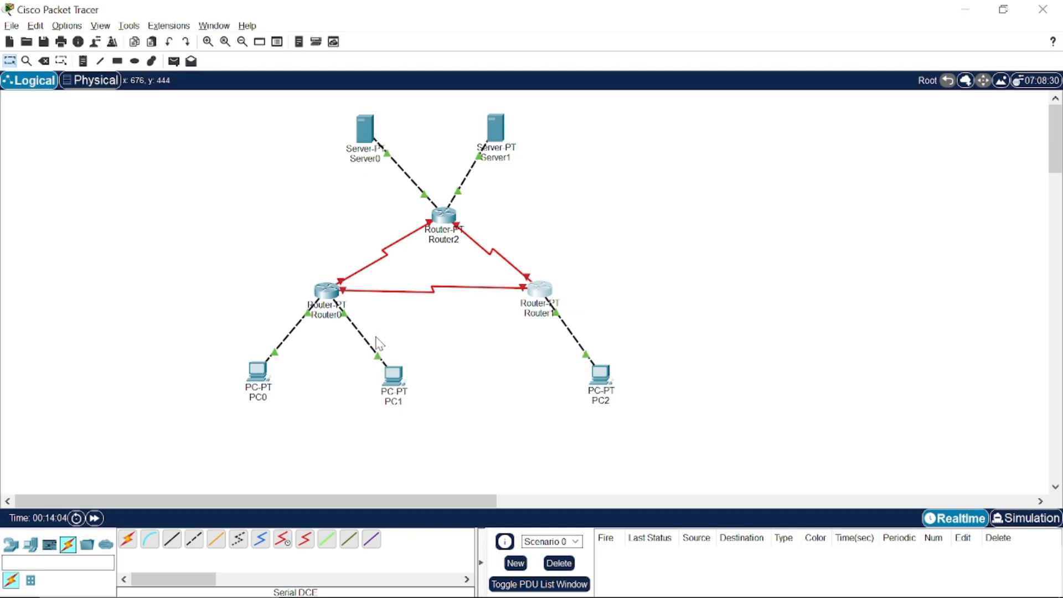
# - Turn on Router0's Serial2/0 port and look up its address in the browser's routing diagram
pyautogui.hotkey('alt', 'Tab')
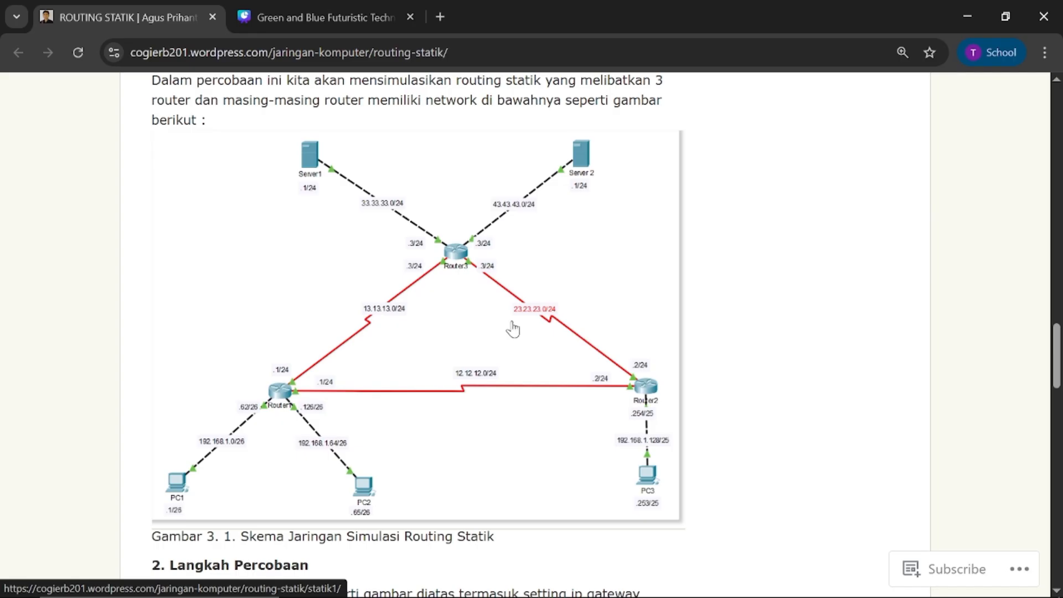
pyautogui.hotkey('alt', 'Tab')
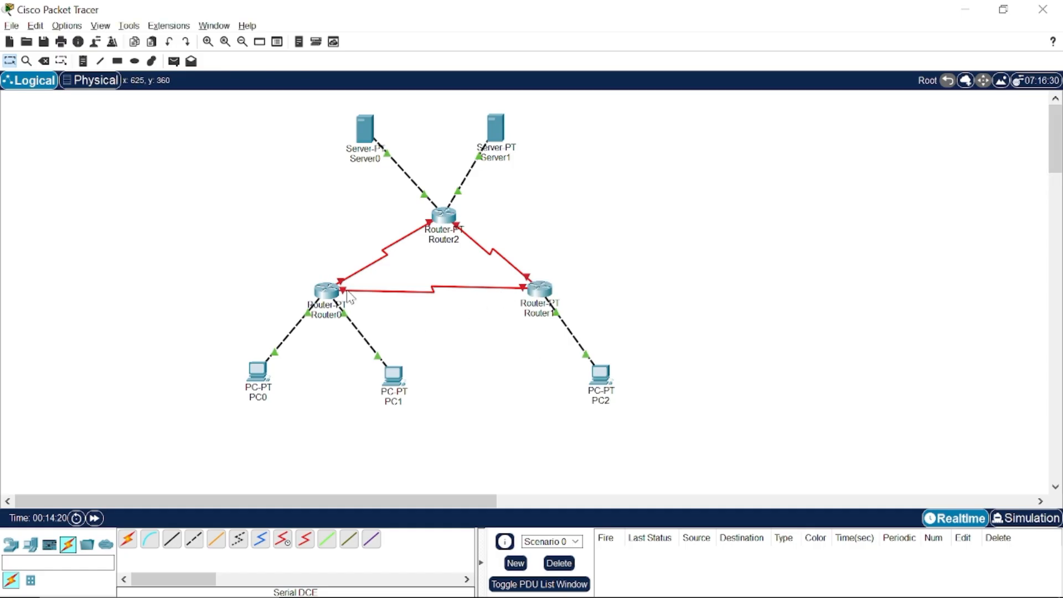
pyautogui.click(329, 290)
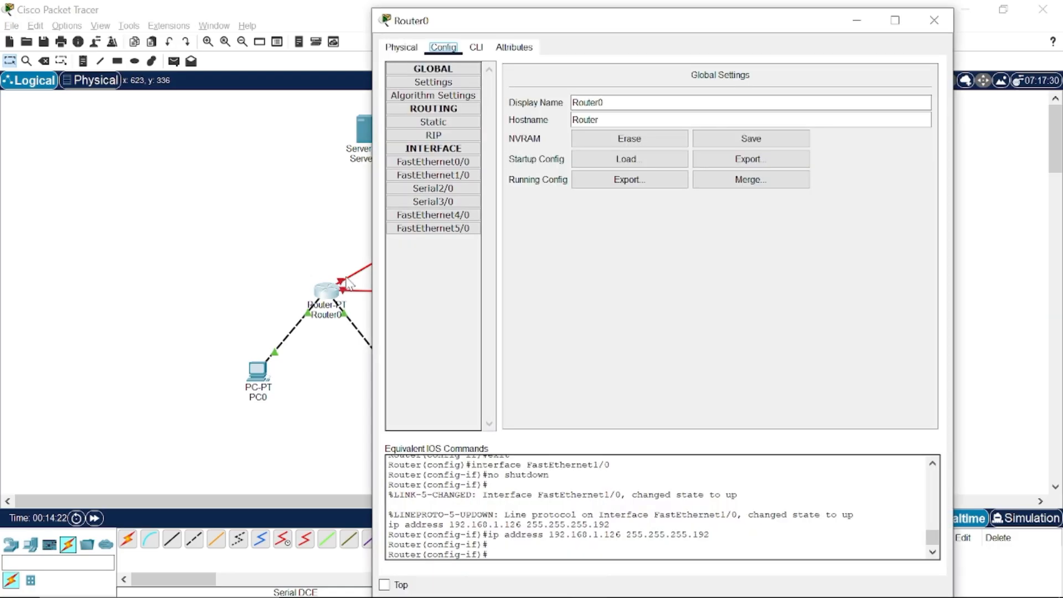
pyautogui.click(444, 191)
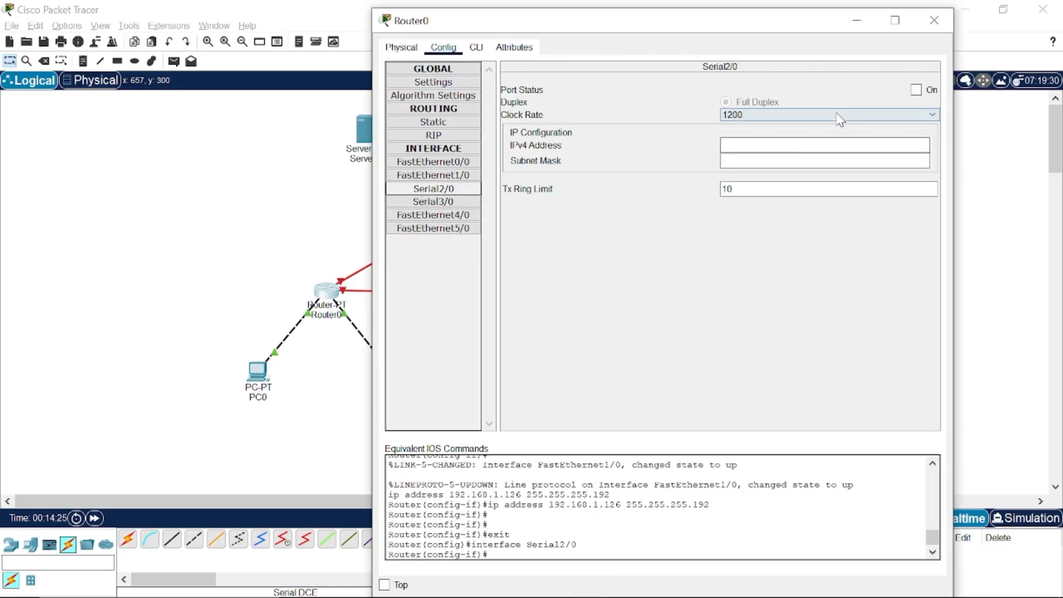
pyautogui.click(916, 90)
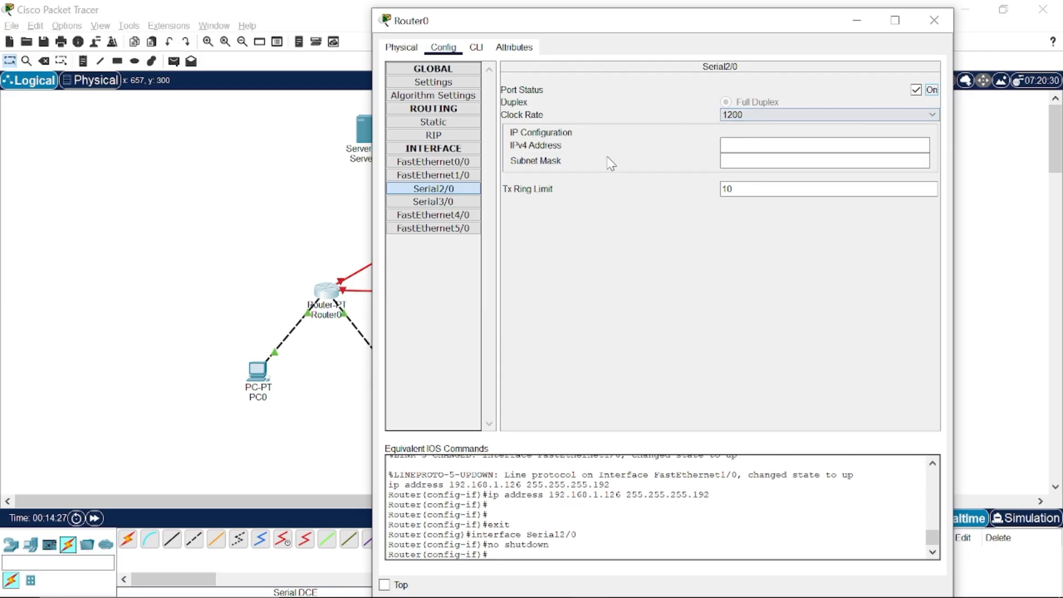
pyautogui.moveTo(516, 593)
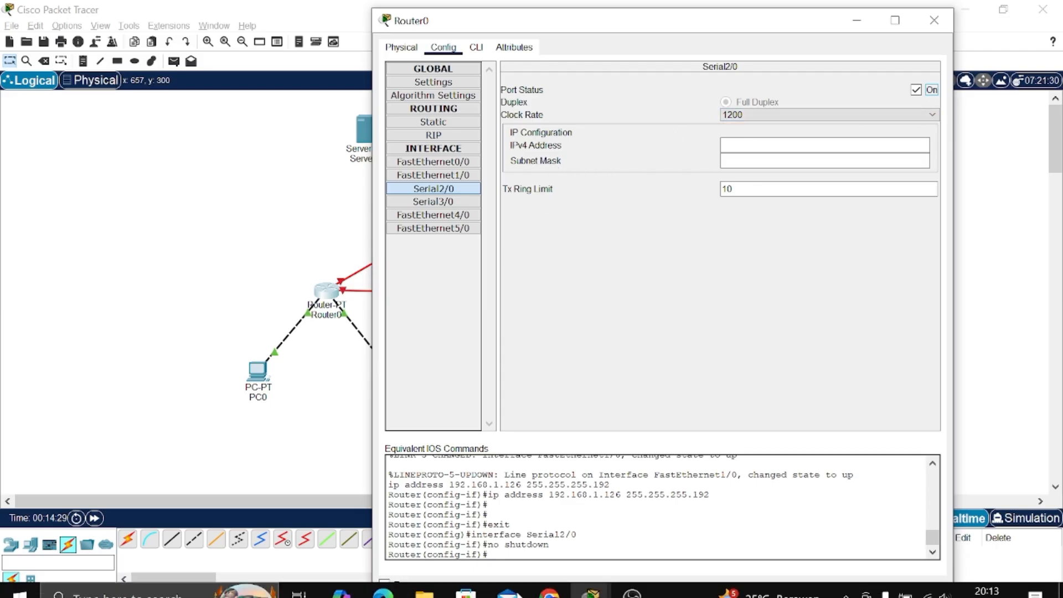
pyautogui.click(549, 592)
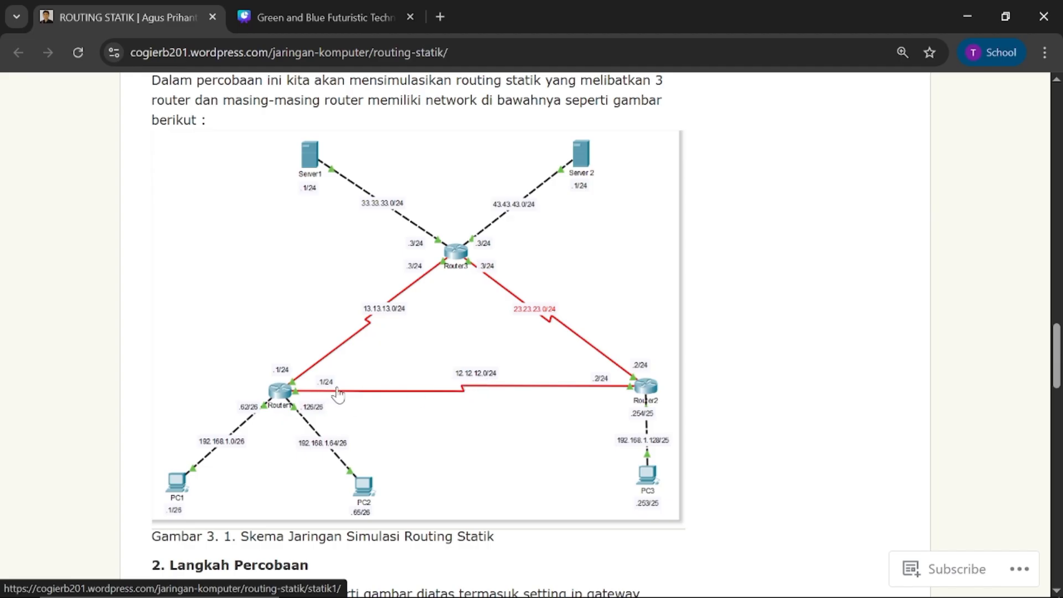
# - Return to Packet Tracer and give Router0's Serial2/0 the IPv4 address 12.12.12.1 with subnet mask 255.255.255.0
pyautogui.moveTo(587, 595)
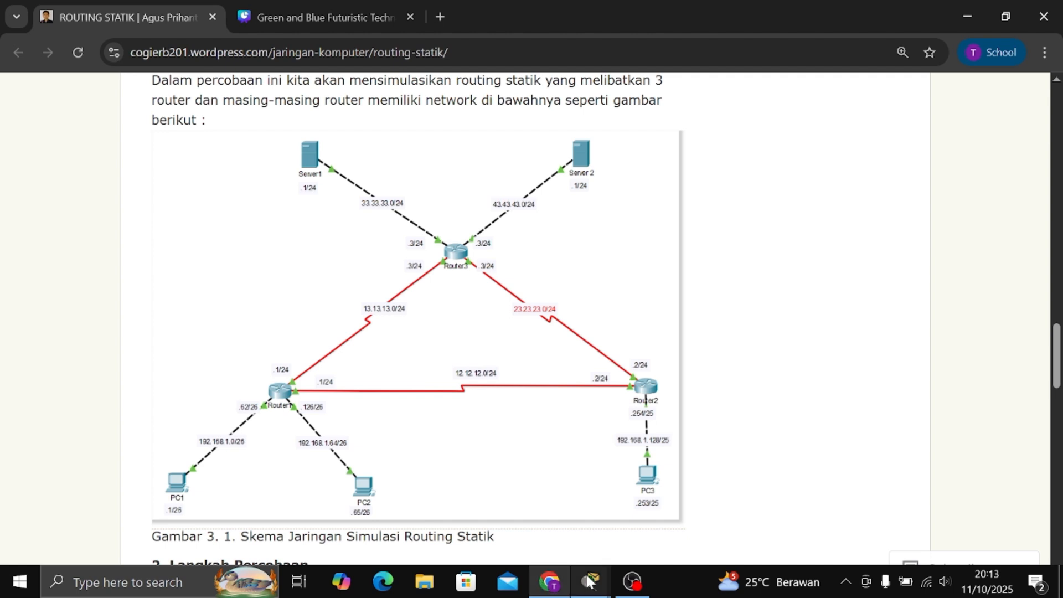
pyautogui.click(531, 487)
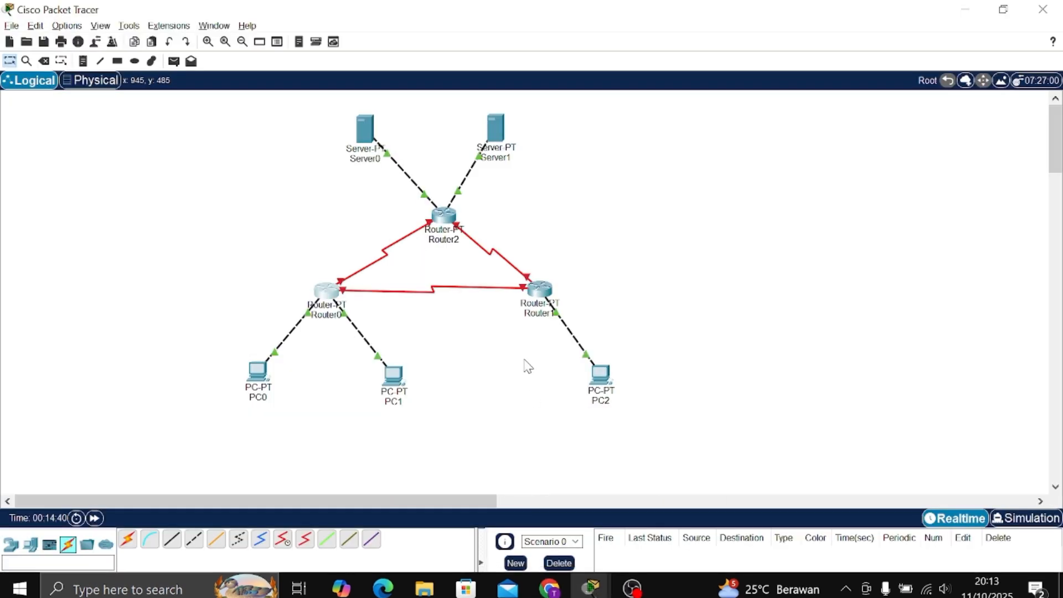
pyautogui.click(339, 297)
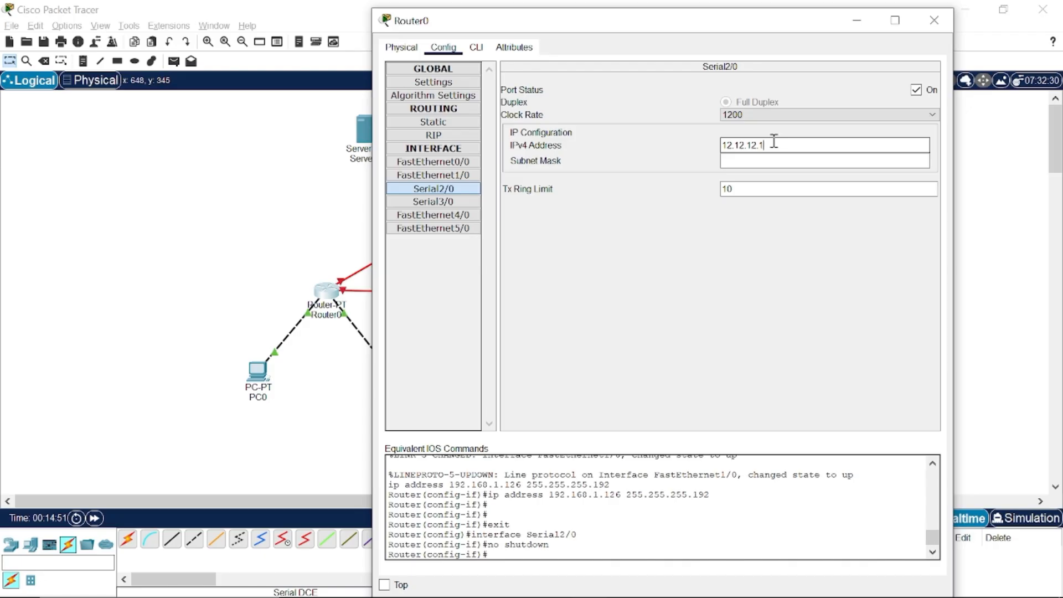
pyautogui.click(789, 160)
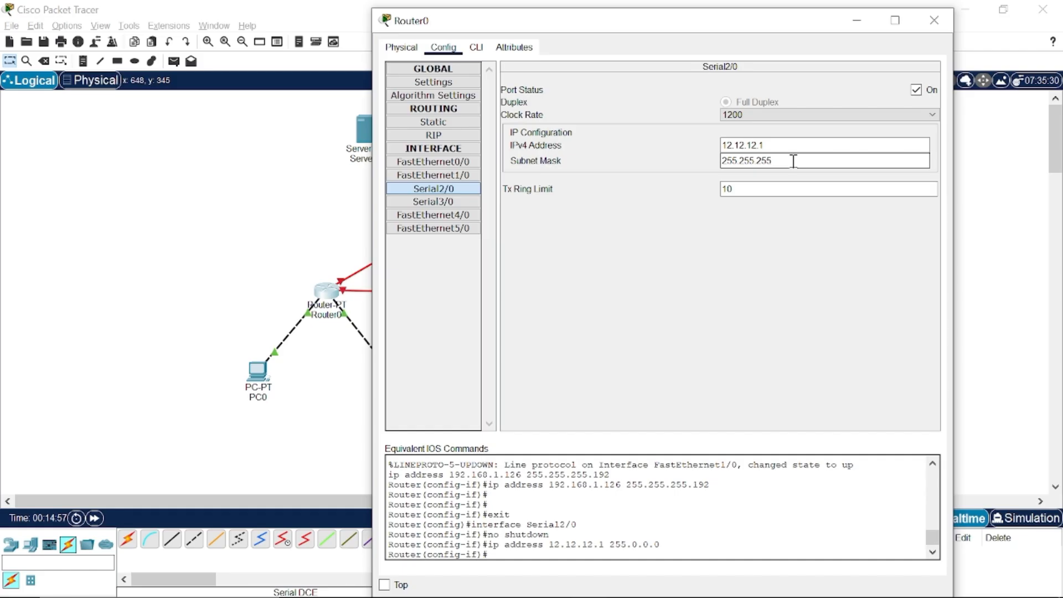
# - Turn on Router0's Serial3/0 port and look up its address in the browser's routing diagram
pyautogui.click(432, 206)
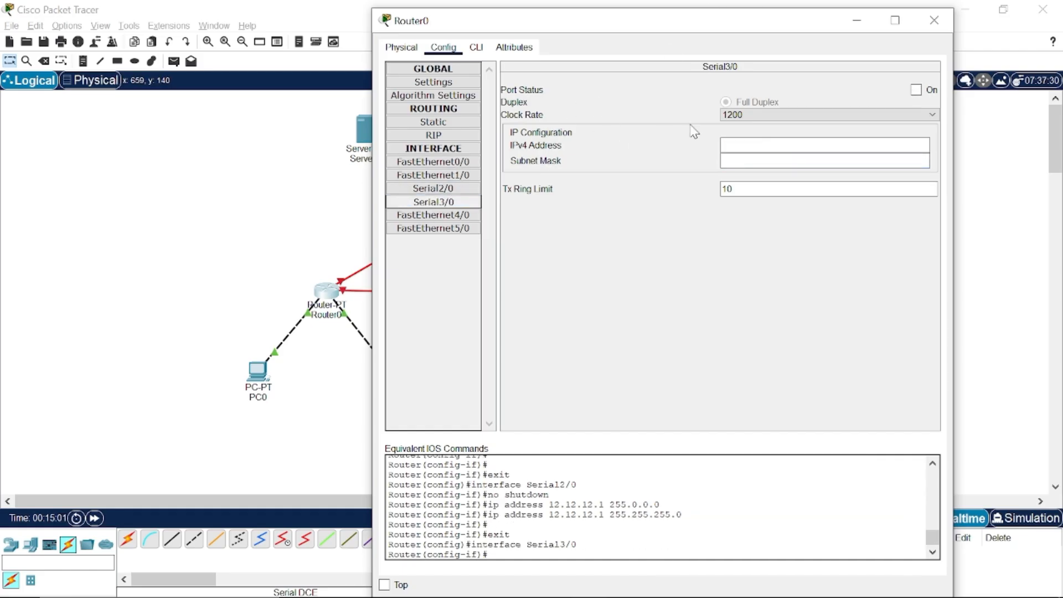
pyautogui.click(916, 90)
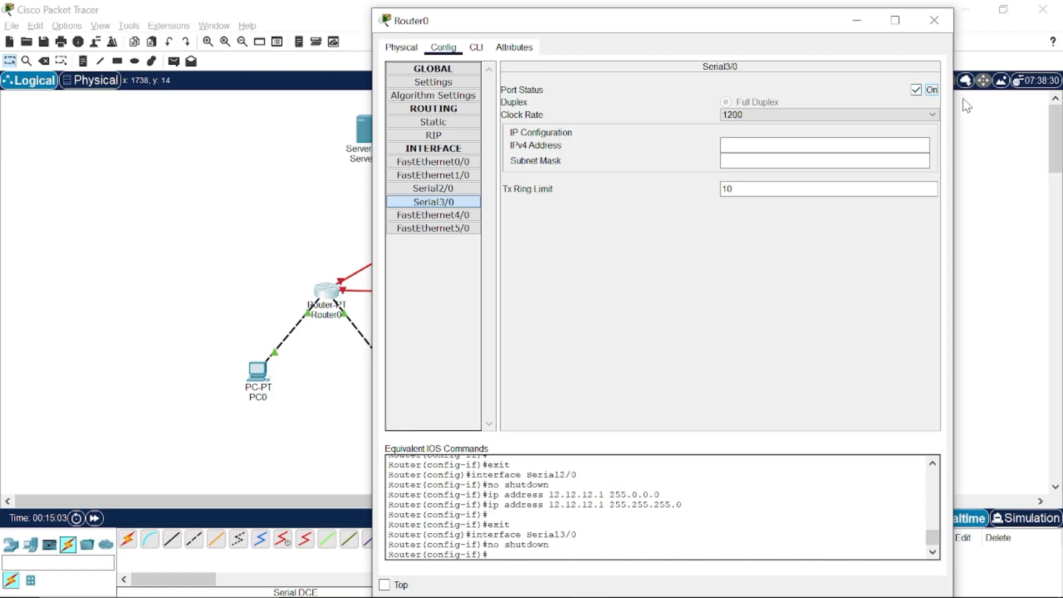
pyautogui.moveTo(693, 23); pyautogui.dragTo(760, 25)
pyautogui.moveTo(640, 593)
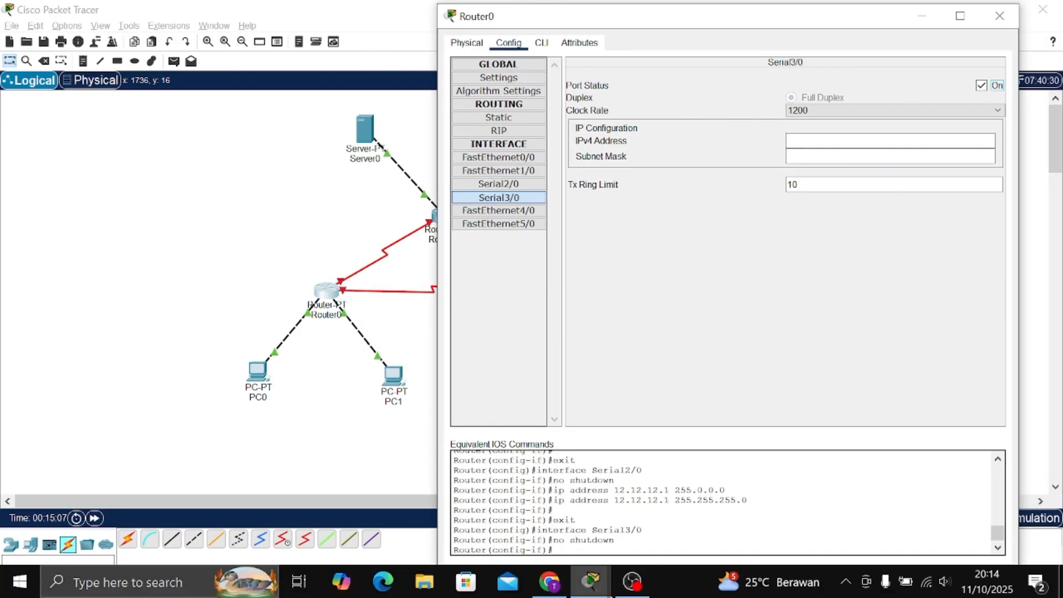
pyautogui.click(563, 583)
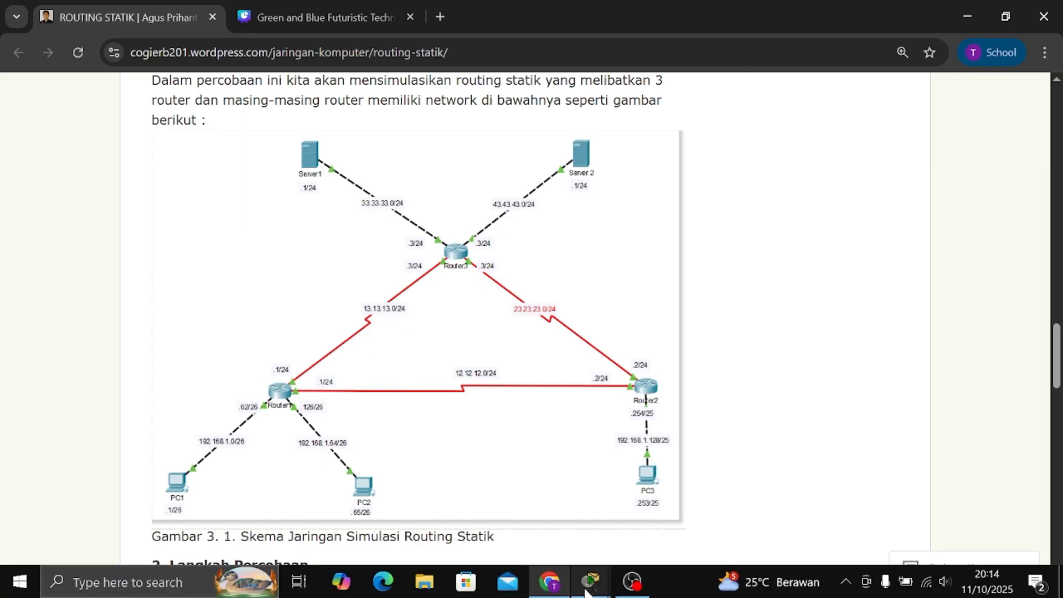
# - Return to Packet Tracer, give Router0's Serial3/0 the IPv4 address 13.13.13.1 with a /24 subnet mask, and close the router's configuration
pyautogui.moveTo(590, 581)
pyautogui.click(552, 536)
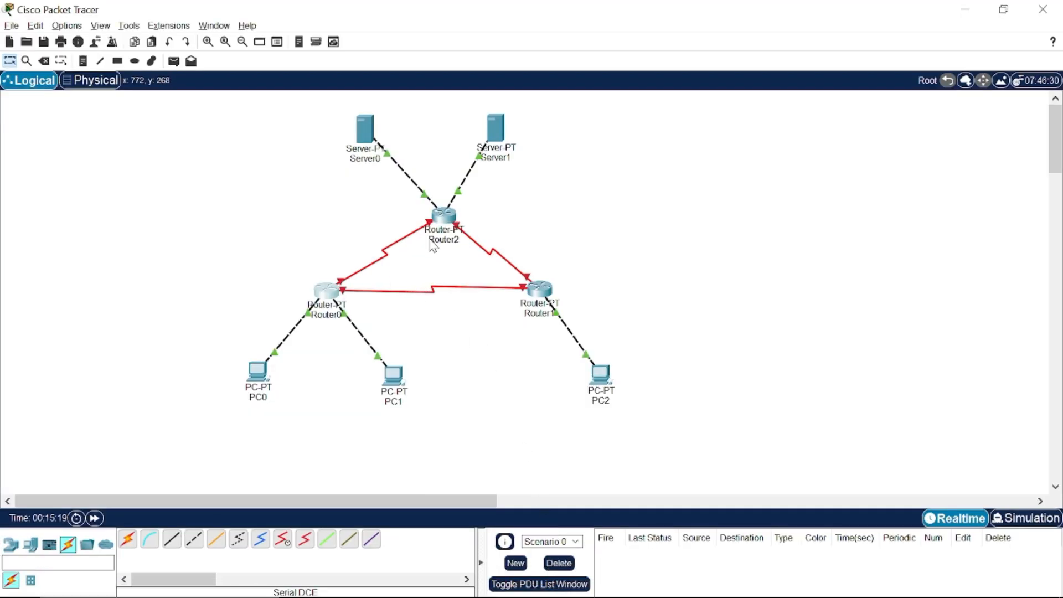
pyautogui.click(325, 292)
pyautogui.click(814, 141)
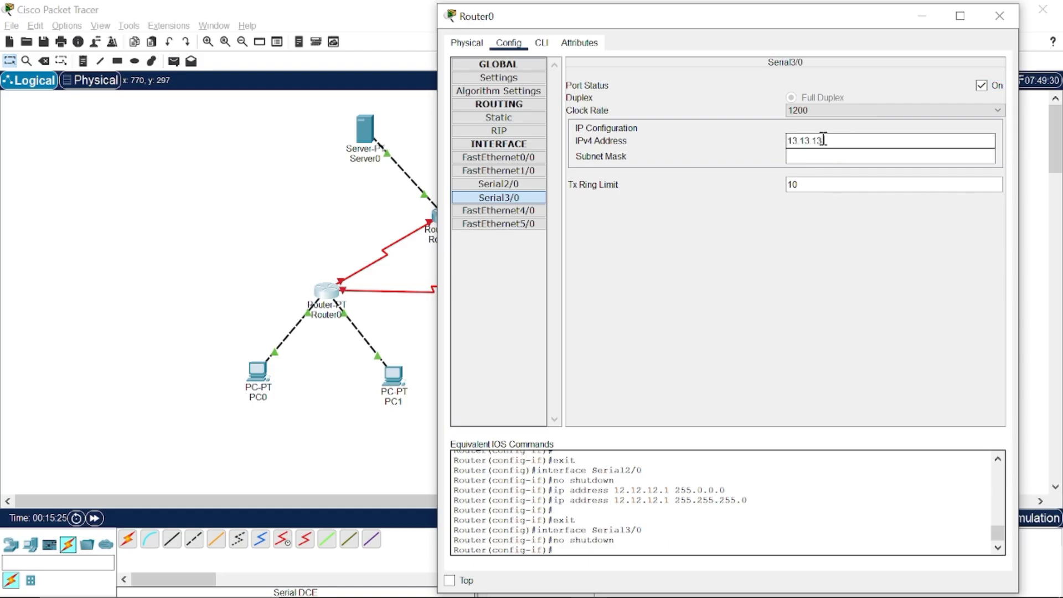
pyautogui.write('13.13.13.1')
pyautogui.click(859, 158)
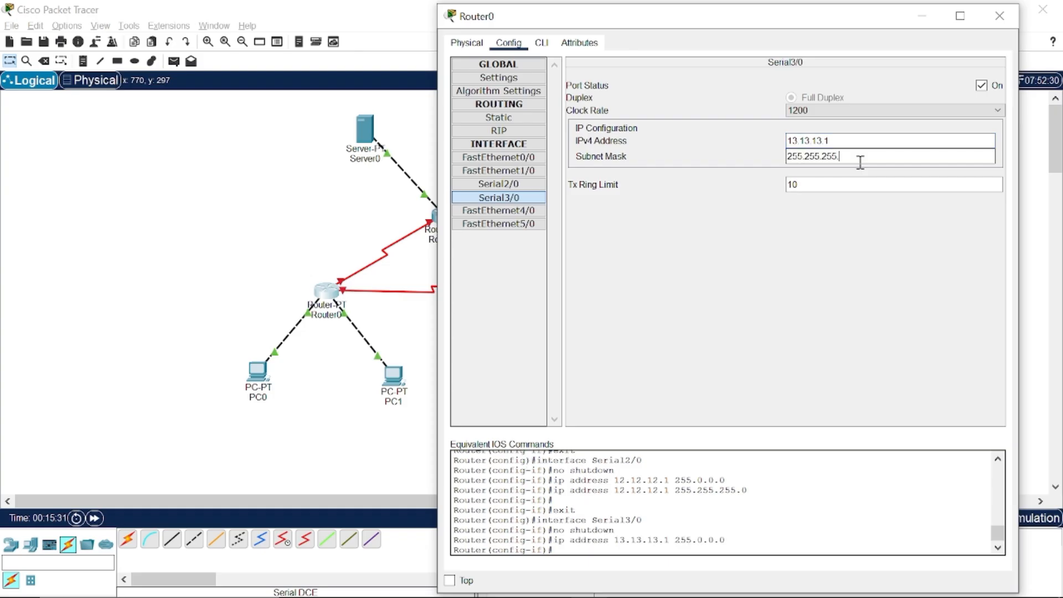
pyautogui.click(631, 319)
pyautogui.click(1015, 15)
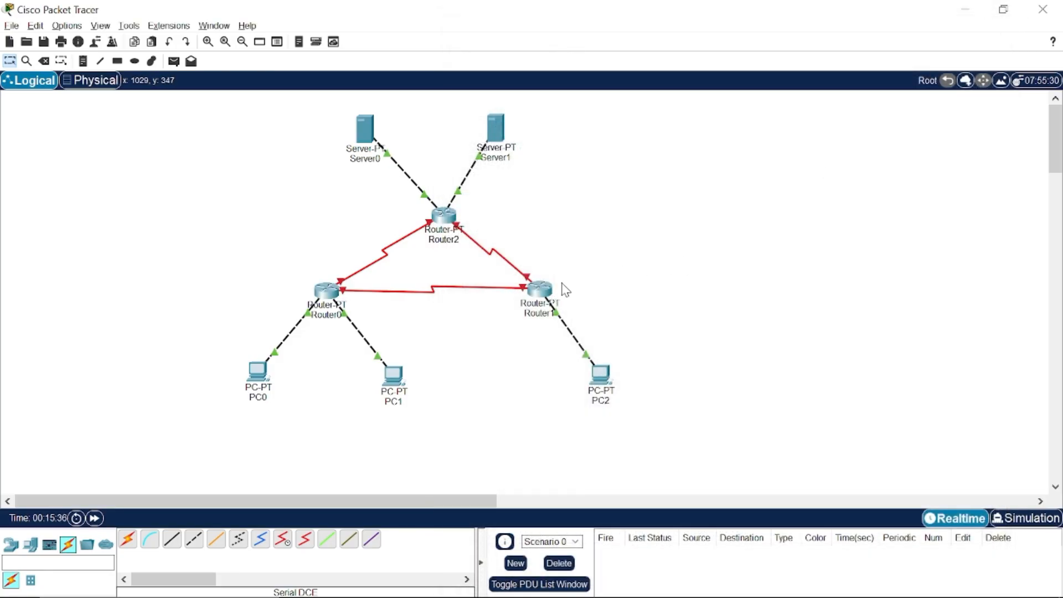
# - Turn on Router1's Serial2/0 port and look up its address in the browser's routing diagram
pyautogui.click(544, 288)
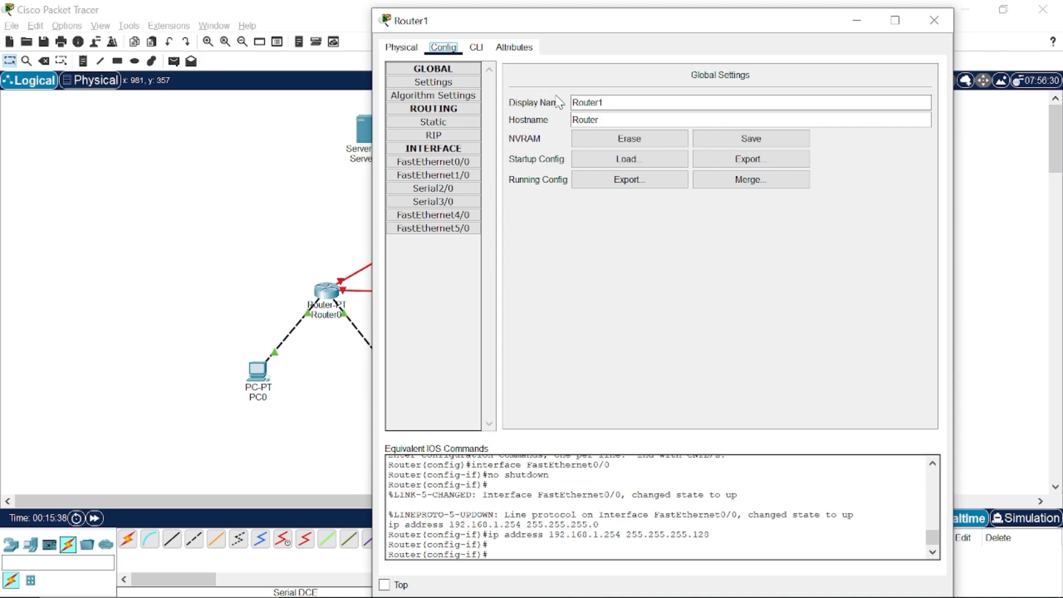
pyautogui.moveTo(615, 24); pyautogui.dragTo(724, 17)
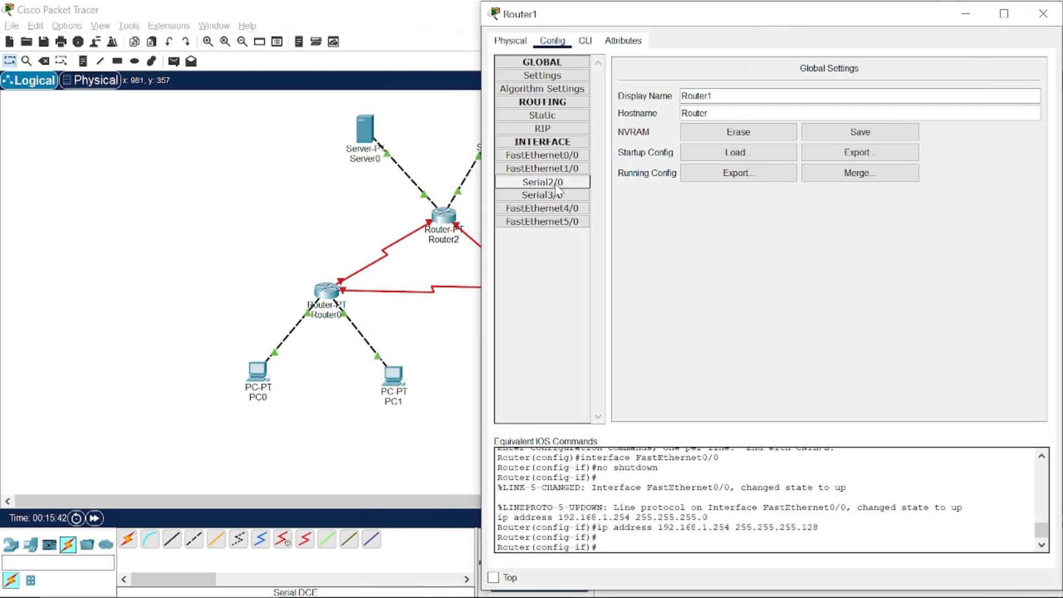
pyautogui.click(584, 182)
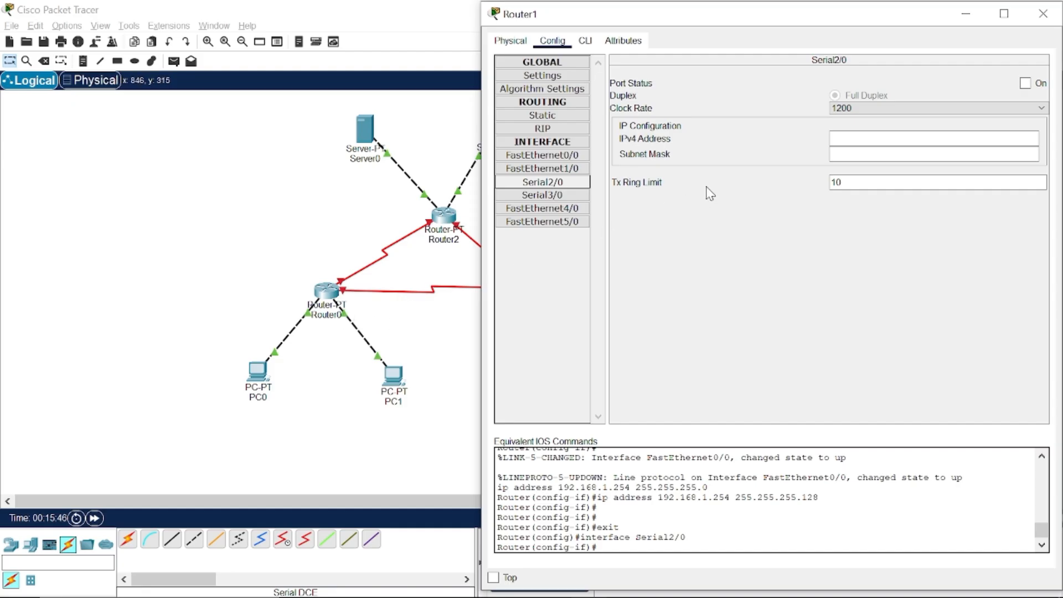
pyautogui.click(1024, 84)
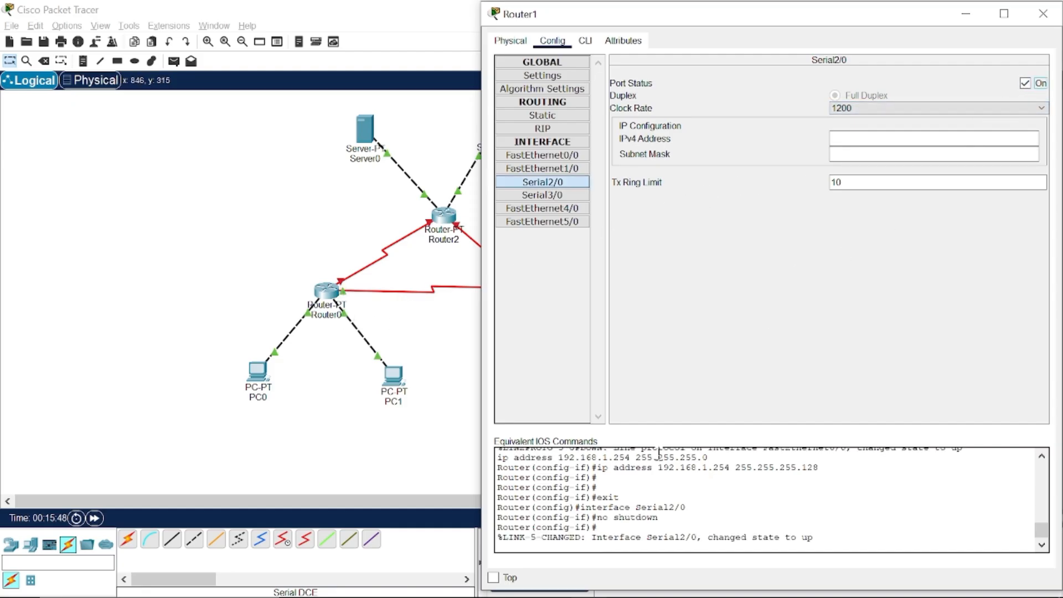
pyautogui.click(556, 585)
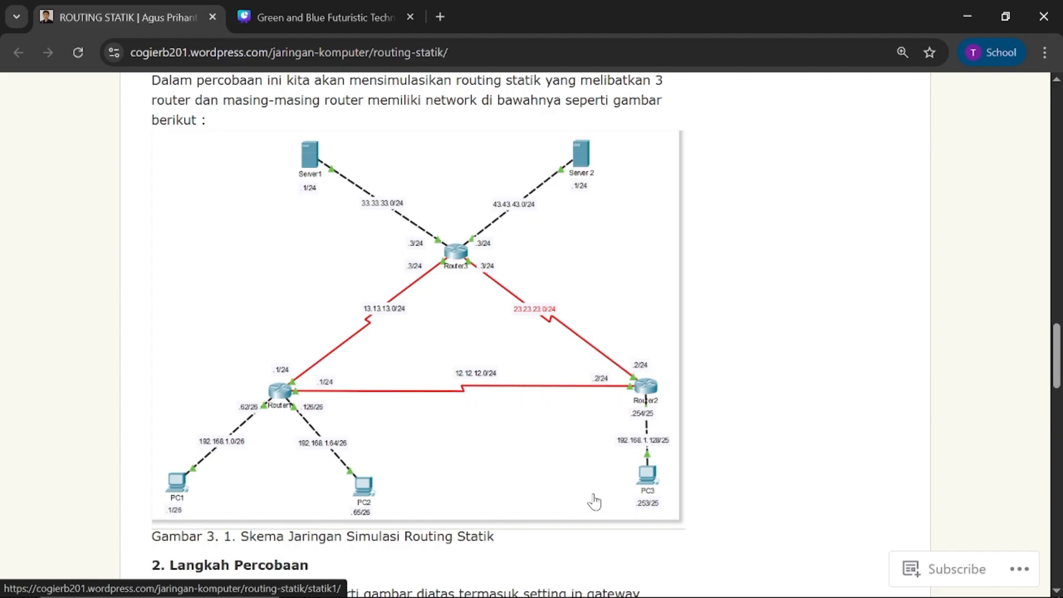
# - Return to Packet Tracer and give Router1's Serial2/0 the IPv4 address 12.12.12.2 with subnet mask 255.255.255.0
pyautogui.moveTo(552, 596)
pyautogui.moveTo(587, 582)
pyautogui.click(569, 518)
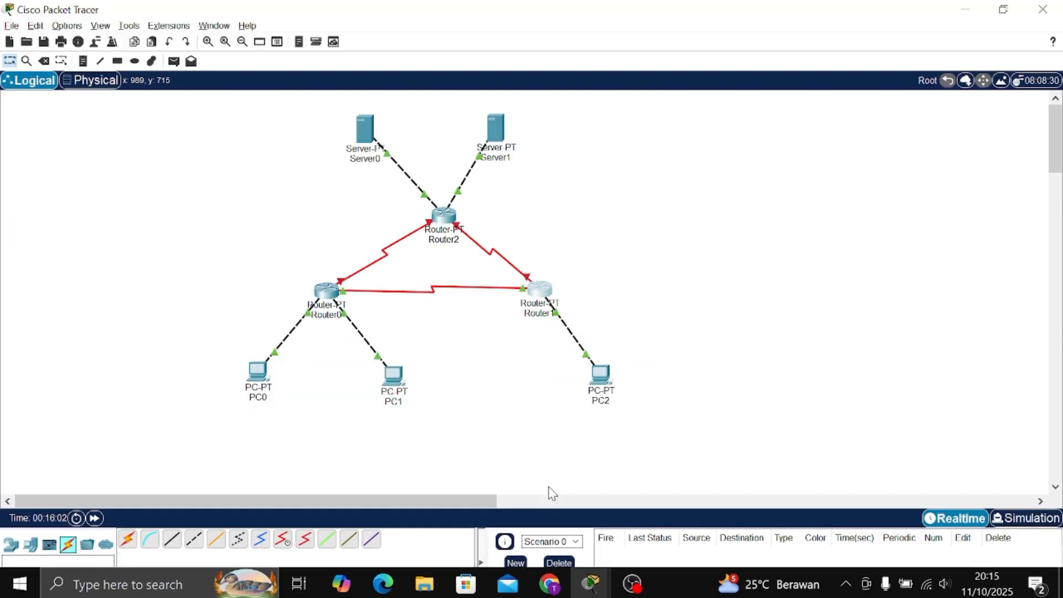
pyautogui.click(545, 299)
pyautogui.click(890, 139)
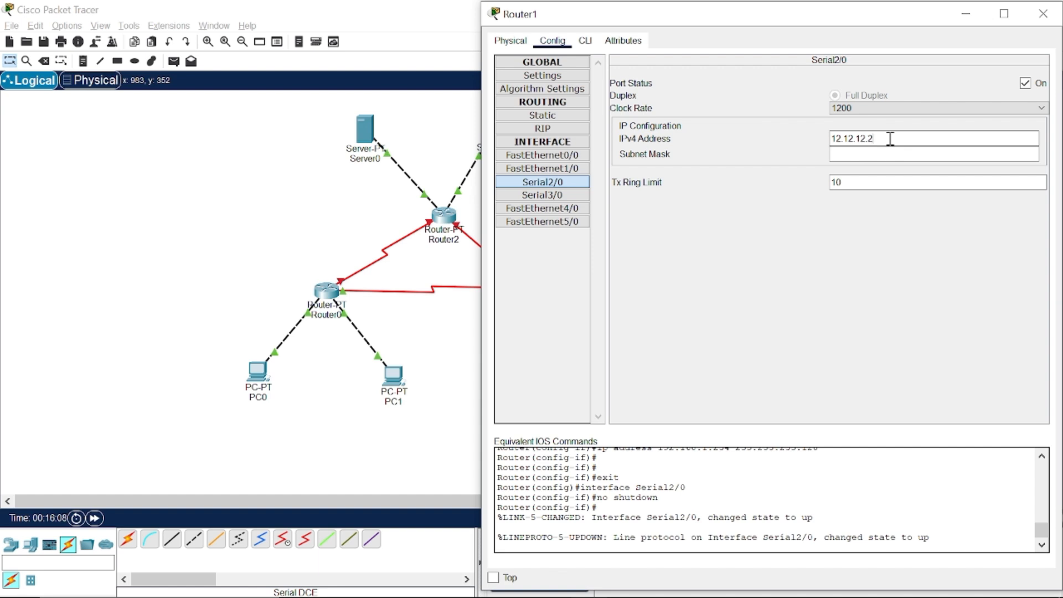
pyautogui.click(893, 154)
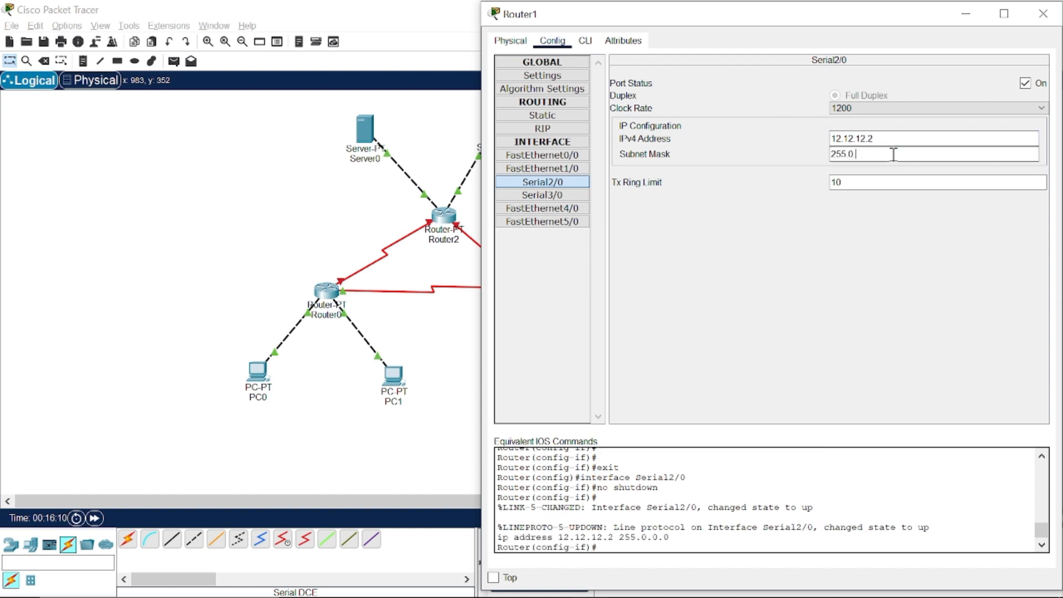
pyautogui.write('.255.')
# - Turn on Router1's Serial3/0 port and check its address in the enlarged routing diagram in the browser
pyautogui.click(576, 196)
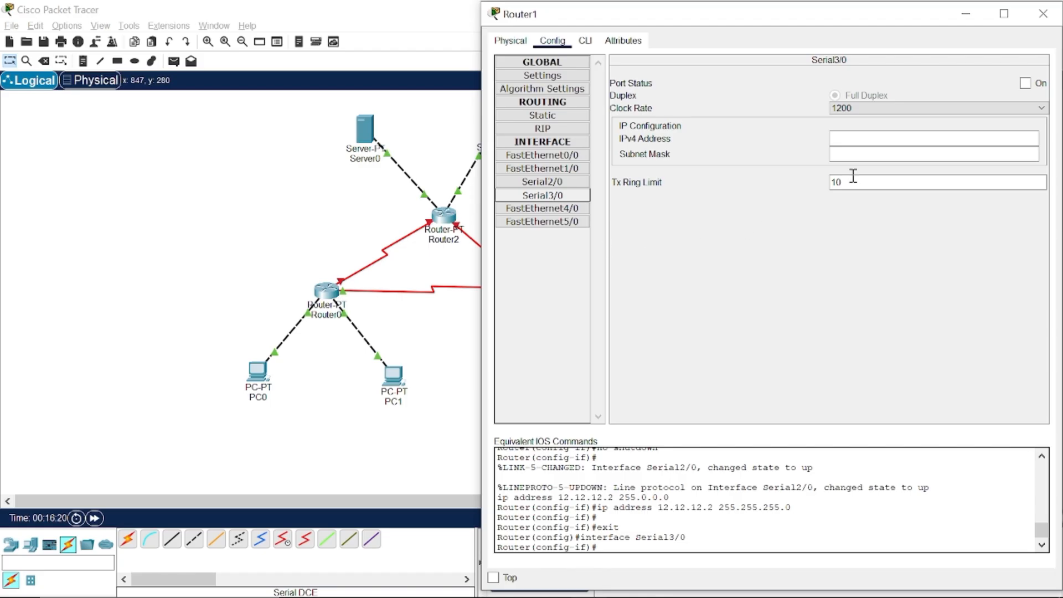
pyautogui.click(1024, 85)
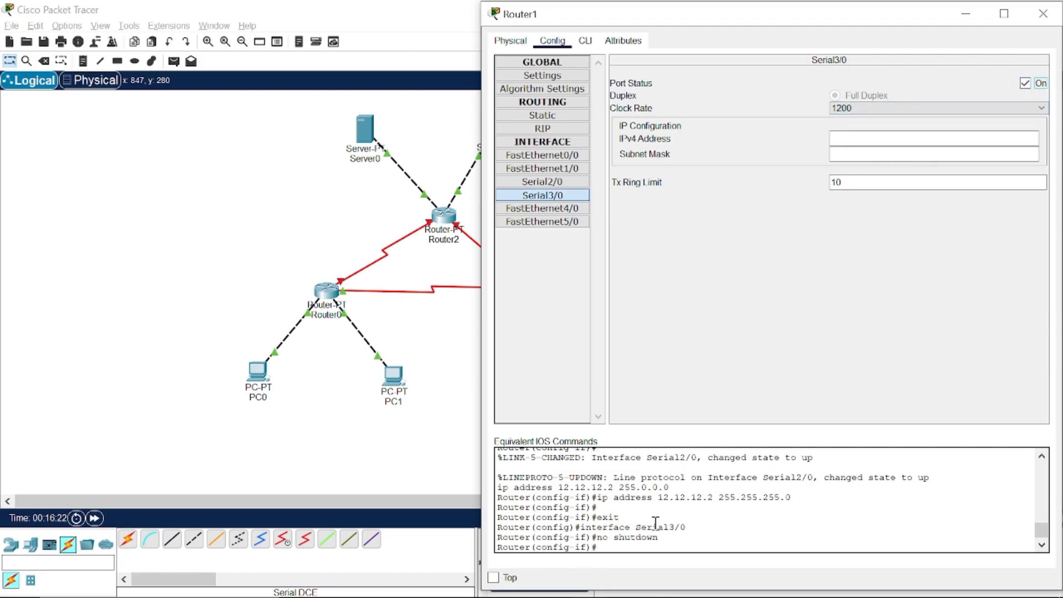
pyautogui.moveTo(593, 594)
pyautogui.click(551, 582)
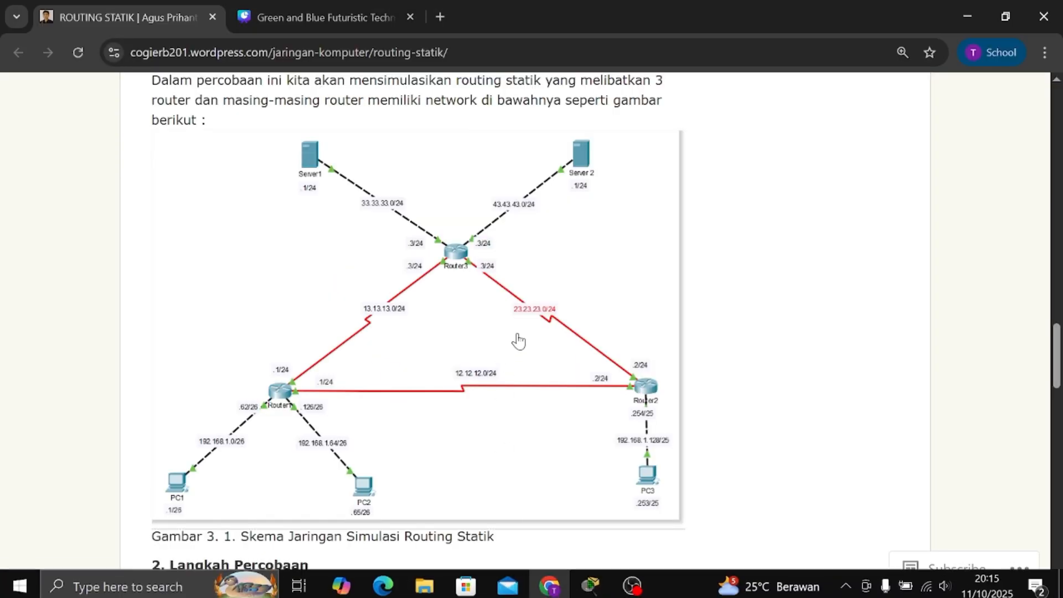
pyautogui.click(541, 339)
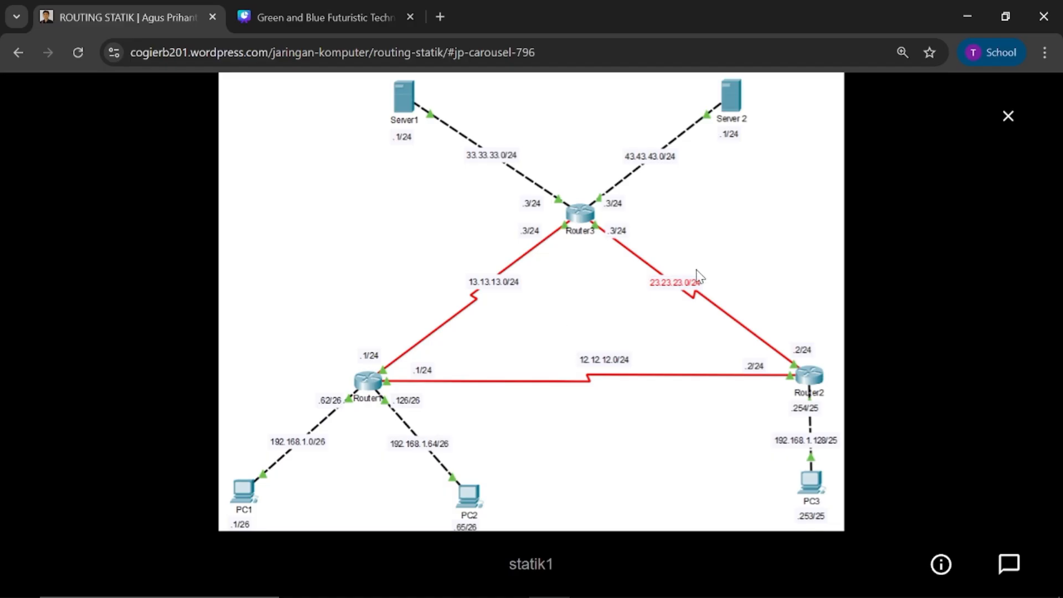
pyautogui.click(1008, 115)
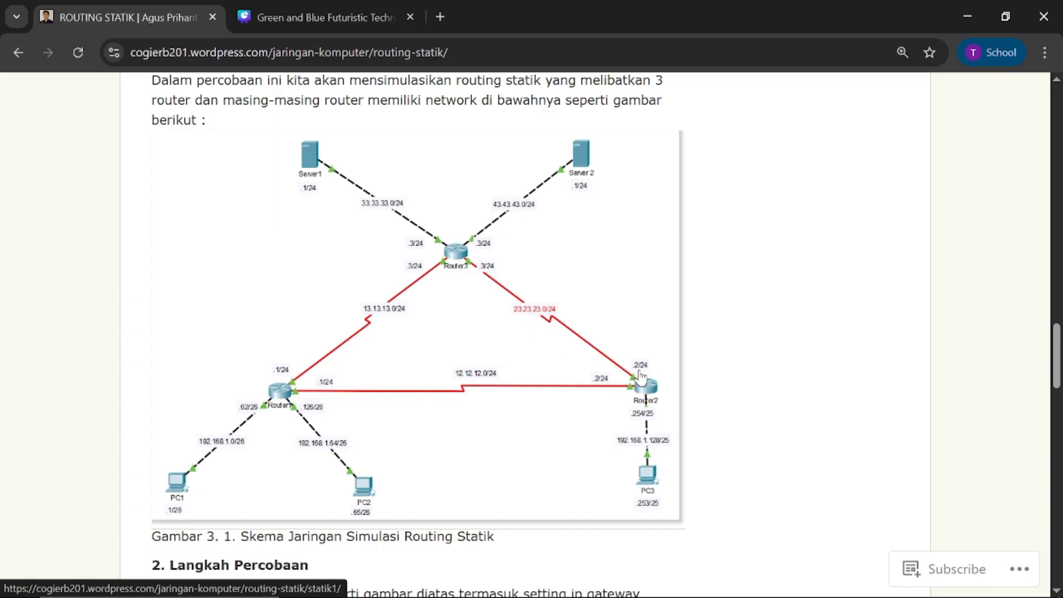
# - Return to Packet Tracer, give Router1's Serial3/0 the IPv4 address 23.23.23.2 with subnet mask 255.255.255.0, and close the router's configuration
pyautogui.click(588, 577)
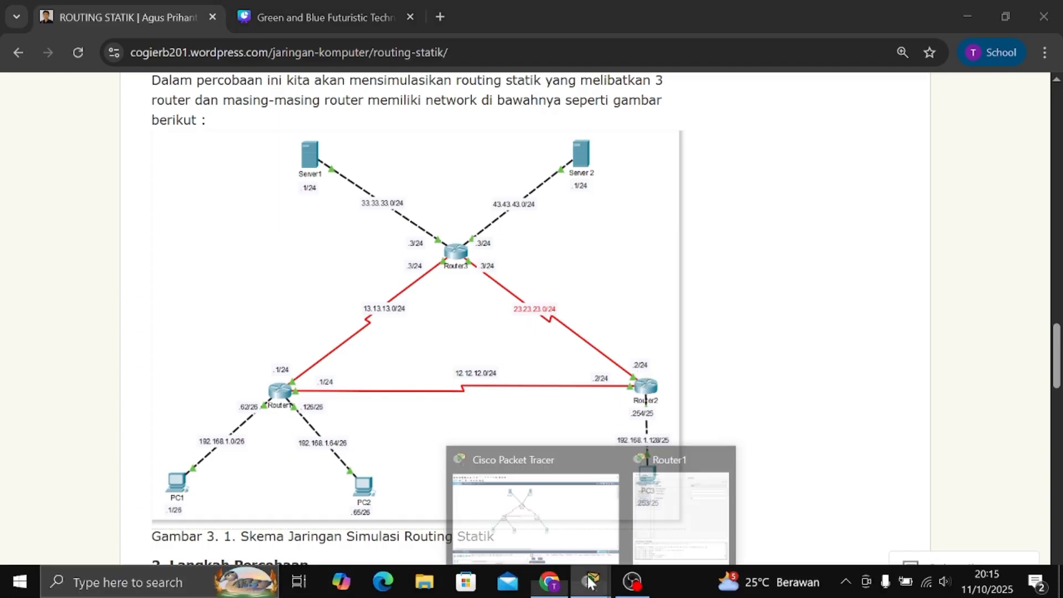
pyautogui.click(565, 507)
pyautogui.click(533, 288)
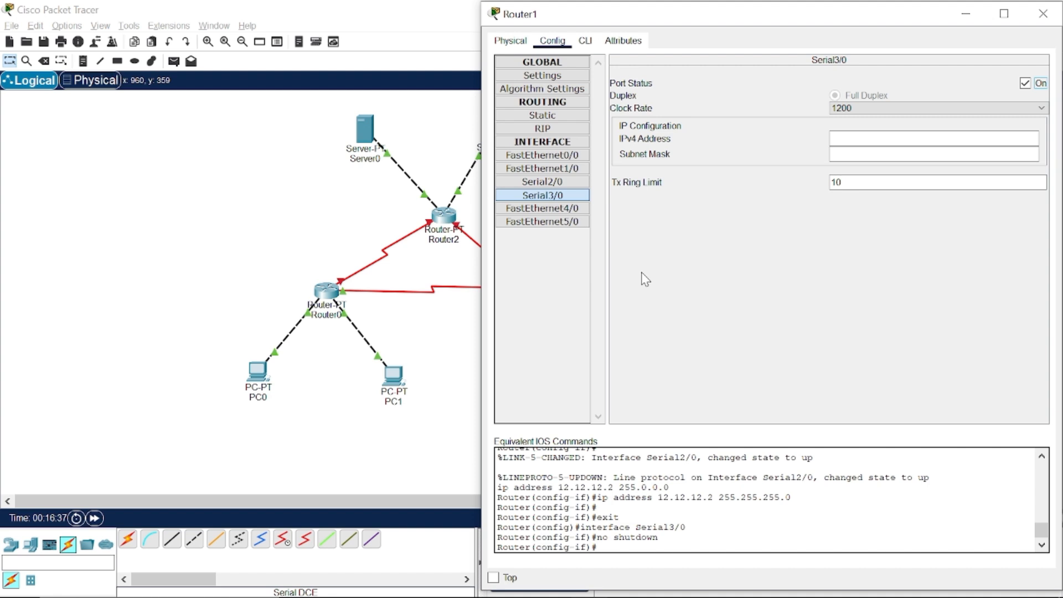
pyautogui.click(904, 138)
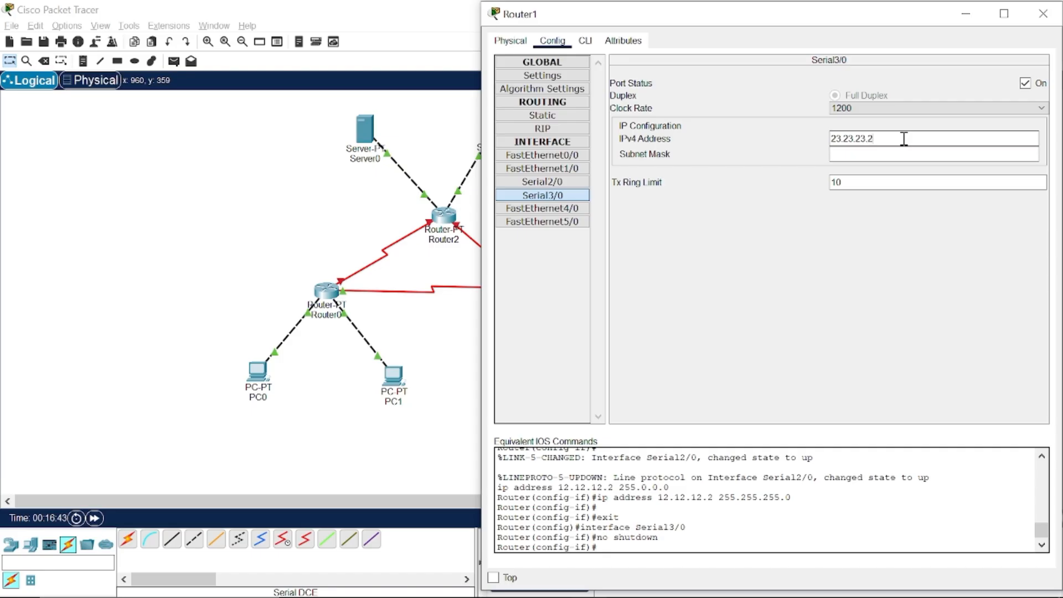
pyautogui.write('2')
pyautogui.click(901, 154)
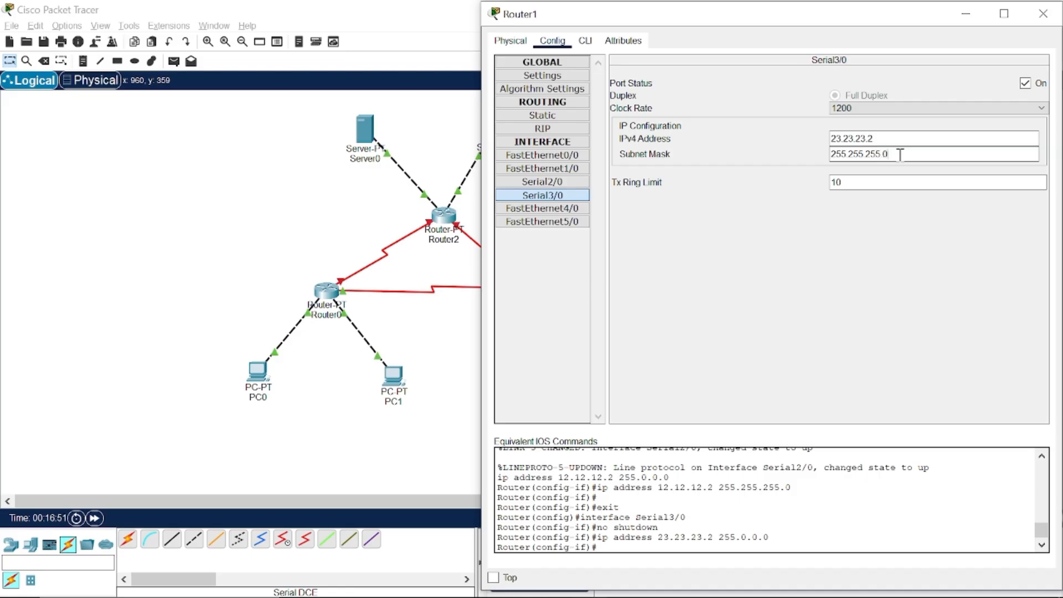
pyautogui.click(1043, 14)
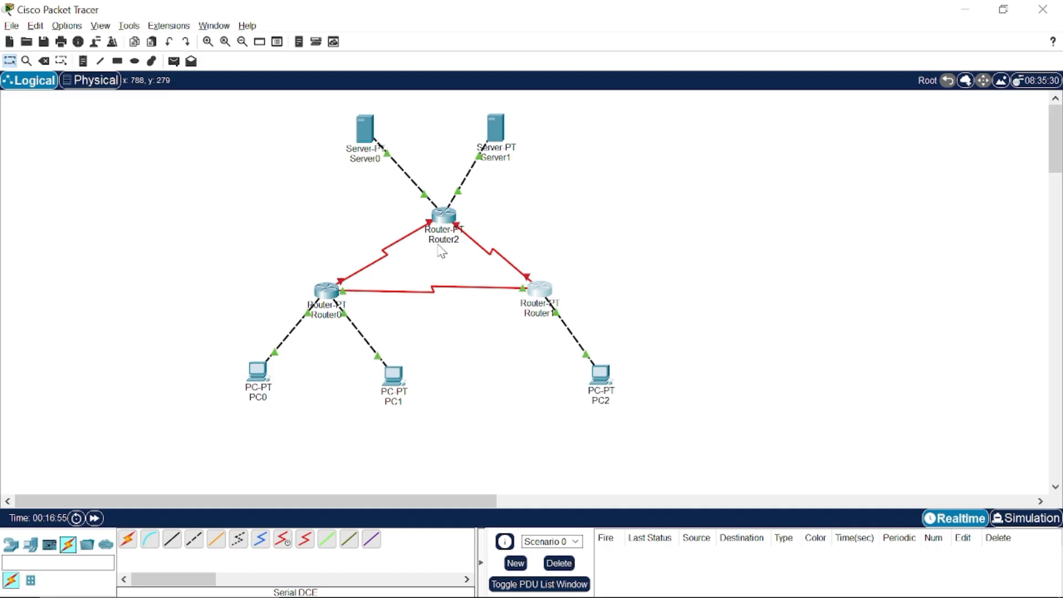
# - Turn on Router2's Serial2/0 port and look up its address in the browser's routing diagram
pyautogui.click(446, 218)
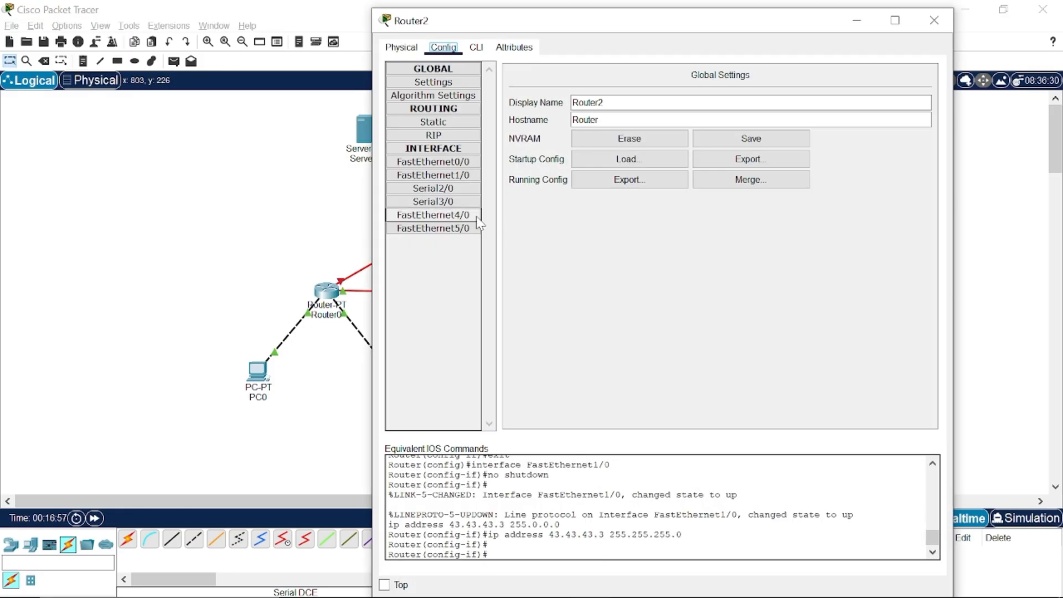
pyautogui.click(433, 189)
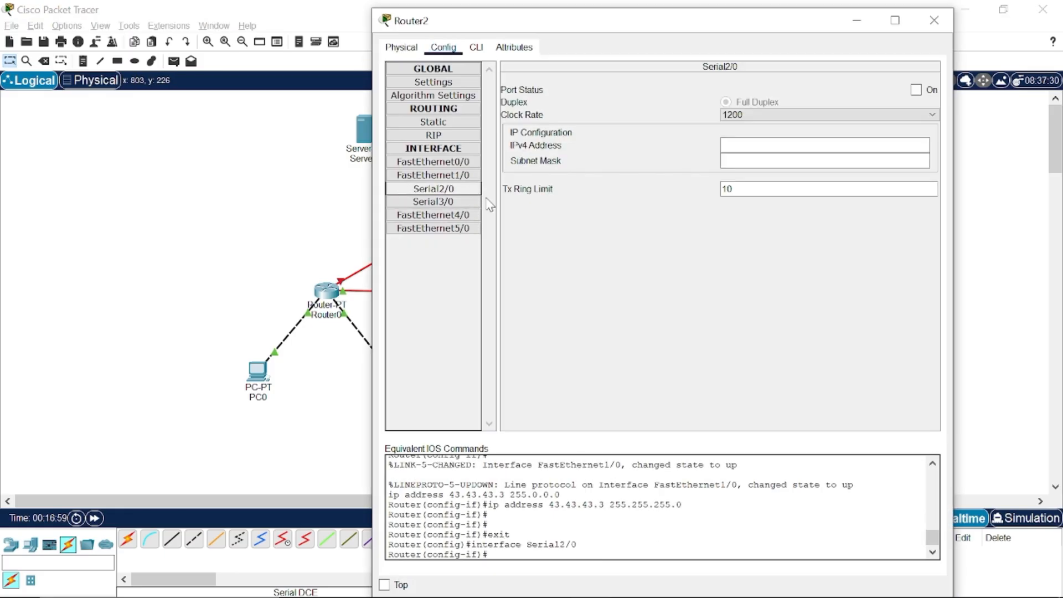
pyautogui.moveTo(689, 24); pyautogui.dragTo(775, 28)
pyautogui.click(1002, 92)
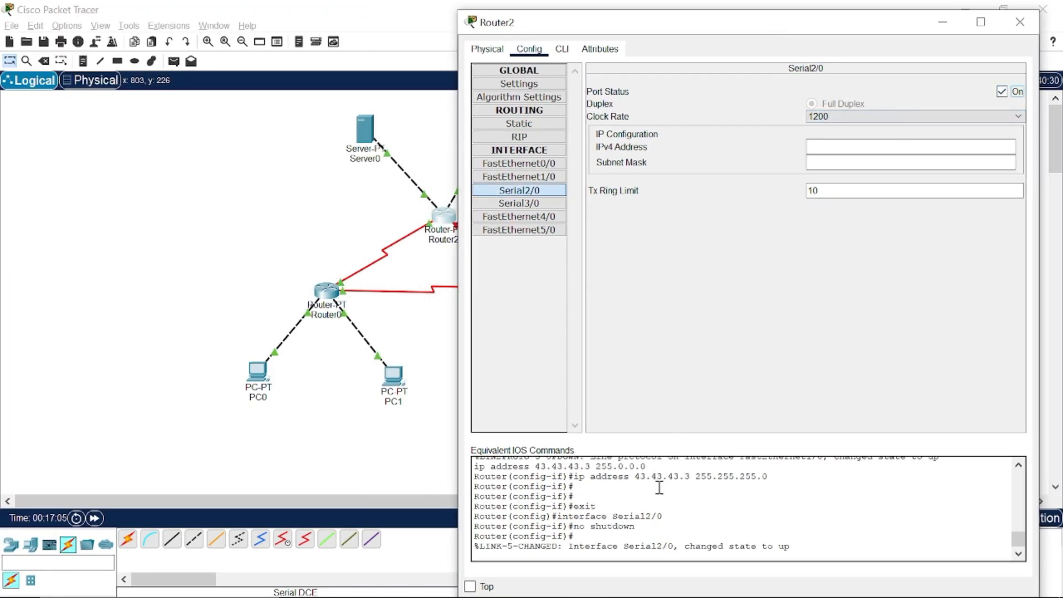
pyautogui.click(549, 588)
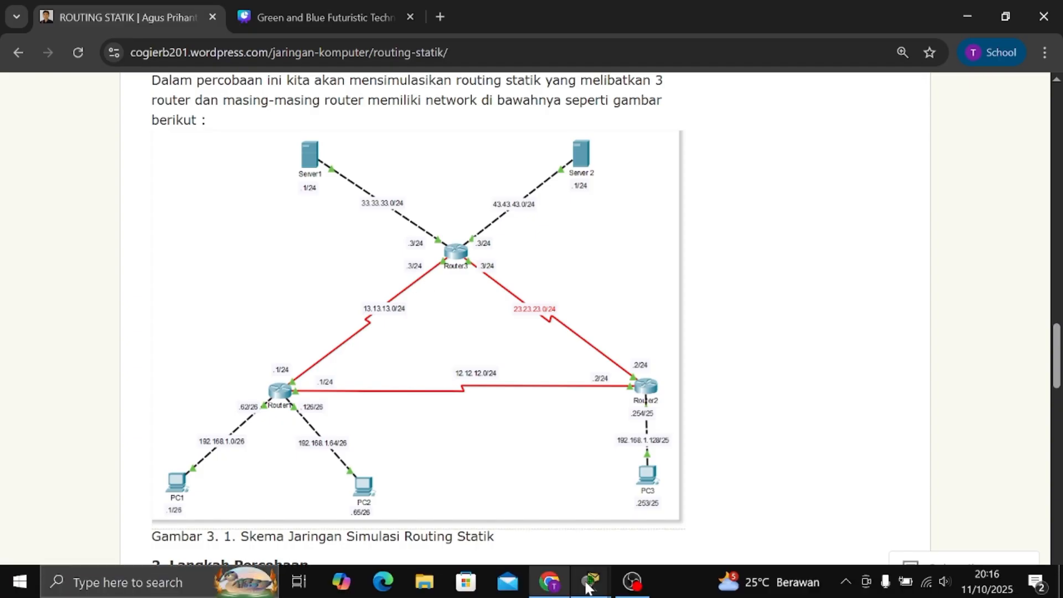
# - Return to Packet Tracer and give Router2's Serial2/0 the IPv4 address 13.13.13.3 with subnet mask 255.255.255.0
pyautogui.moveTo(569, 579)
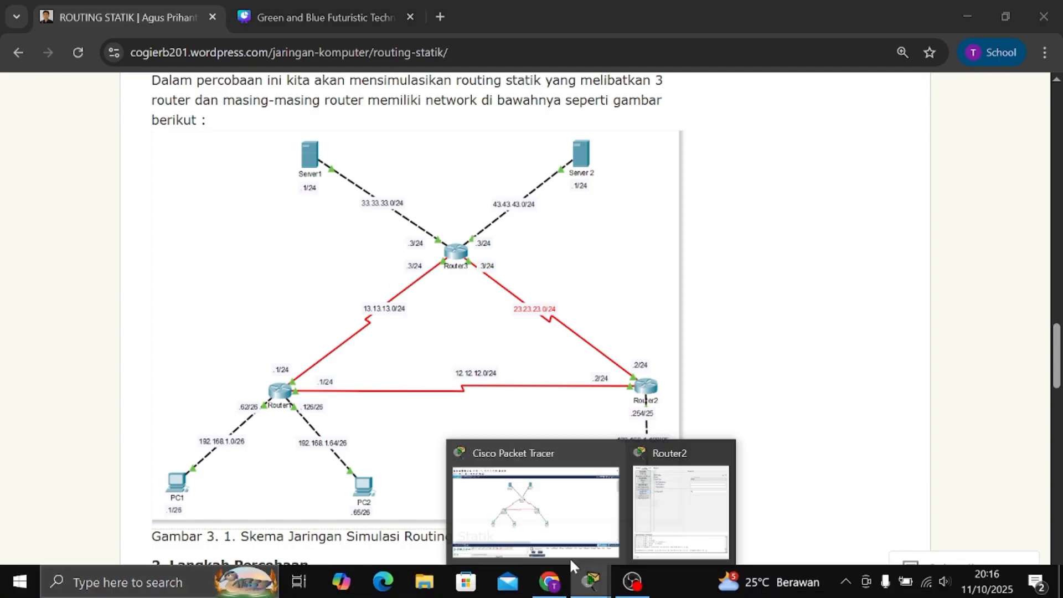
pyautogui.click(532, 487)
pyautogui.click(443, 218)
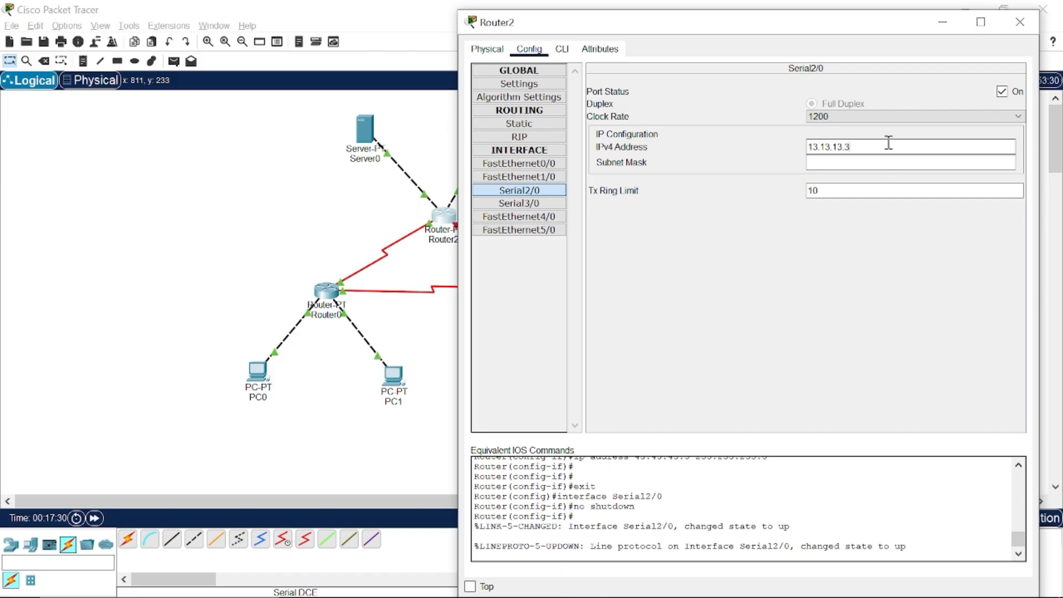
pyautogui.click(874, 163)
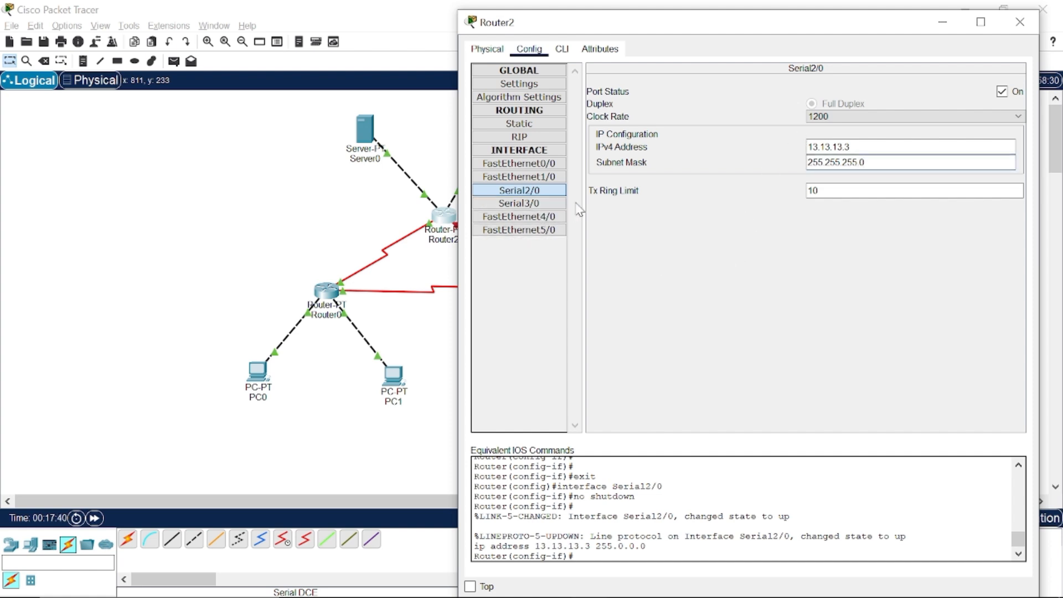
# - Turn on Router2's Serial3/0 port and look up its address in the browser's routing diagram
pyautogui.click(519, 206)
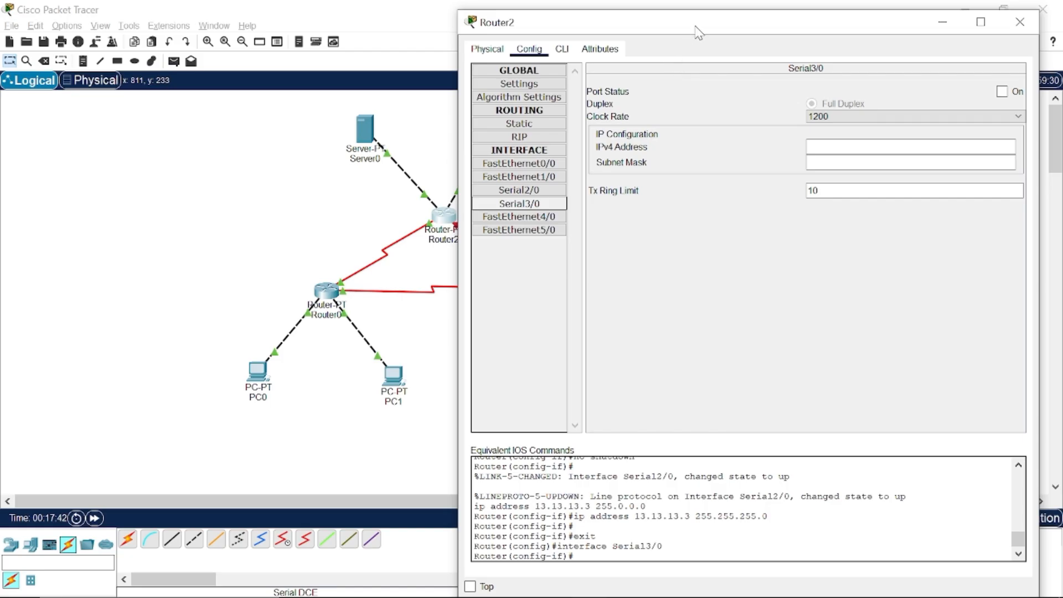
pyautogui.moveTo(695, 32); pyautogui.dragTo(640, 26)
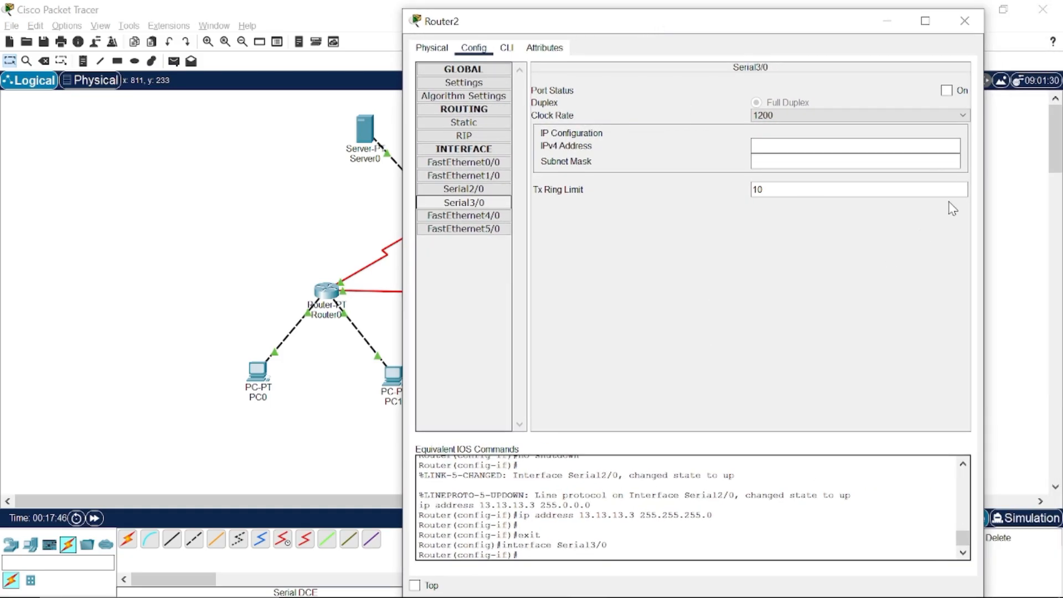
pyautogui.click(946, 90)
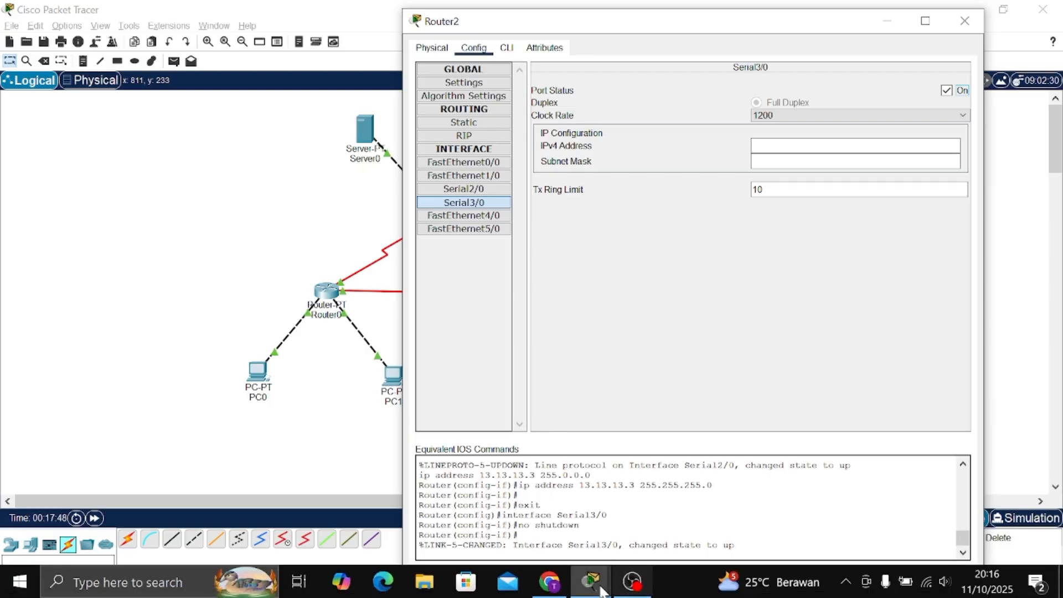
pyautogui.click(557, 590)
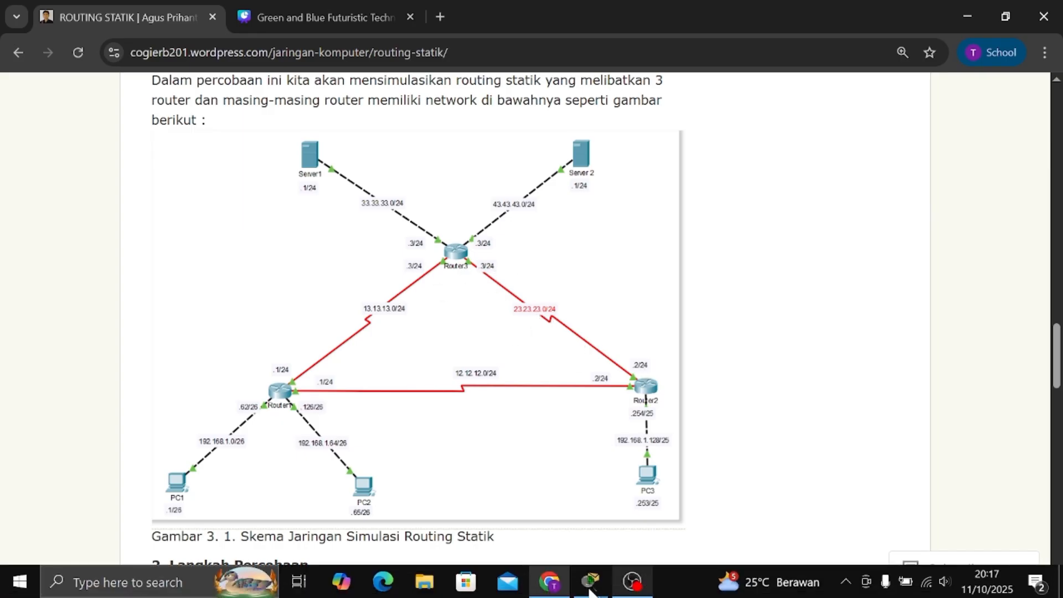
# - Return to Packet Tracer, give Router2's Serial3/0 the IPv4 address 23.23.23.3 with subnet mask 255.255.255.0, and close the router's configuration
pyautogui.click(590, 583)
pyautogui.click(545, 487)
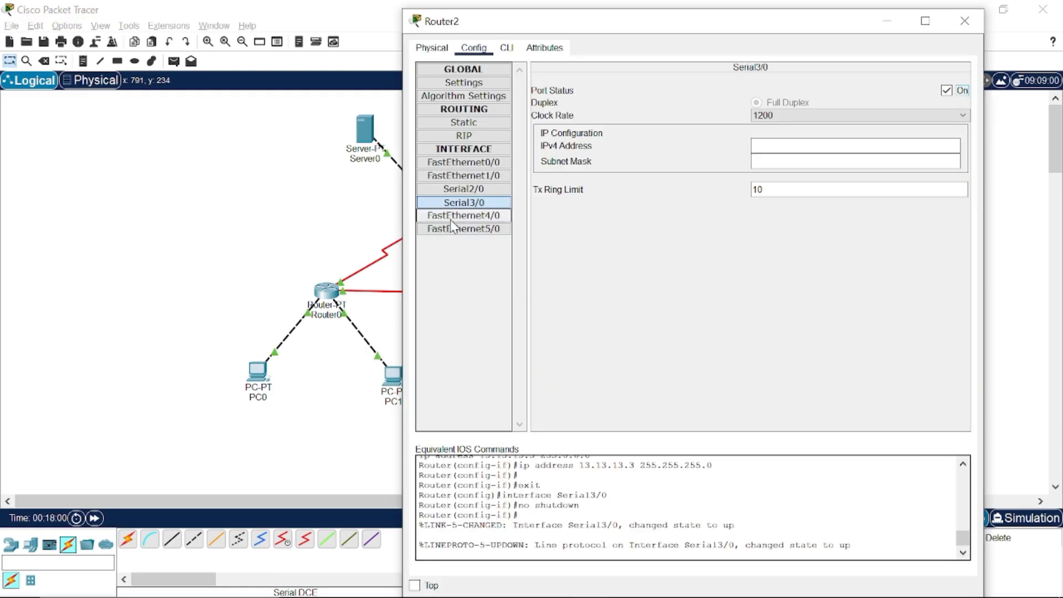
pyautogui.click(442, 224)
pyautogui.click(791, 144)
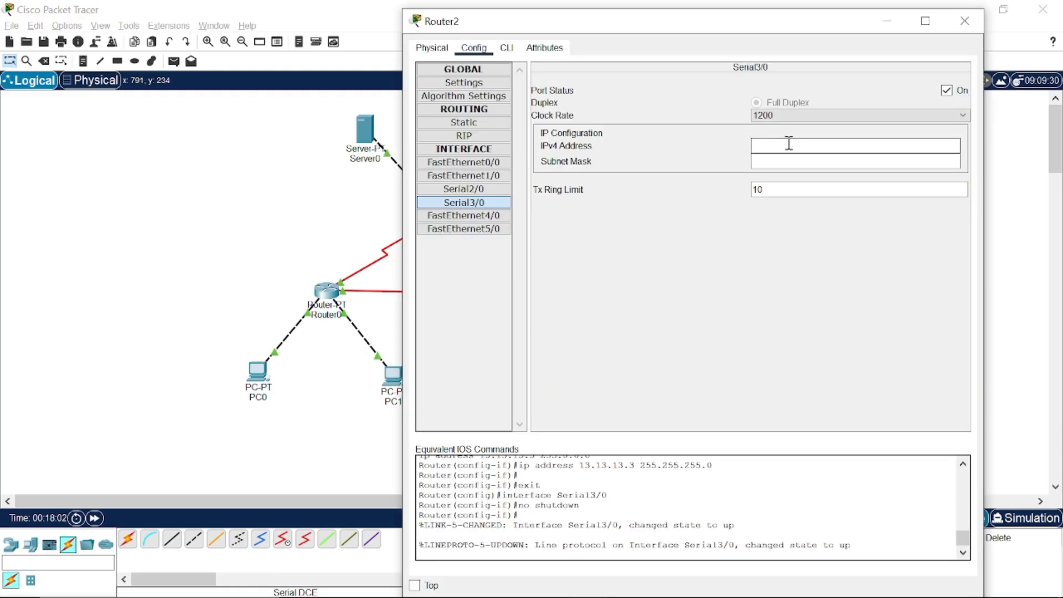
pyautogui.write('23.23.23.3')
pyautogui.click(799, 162)
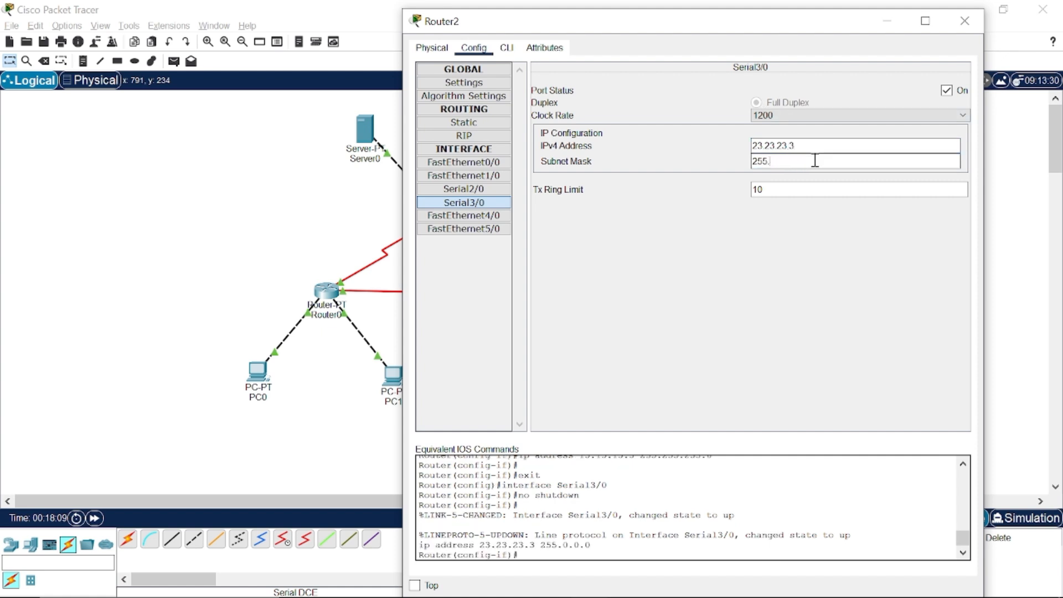
pyautogui.write('.255.0')
pyautogui.press('Return')
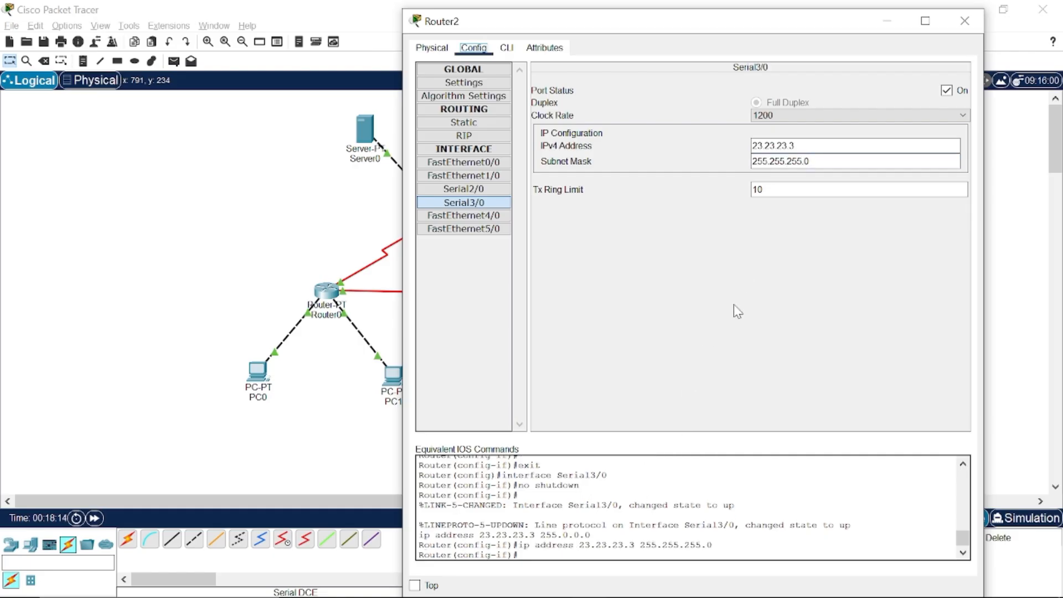
pyautogui.click(973, 27)
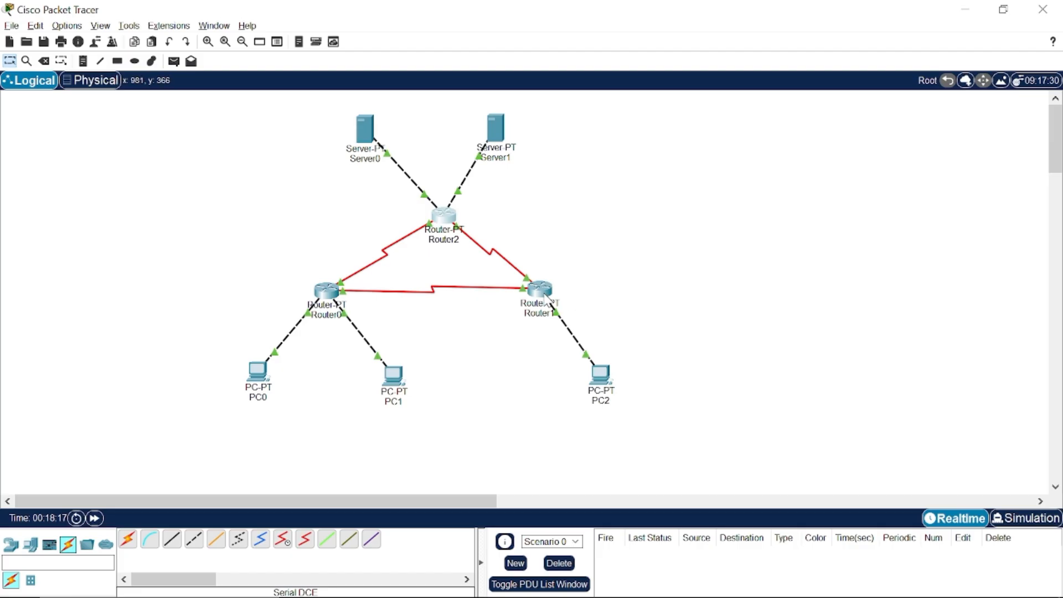
pyautogui.moveTo(547, 299); pyautogui.dragTo(544, 296)
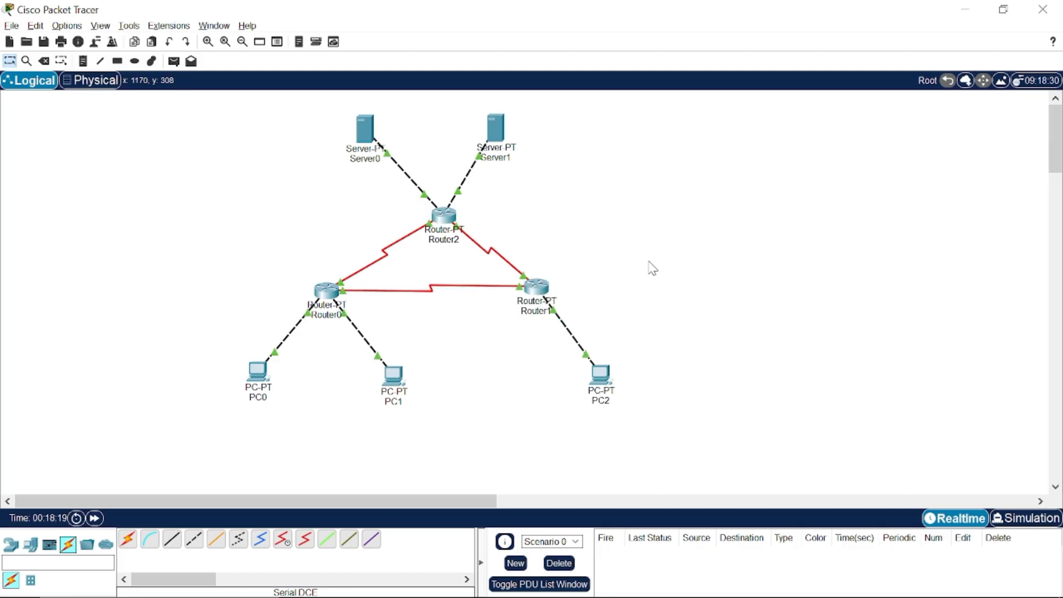
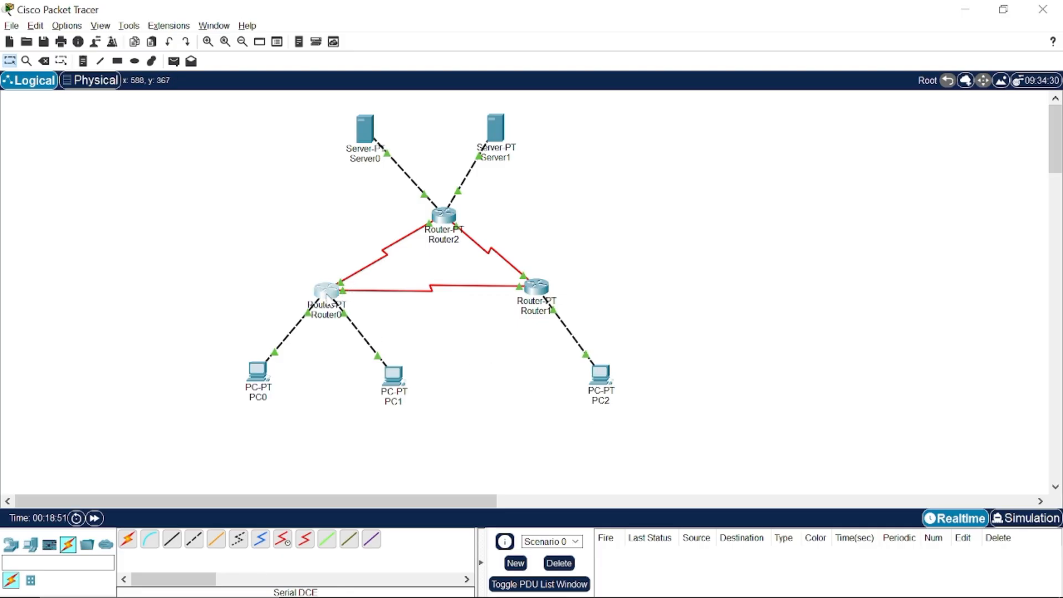
# - Open Router2's static route settings and look up PC0's network address in the browser's routing diagram
pyautogui.click(327, 298)
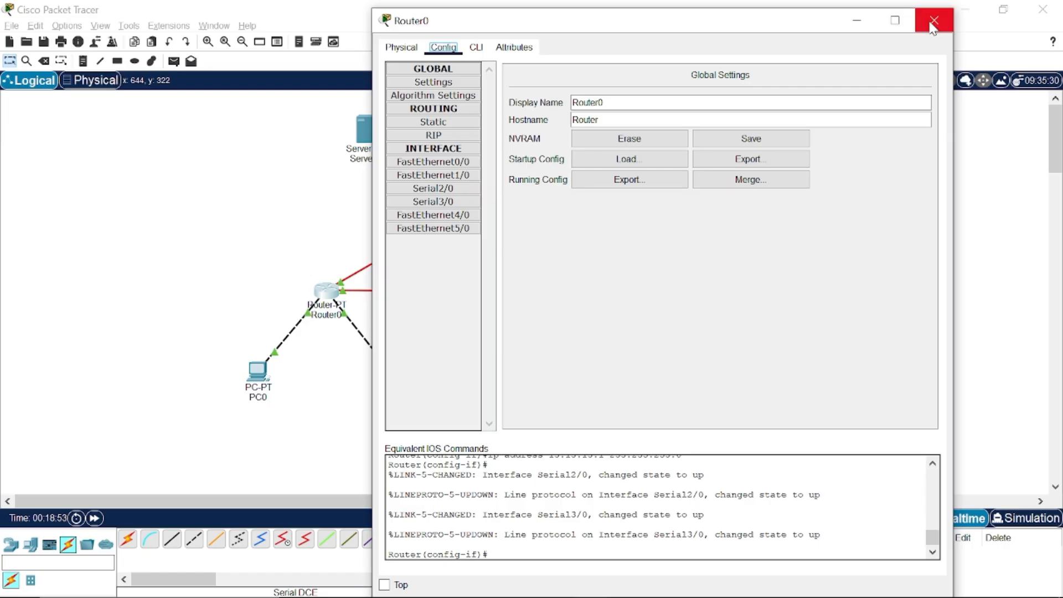
pyautogui.click(933, 22)
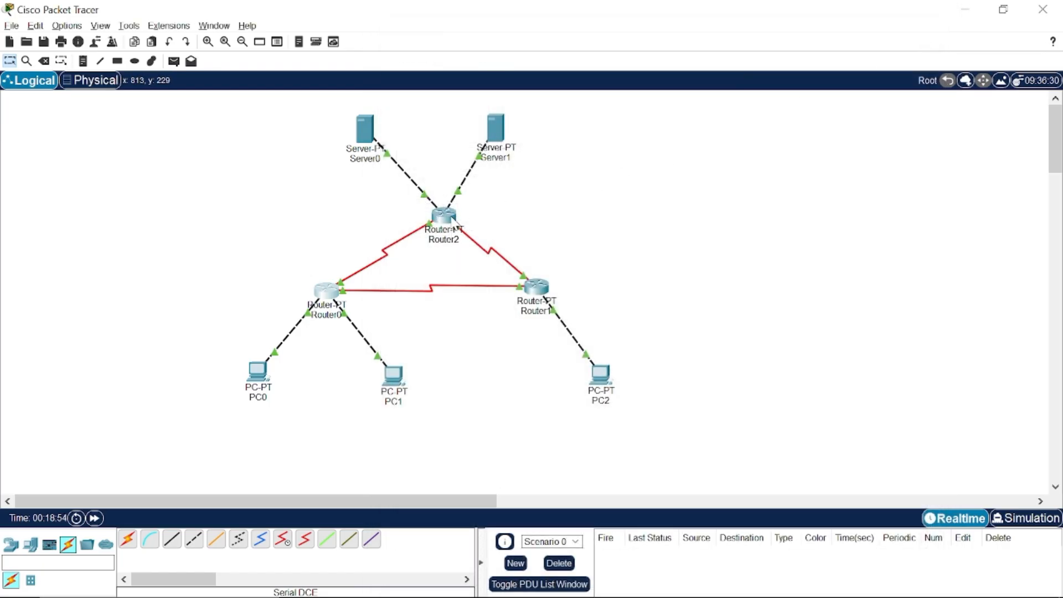
pyautogui.click(446, 216)
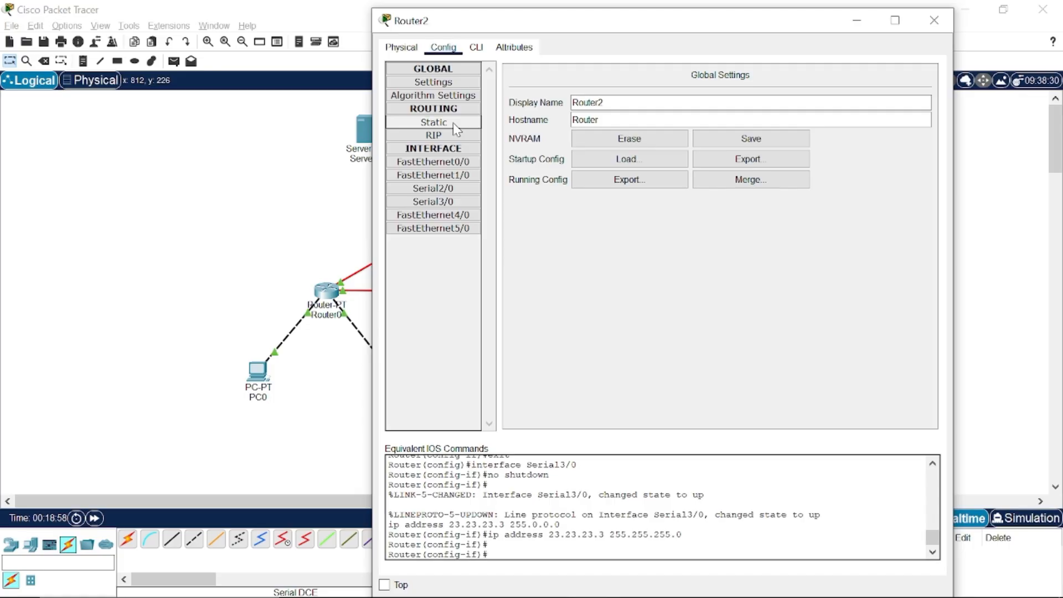
pyautogui.click(454, 122)
pyautogui.moveTo(647, 23); pyautogui.dragTo(743, 19)
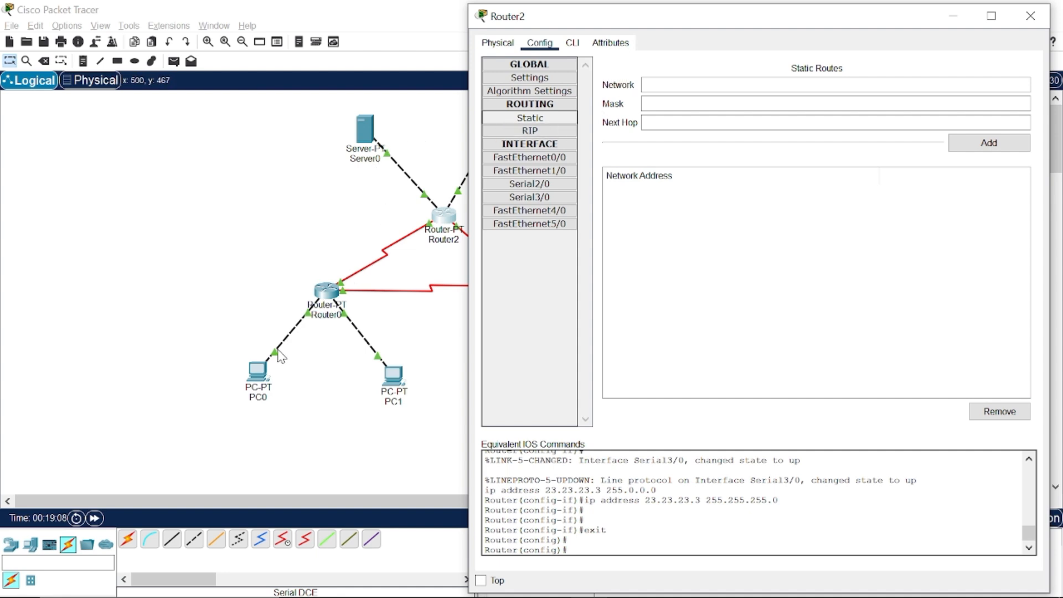
pyautogui.click(685, 84)
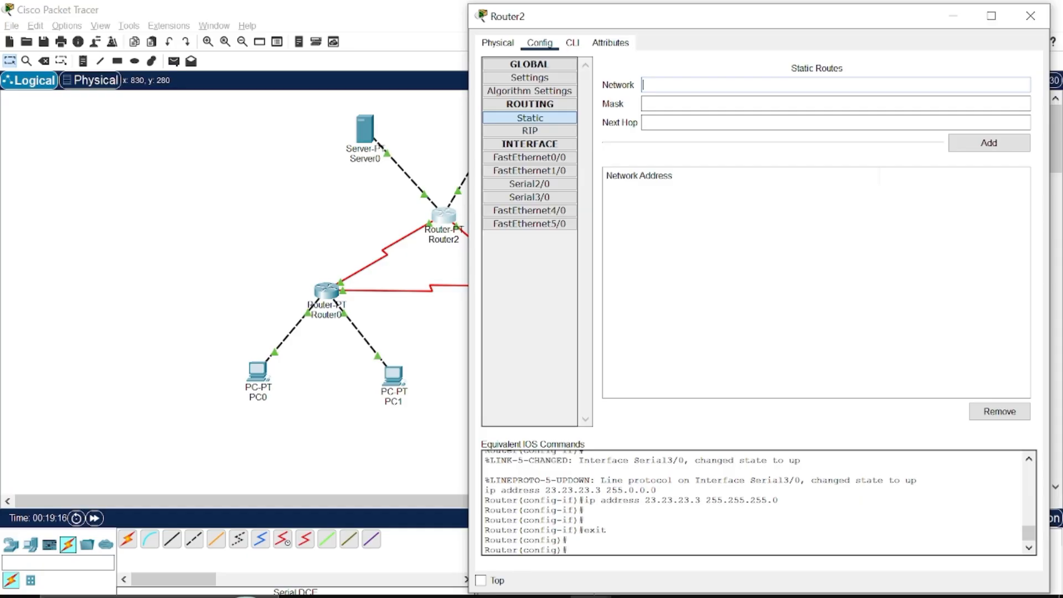
pyautogui.click(545, 592)
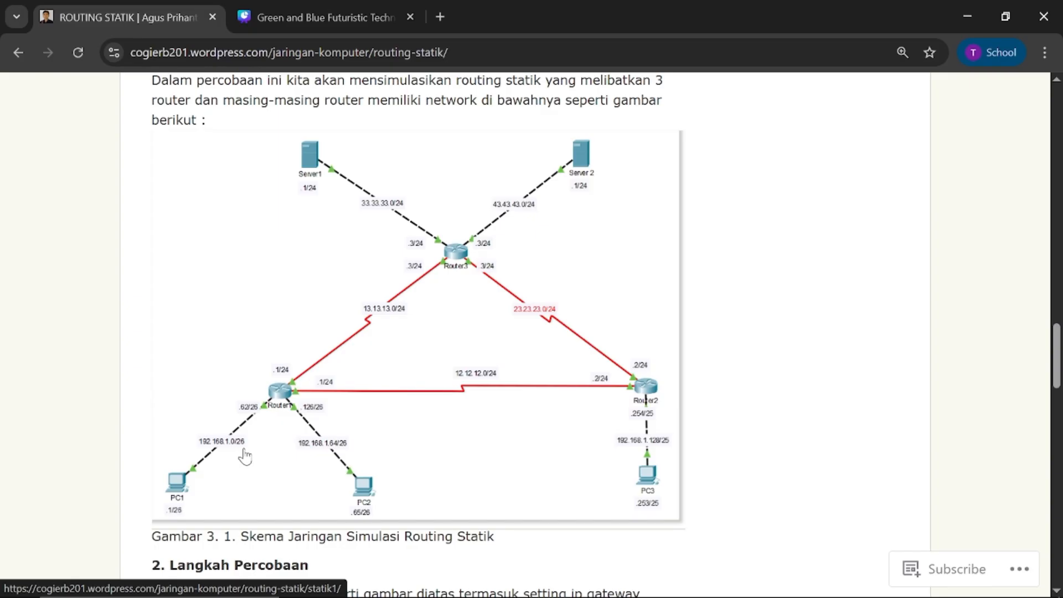
# - Return to Packet Tracer and enter network 192.168.1.0 with mask 255.255.255.192 for Router2's first static route
pyautogui.moveTo(483, 581)
pyautogui.moveTo(590, 581)
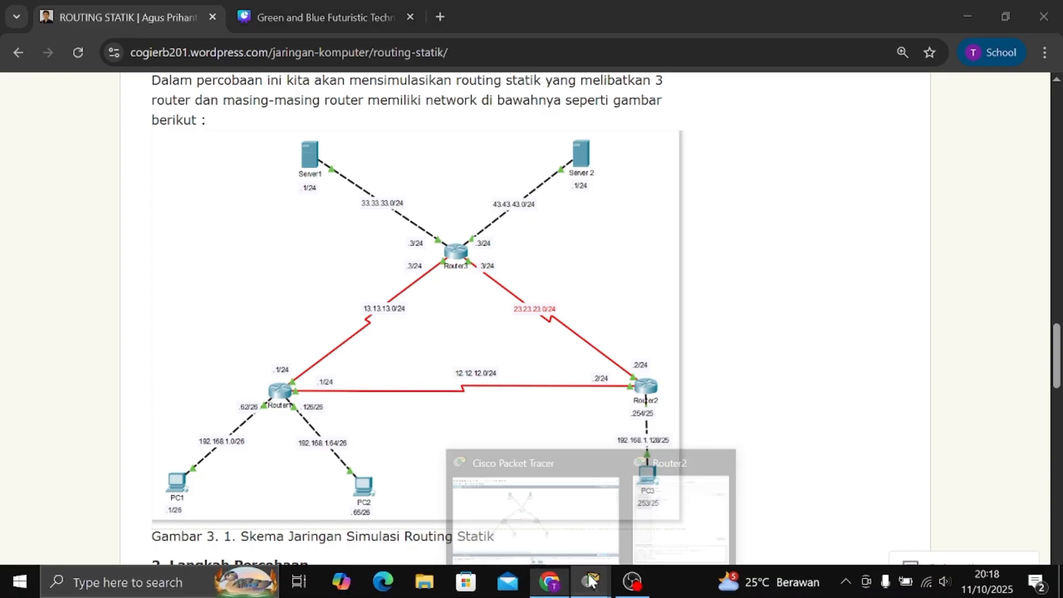
pyautogui.click(560, 540)
pyautogui.click(444, 216)
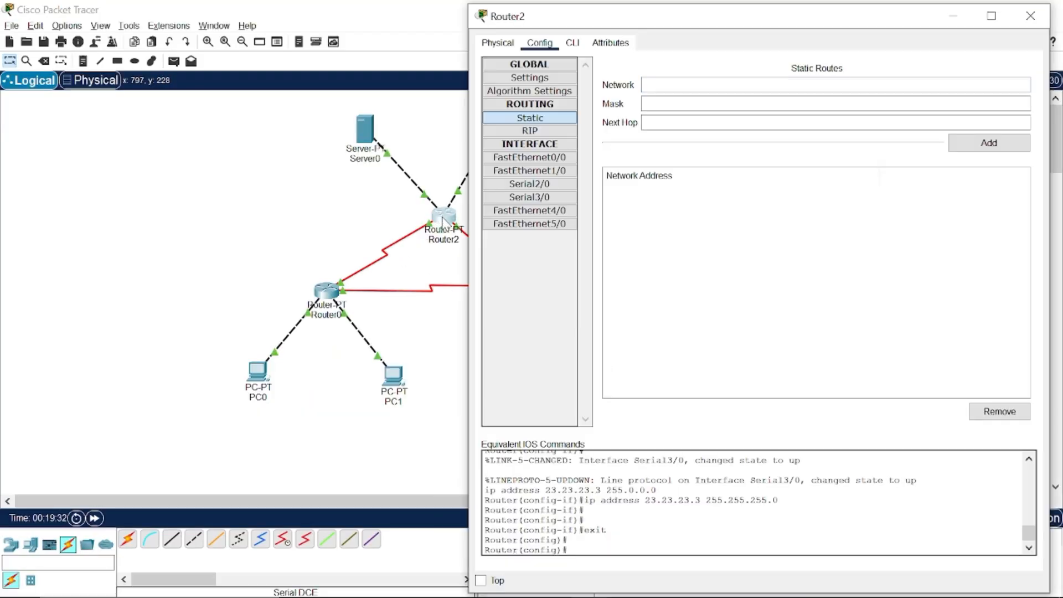
pyautogui.click(698, 86)
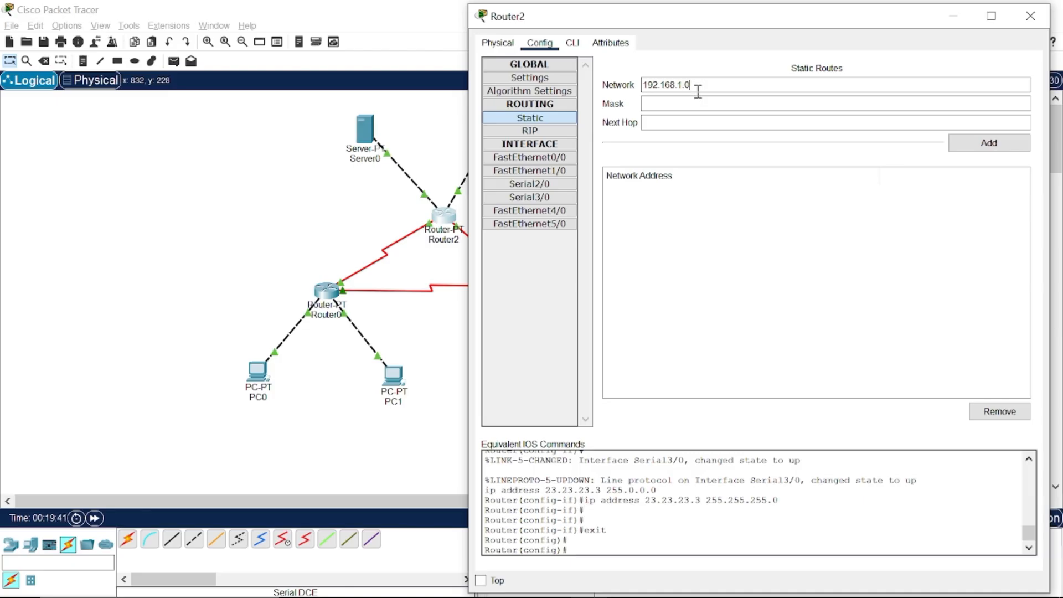
pyautogui.click(707, 104)
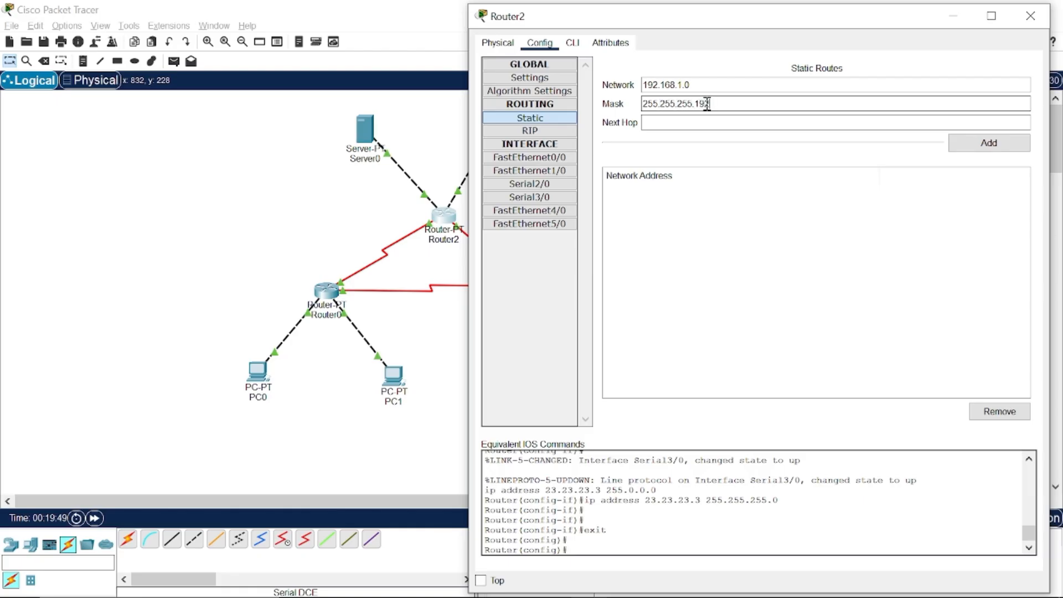
pyautogui.click(704, 122)
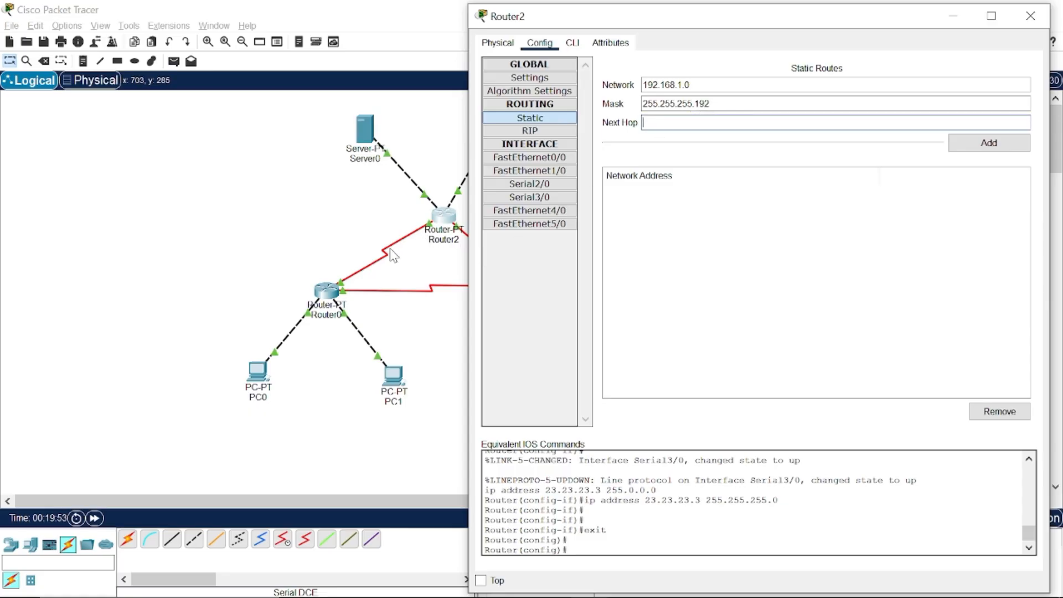
# - Check the Router0–Router2 link in the browser's diagram, return to Packet Tracer, and add the static route with next hop 13.13.13.0
pyautogui.click(551, 582)
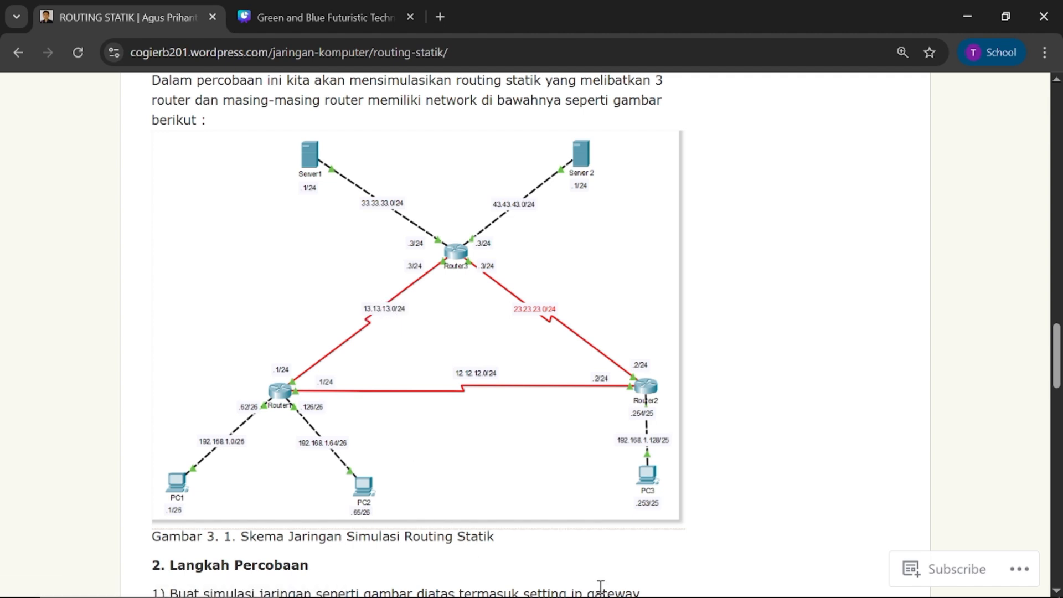
pyautogui.moveTo(588, 595)
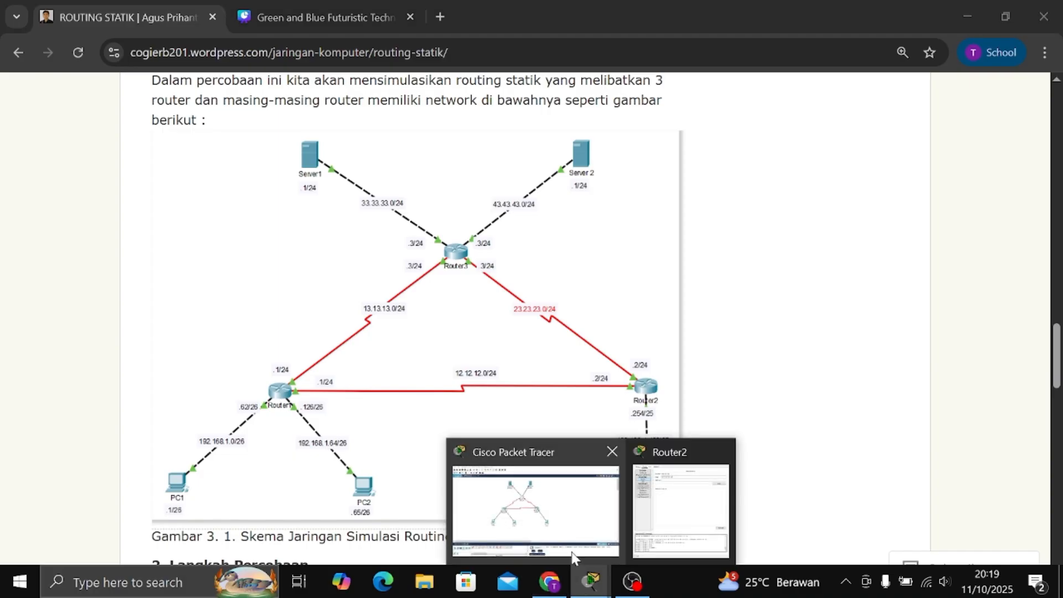
pyautogui.click(573, 489)
pyautogui.click(443, 221)
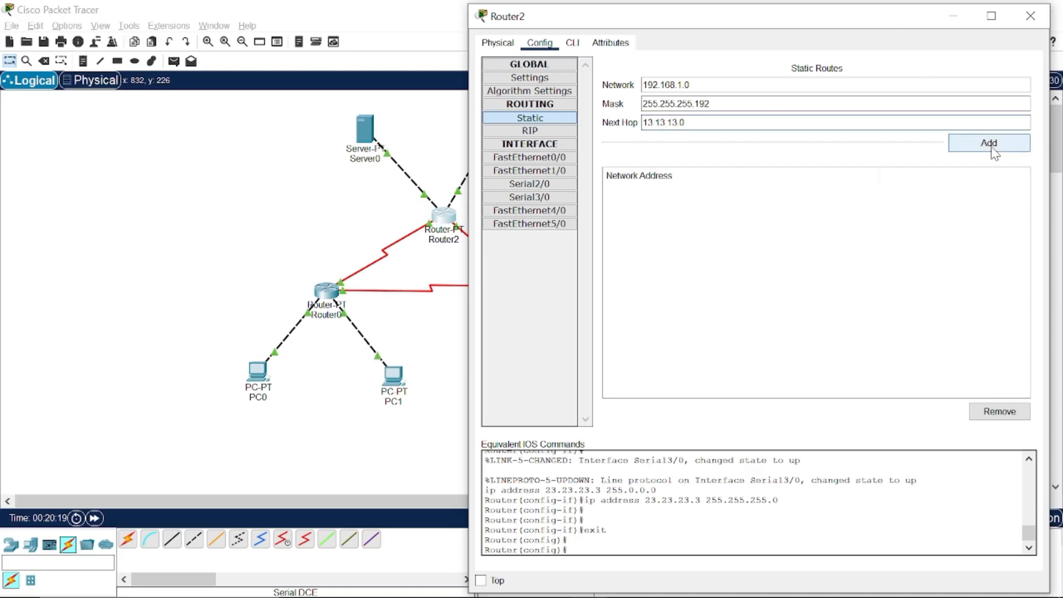
pyautogui.click(970, 139)
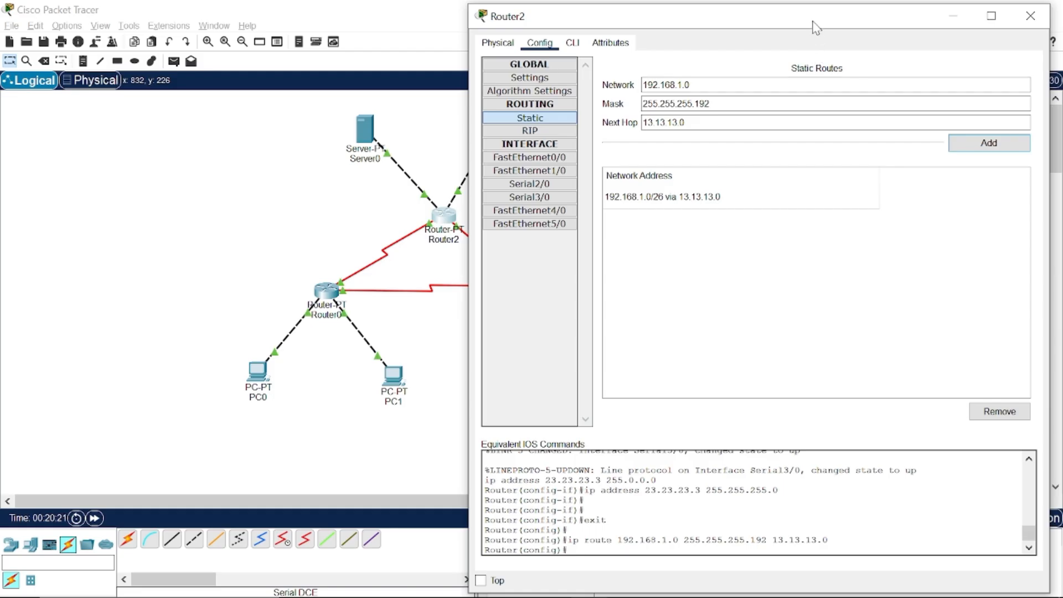
# - Look up PC1's network address in the browser's routing diagram
pyautogui.moveTo(812, 21); pyautogui.dragTo(839, 26)
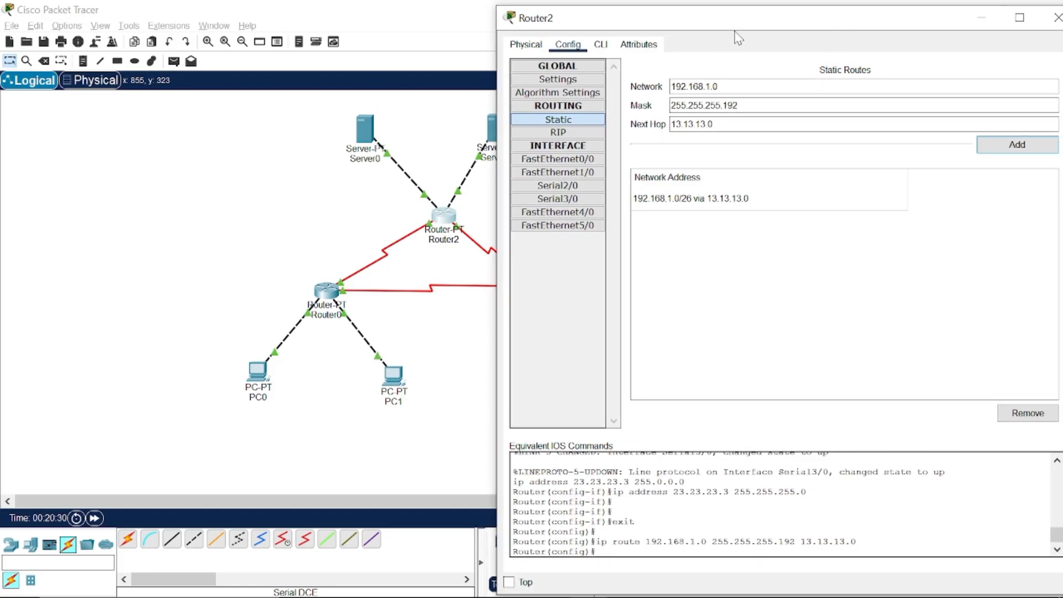
pyautogui.moveTo(746, 9); pyautogui.dragTo(727, 28)
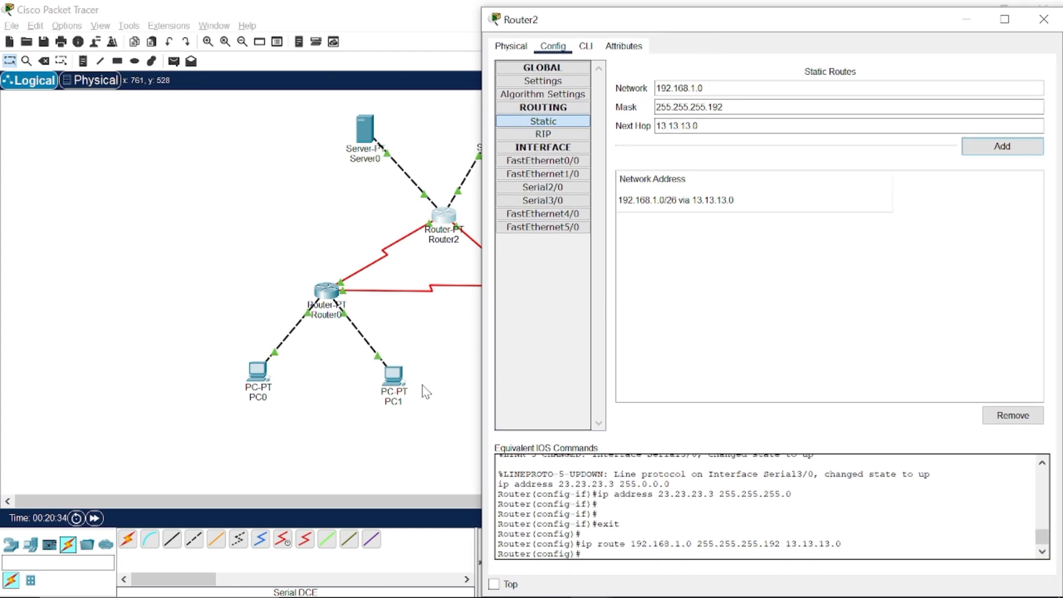
pyautogui.moveTo(494, 594)
pyautogui.click(560, 589)
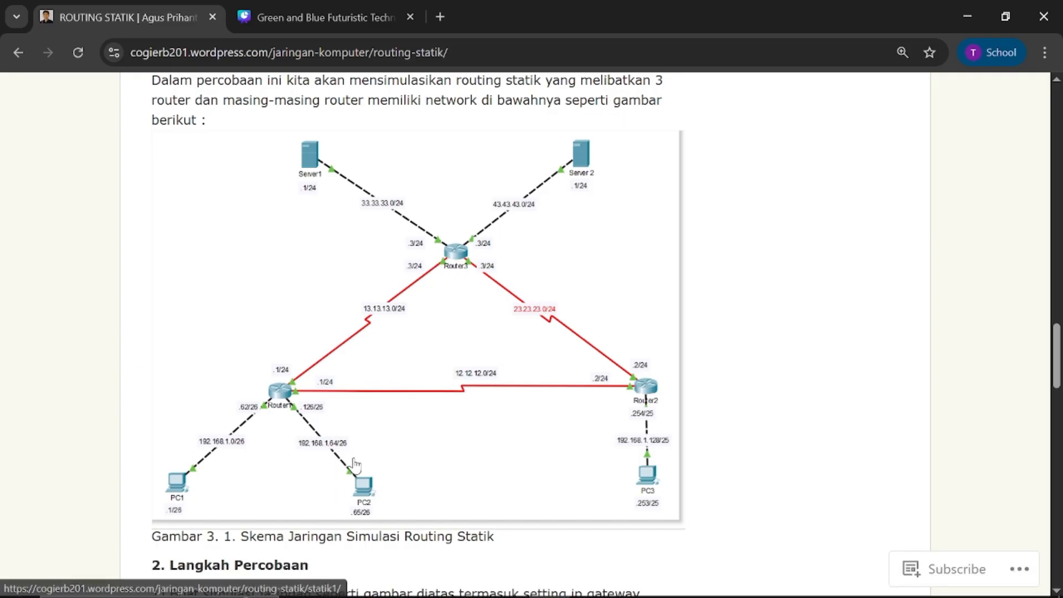
# - Return to Packet Tracer and add a Router2 static route to network 192.168.1.64, mask 255.255.255.192, next hop 13.13.13.0
pyautogui.moveTo(597, 590)
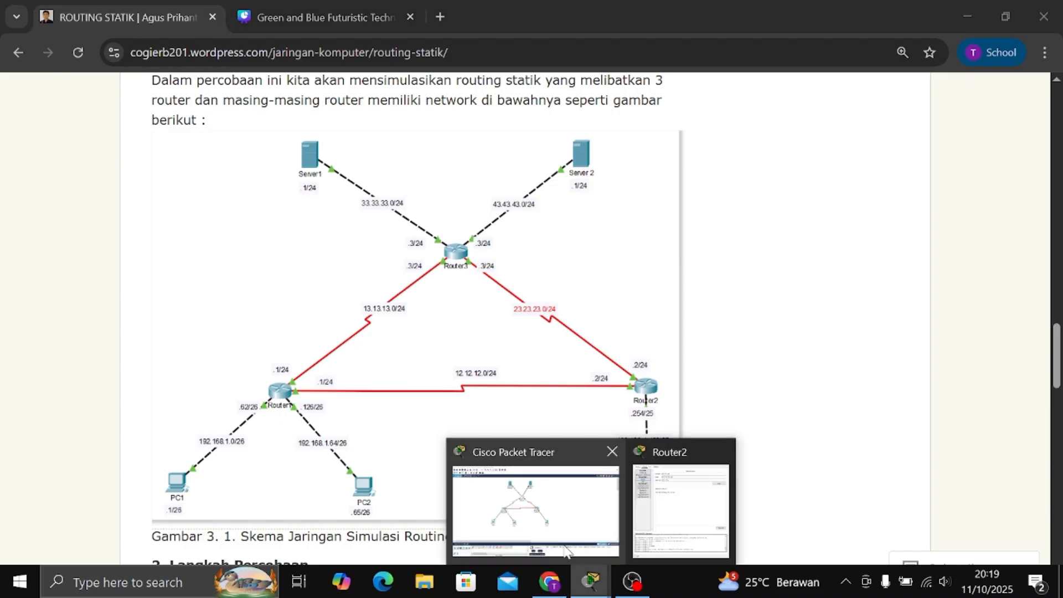
pyautogui.click(559, 515)
pyautogui.click(431, 242)
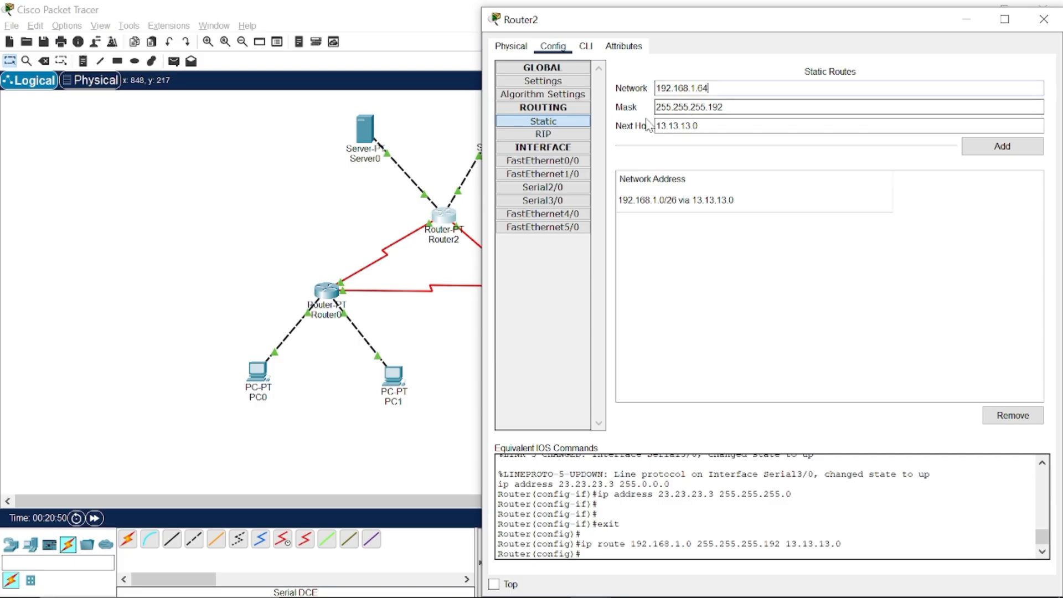
pyautogui.click(723, 108)
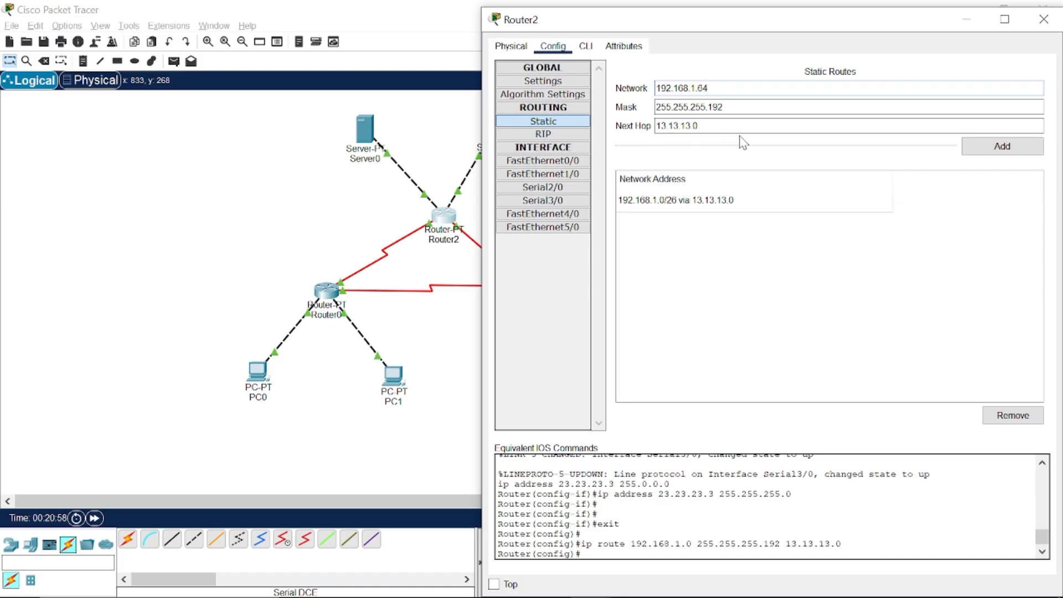
pyautogui.click(987, 147)
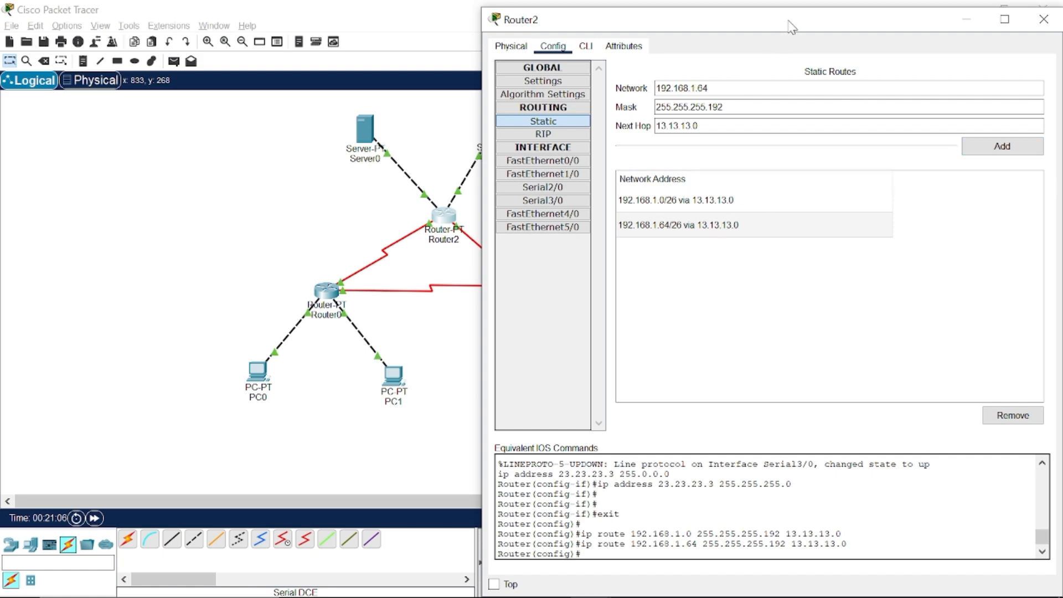
# - Look up PC2's network in the browser's diagram, return to Packet Tracer, and enter network 192.168.1.128 with mask 255.255.255.128 for Router2's next static route
pyautogui.moveTo(792, 27)
pyautogui.mouseDown()
pyautogui.moveTo(815, 42)
pyautogui.moveTo(947, 25)
pyautogui.moveTo(784, 20)
pyautogui.mouseUp()
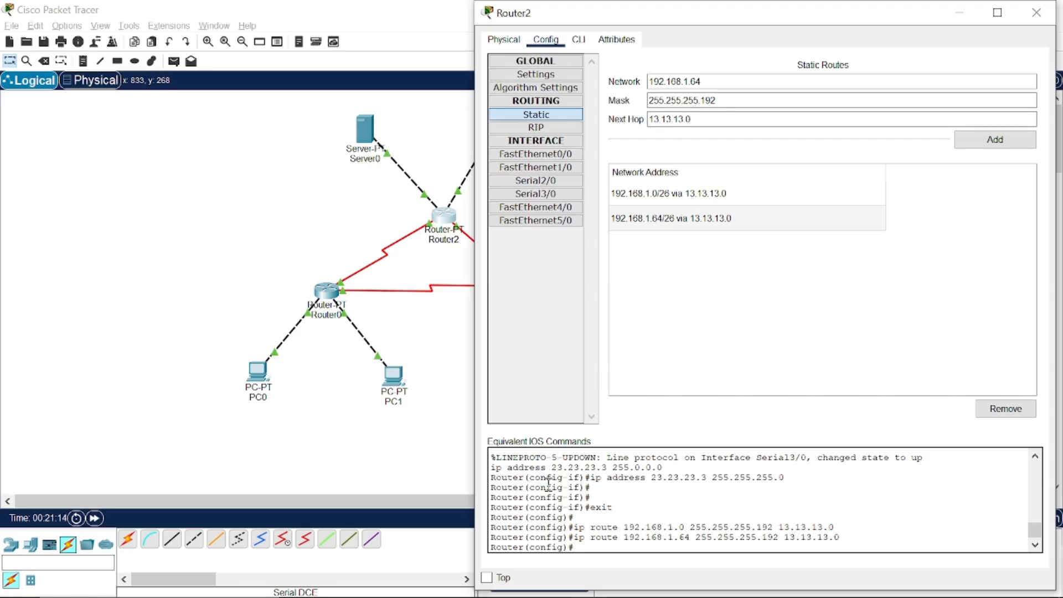
pyautogui.click(550, 582)
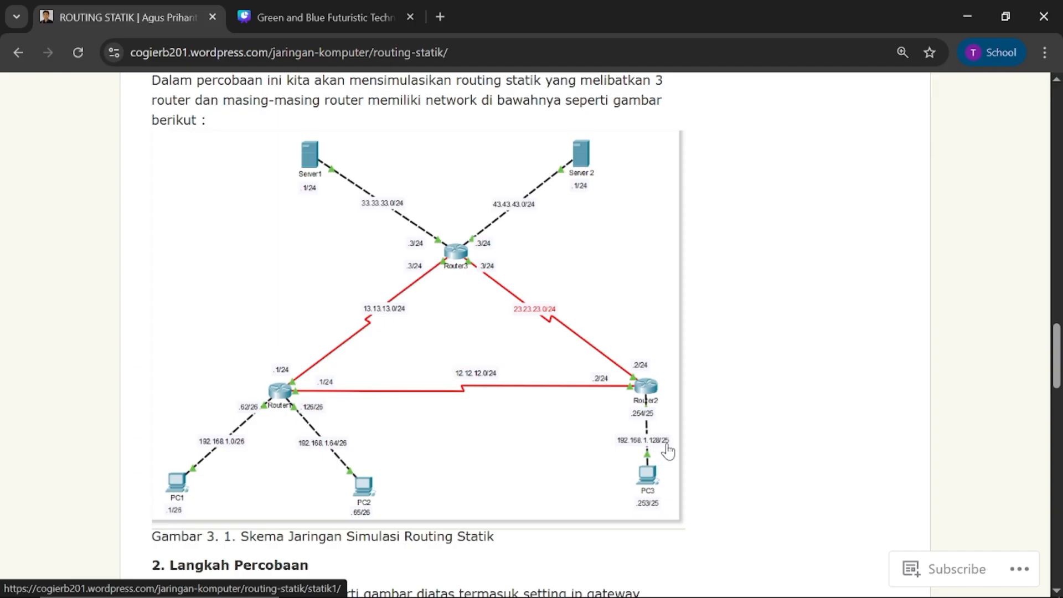
pyautogui.moveTo(576, 595)
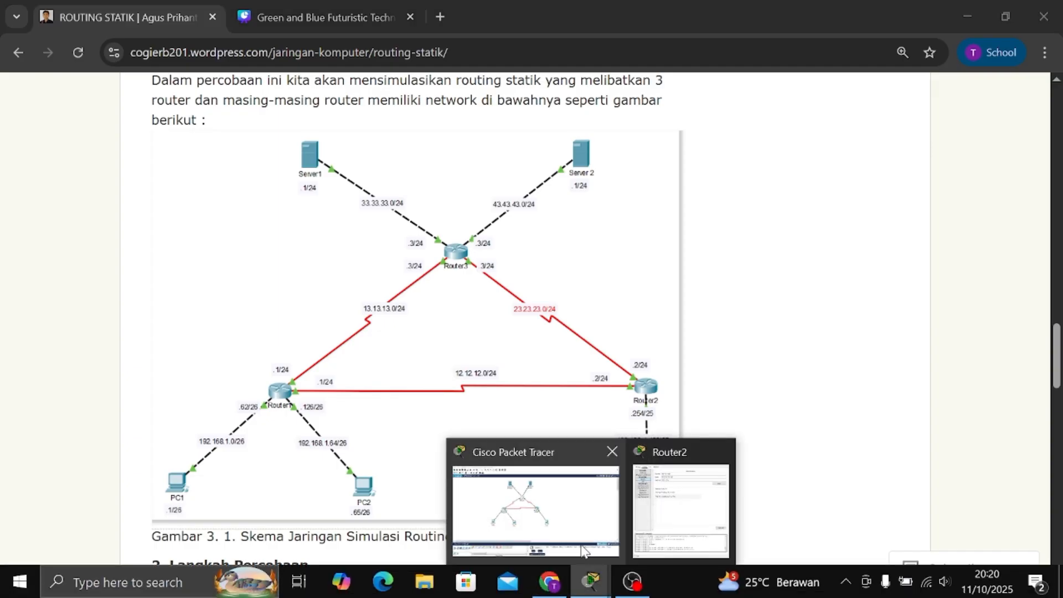
pyautogui.click(581, 510)
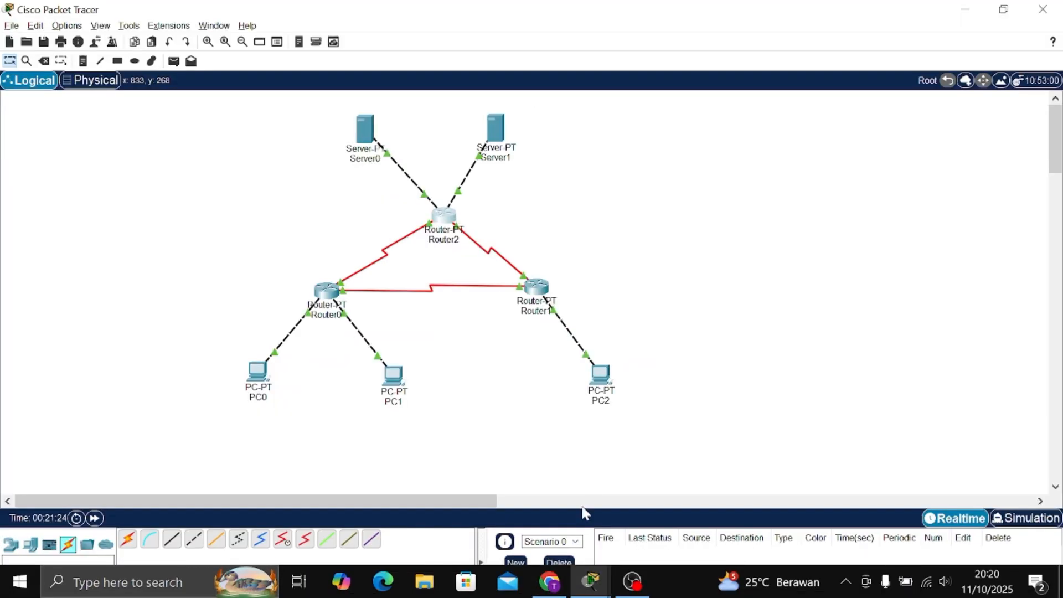
pyautogui.click(537, 289)
pyautogui.click(934, 20)
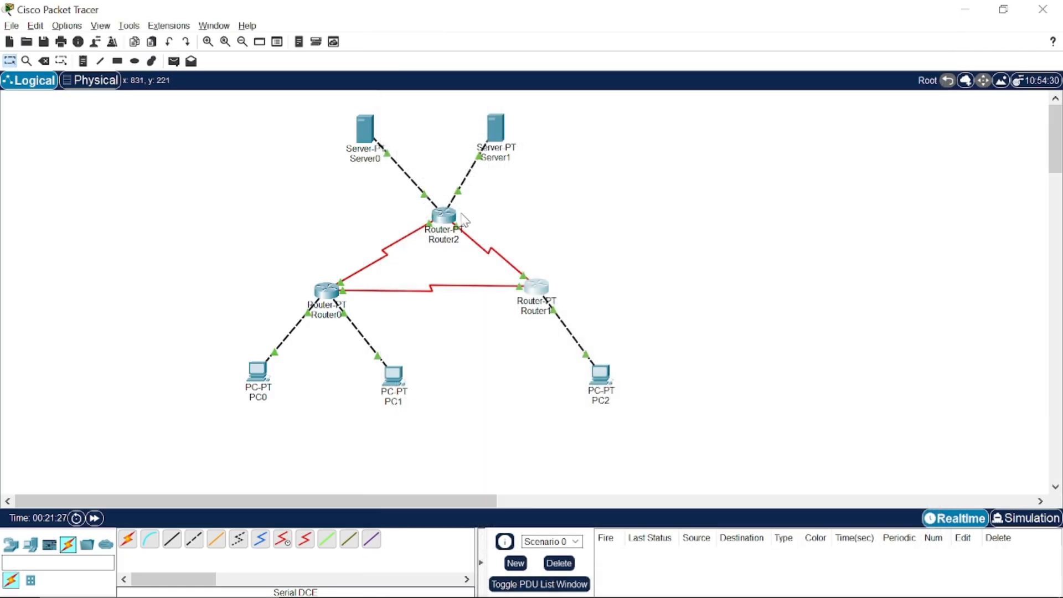
pyautogui.click(443, 216)
pyautogui.click(729, 78)
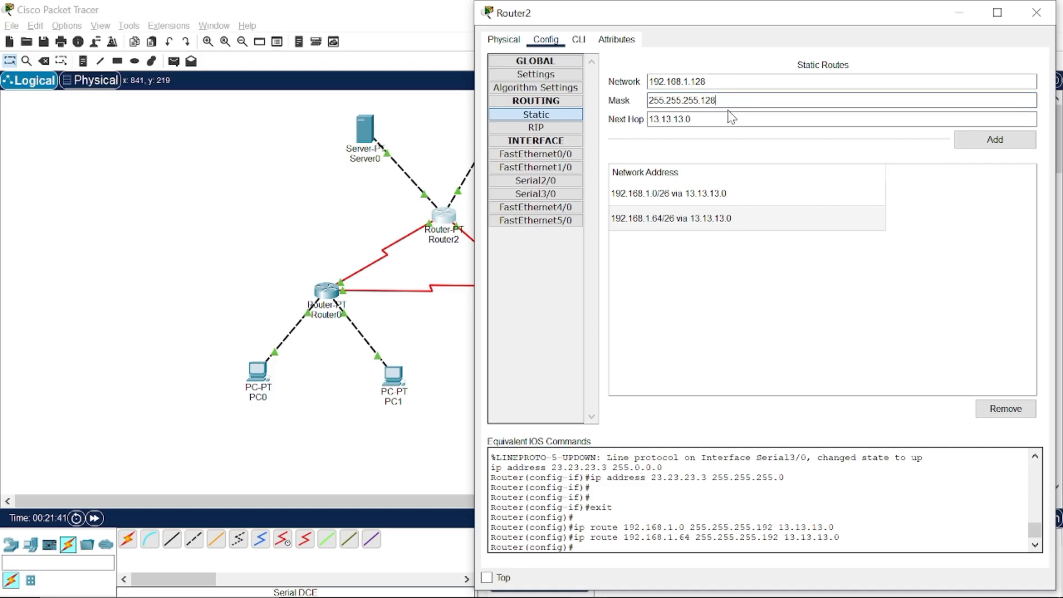
# - Check the Router1–Router2 link in the browser's diagram, return to Packet Tracer, and add the static route with next hop 23.23.23.0
pyautogui.moveTo(759, 17); pyautogui.dragTo(804, 20)
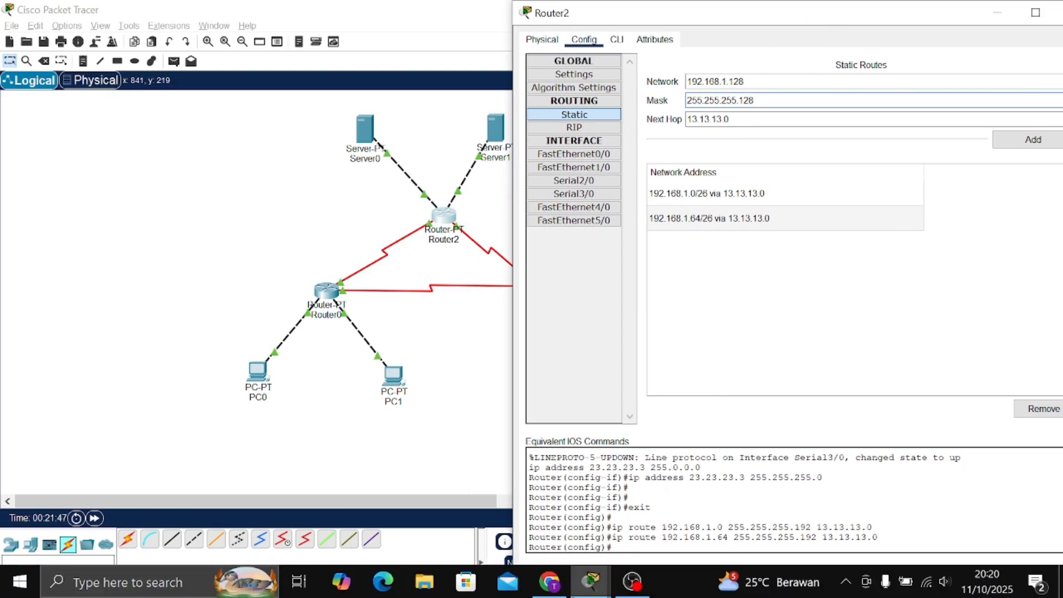
pyautogui.click(556, 586)
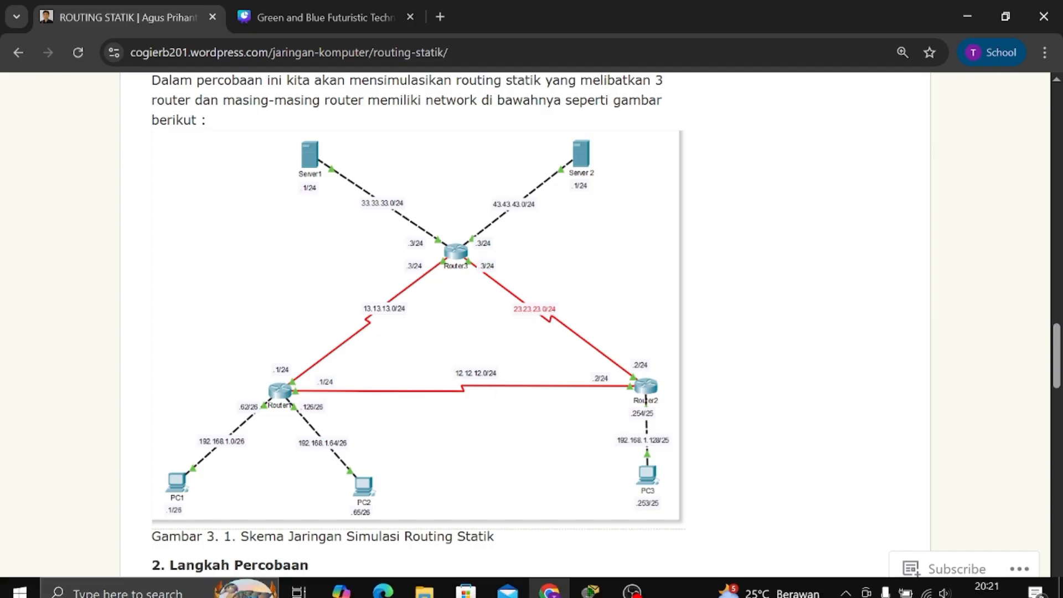
pyautogui.moveTo(590, 582)
pyautogui.click(587, 548)
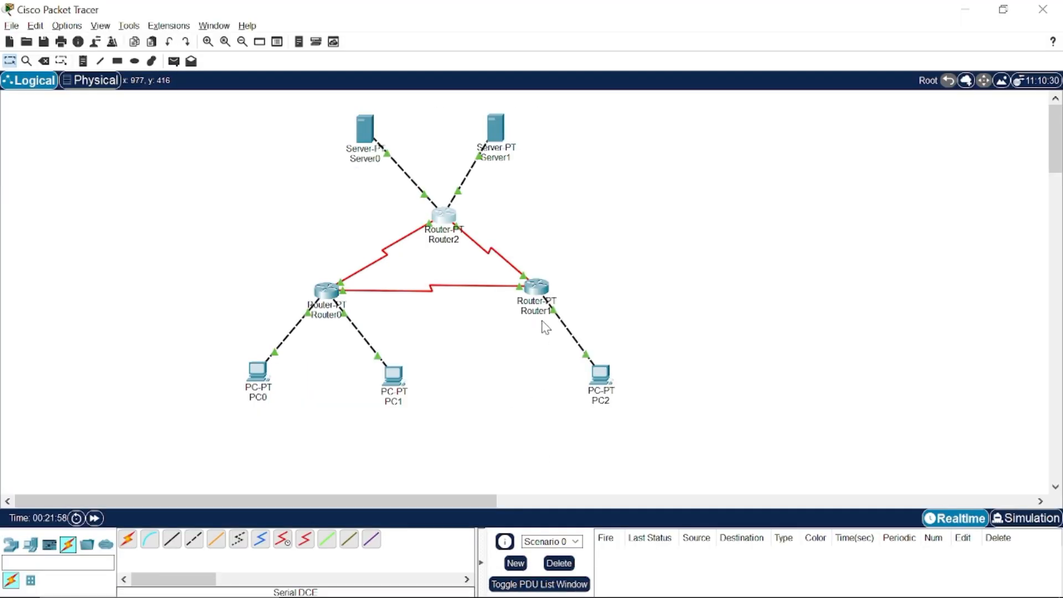
pyautogui.click(450, 222)
pyautogui.click(766, 118)
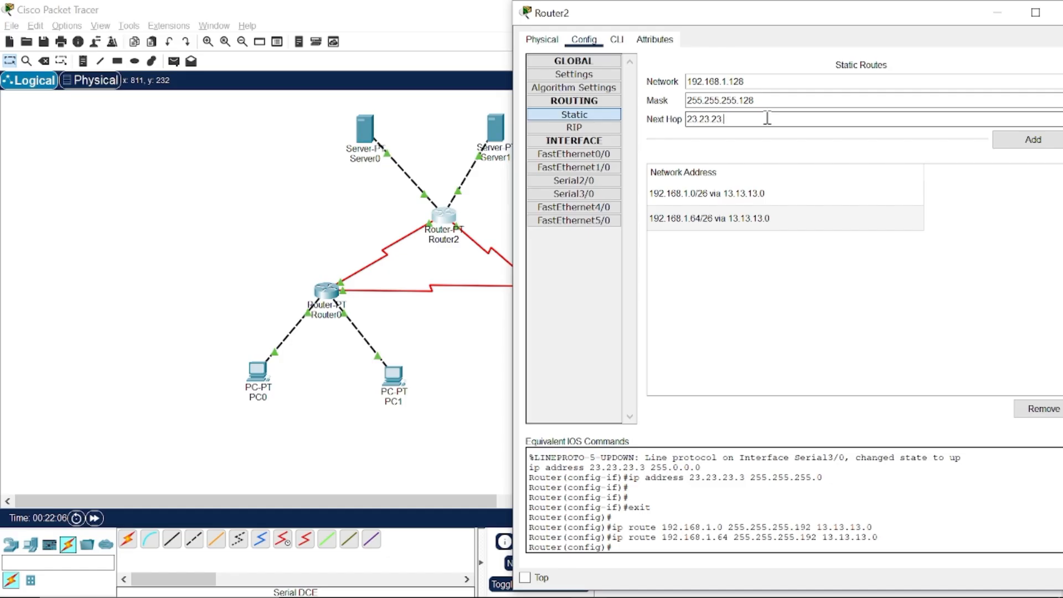
pyautogui.moveTo(868, 14); pyautogui.dragTo(780, 16)
pyautogui.click(946, 142)
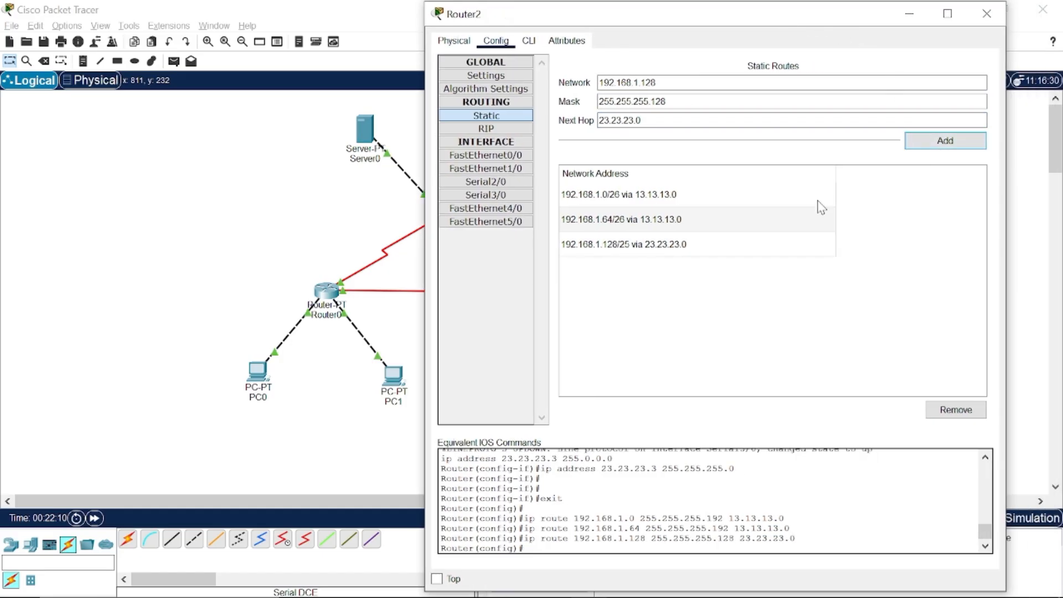
pyautogui.moveTo(656, 3); pyautogui.dragTo(761, 3)
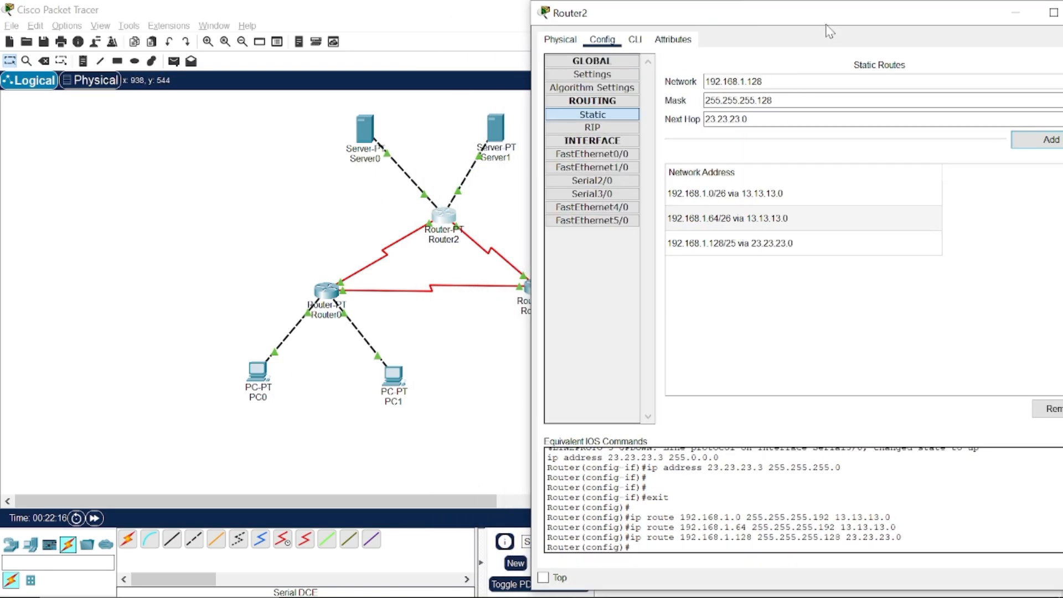
pyautogui.moveTo(826, 25); pyautogui.dragTo(703, 25)
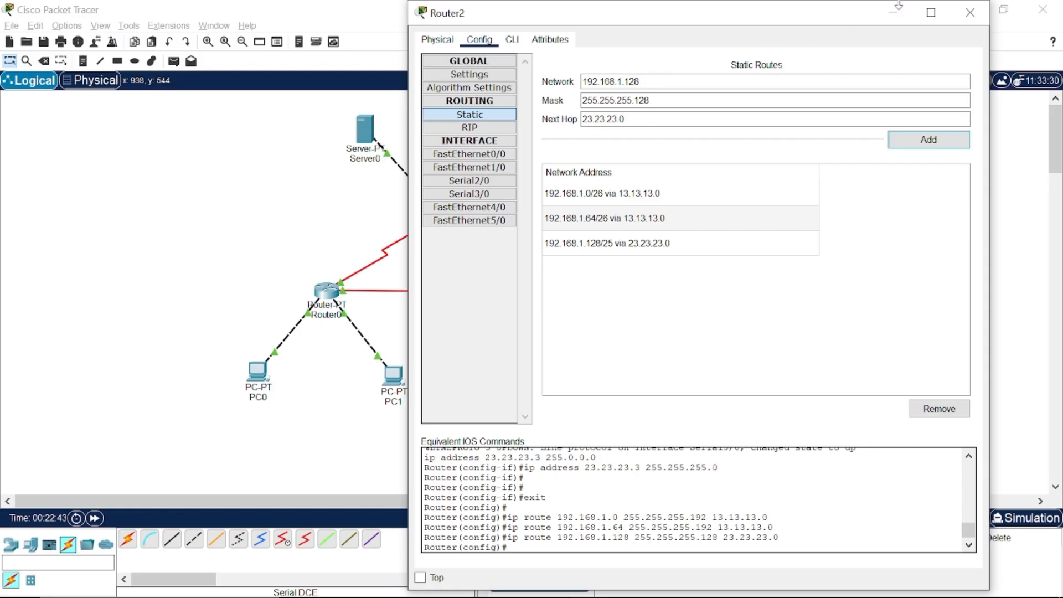
# - Close Router2's settings and open Router0's static routing configuration
pyautogui.click(970, 12)
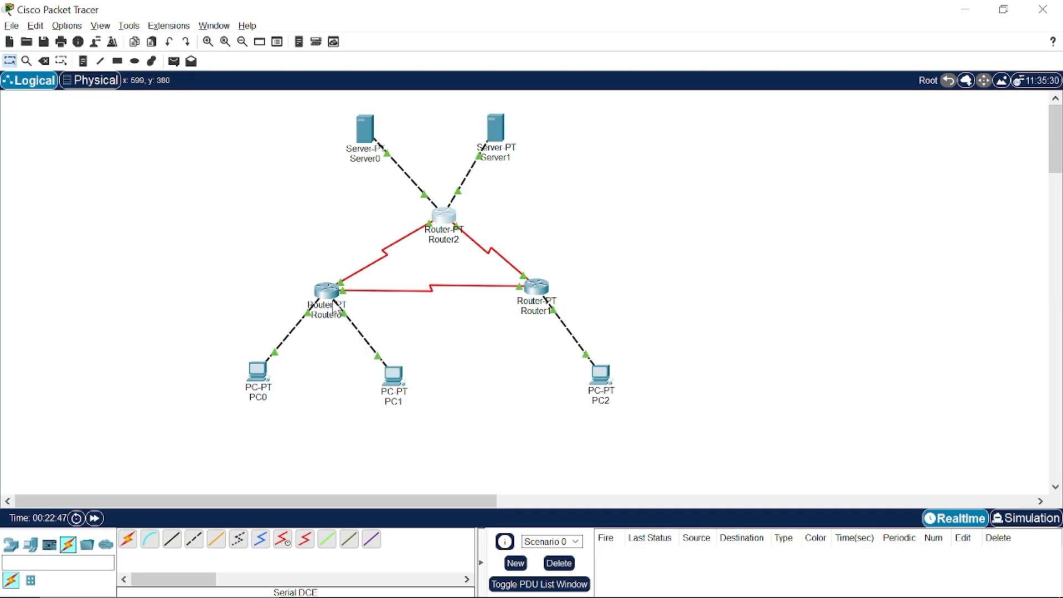
pyautogui.moveTo(335, 301)
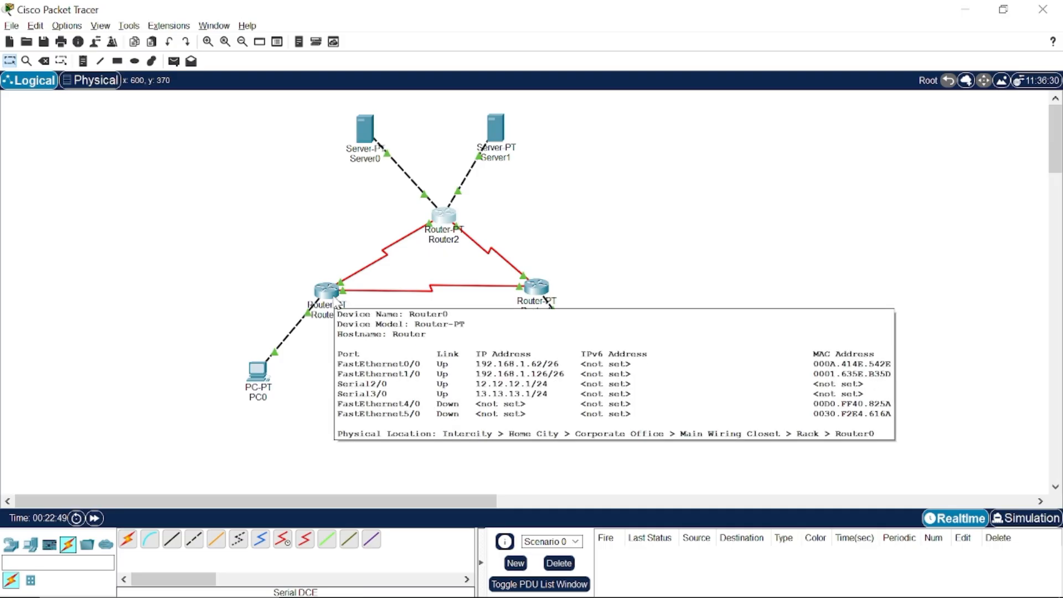
pyautogui.click(335, 297)
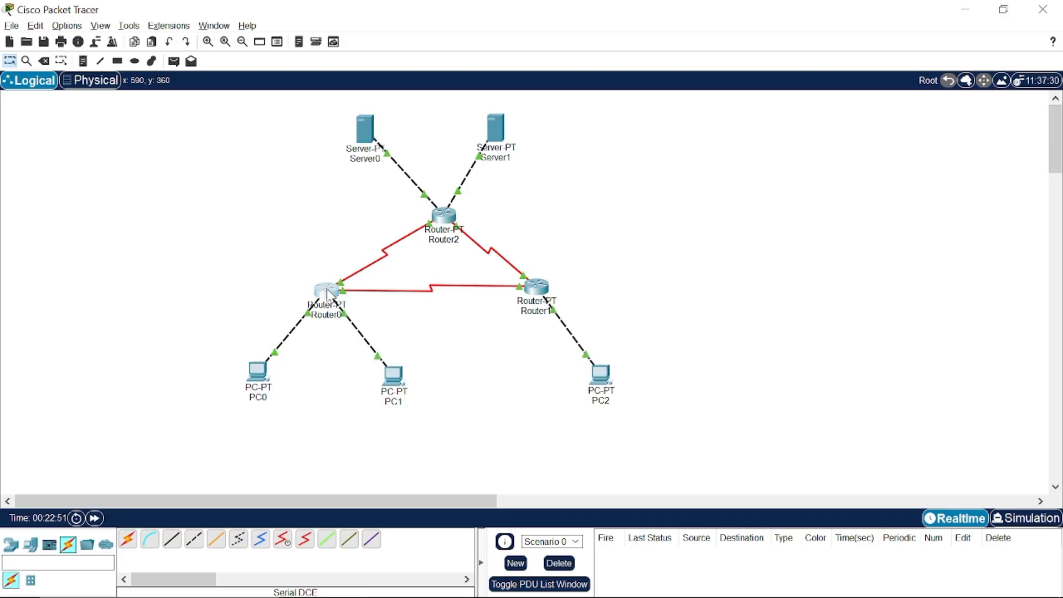
pyautogui.click(446, 121)
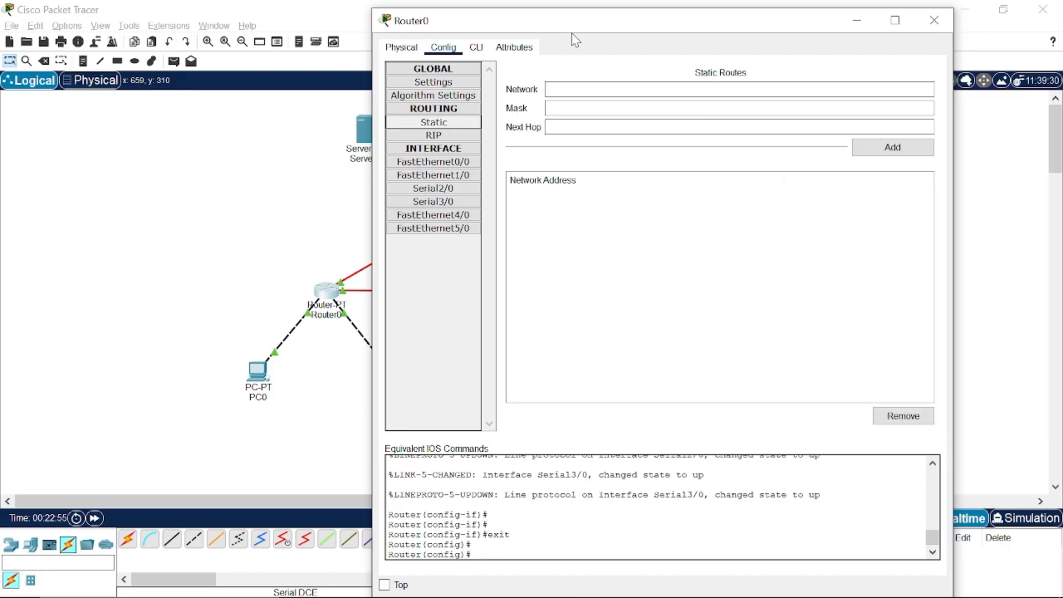
pyautogui.moveTo(582, 27); pyautogui.dragTo(726, 25)
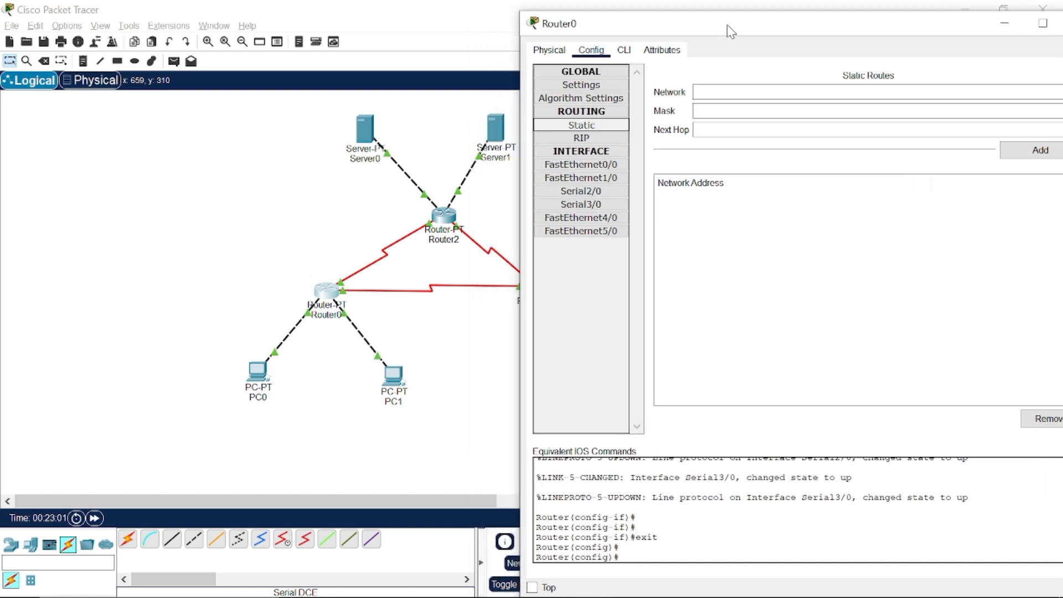
pyautogui.moveTo(726, 25); pyautogui.dragTo(611, 25)
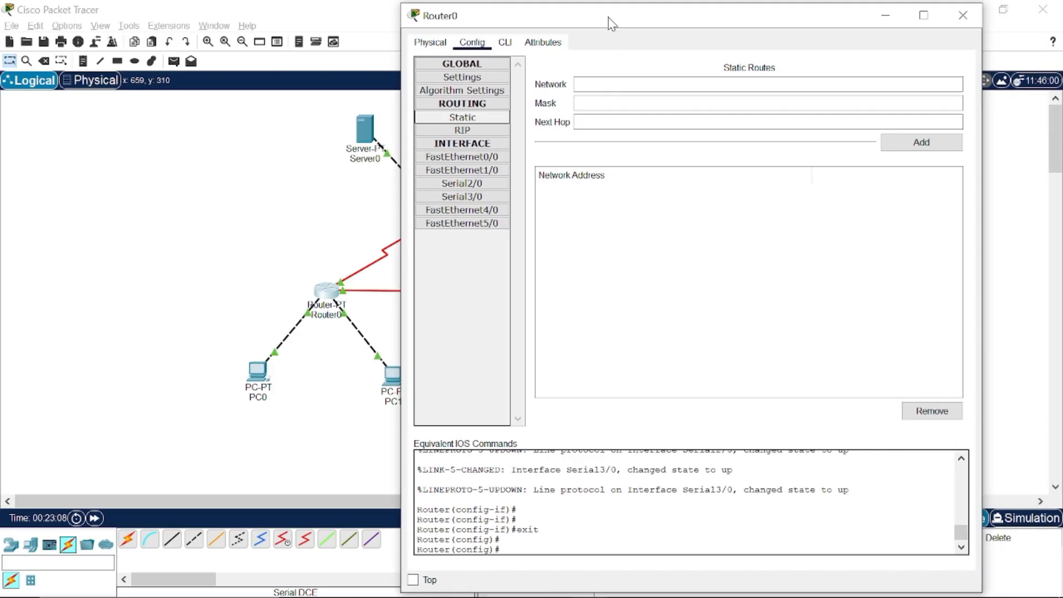
# - Look up Server0's network in the browser's diagram, return to Packet Tracer, and enter network 33.33.33.0 with mask 255.255.255.0 for Router0's static route
pyautogui.click(623, 85)
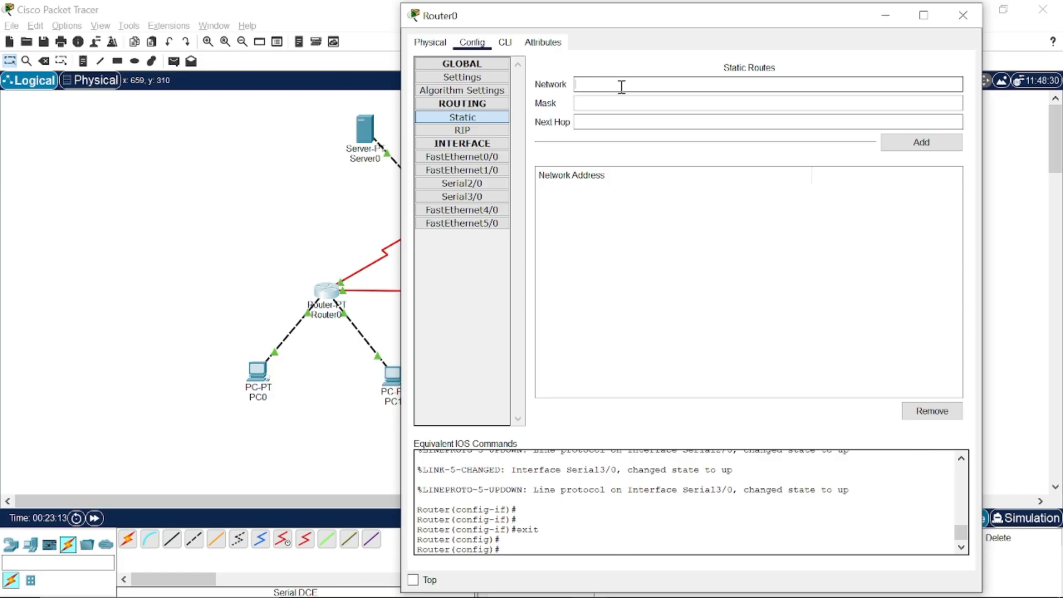
pyautogui.moveTo(592, 585)
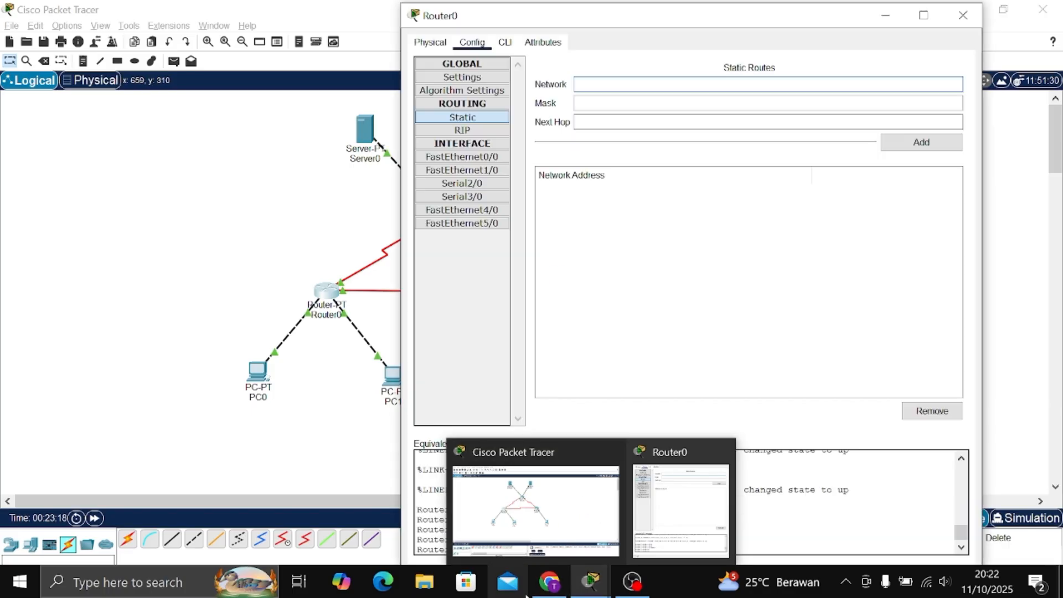
pyautogui.click(549, 583)
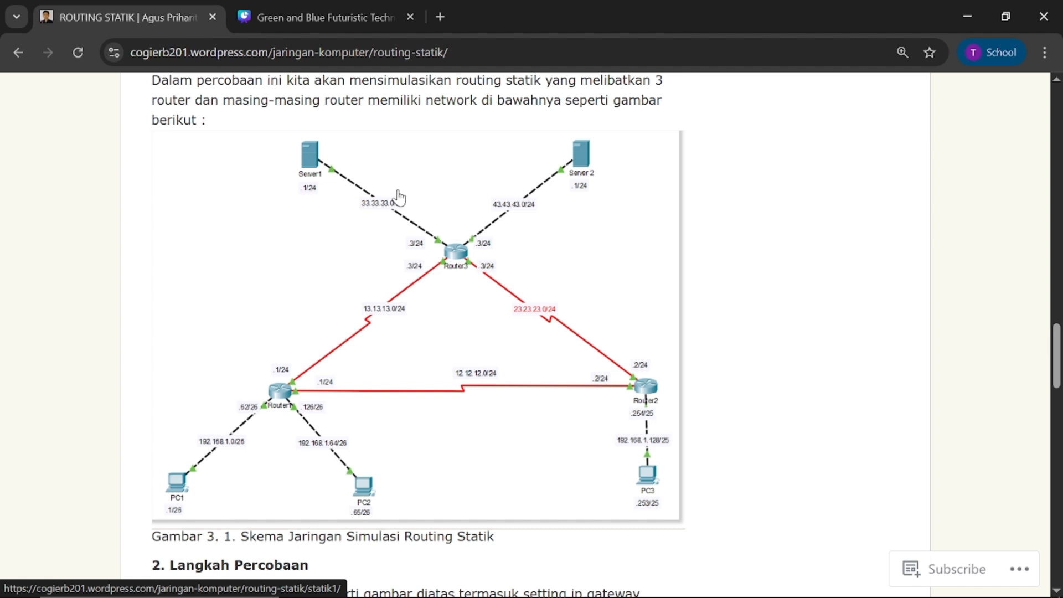
pyautogui.moveTo(548, 593)
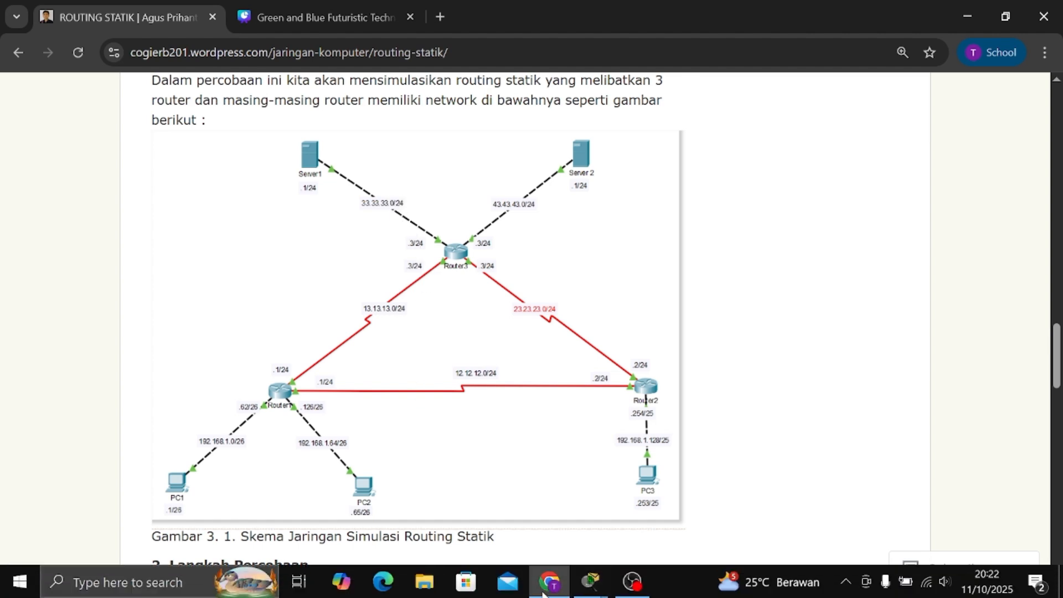
pyautogui.click(598, 580)
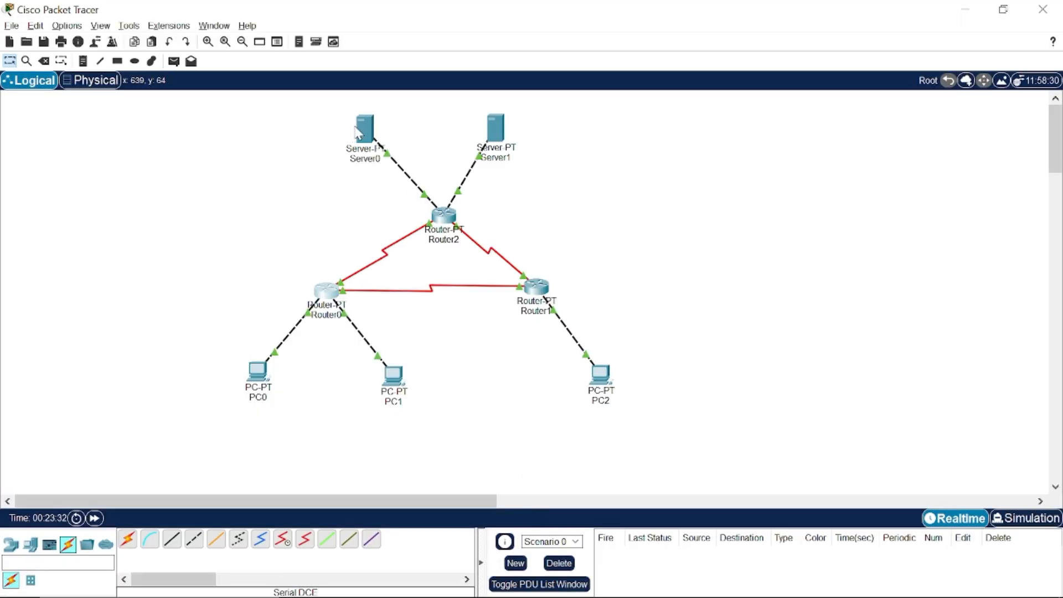
pyautogui.click(338, 295)
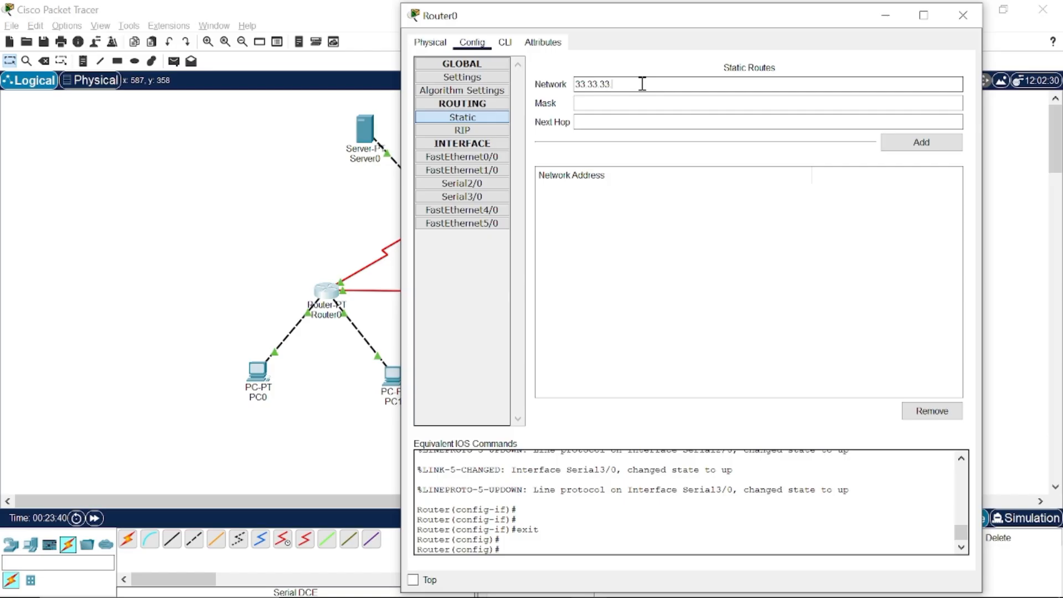
pyautogui.click(599, 101)
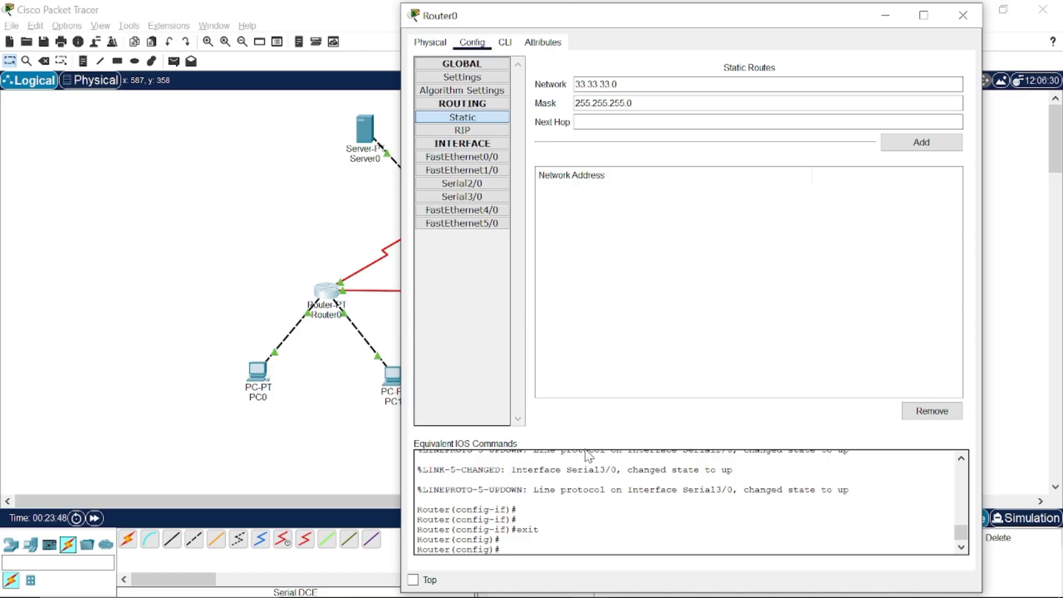
# - Check the Router0–Router2 link in the browser's diagram, return to Packet Tracer, and add Router0's static route with next hop 13.13.13.0
pyautogui.moveTo(586, 597)
pyautogui.click(554, 585)
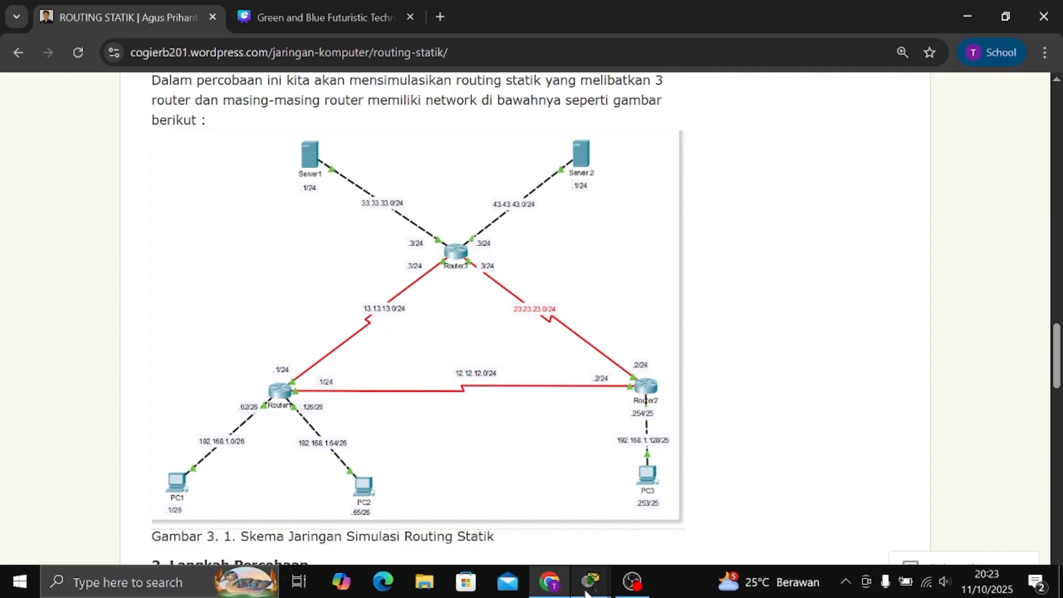
pyautogui.click(588, 590)
pyautogui.click(567, 504)
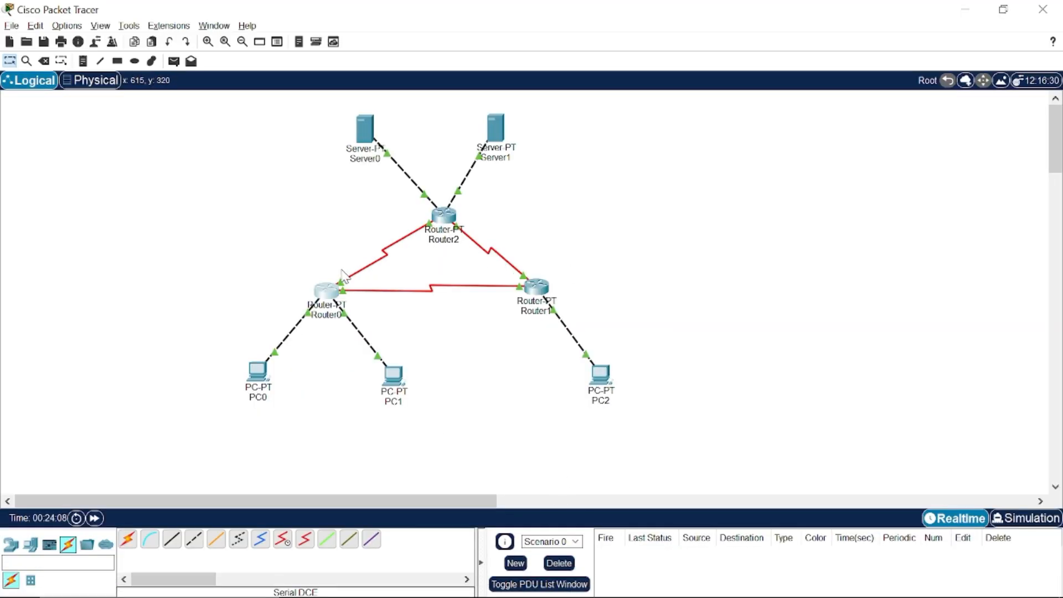
pyautogui.click(339, 291)
pyautogui.click(661, 123)
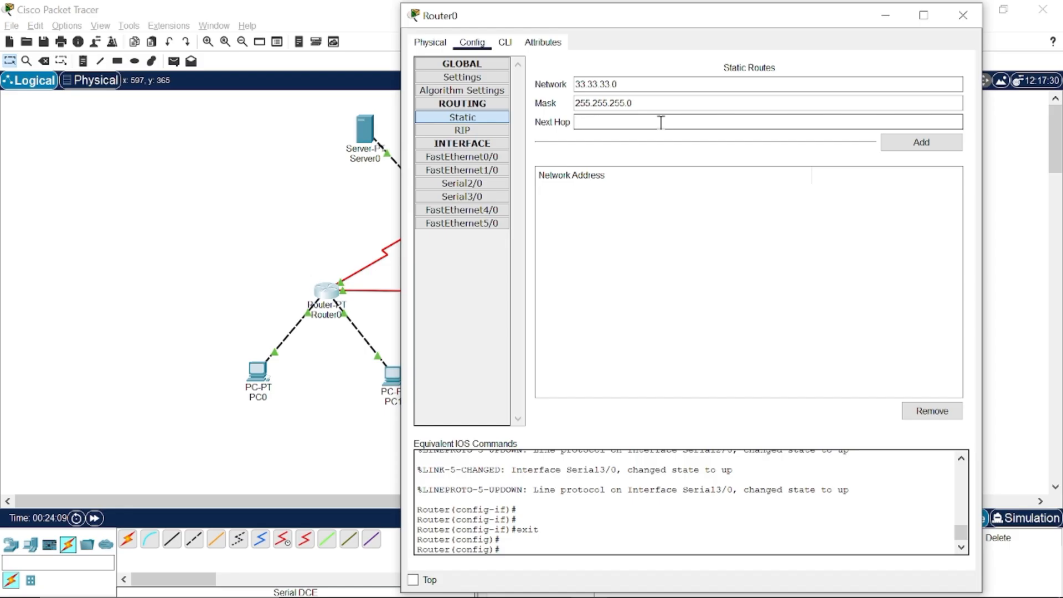
pyautogui.write('12.13.13.0')
pyautogui.click(920, 143)
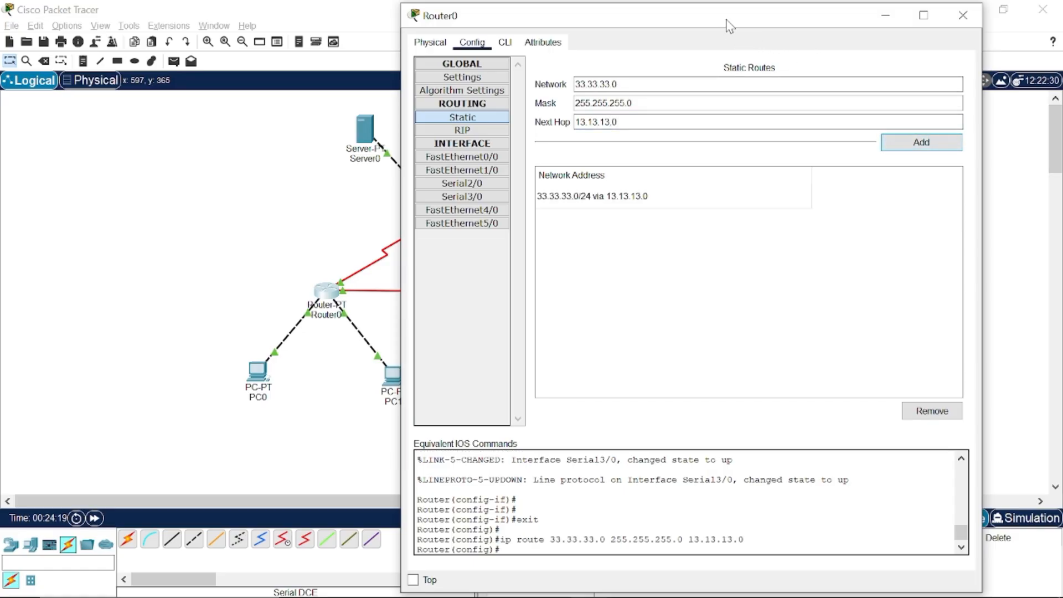
# - Look up Server1's network in the browser's diagram, return to Packet Tracer, and enter network 43.43.43.0 for Router0's next static route
pyautogui.moveTo(730, 25); pyautogui.dragTo(823, 22)
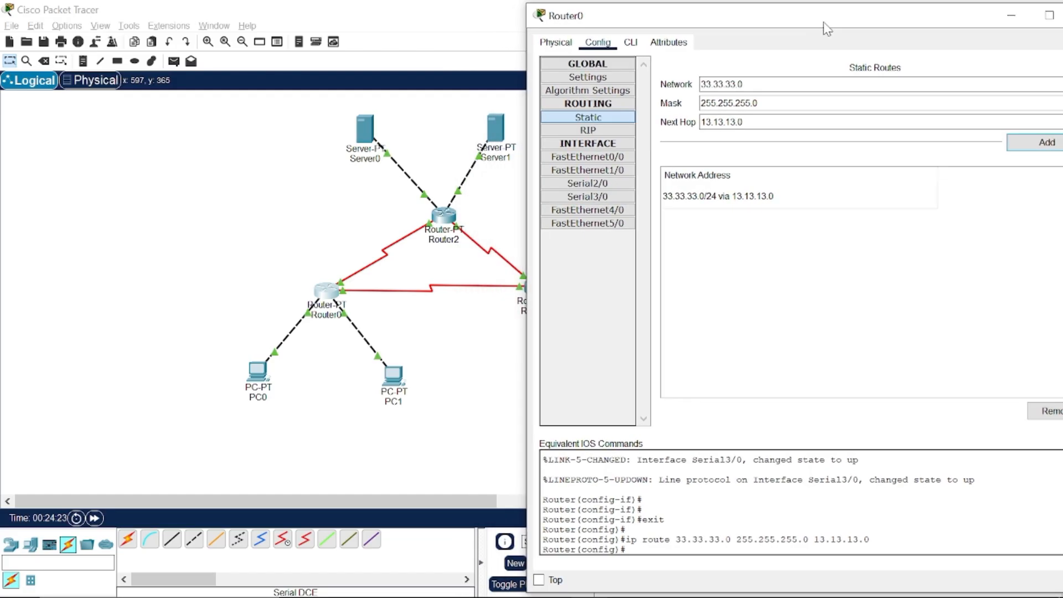
pyautogui.moveTo(823, 22); pyautogui.dragTo(781, 24)
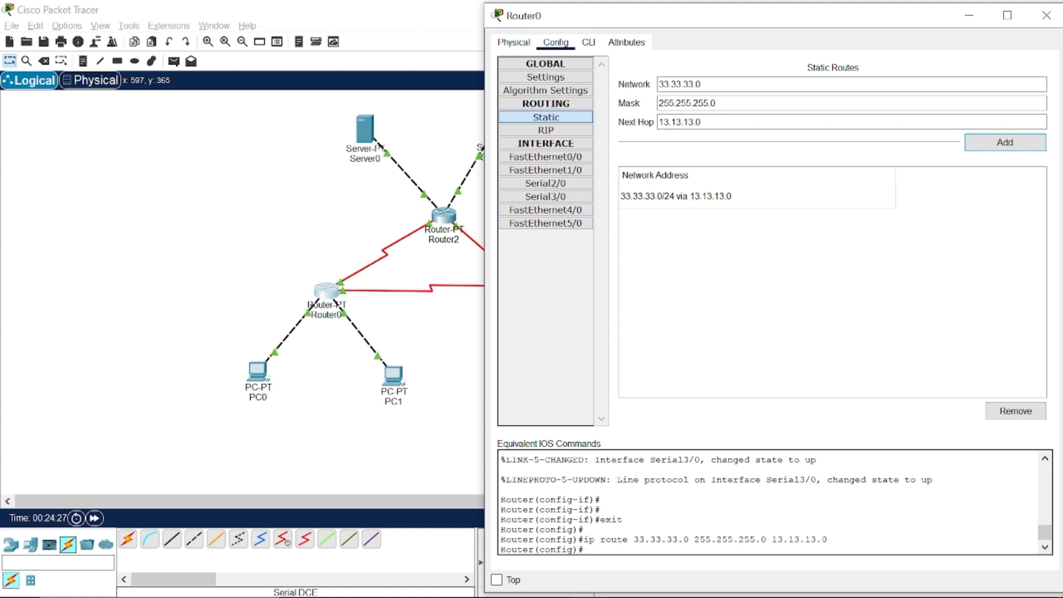
pyautogui.click(547, 583)
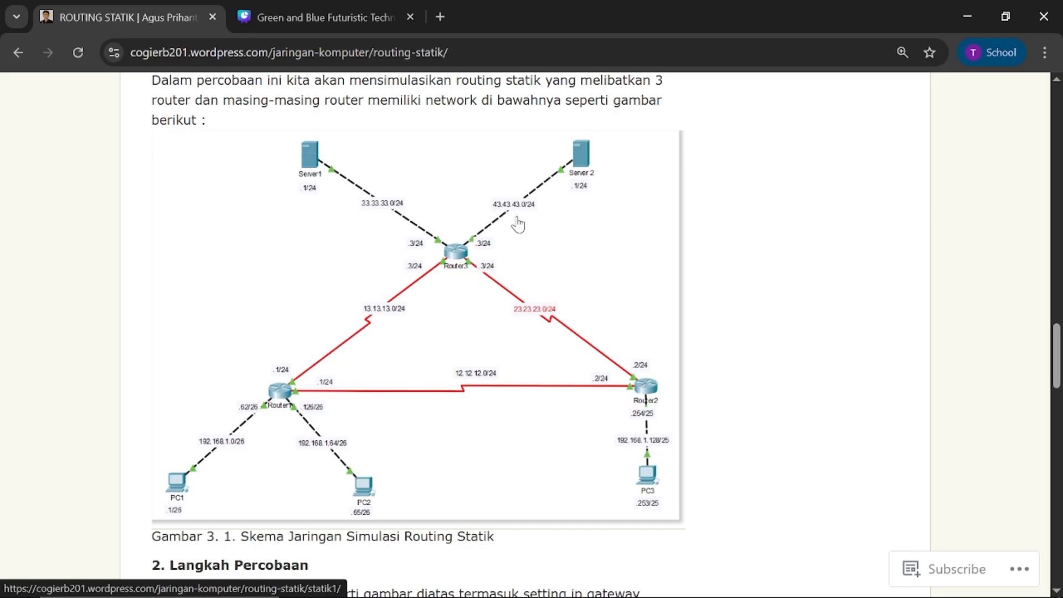
pyautogui.moveTo(650, 564)
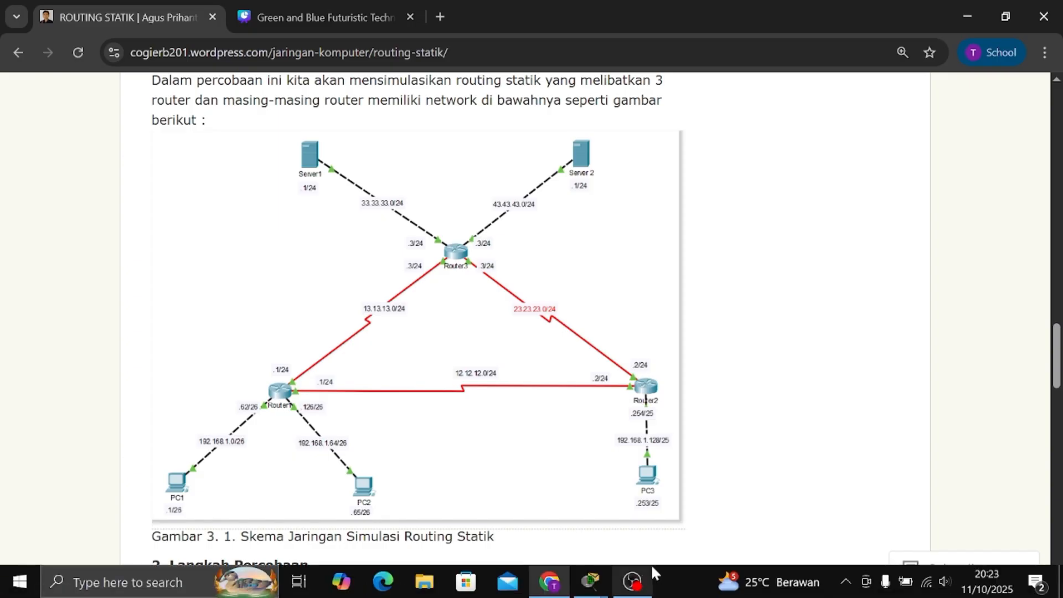
pyautogui.click(532, 499)
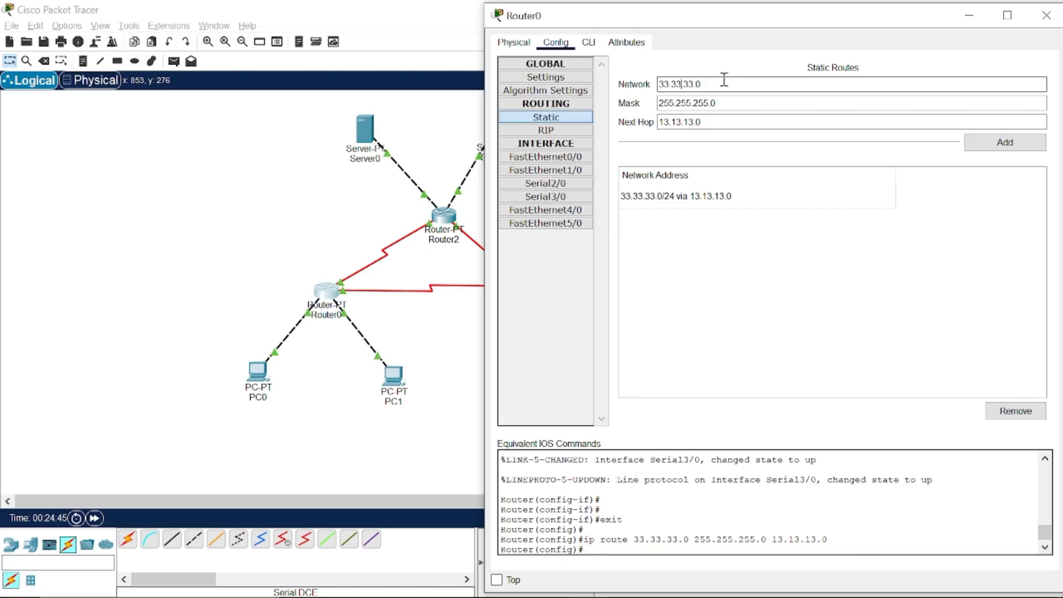
pyautogui.press('BackSpace')
pyautogui.write('4')
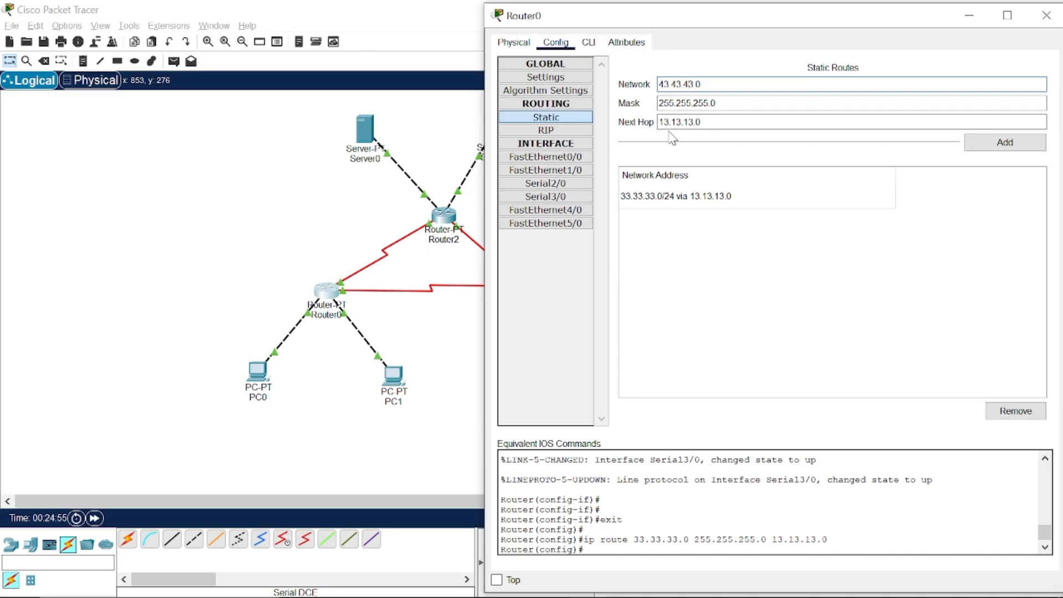
# - Check the next hop against the topology diagram and add Router0's static route to 43.43.43.0/24 via 13.13.13.0
pyautogui.click(550, 585)
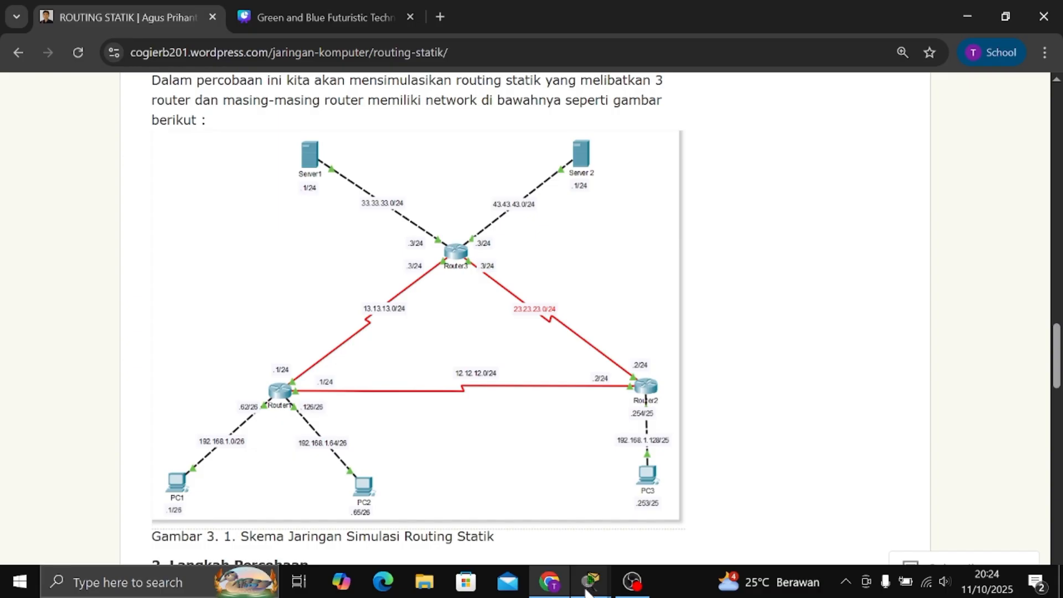
pyautogui.click(586, 589)
pyautogui.click(553, 536)
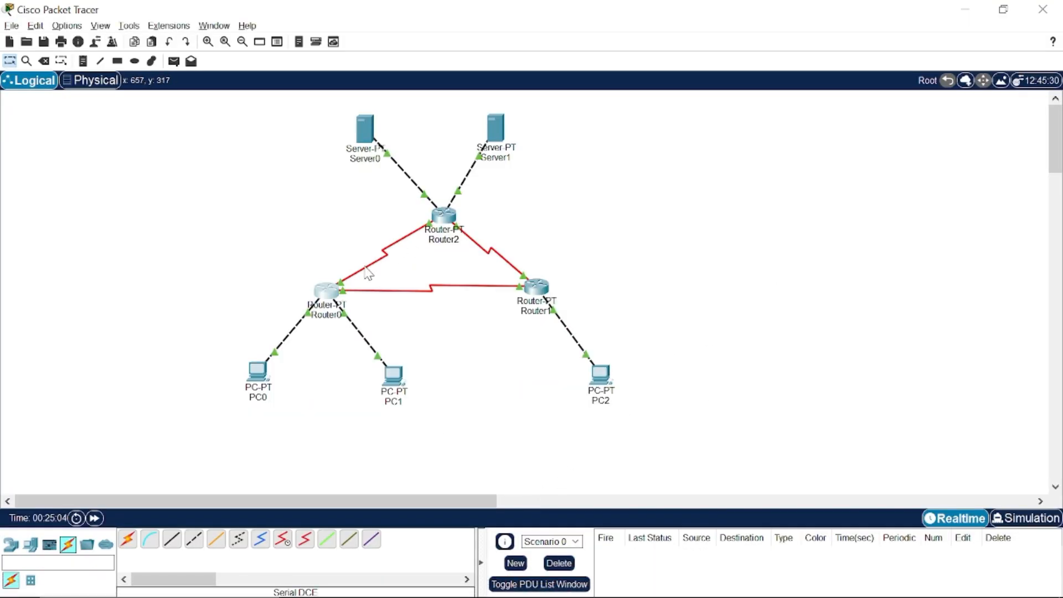
pyautogui.click(978, 142)
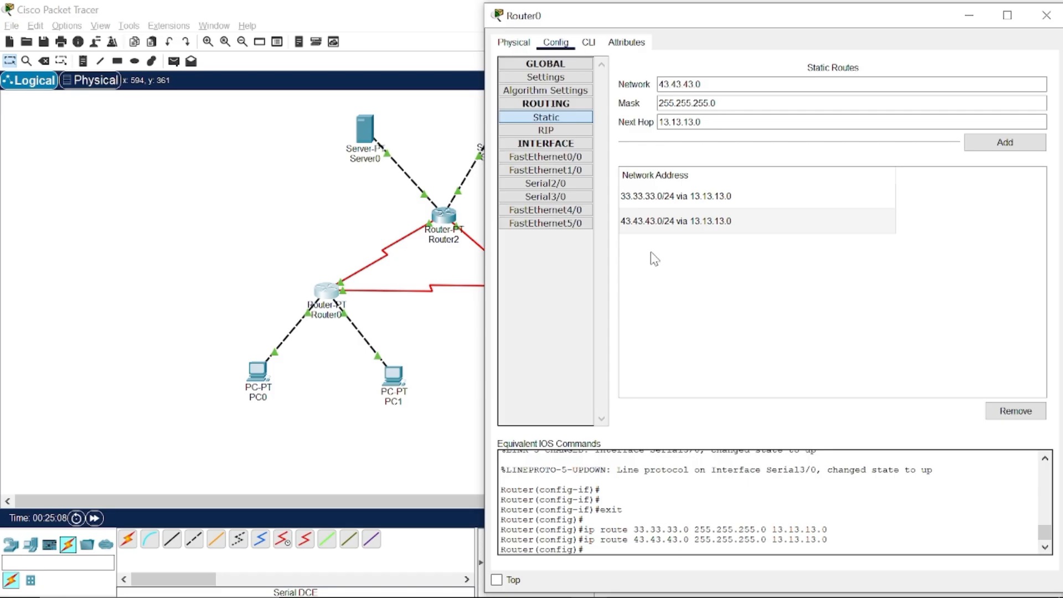
# - Look up PC3's subnet in the topology diagram and enter 192.168.1.128 as the network of Router0's next static route
pyautogui.moveTo(778, 21); pyautogui.dragTo(746, 18)
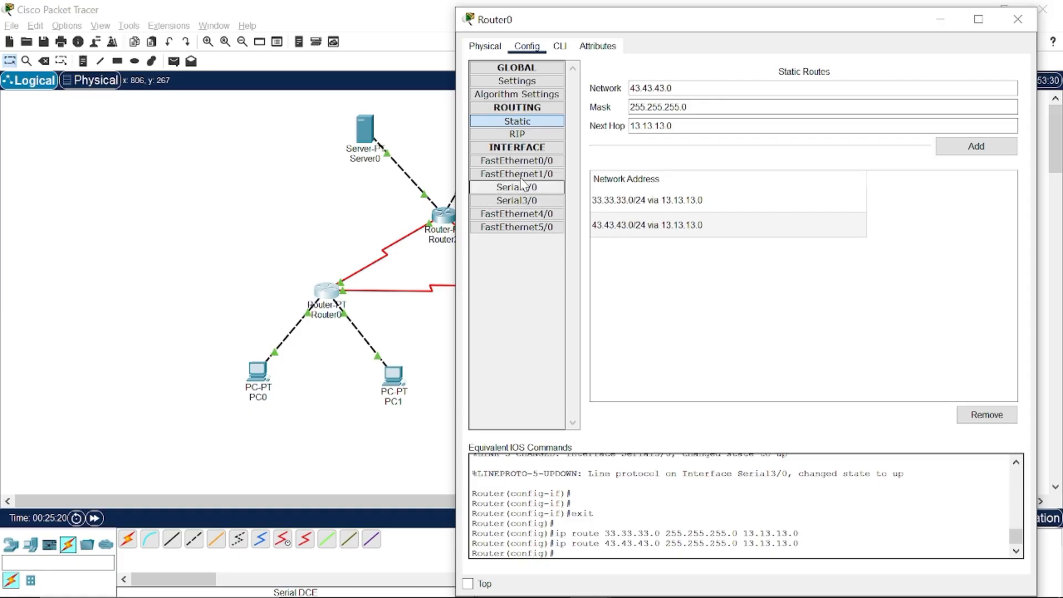
pyautogui.moveTo(682, 31); pyautogui.dragTo(630, 28)
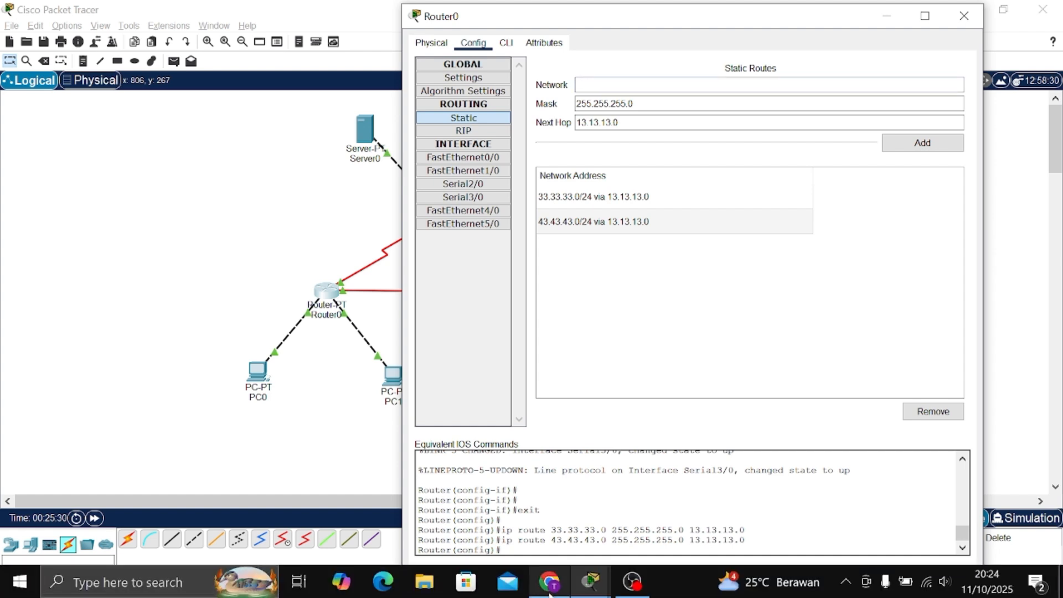
pyautogui.click(549, 581)
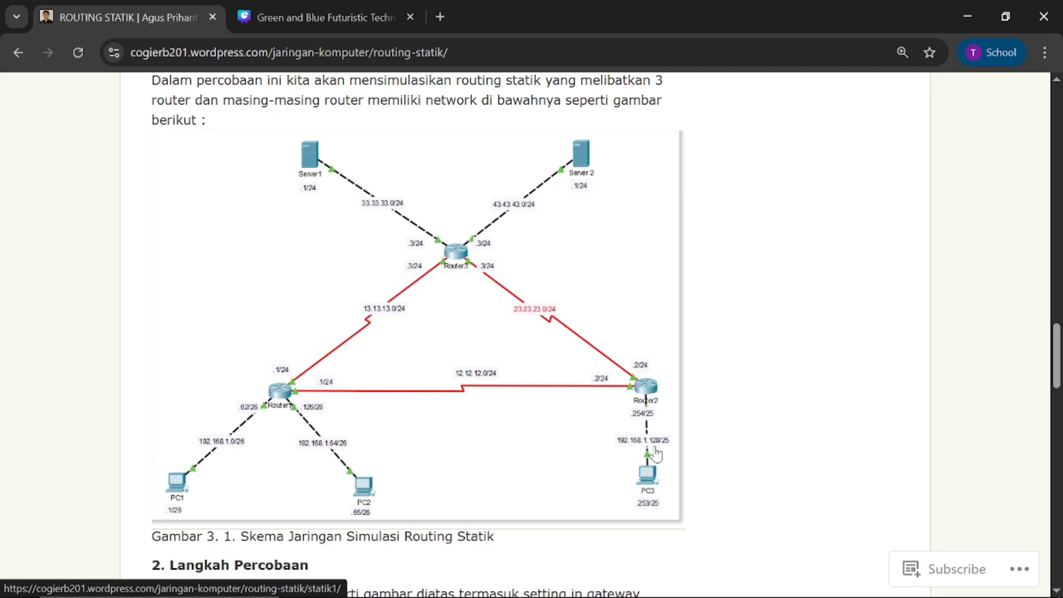
pyautogui.moveTo(598, 586)
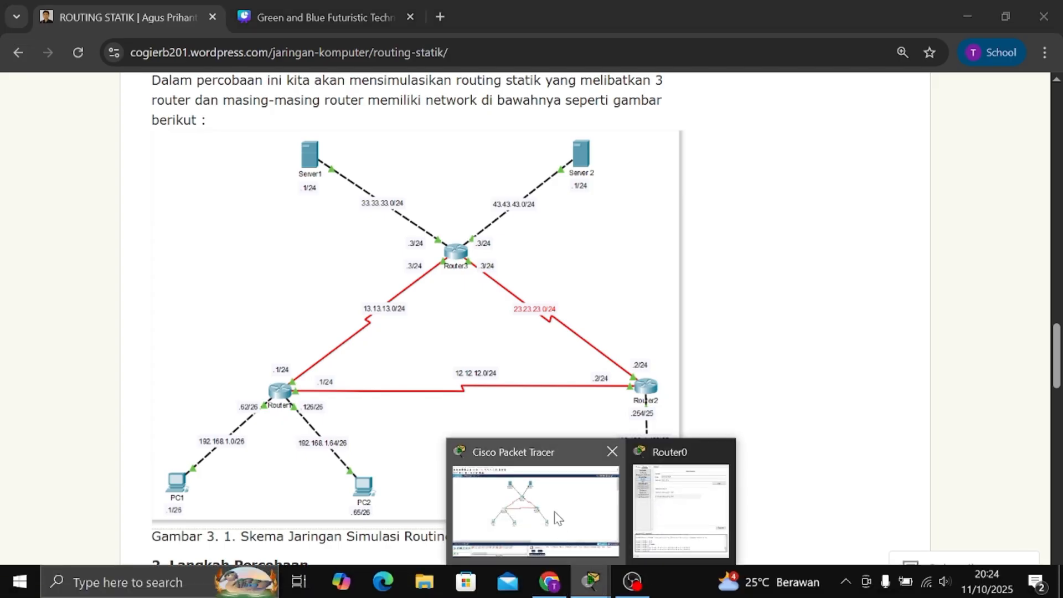
pyautogui.click(557, 515)
pyautogui.click(338, 290)
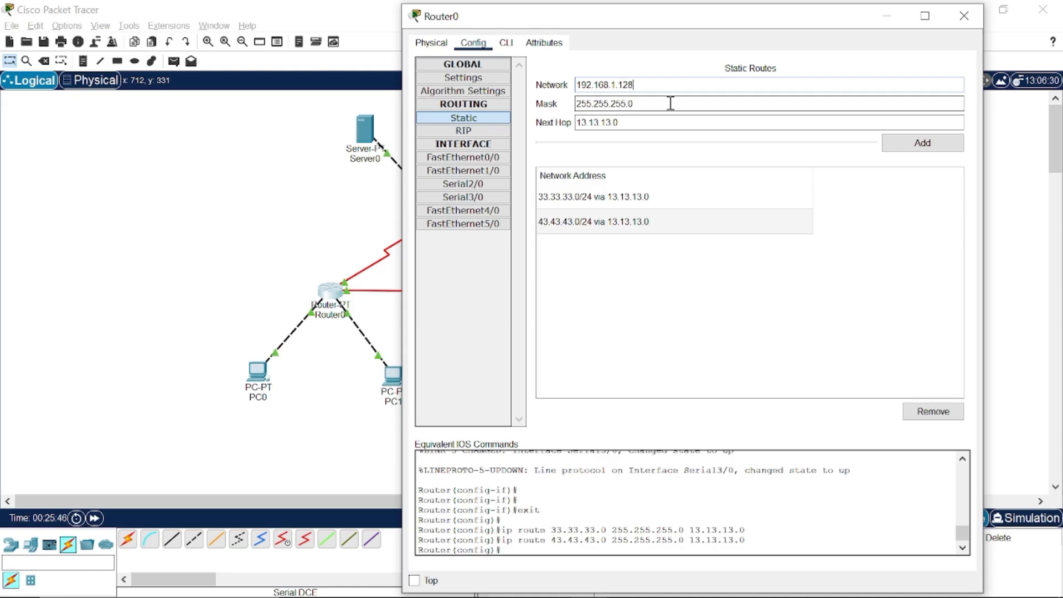
# - Check the subnet's prefix in the diagram and set the mask of Router0's new static route to 255.255.255.128
pyautogui.click(549, 584)
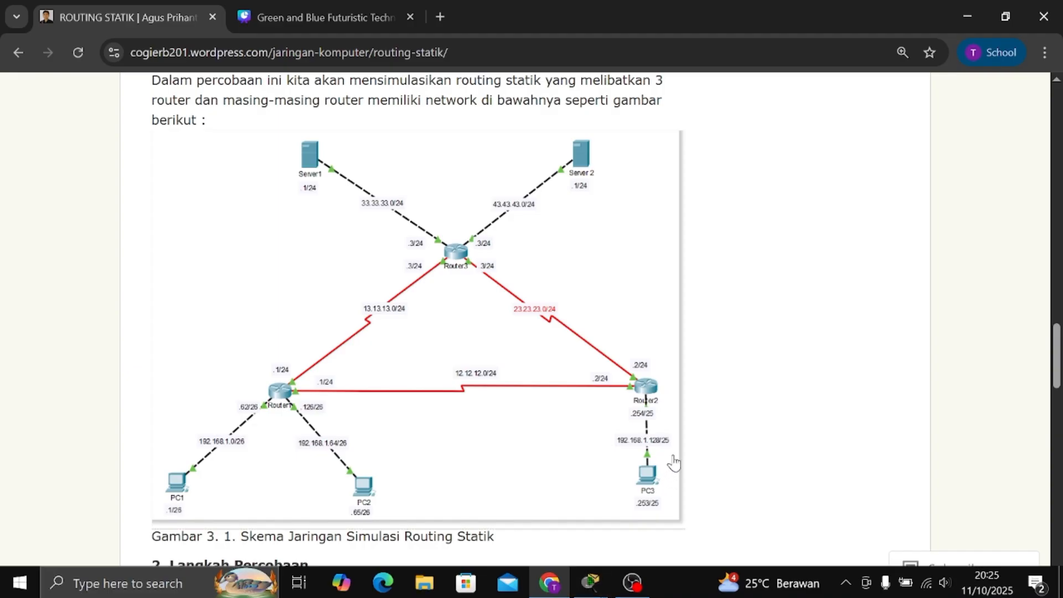
pyautogui.moveTo(590, 582)
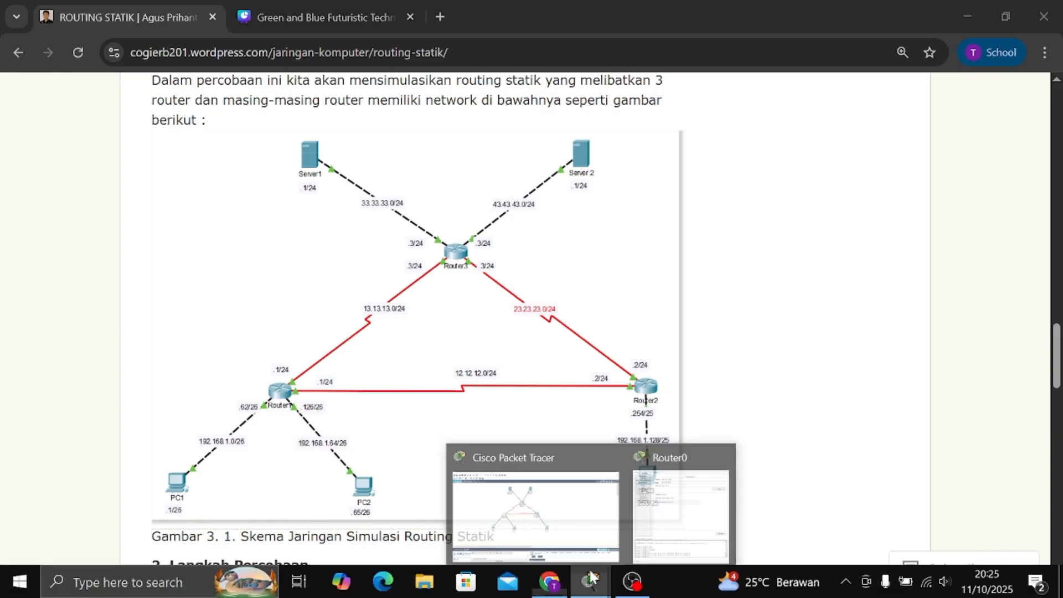
pyautogui.click(556, 507)
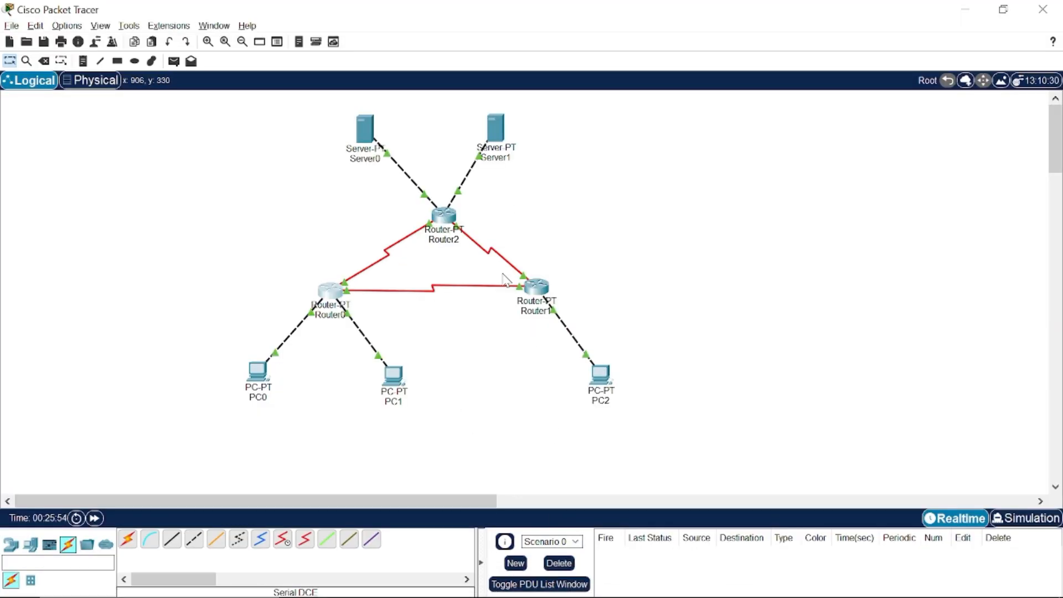
pyautogui.click(348, 297)
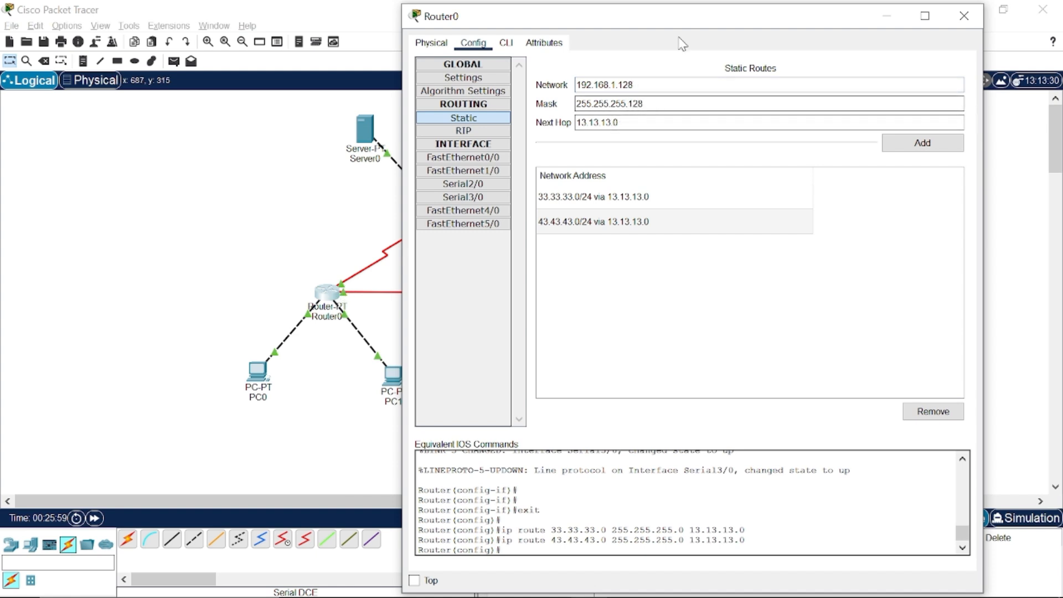
pyautogui.moveTo(689, 24); pyautogui.dragTo(765, 19)
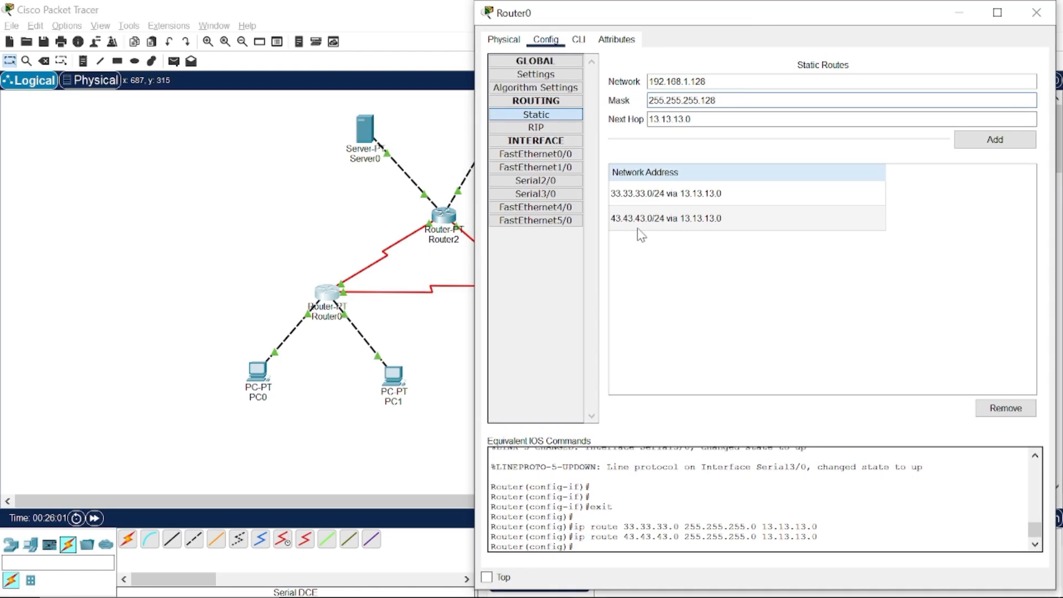
# - Look up the link to the neighbouring router, add Router0's 192.168.1.128 route with next hop 12.12.12.0, and close Router0's configuration
pyautogui.click(547, 582)
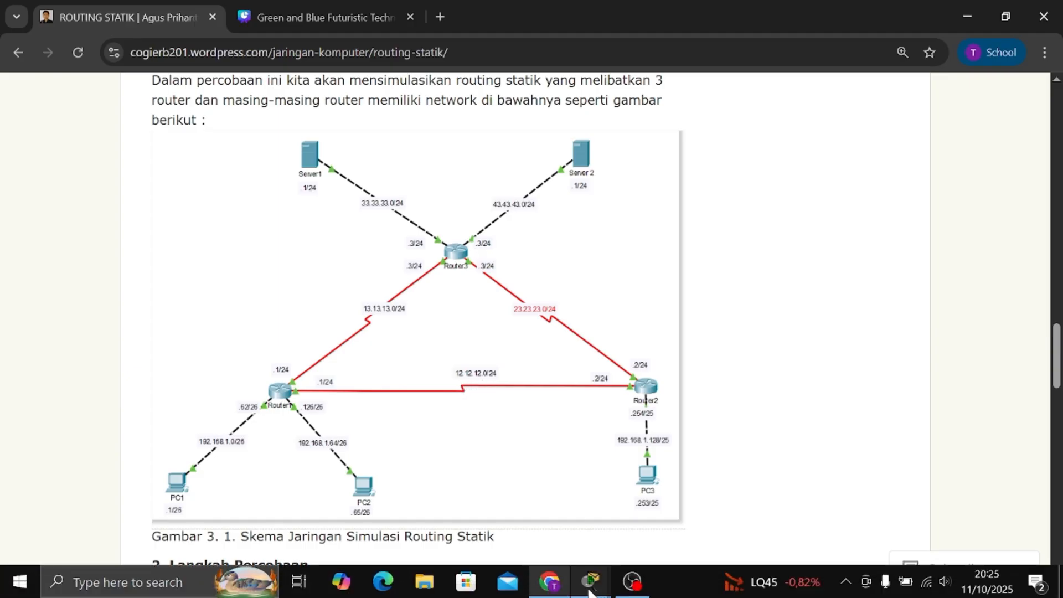
pyautogui.moveTo(598, 586)
pyautogui.click(576, 515)
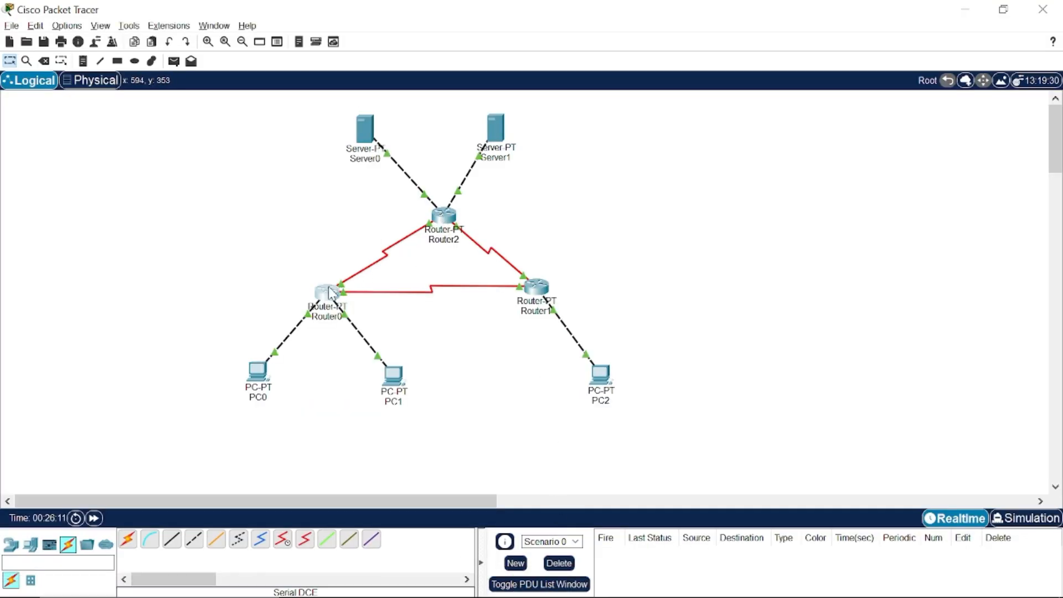
pyautogui.click(722, 119)
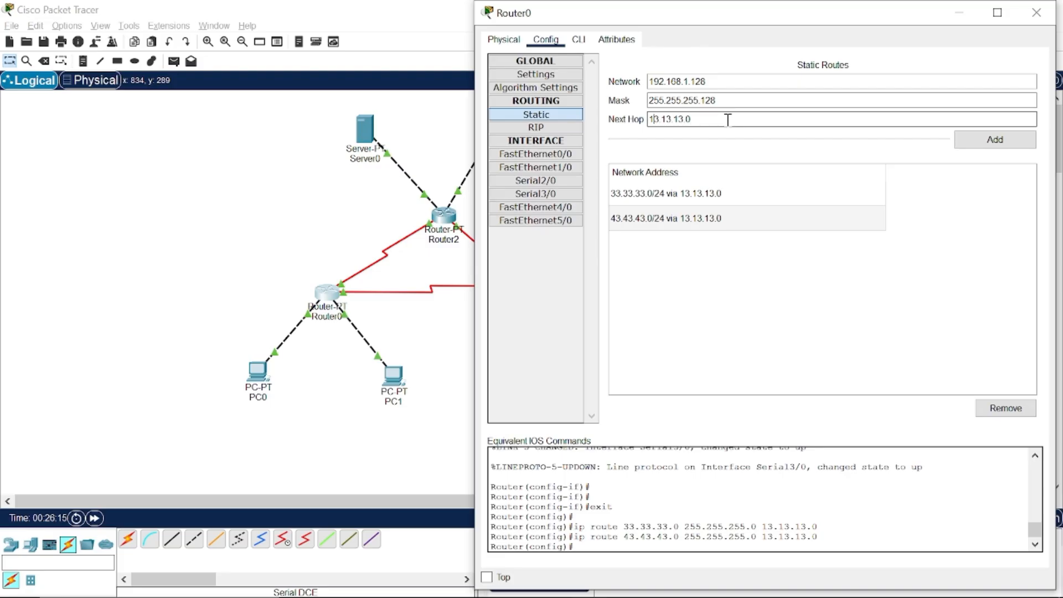
pyautogui.press('BackSpace')
pyautogui.write('2')
pyautogui.press('Right')
pyautogui.press('BackSpace')
pyautogui.write('2')
pyautogui.click(988, 143)
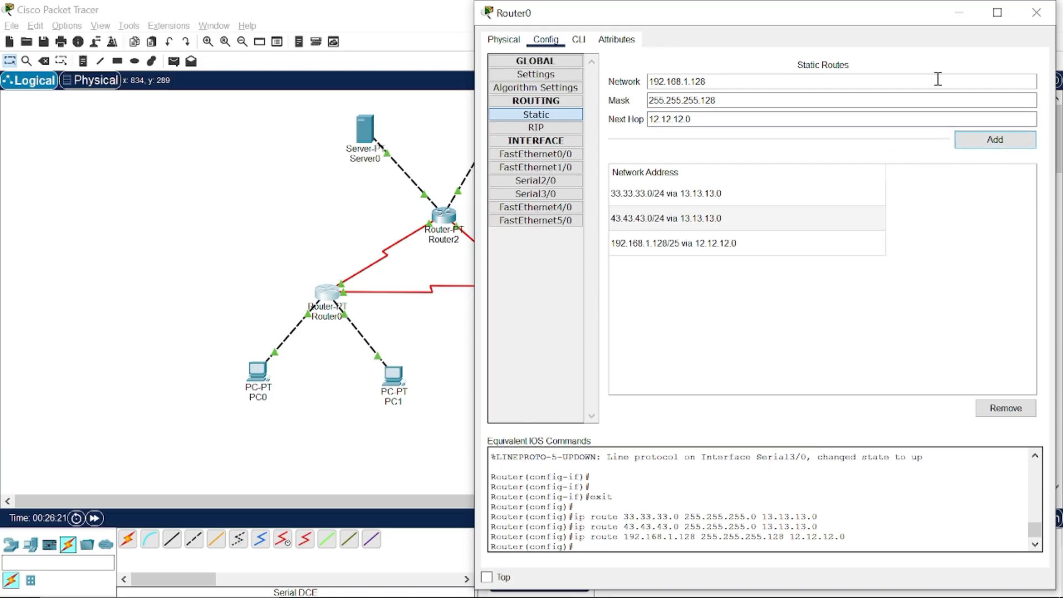
pyautogui.moveTo(884, 20); pyautogui.dragTo(836, 32)
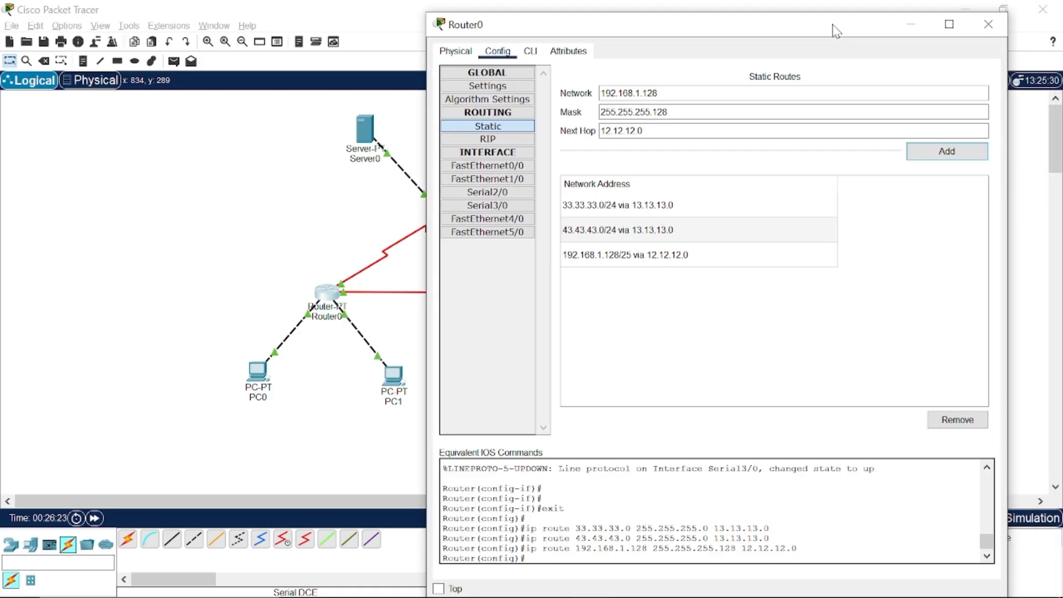
pyautogui.click(1002, 25)
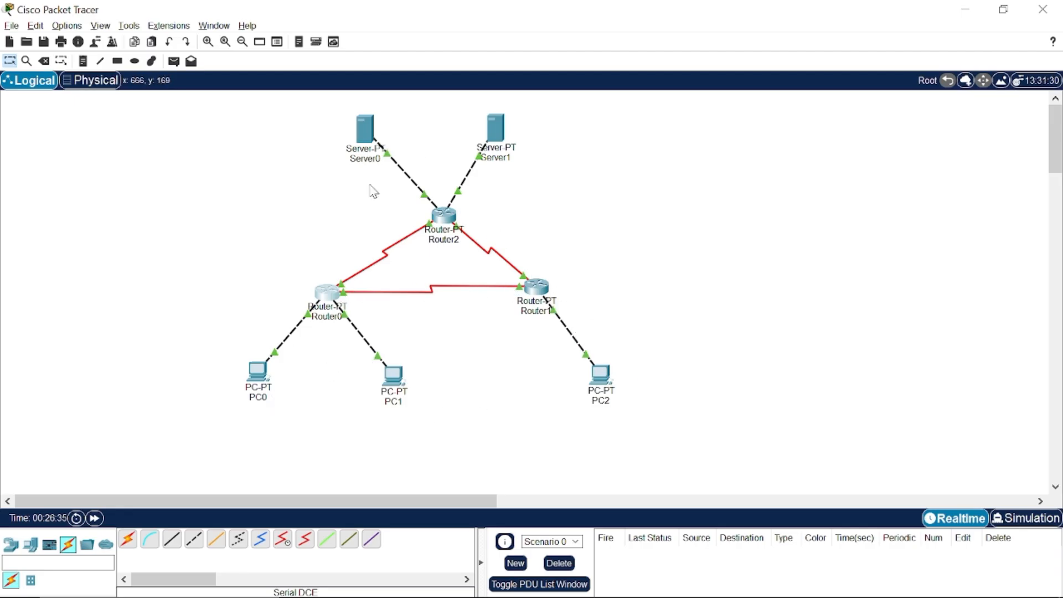
# - Open Router1's static routing settings and enter network 33.33.33.0 with mask 255.255.255.0
pyautogui.click(538, 288)
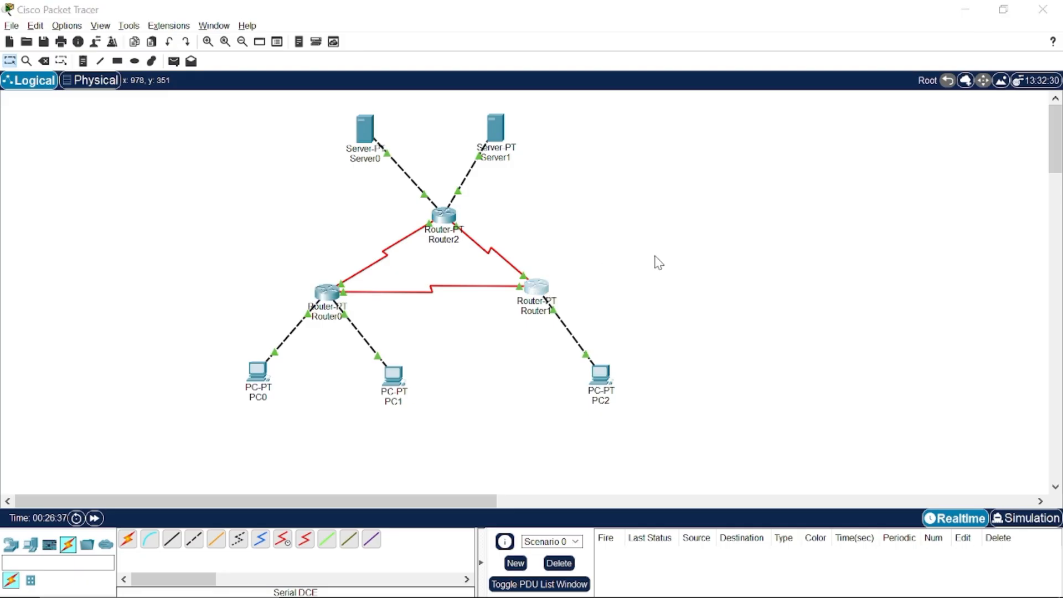
pyautogui.click(434, 122)
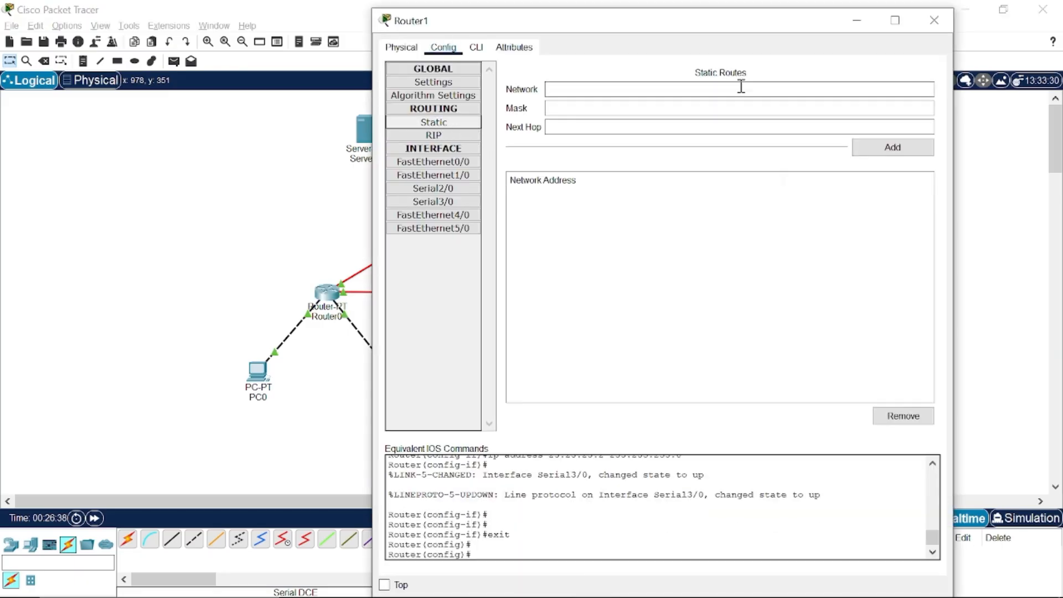
pyautogui.moveTo(676, 24); pyautogui.dragTo(754, 27)
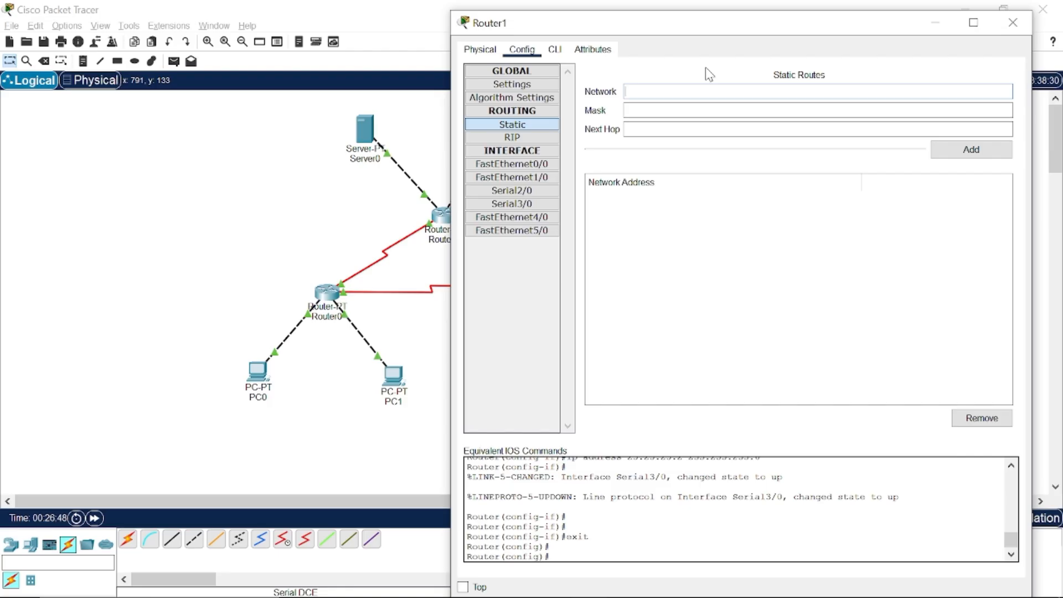
pyautogui.write('33.33.33.0')
pyautogui.click(689, 109)
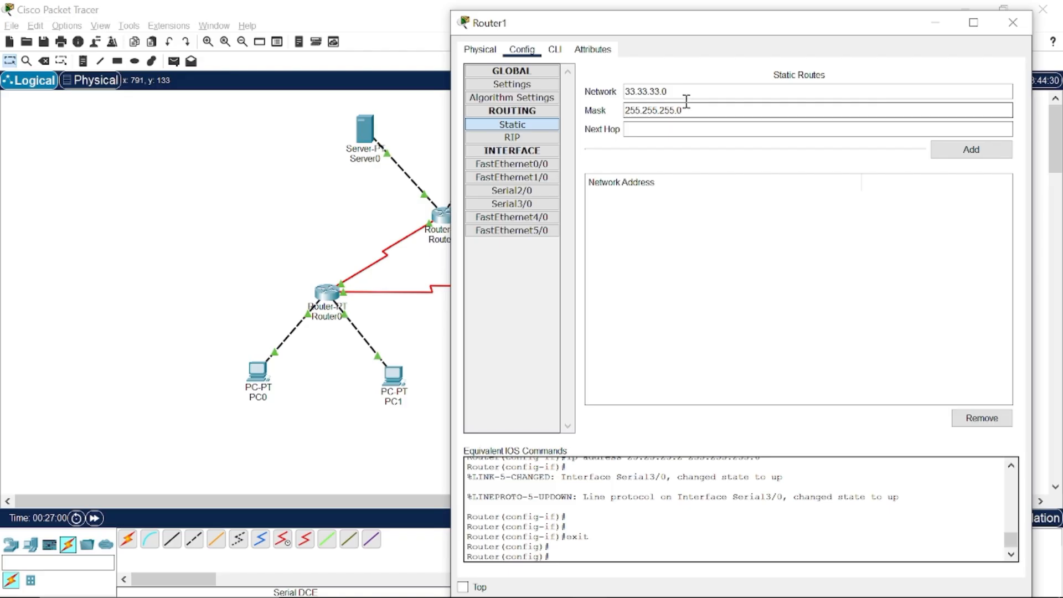
# - Check the link network in the diagram, set the next hop to 23.23.23.0 and add the 33.33.33.0 route on Router1
pyautogui.click(548, 584)
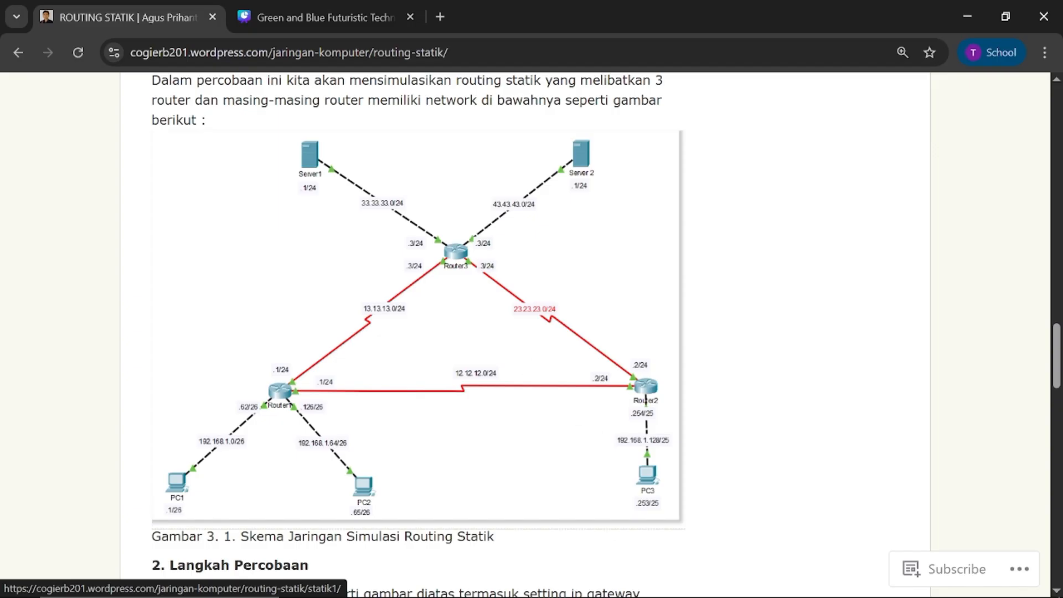
pyautogui.moveTo(603, 579)
pyautogui.click(675, 498)
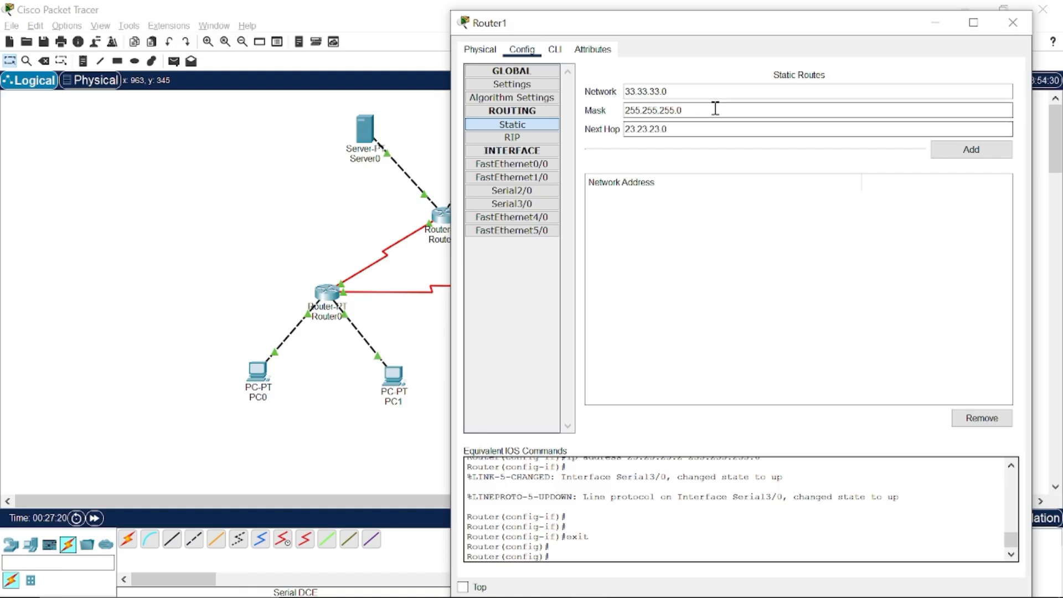
pyautogui.click(968, 148)
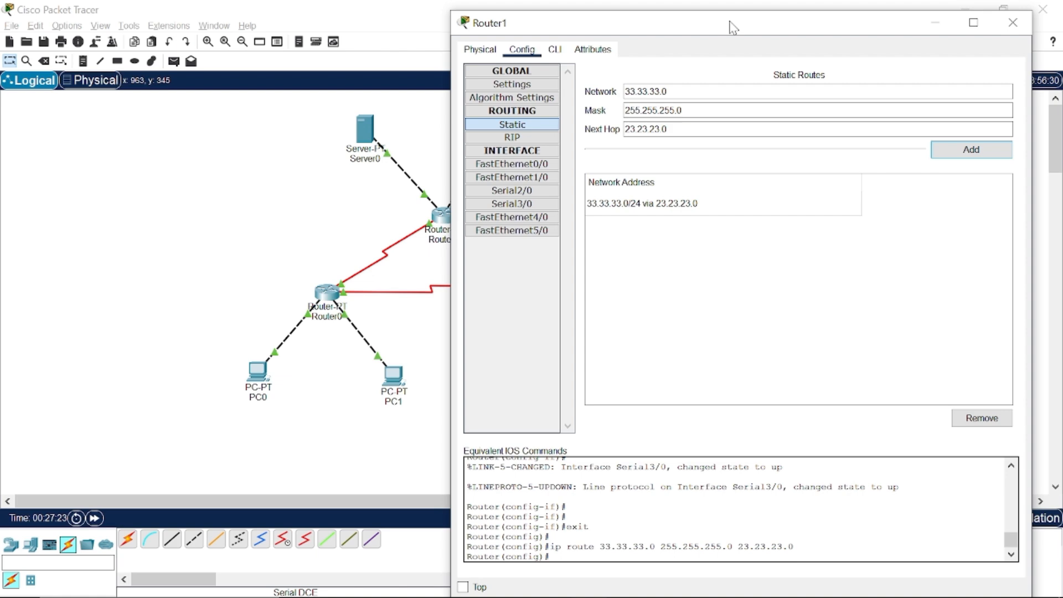
# - Add a second static route on Router1 to network 43.43.43.0, mask 255.255.255.0, via 23.23.23.0
pyautogui.moveTo(729, 22)
pyautogui.mouseDown()
pyautogui.moveTo(821, 16)
pyautogui.moveTo(716, 31)
pyautogui.mouseUp()
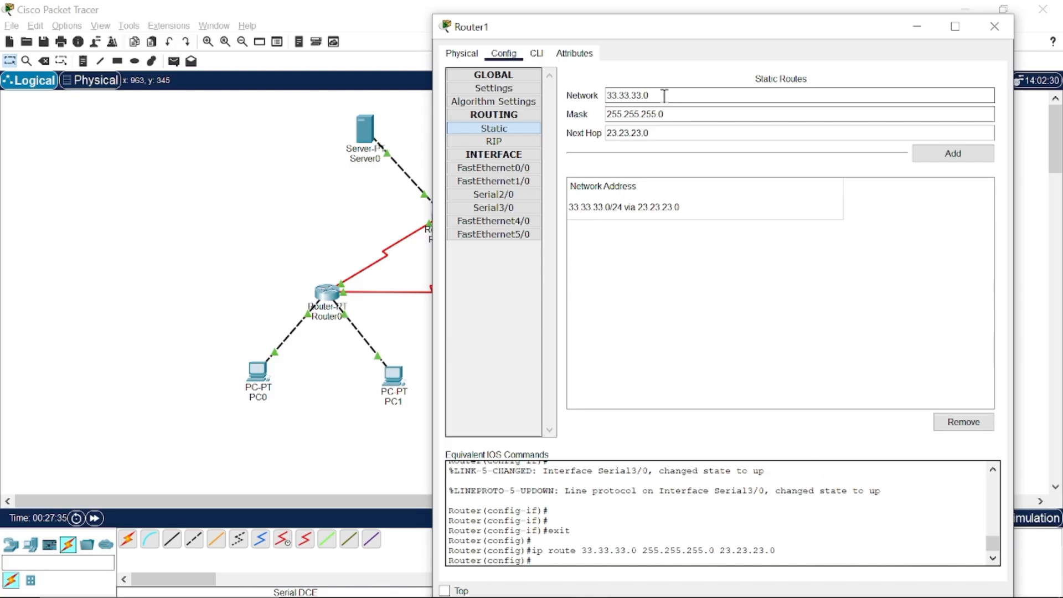
pyautogui.press('BackSpace')
pyautogui.press('BackSpace')
pyautogui.write('43')
pyautogui.press('Right')
pyautogui.press('BackSpace')
pyautogui.press('BackSpace')
pyautogui.write('43')
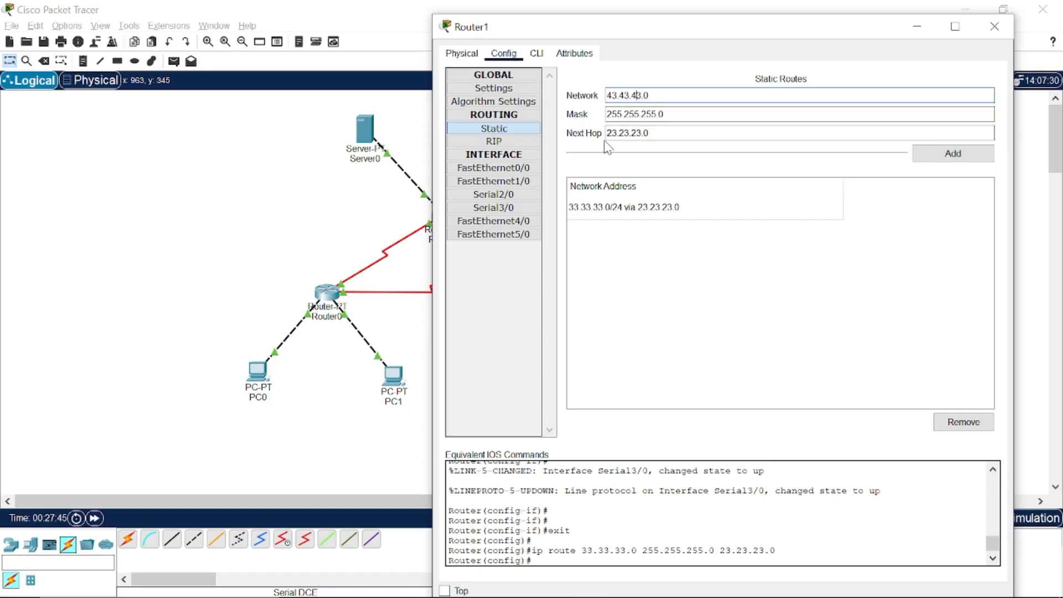
pyautogui.moveTo(666, 28); pyautogui.dragTo(729, 39)
pyautogui.click(923, 166)
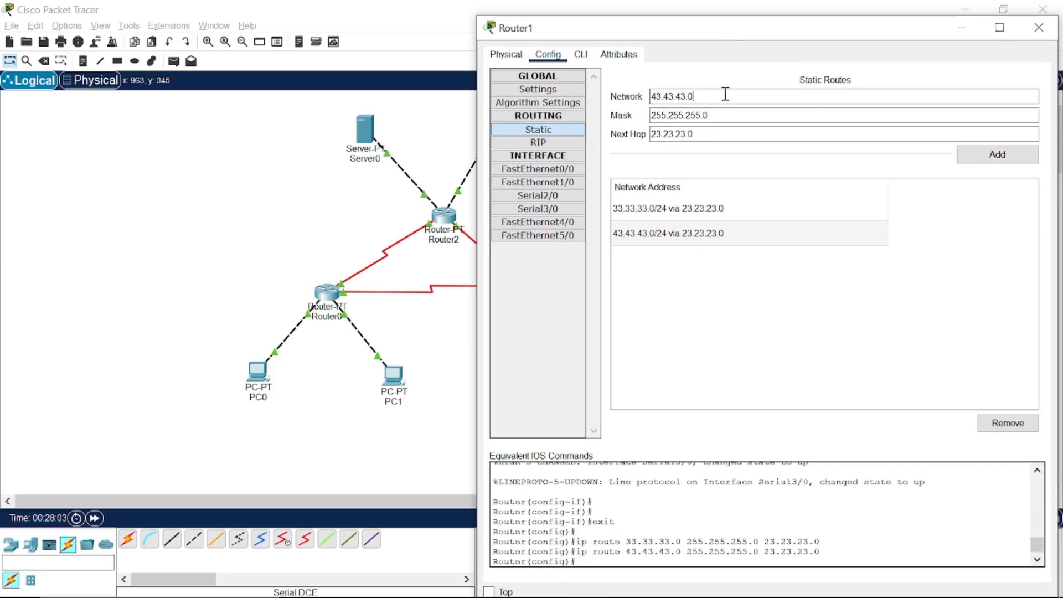
# - Check the PC networks in the diagram and enter network 192.168.1.0 with mask 255.255.255.192 in Router1's static route
pyautogui.press('BackSpace')
pyautogui.press('BackSpace')
pyautogui.press('BackSpace')
pyautogui.press('BackSpace')
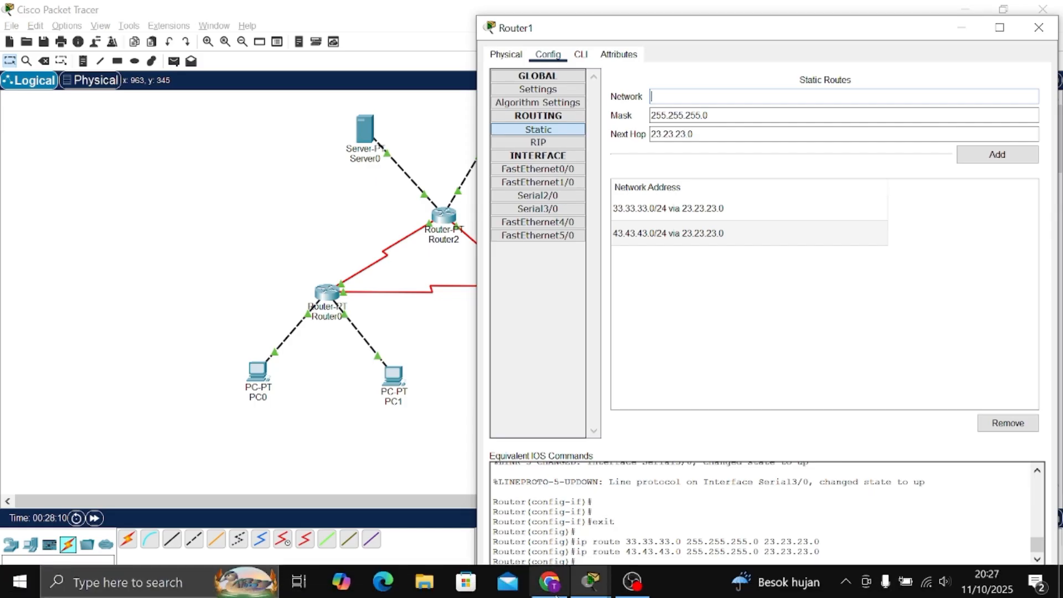
pyautogui.click(552, 590)
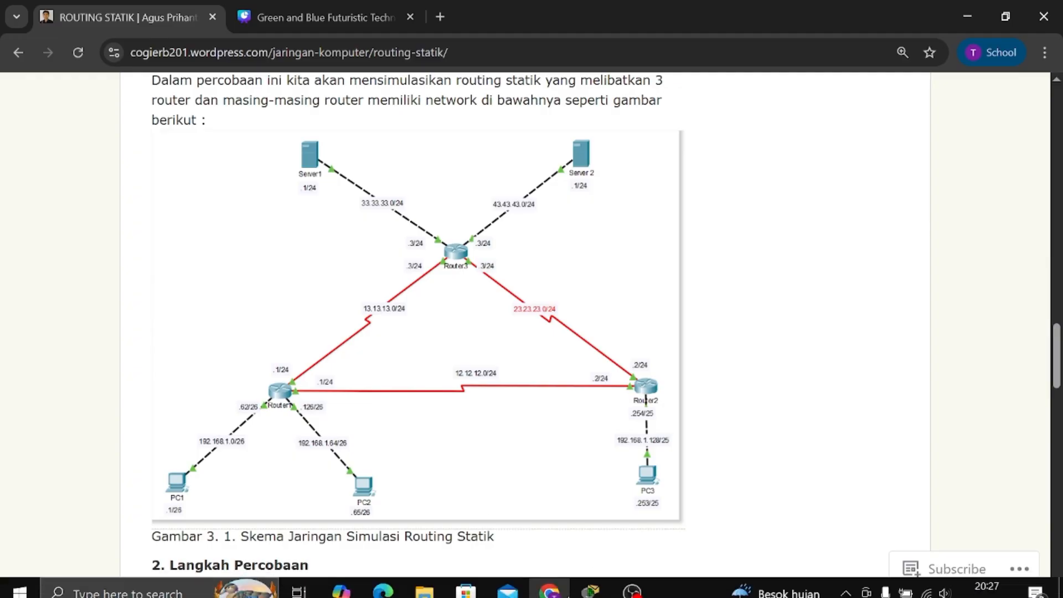
pyautogui.click(591, 586)
pyautogui.click(549, 529)
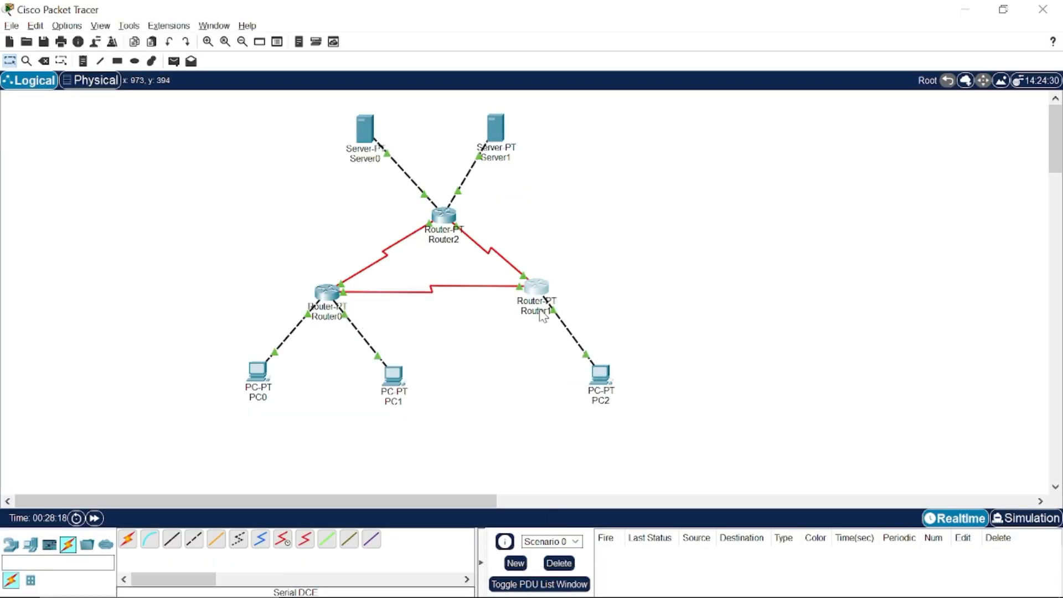
pyautogui.click(545, 294)
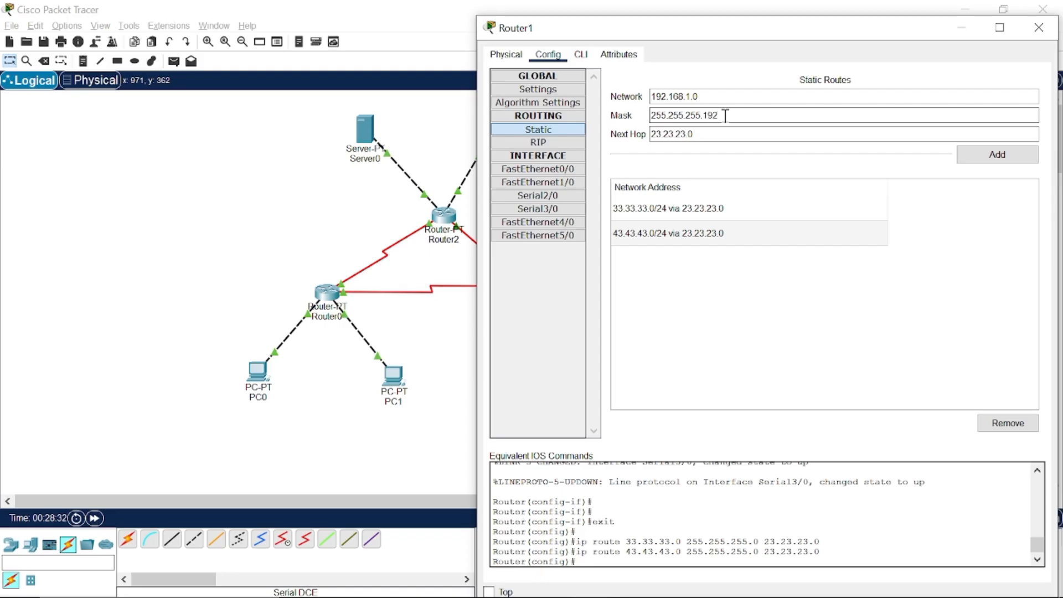
pyautogui.click(726, 115)
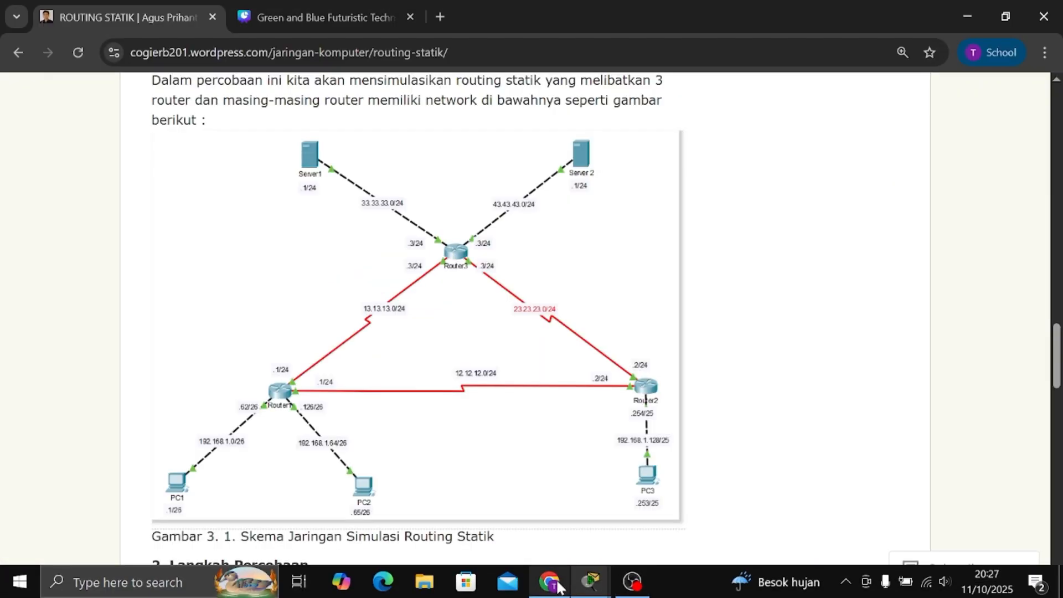
# - Check the link network in the diagram, set the next hop to 12.12.12.0 and add the 192.168.1.0 route on Router1
pyautogui.click(550, 584)
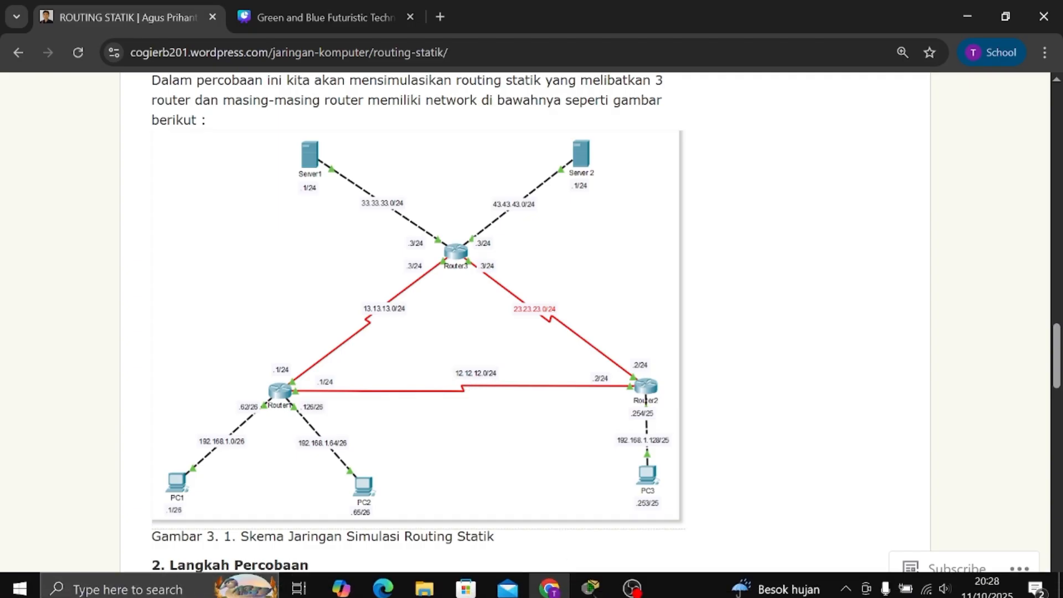
pyautogui.click(562, 523)
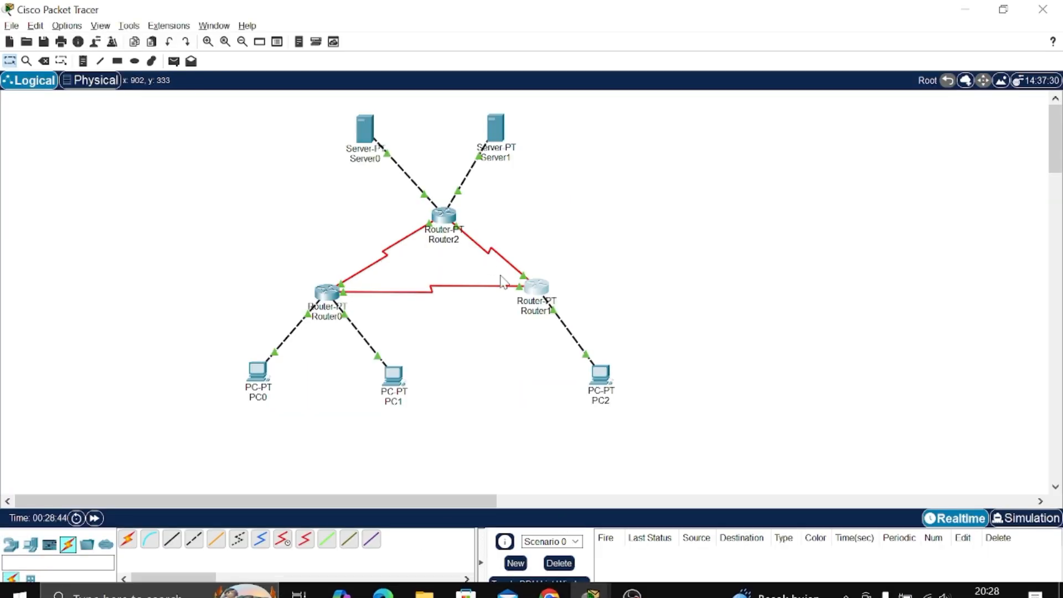
pyautogui.click(538, 291)
pyautogui.click(708, 133)
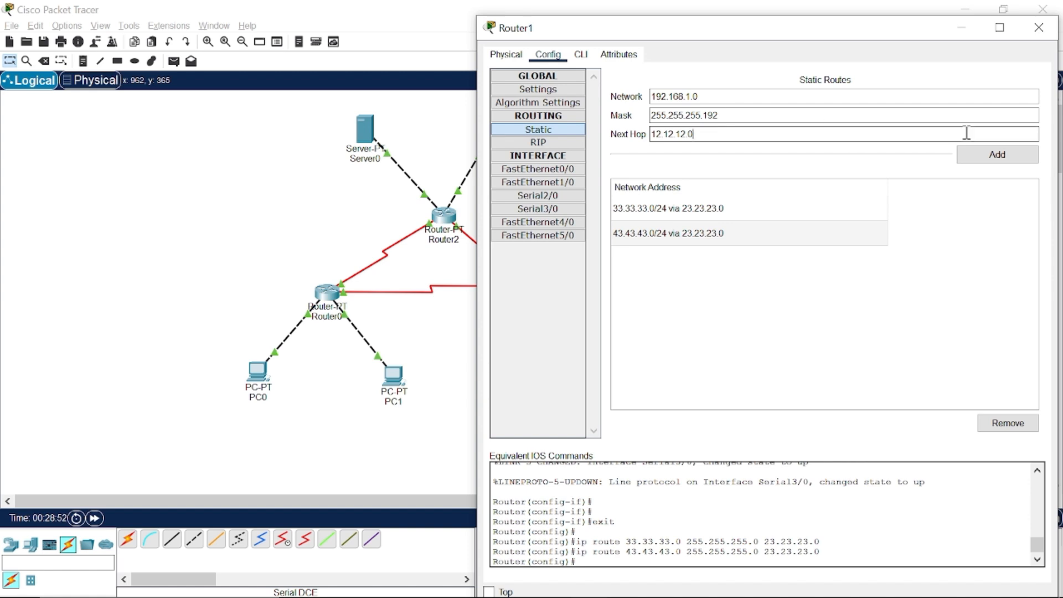
pyautogui.click(995, 155)
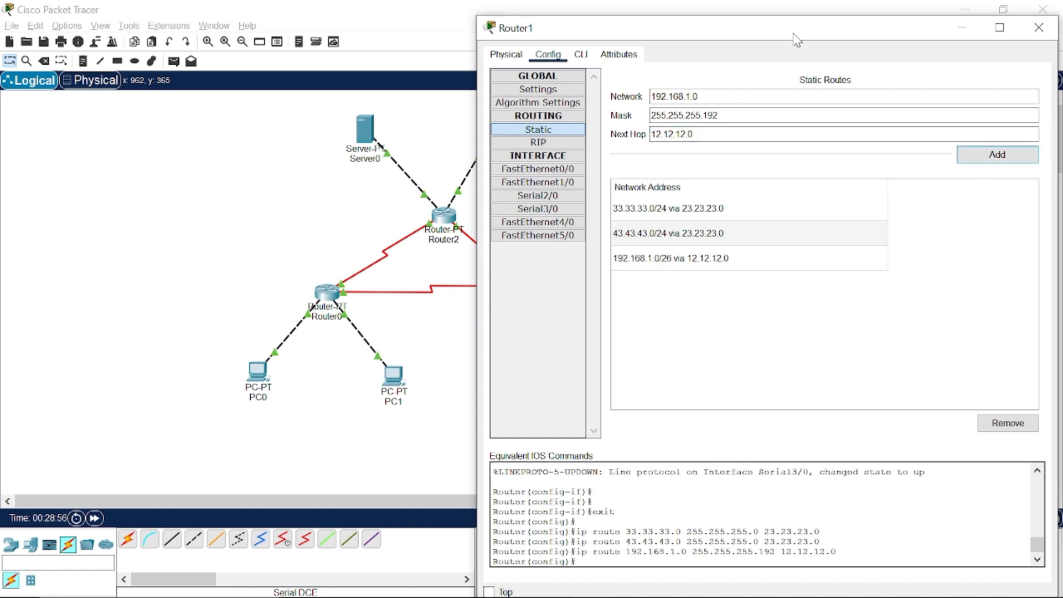
# - Add a Router1 static route to 192.168.1.64, mask 255.255.255.192, via 12.12.12.0, and close Router1's configuration
pyautogui.moveTo(794, 31); pyautogui.dragTo(767, 25)
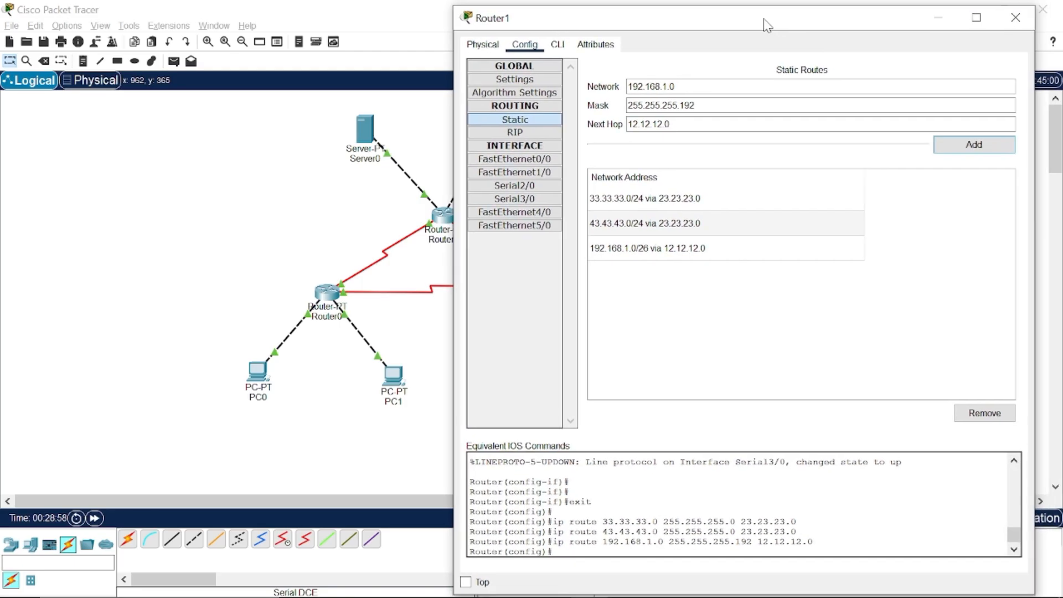
pyautogui.click(684, 87)
pyautogui.moveTo(597, 587)
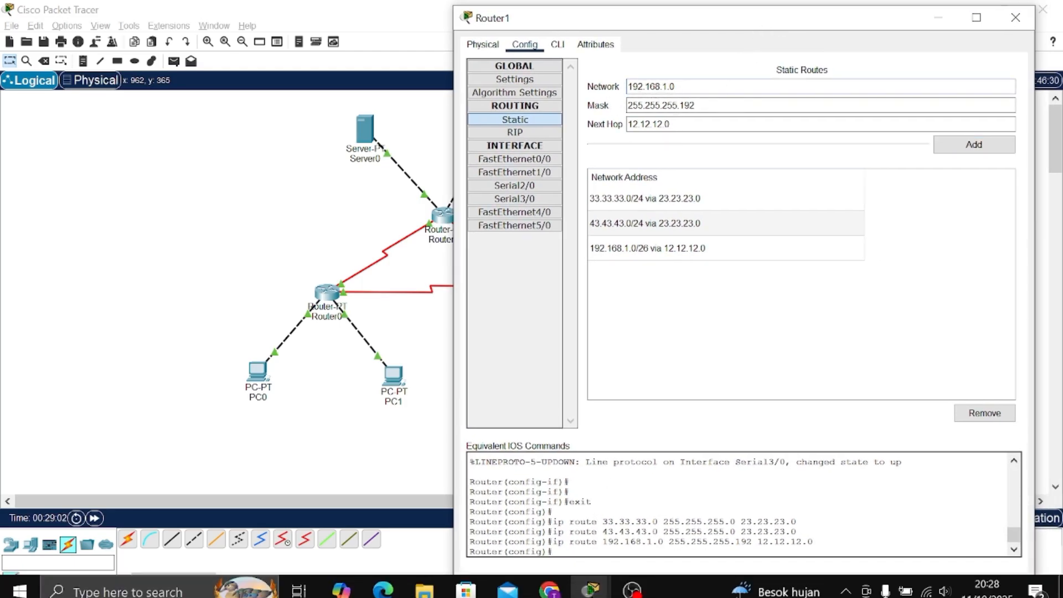
pyautogui.click(550, 581)
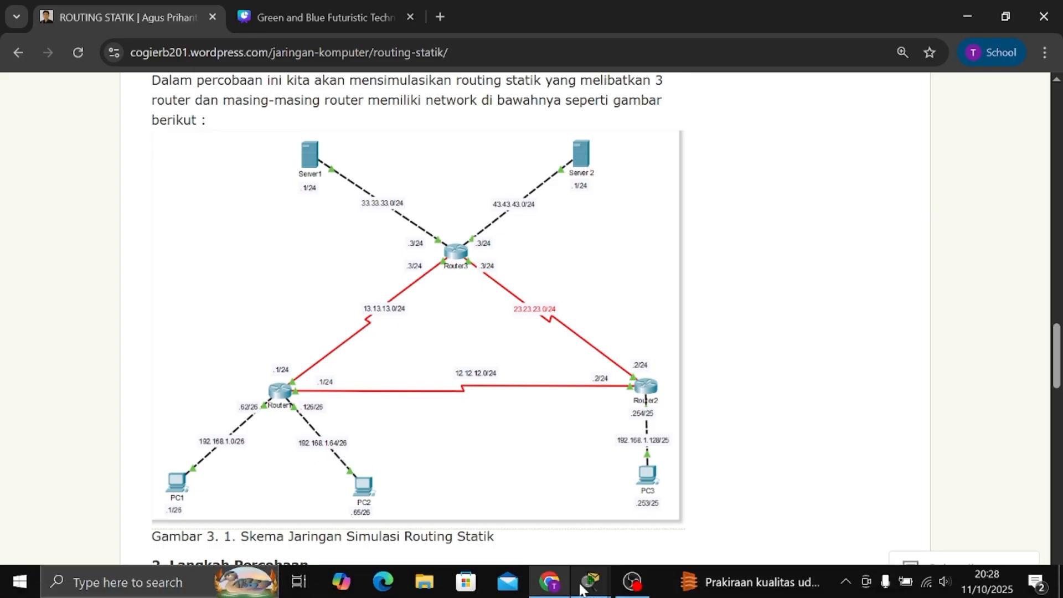
pyautogui.moveTo(579, 566)
pyautogui.click(554, 533)
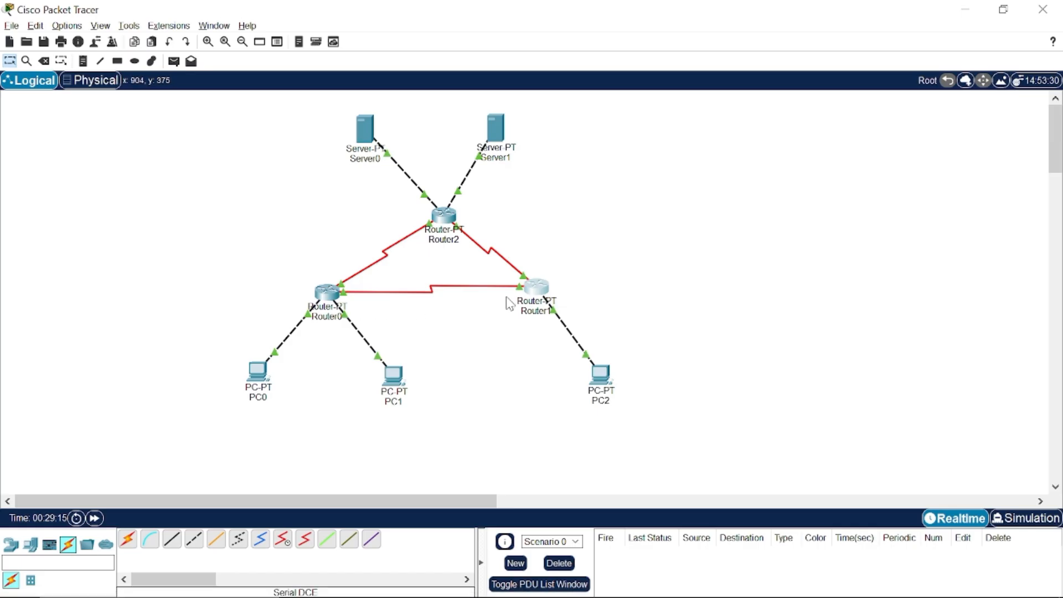
pyautogui.click(533, 291)
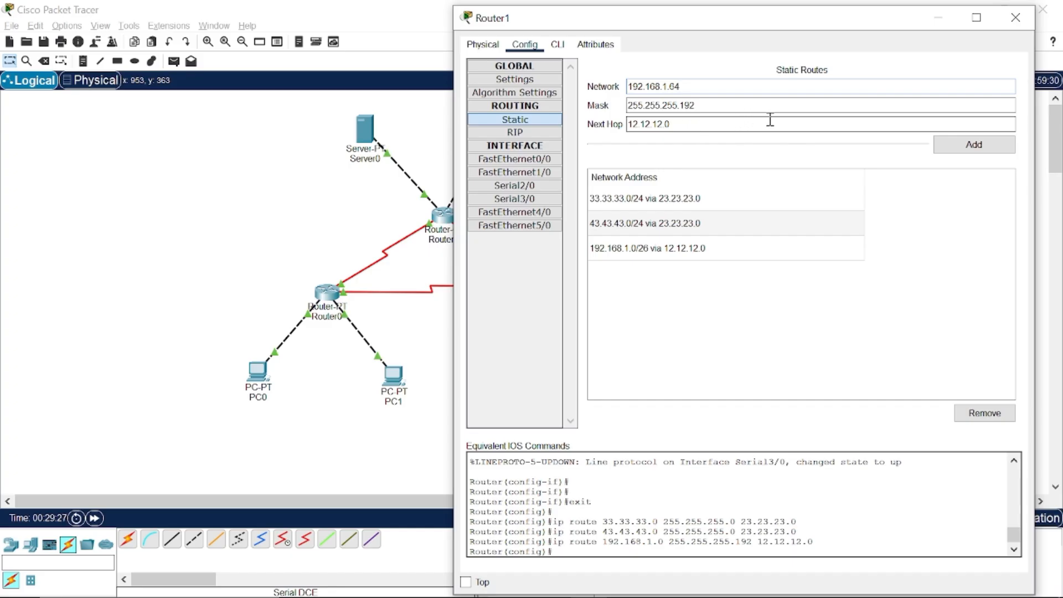
pyautogui.click(975, 146)
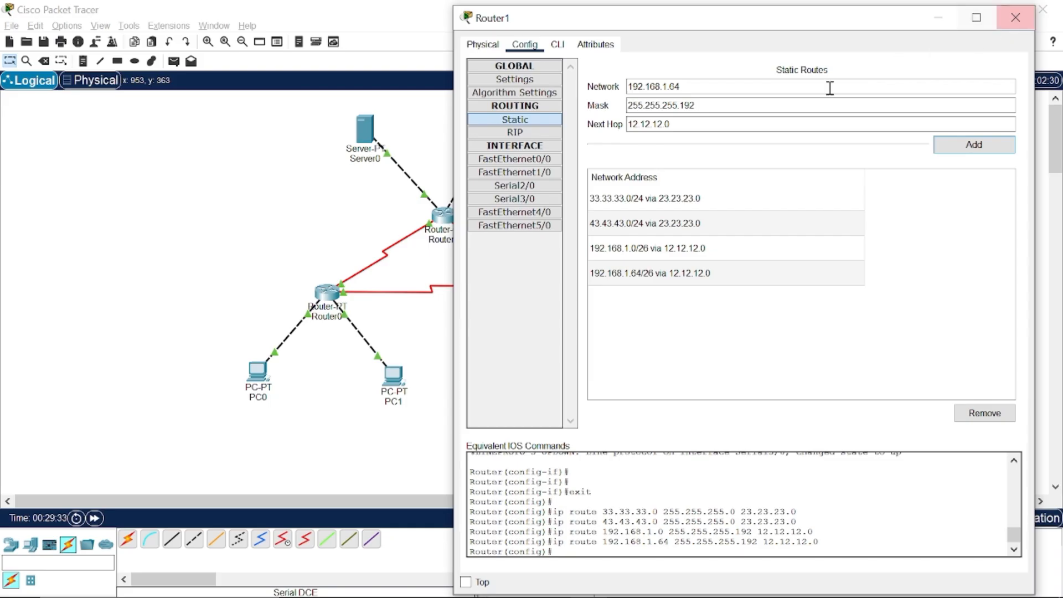
pyautogui.click(1015, 19)
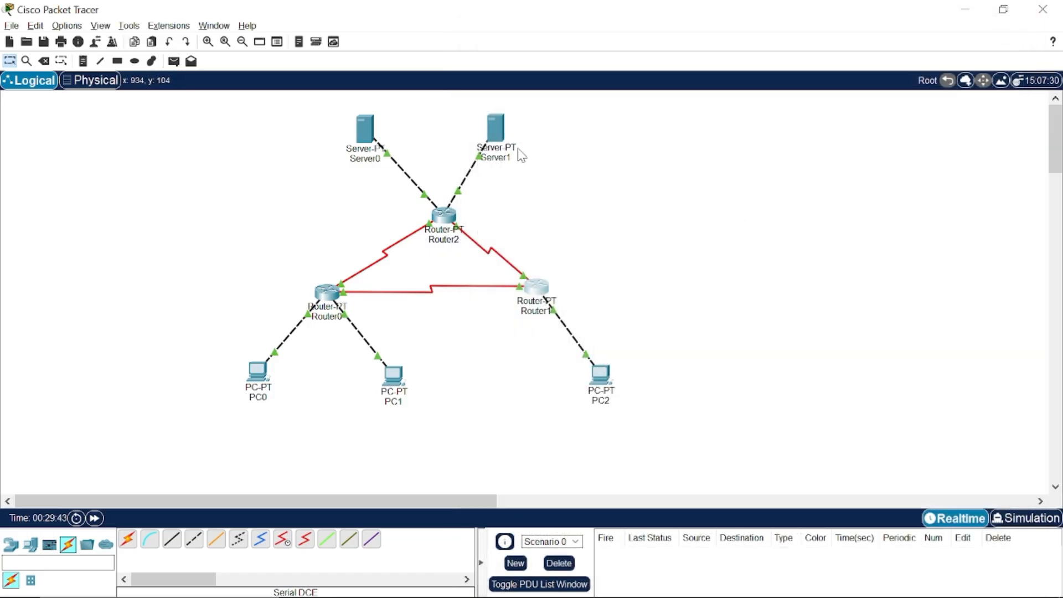
# - Read the simulation instructions on the exercise web page, return to Packet Tracer and enter Simulation mode
pyautogui.hotkey('alt', 'Tab')
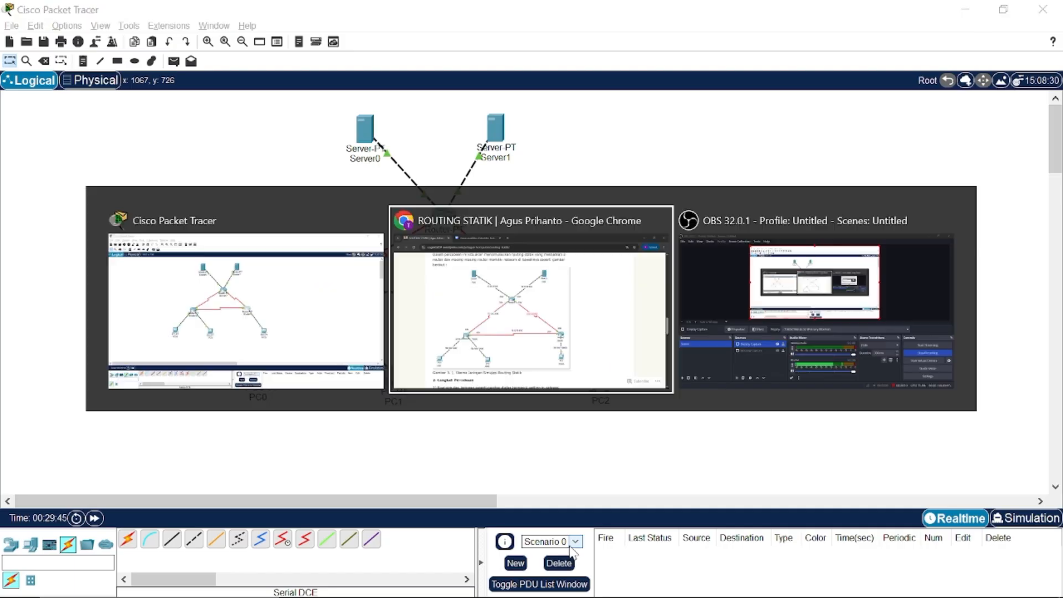
pyautogui.scroll(-3, 458, 375)
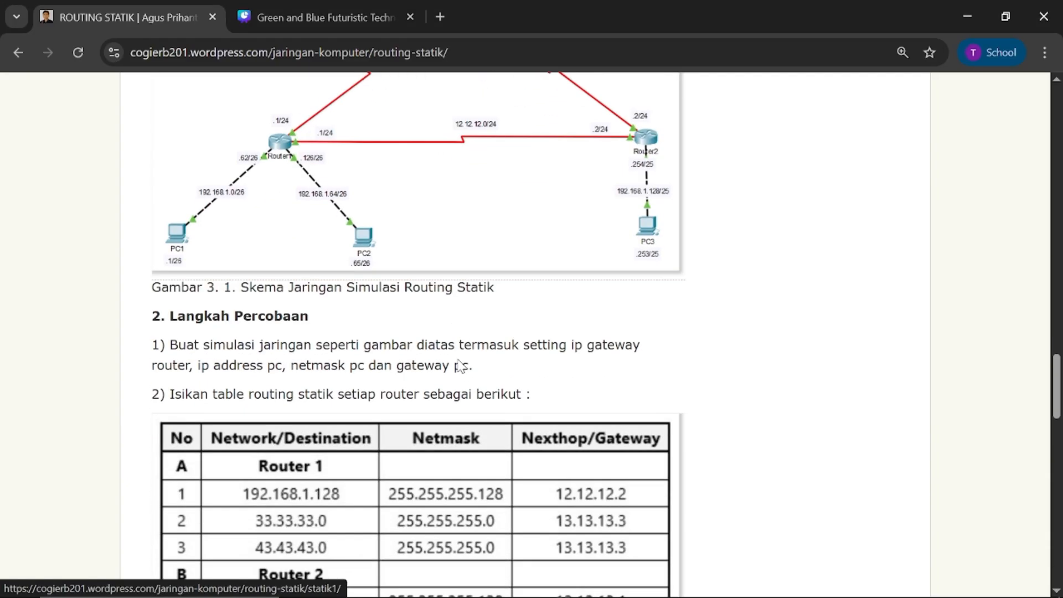
pyautogui.scroll(-10, 458, 366)
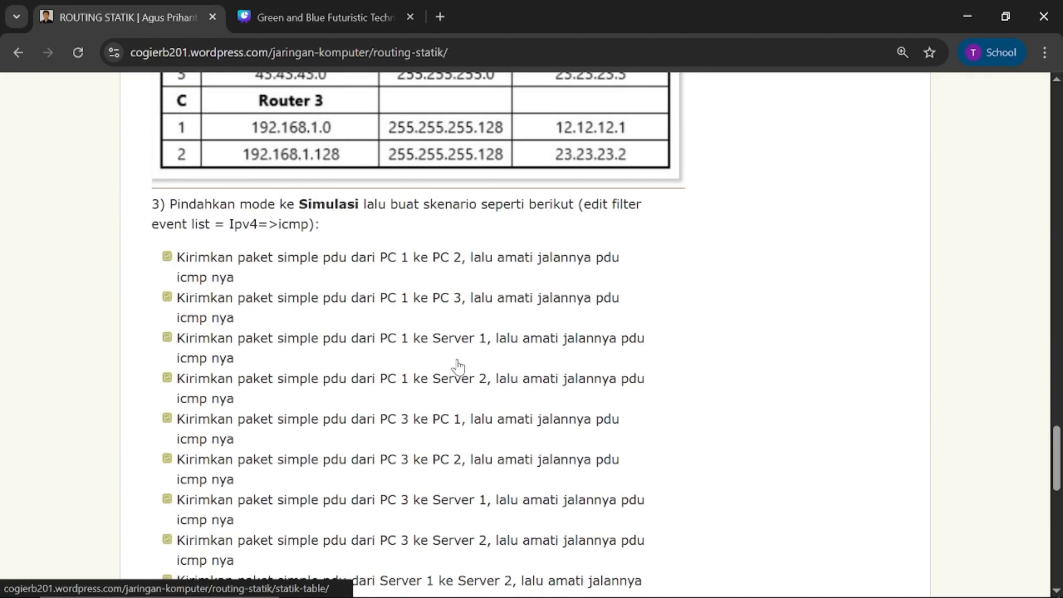
pyautogui.scroll(-2, 457, 366)
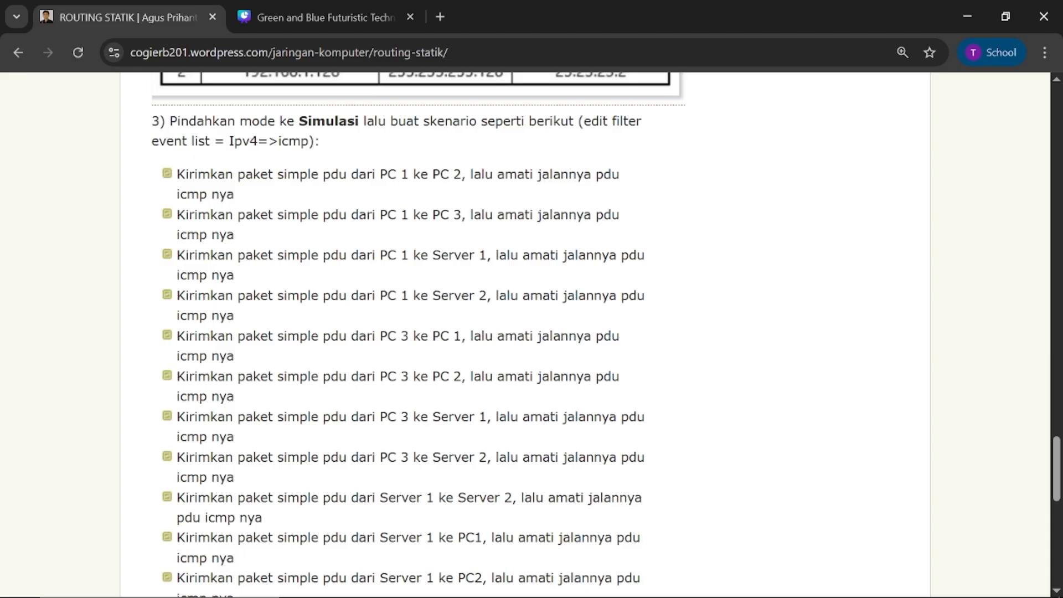
pyautogui.click(593, 588)
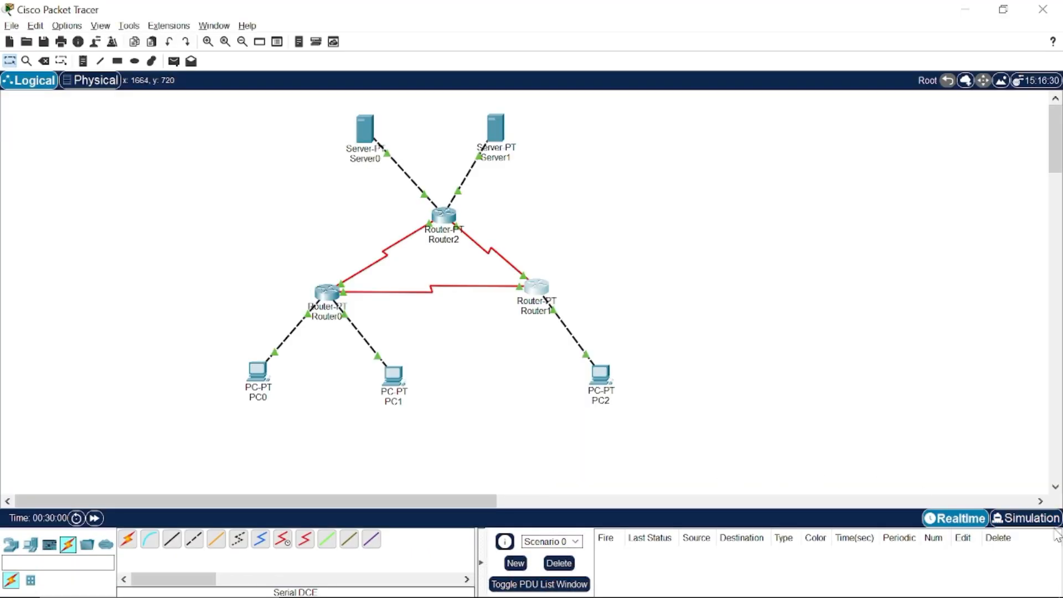
pyautogui.click(1025, 517)
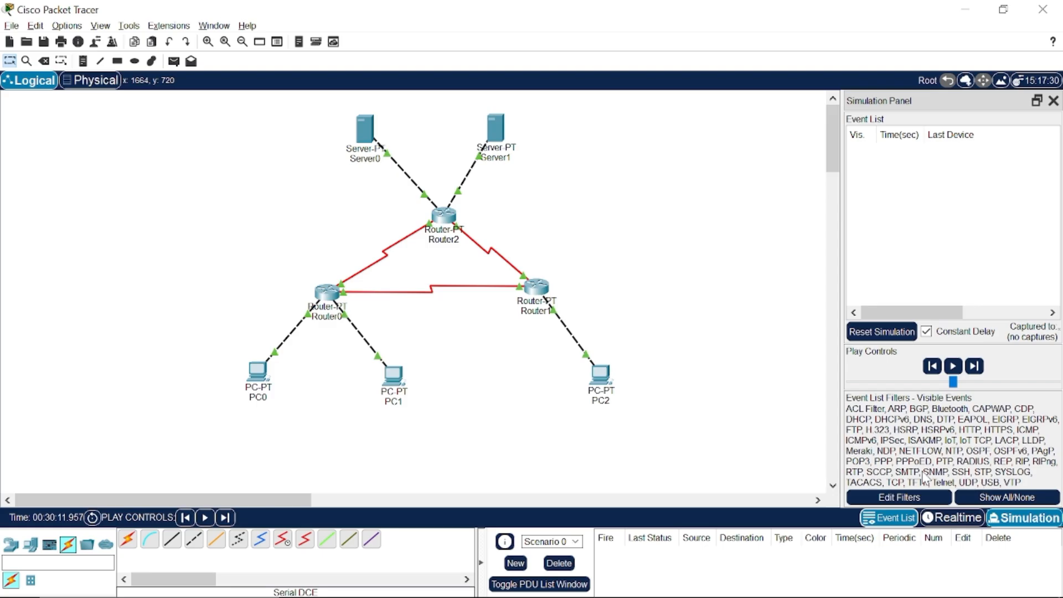
# - Hide all simulation event types and enable only the IPv4 ICMP filter
pyautogui.click(958, 496)
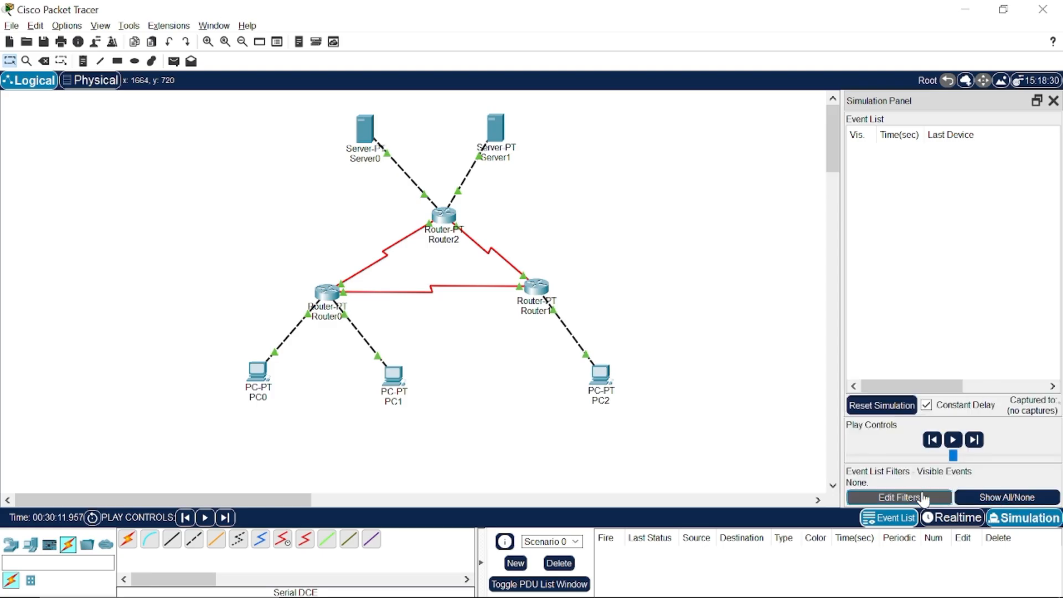
pyautogui.click(950, 498)
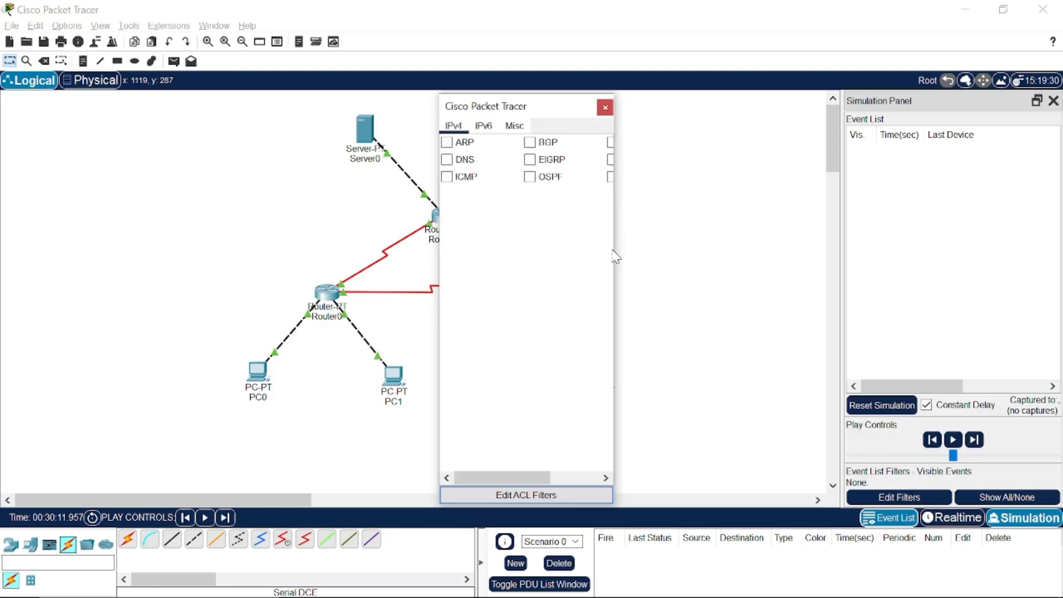
pyautogui.moveTo(615, 245); pyautogui.dragTo(712, 250)
pyautogui.click(462, 183)
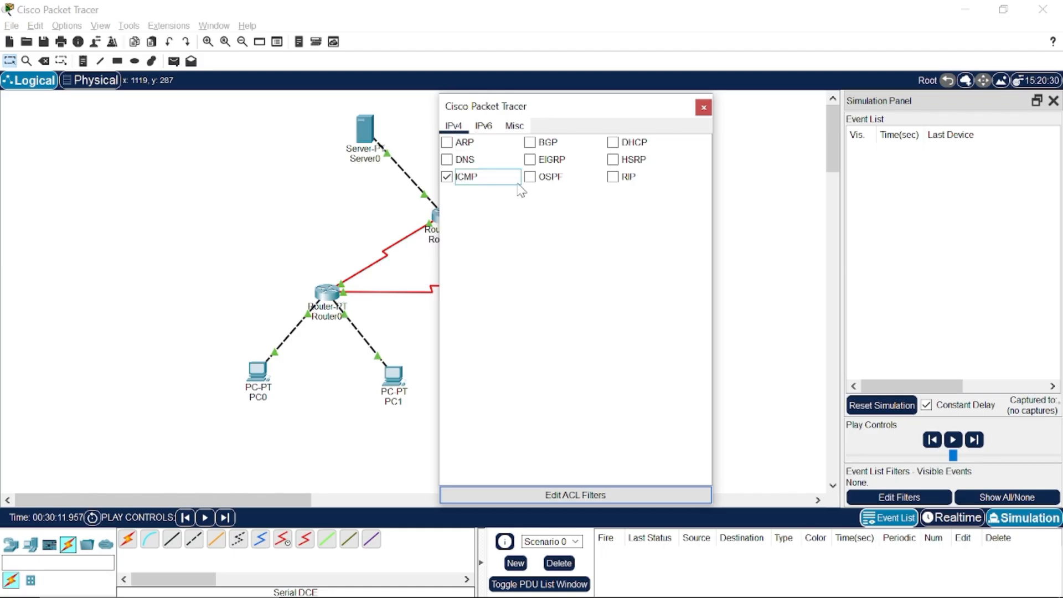
pyautogui.click(704, 107)
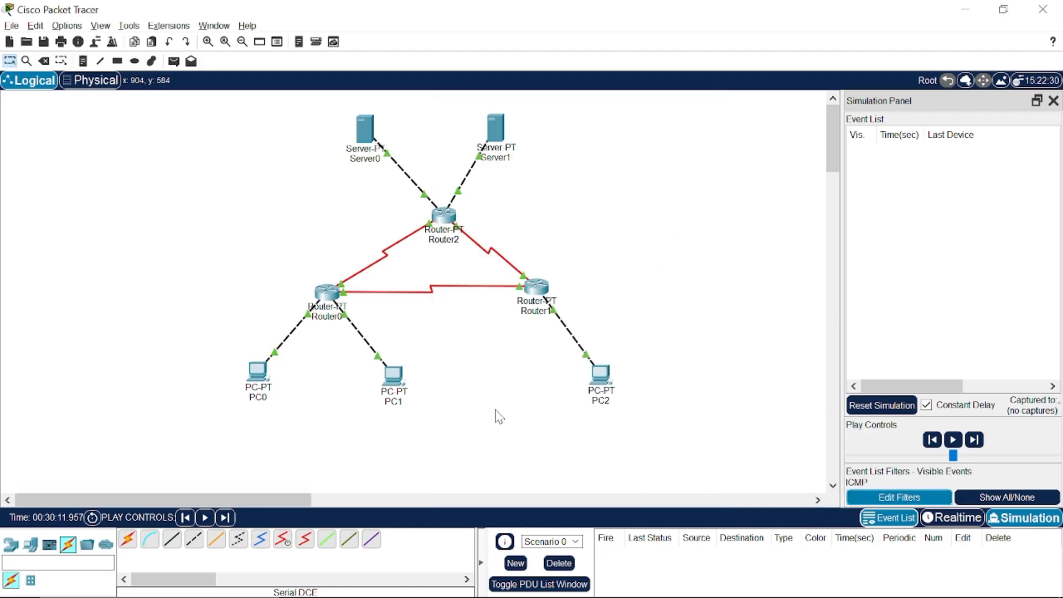
pyautogui.click(174, 62)
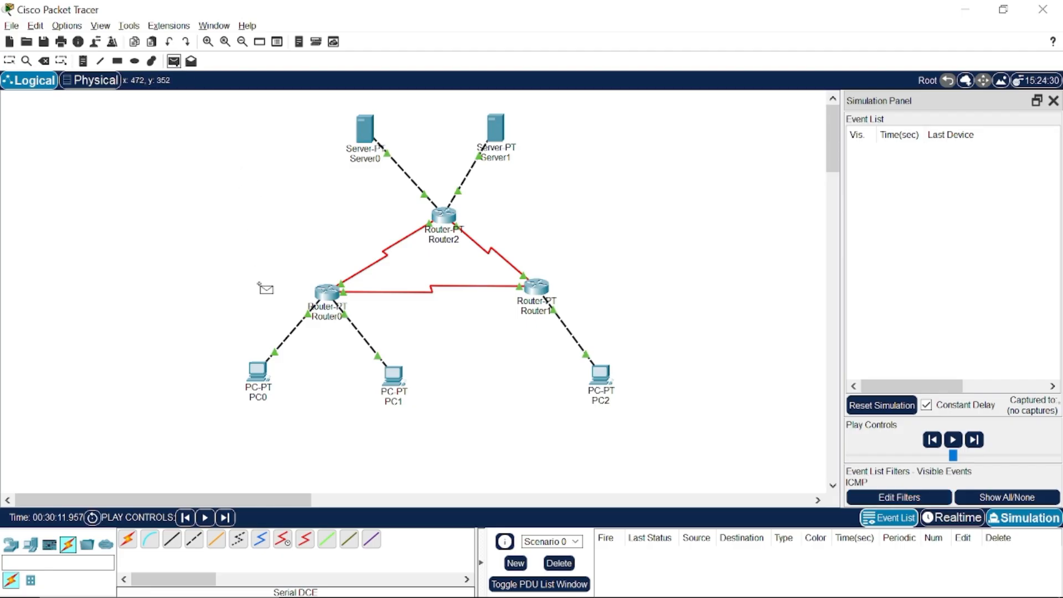
pyautogui.click(262, 374)
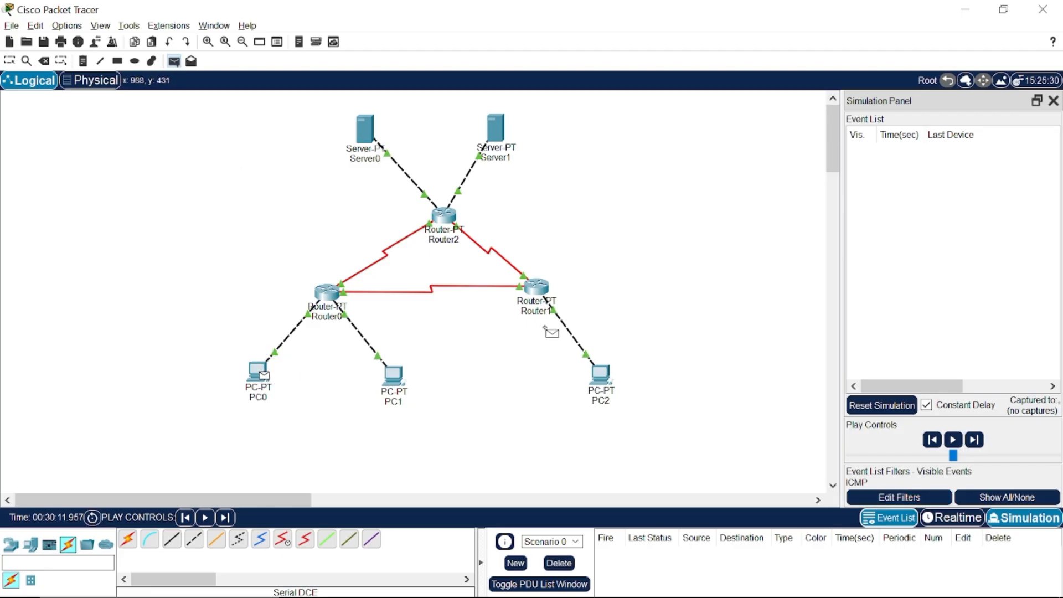
pyautogui.click(600, 372)
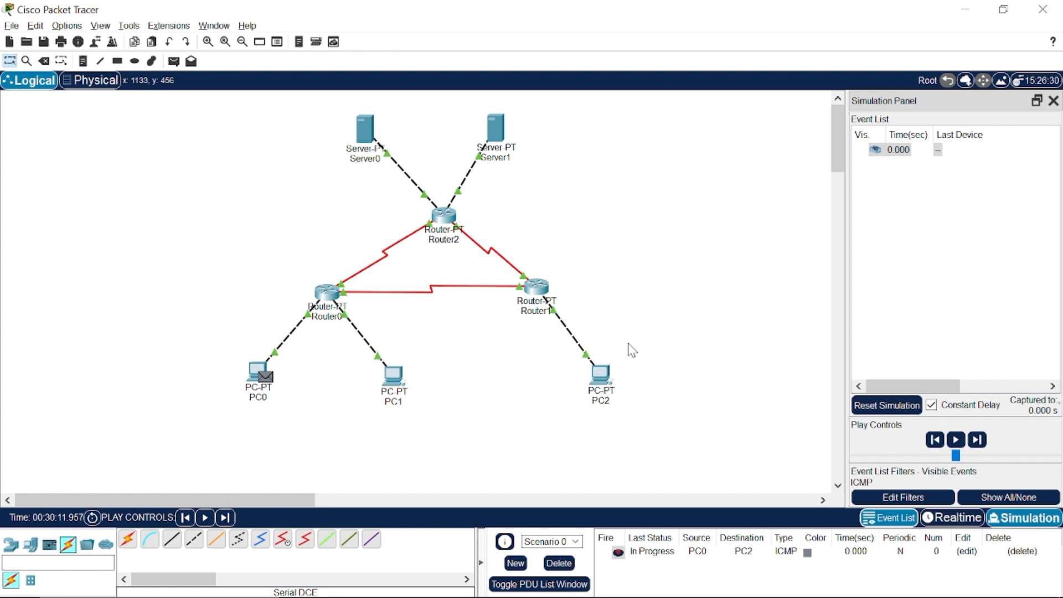
pyautogui.click(558, 563)
# - Check the exercise's first packet test, create a simple PDU from PC0 to PC1 and advance the simulation one event
pyautogui.hotkey('alt', 'Tab')
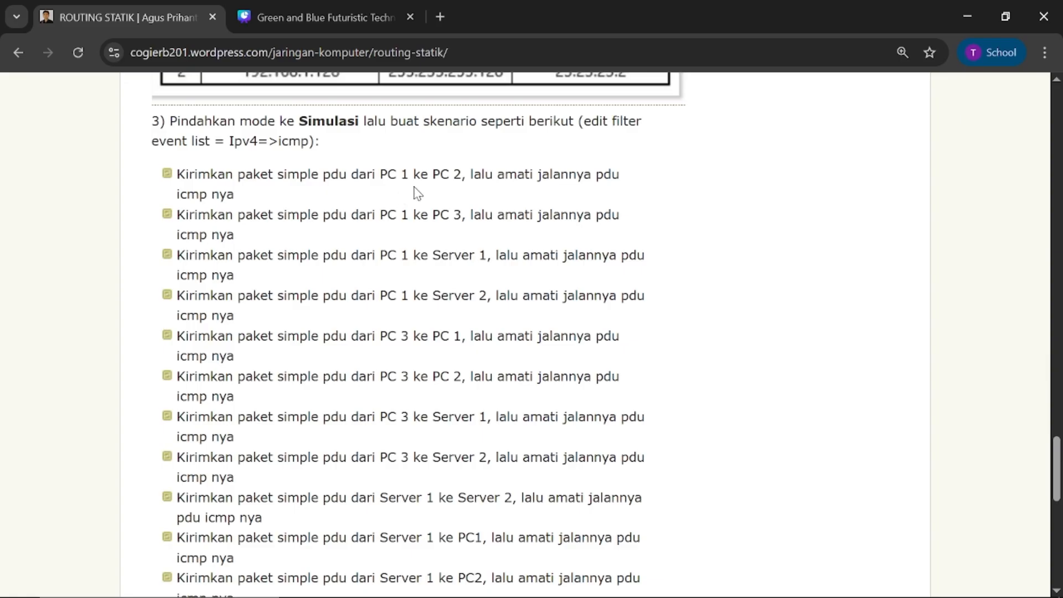
pyautogui.hotkey('alt', 'Tab')
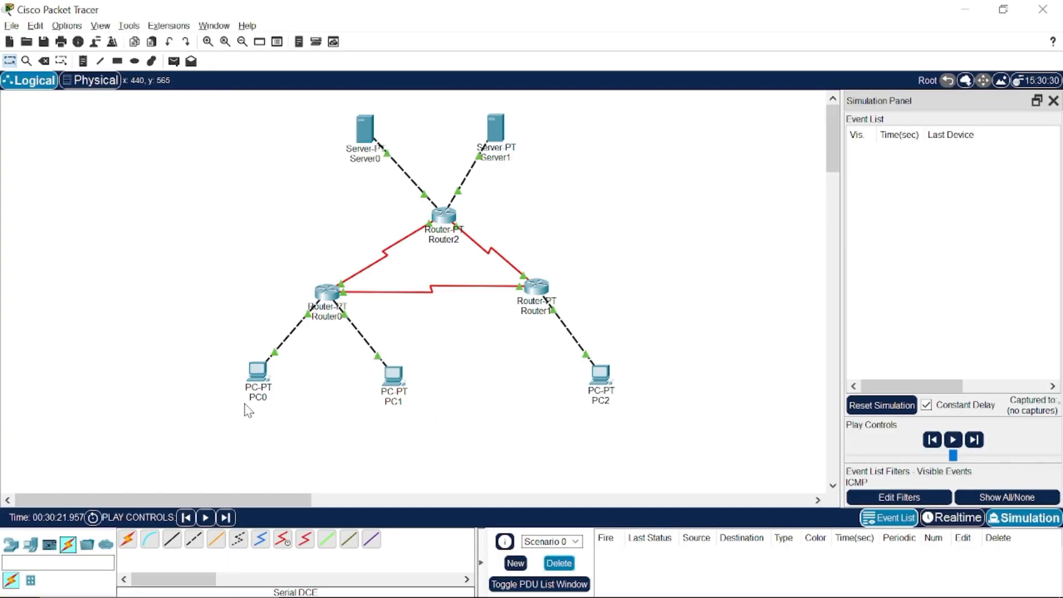
pyautogui.click(174, 60)
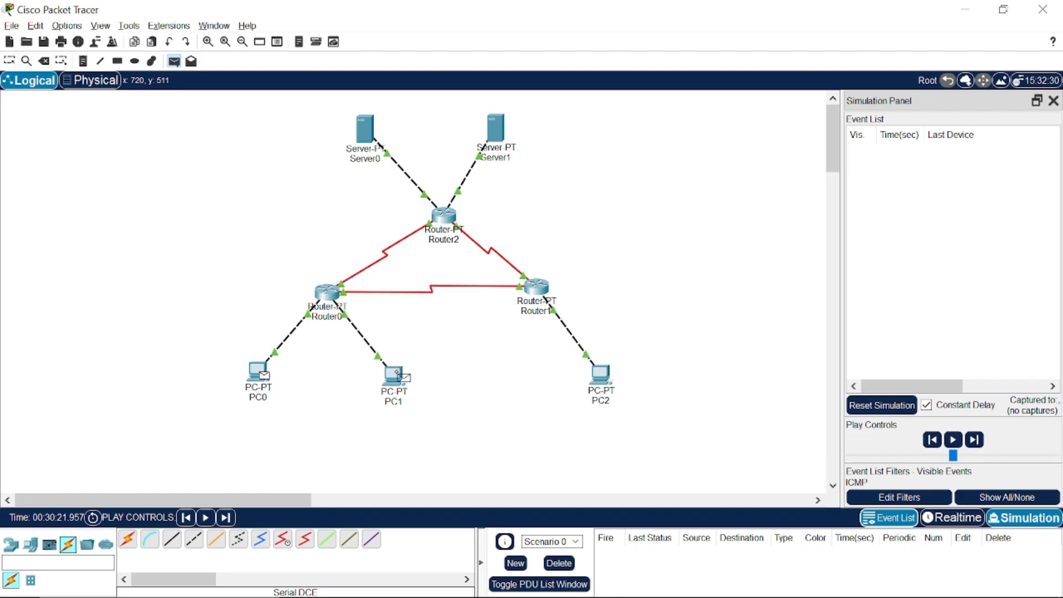
pyautogui.click(394, 372)
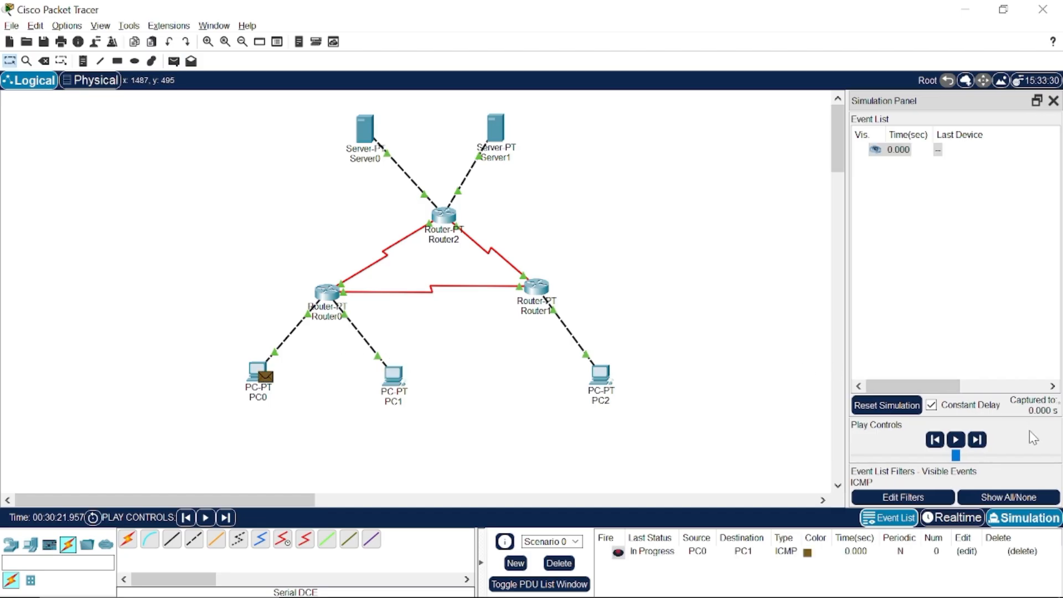
pyautogui.click(976, 446)
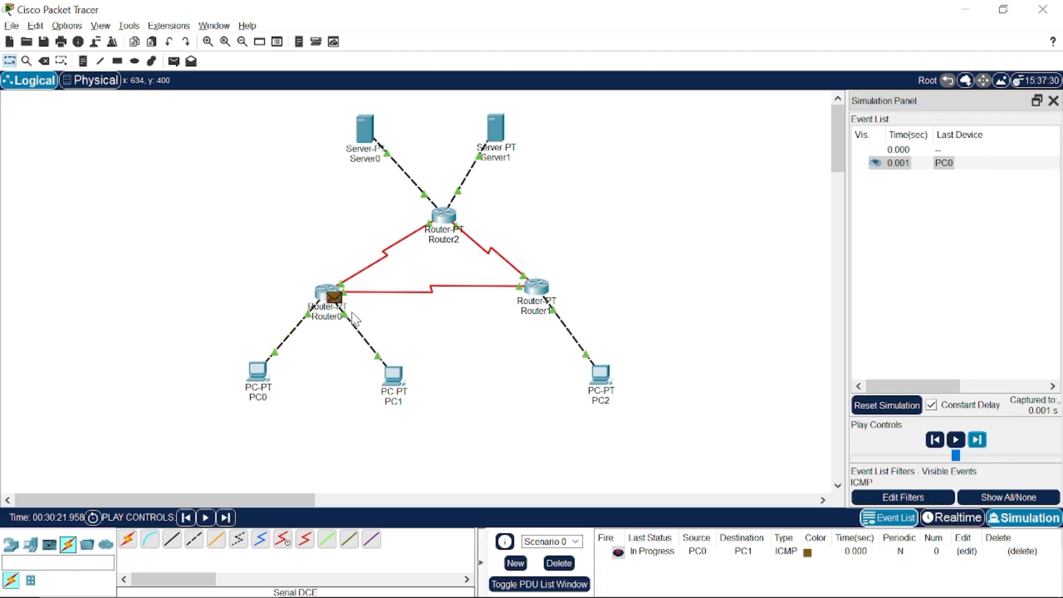
# - Clear the current scenario and create a fresh simple PDU from PC0 to PC1
pyautogui.click(570, 565)
pyautogui.click(174, 61)
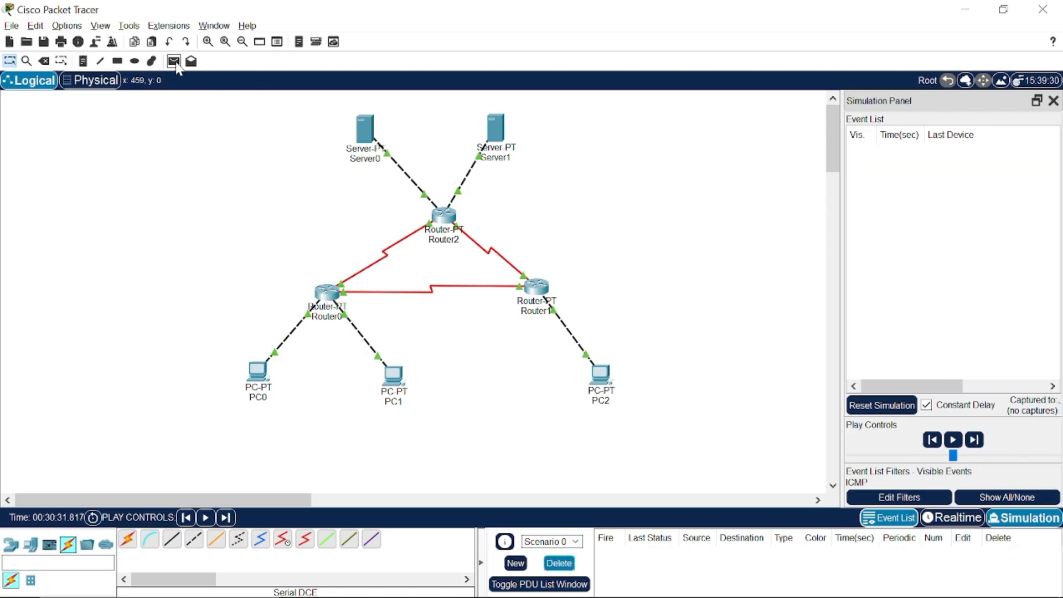
pyautogui.click(261, 377)
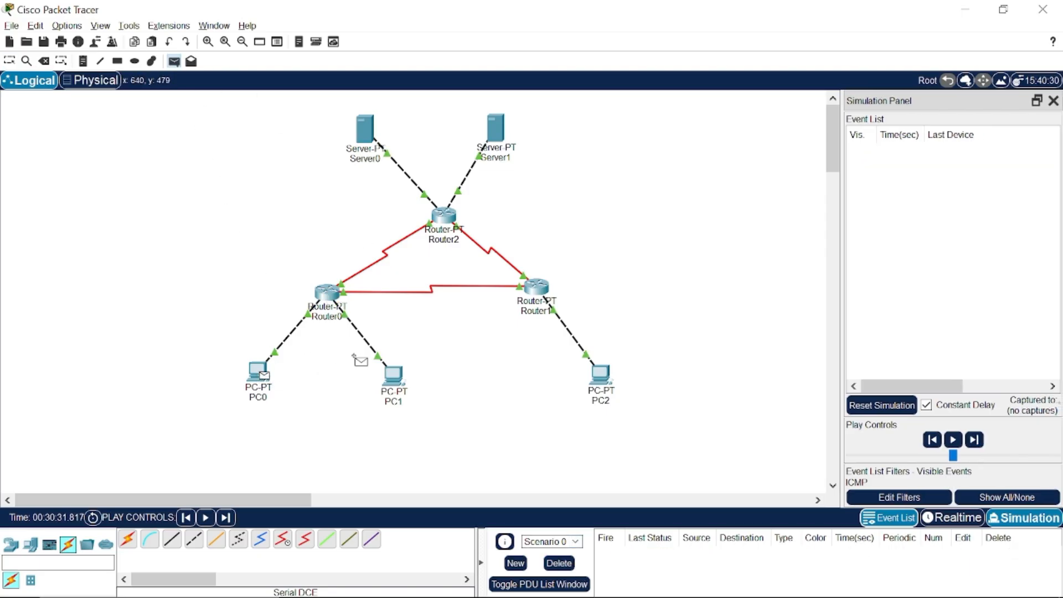
pyautogui.click(394, 378)
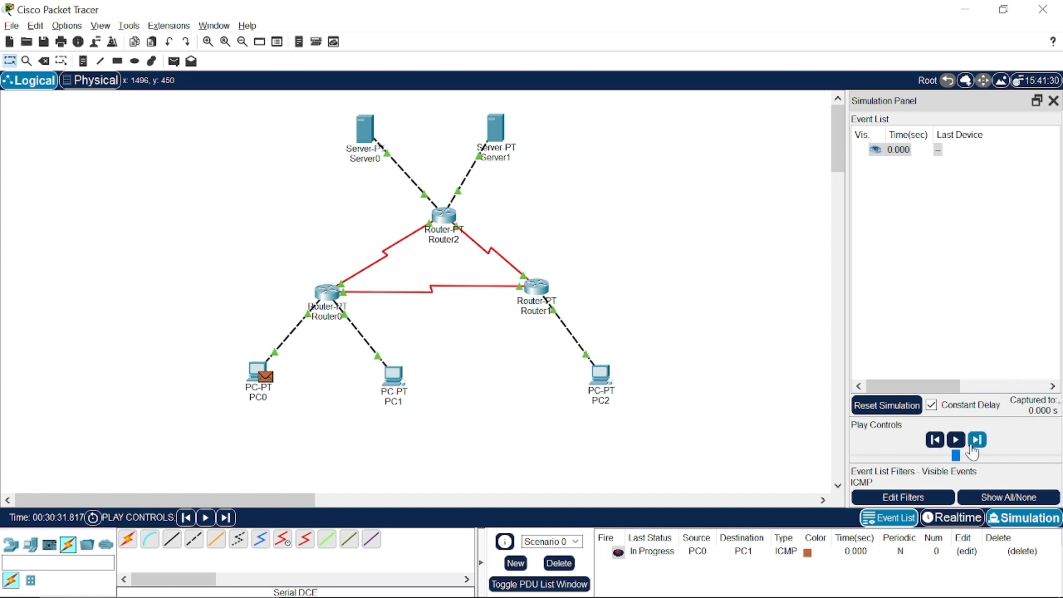
# - Advance the PC0-to-PC1 simulation event by event until the reply returns to PC0, and delete the scenario
pyautogui.click(976, 442)
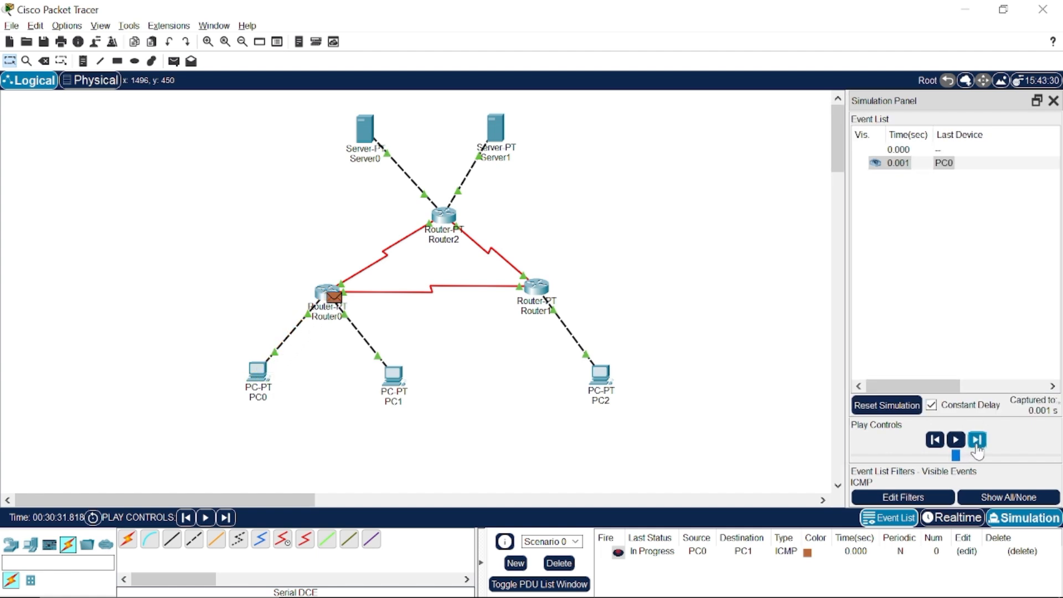
pyautogui.click(976, 442)
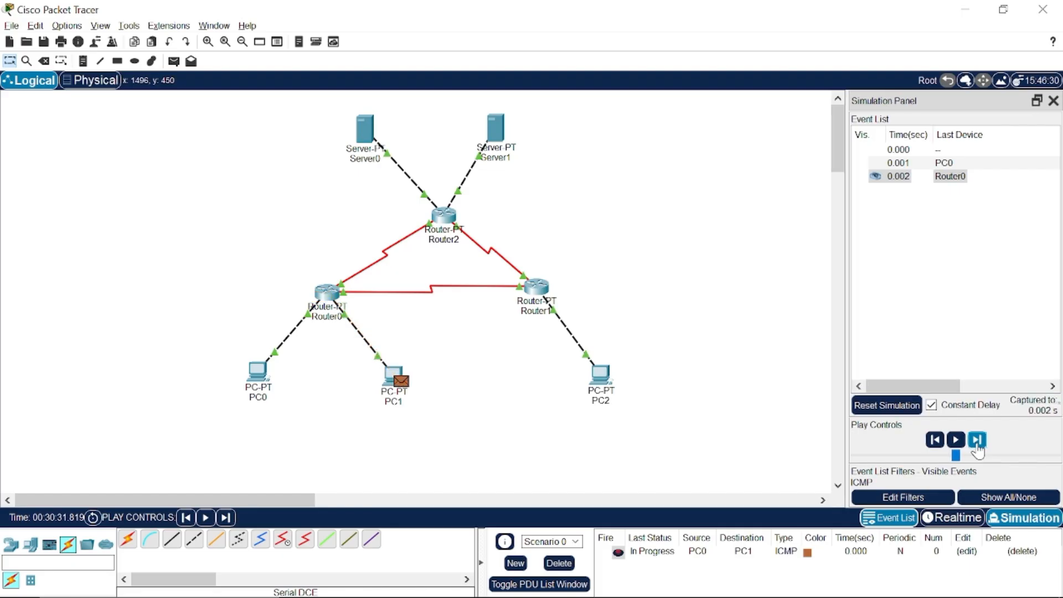
pyautogui.click(978, 443)
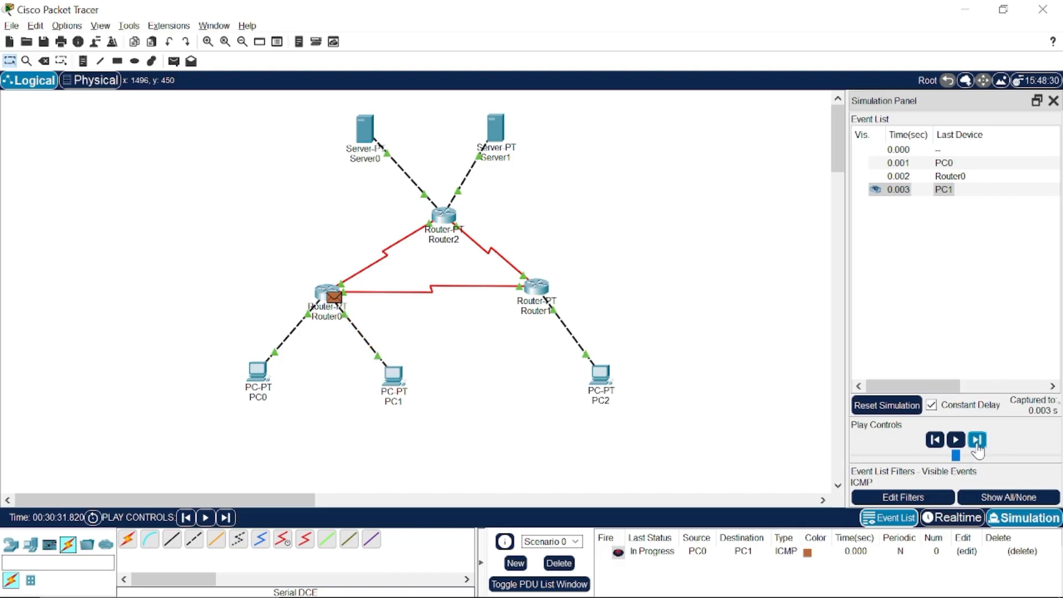
pyautogui.click(977, 442)
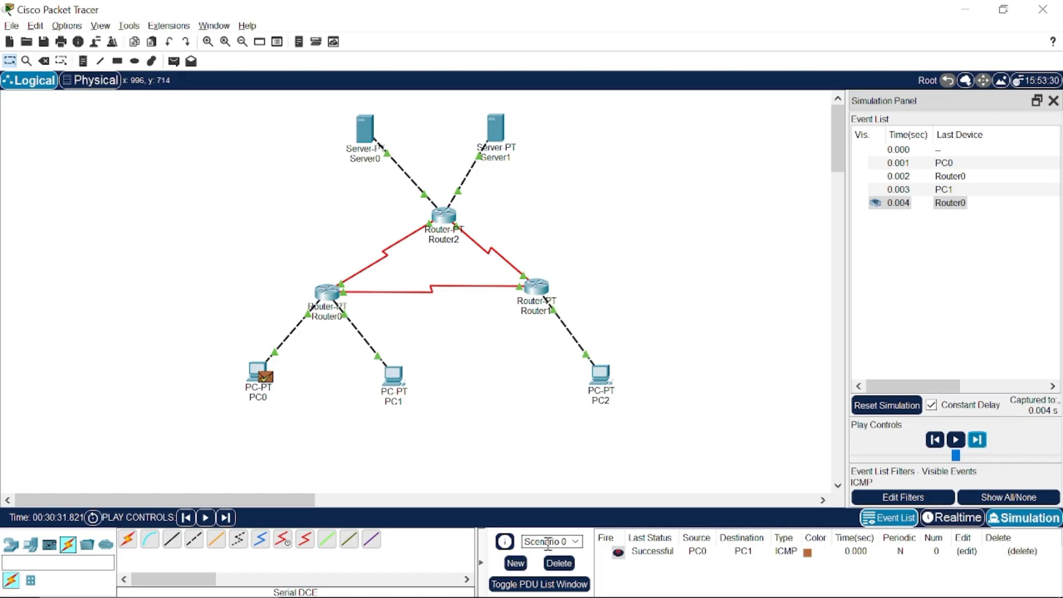
pyautogui.click(558, 563)
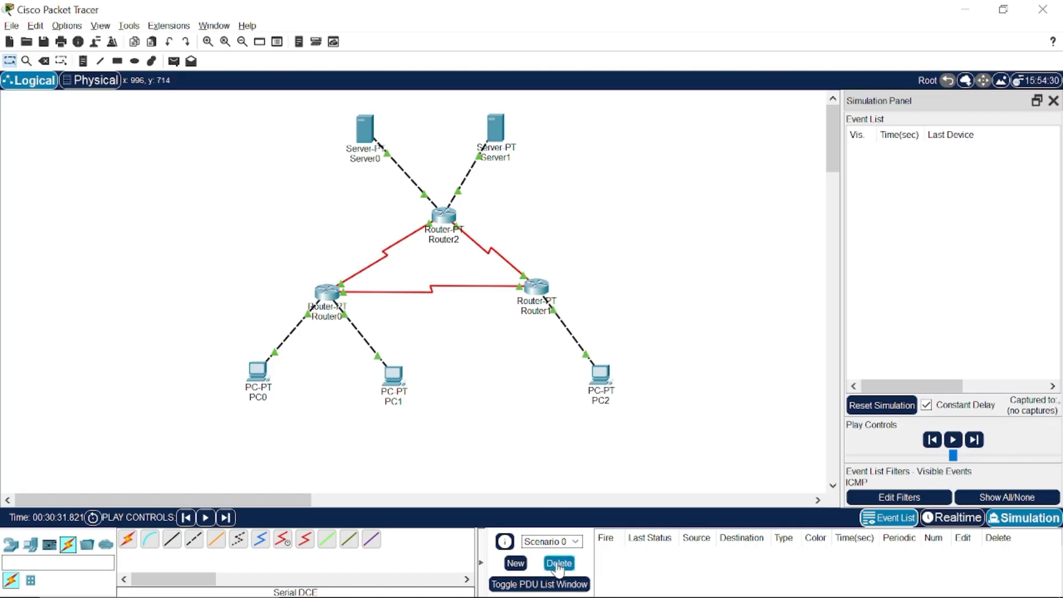
# - Check the second packet test on the exercise web page and create a simple PDU from PC0 to PC2 in Packet Tracer
pyautogui.hotkey('alt', 'Tab')
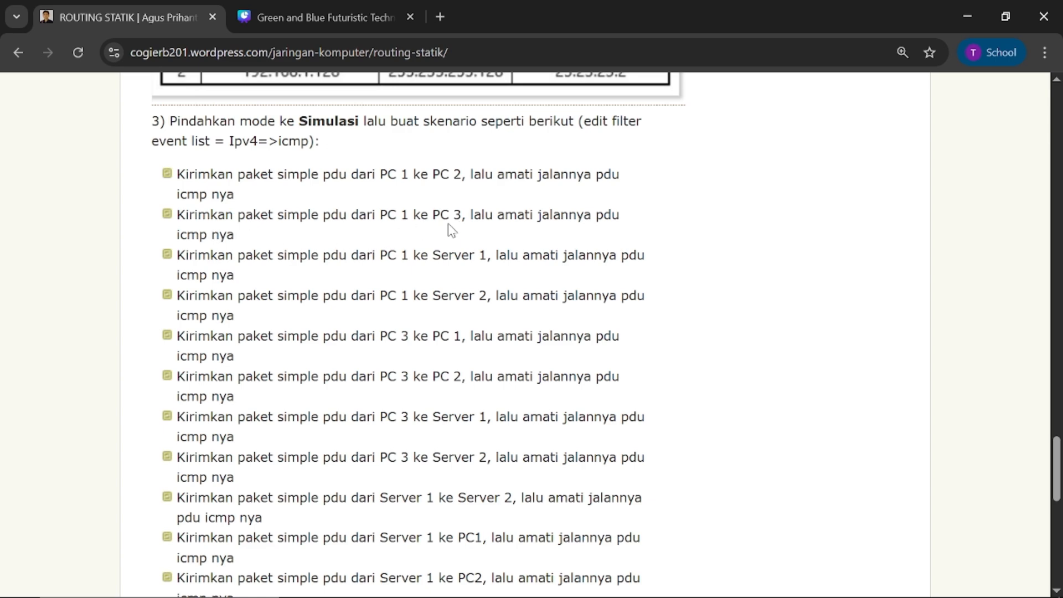
pyautogui.hotkey('alt', 'Tab')
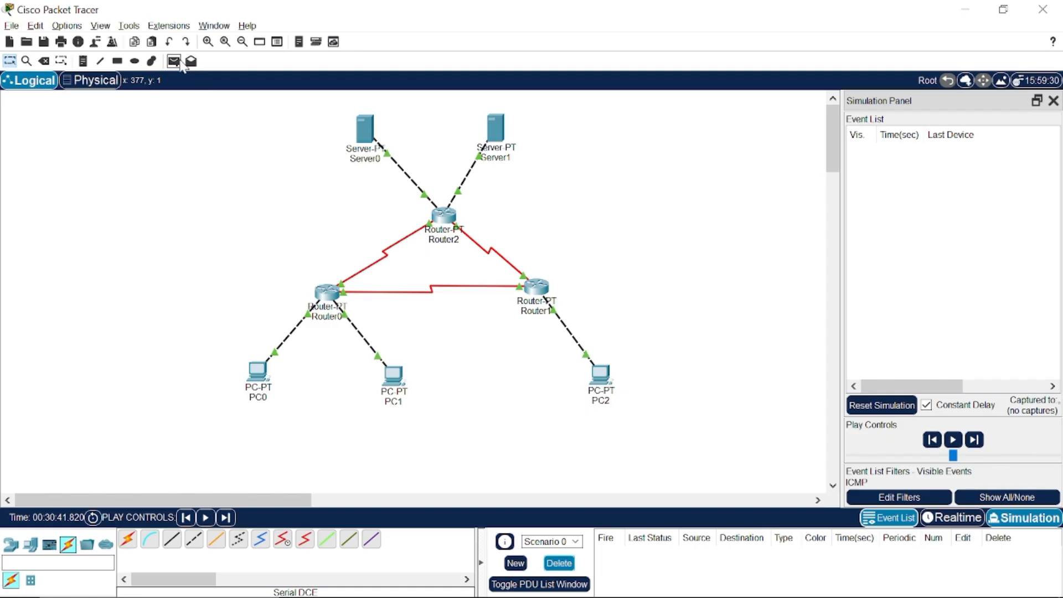
pyautogui.click(174, 61)
pyautogui.click(258, 371)
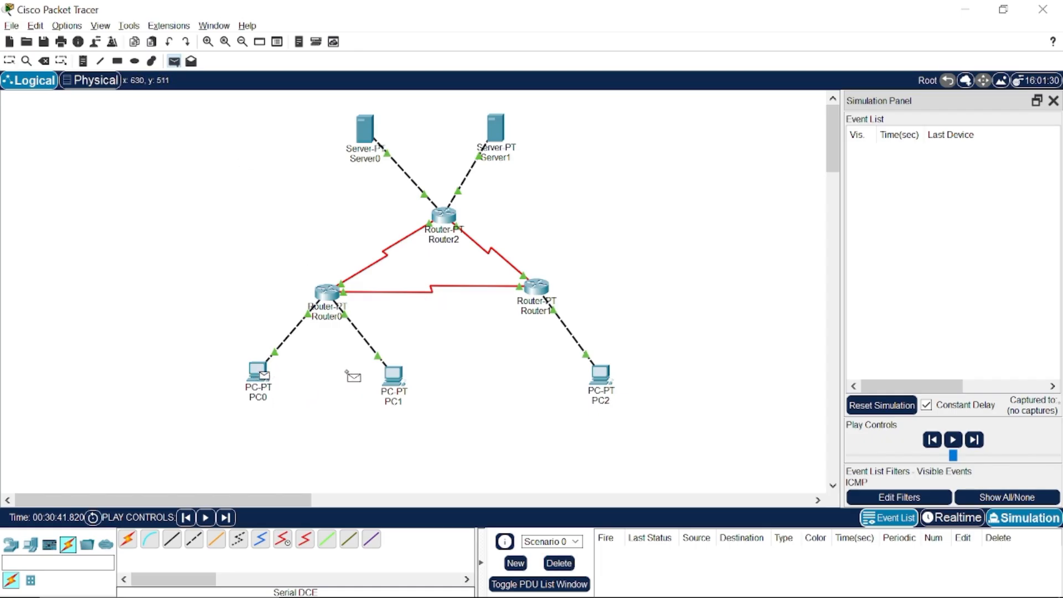
pyautogui.click(598, 377)
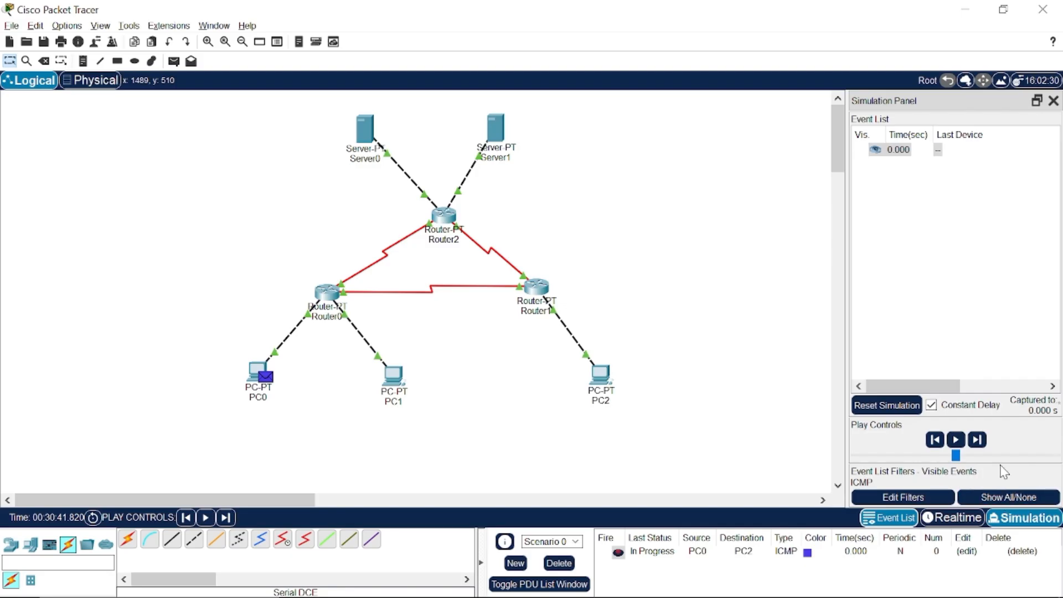
# - Advance the PC0-to-PC2 simulation event by event until the reply returns to PC0, and delete the scenario
pyautogui.click(977, 446)
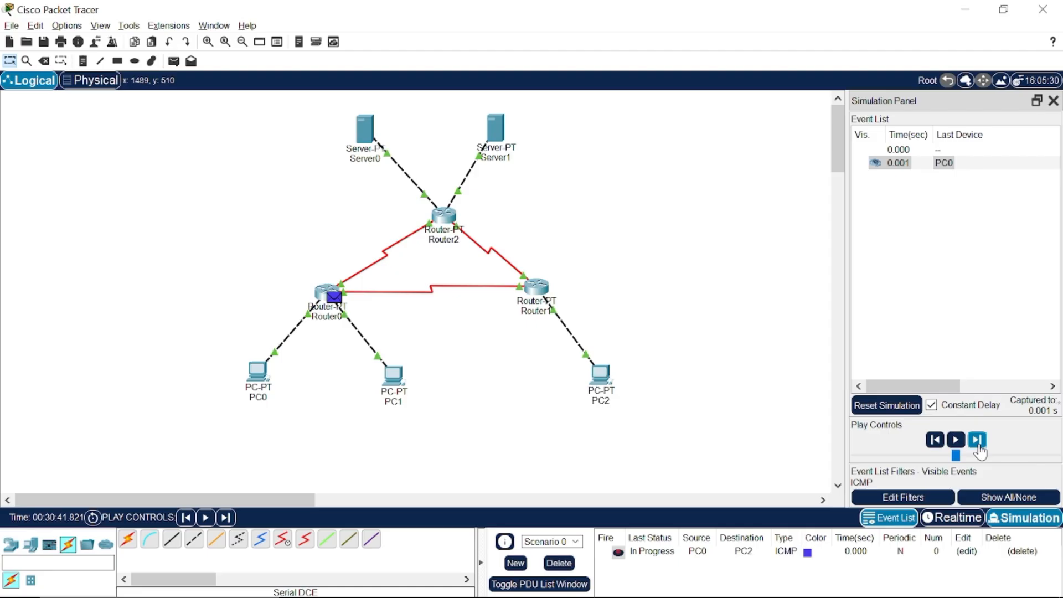
pyautogui.click(978, 446)
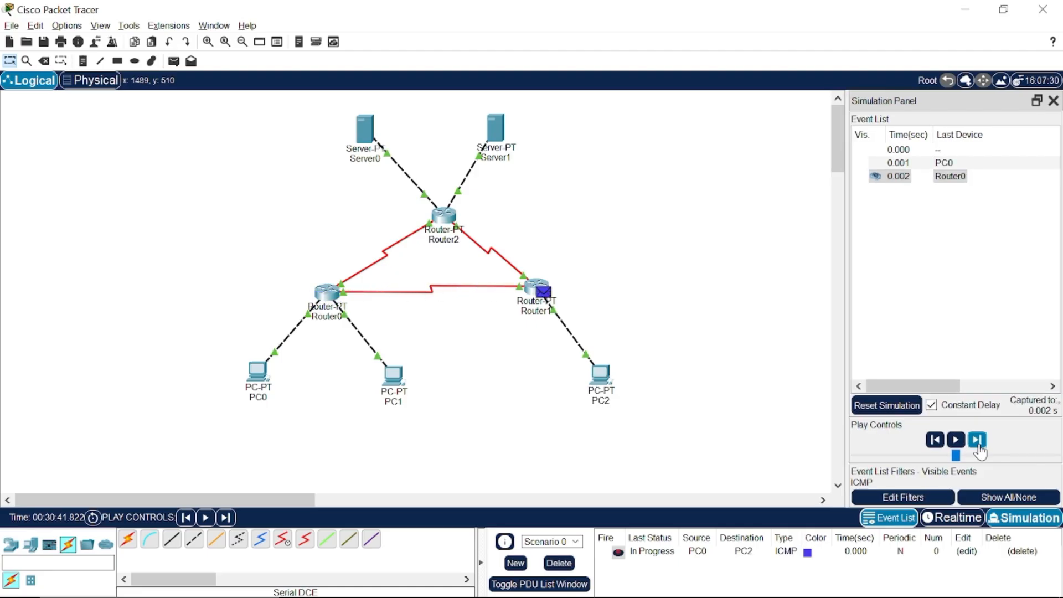
pyautogui.click(977, 446)
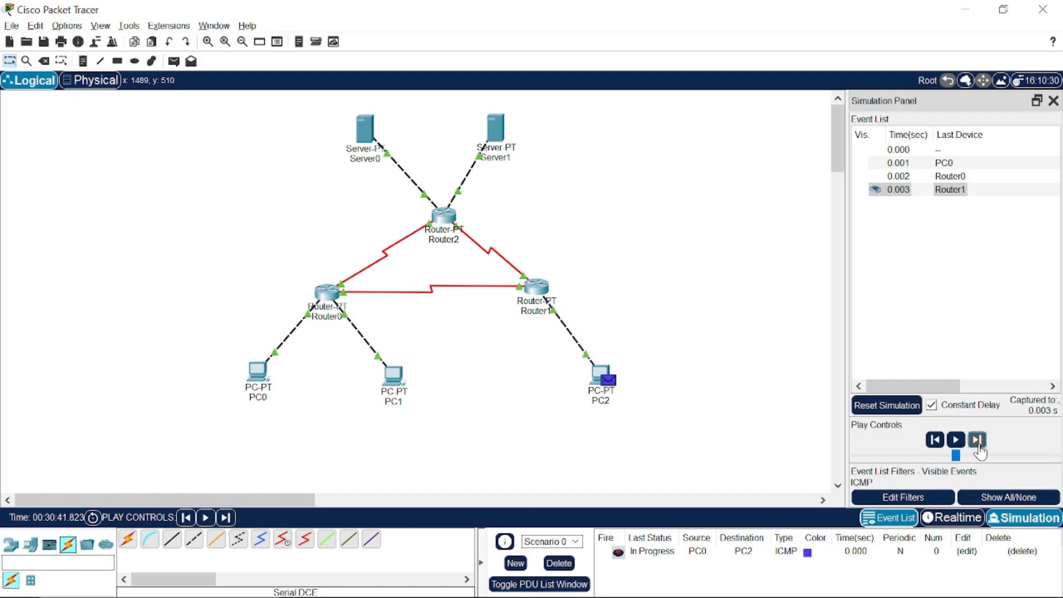
pyautogui.click(978, 446)
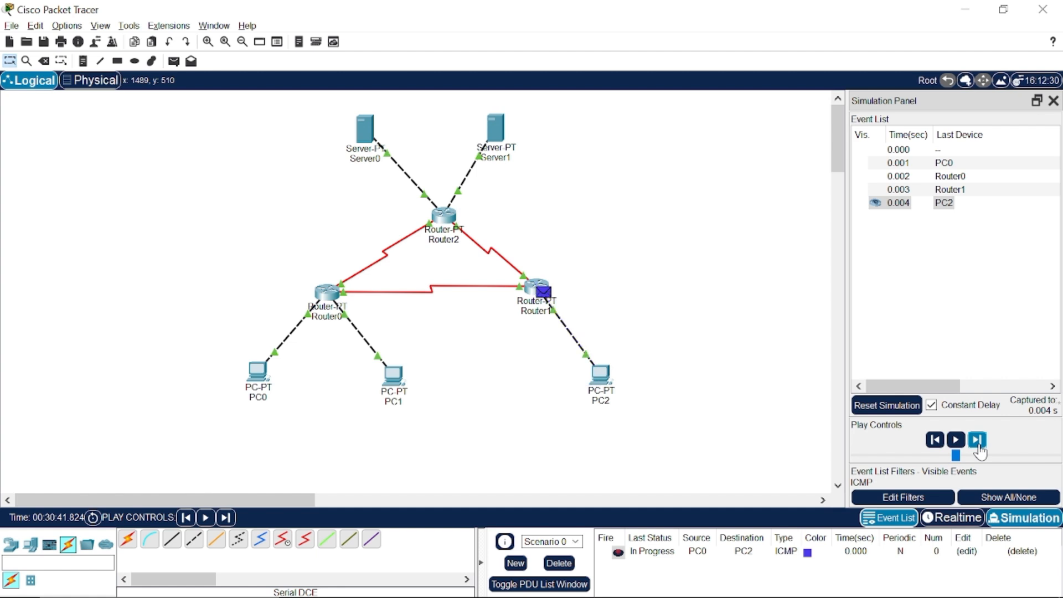
pyautogui.click(978, 446)
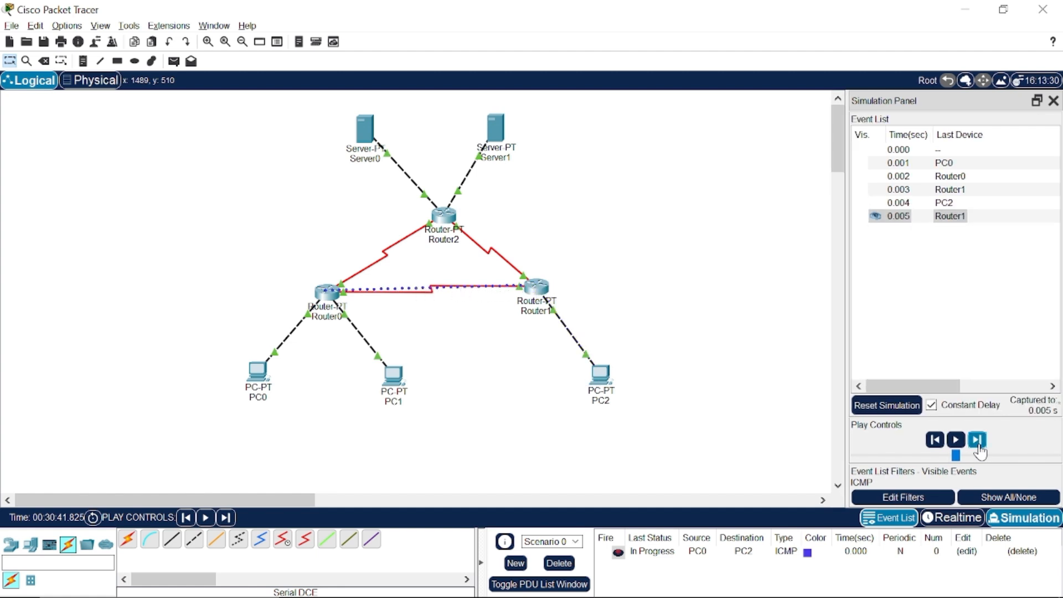
pyautogui.click(978, 446)
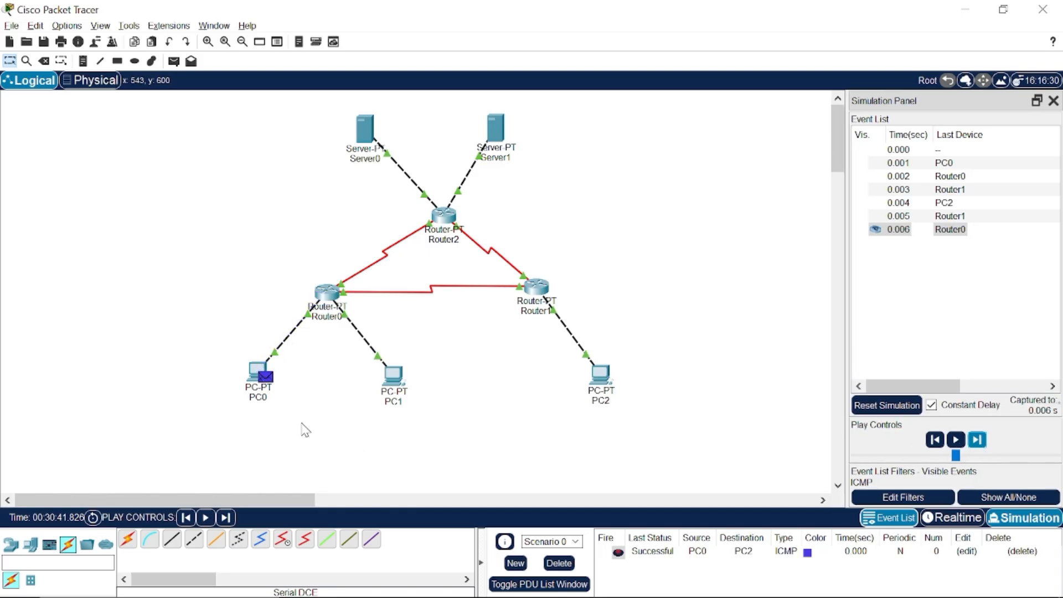
pyautogui.click(560, 565)
# - Check the third packet test on the exercise web page and create a simple PDU from PC0 to Server0 in Packet Tracer
pyautogui.hotkey('alt', 'Tab')
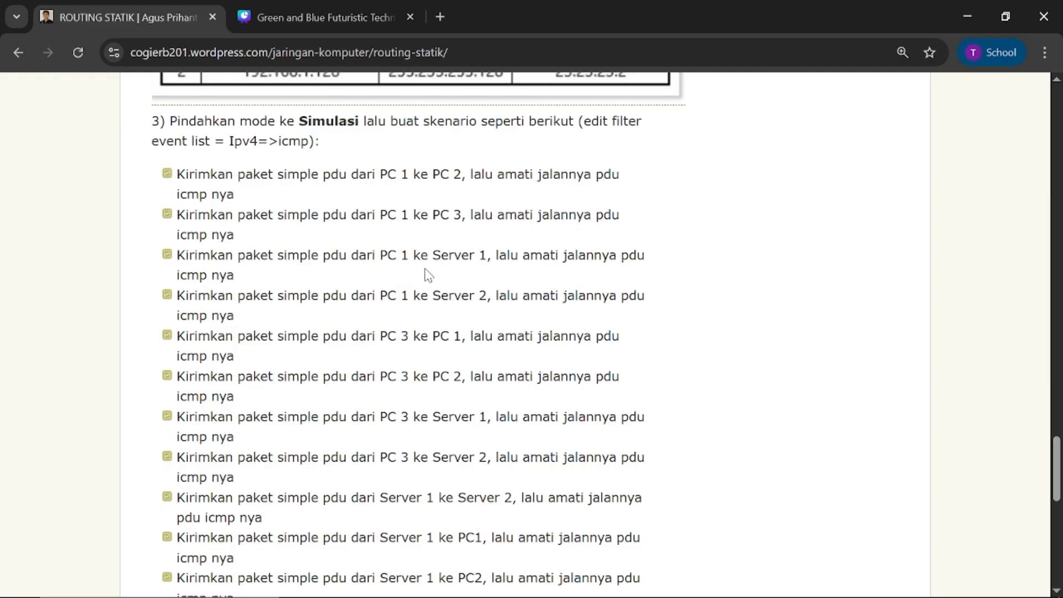
pyautogui.hotkey('alt', 'Tab')
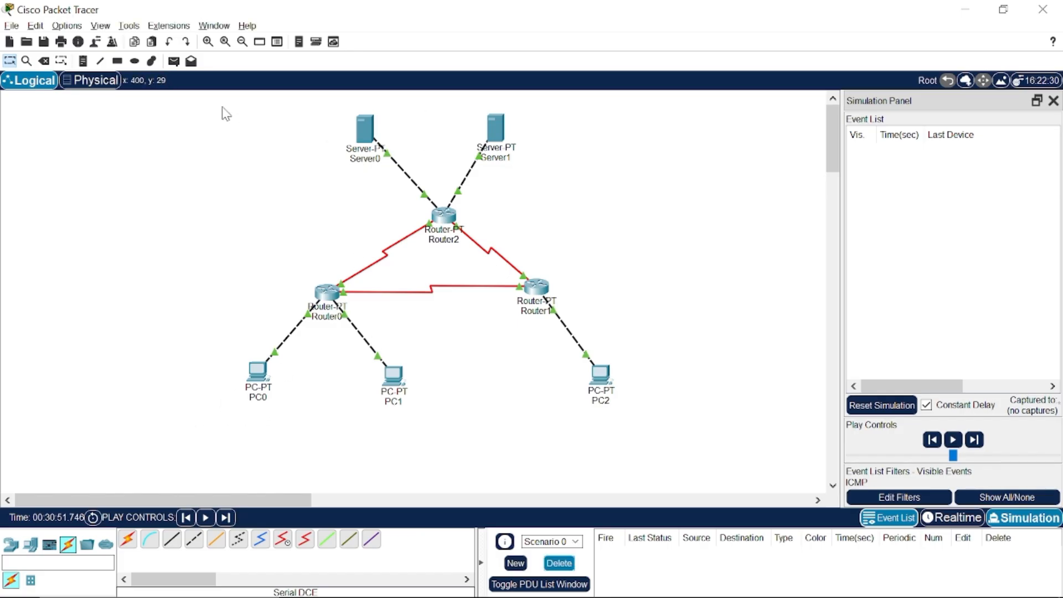
pyautogui.click(174, 61)
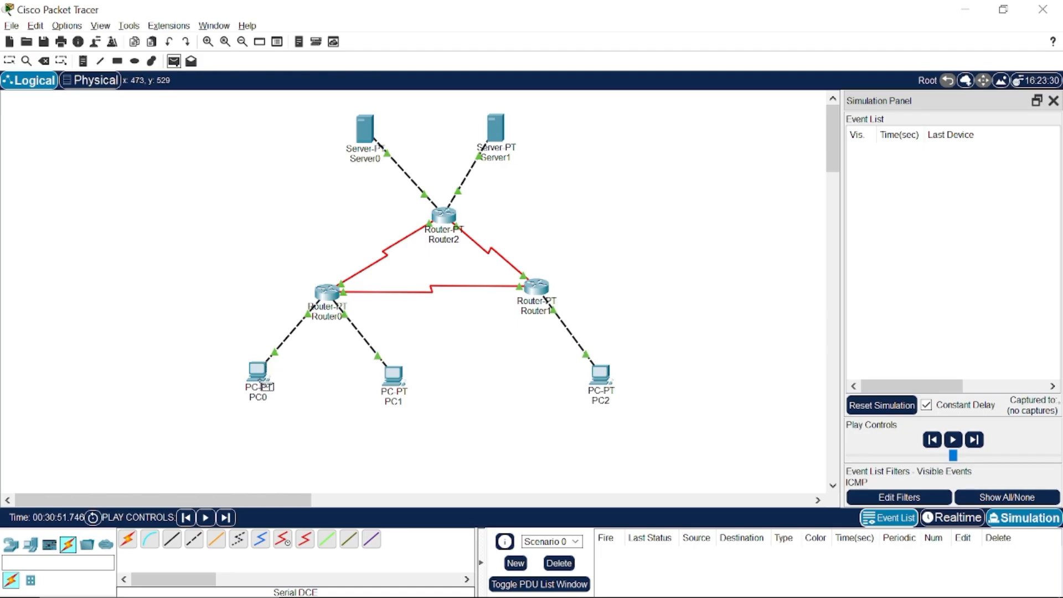
pyautogui.click(258, 370)
pyautogui.click(370, 133)
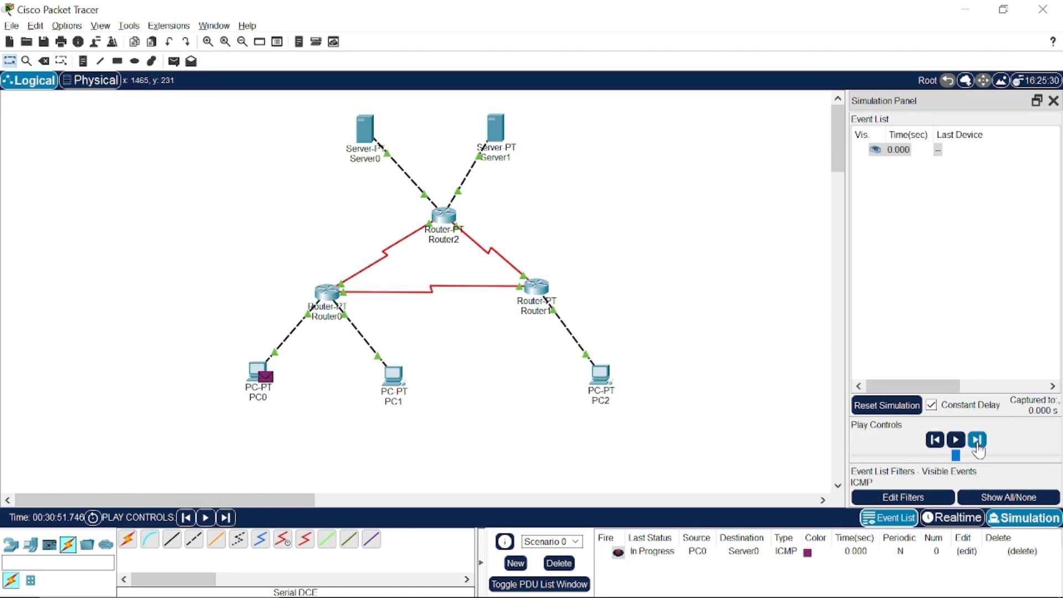
# - Advance the simulation three events to follow the PC0-to-Server0 packet through Router0 and Router2
pyautogui.click(977, 443)
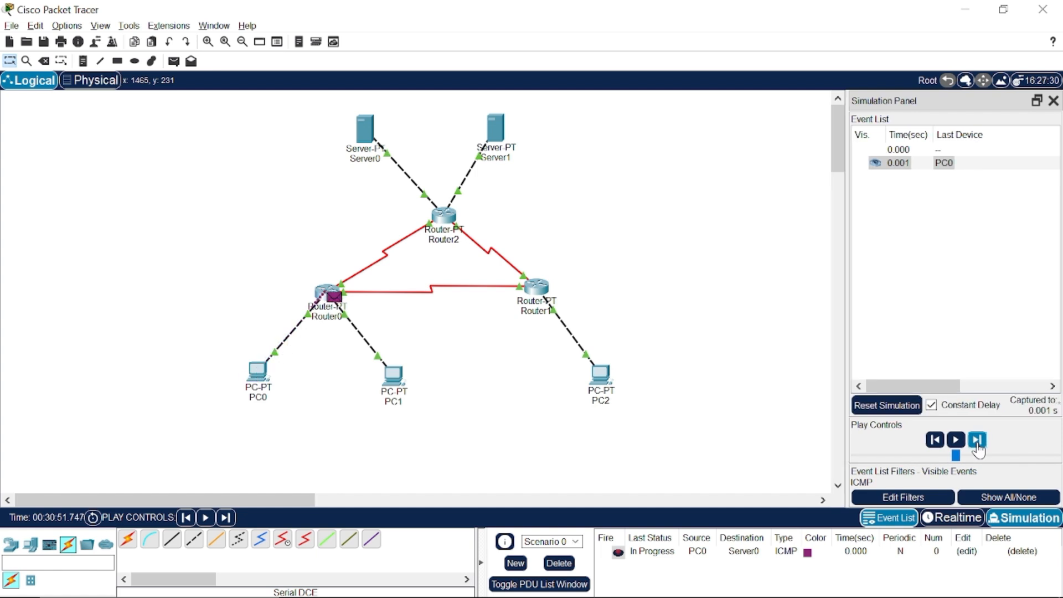
pyautogui.click(977, 443)
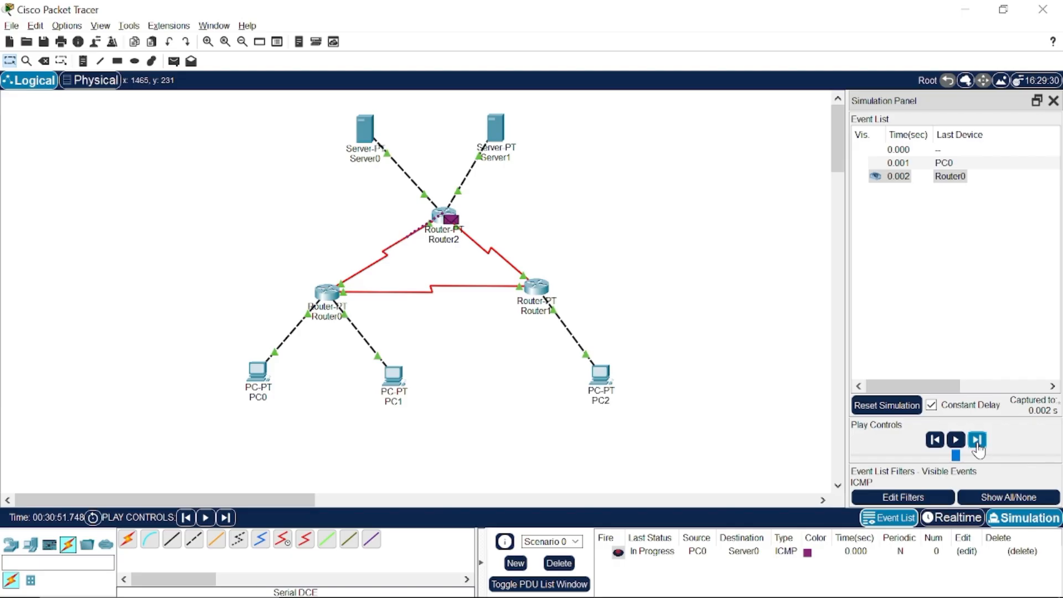
pyautogui.click(977, 443)
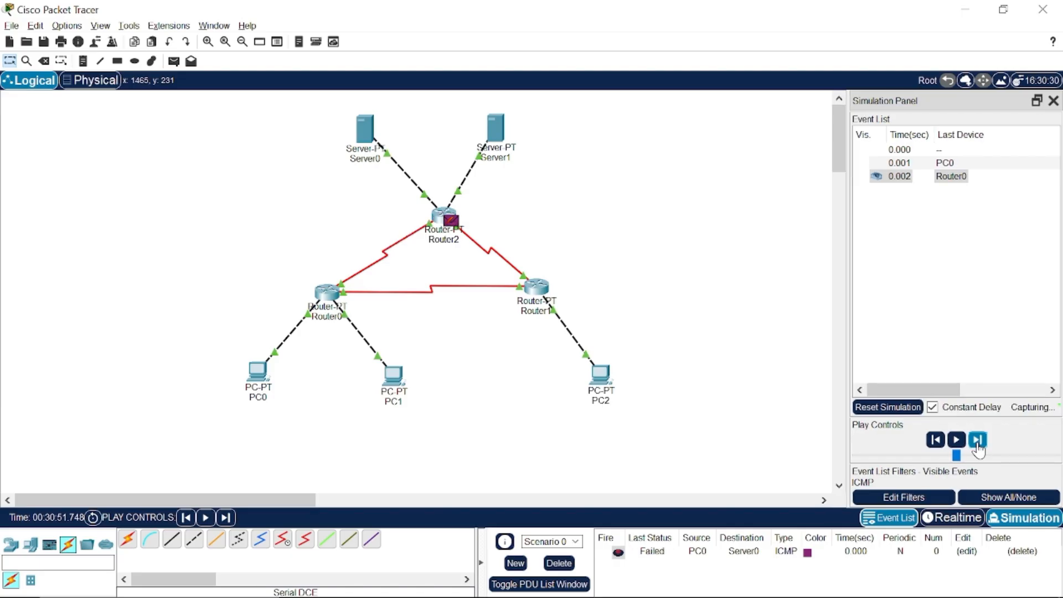
# - Delete the scenario and create the simple PDU from PC0 to Server0 again
pyautogui.click(564, 566)
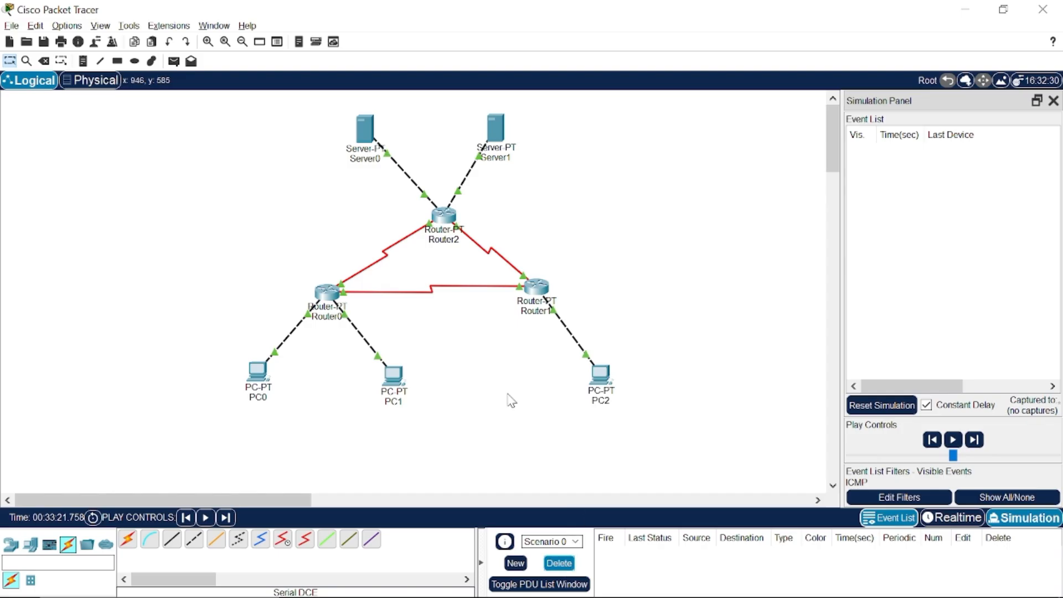
pyautogui.click(177, 62)
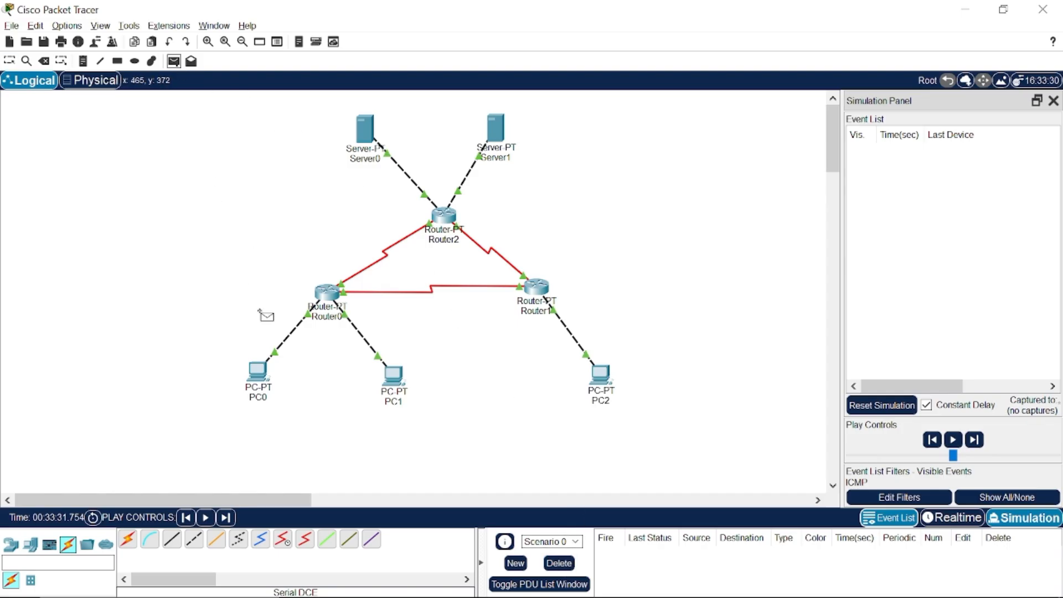
pyautogui.click(258, 371)
pyautogui.click(366, 145)
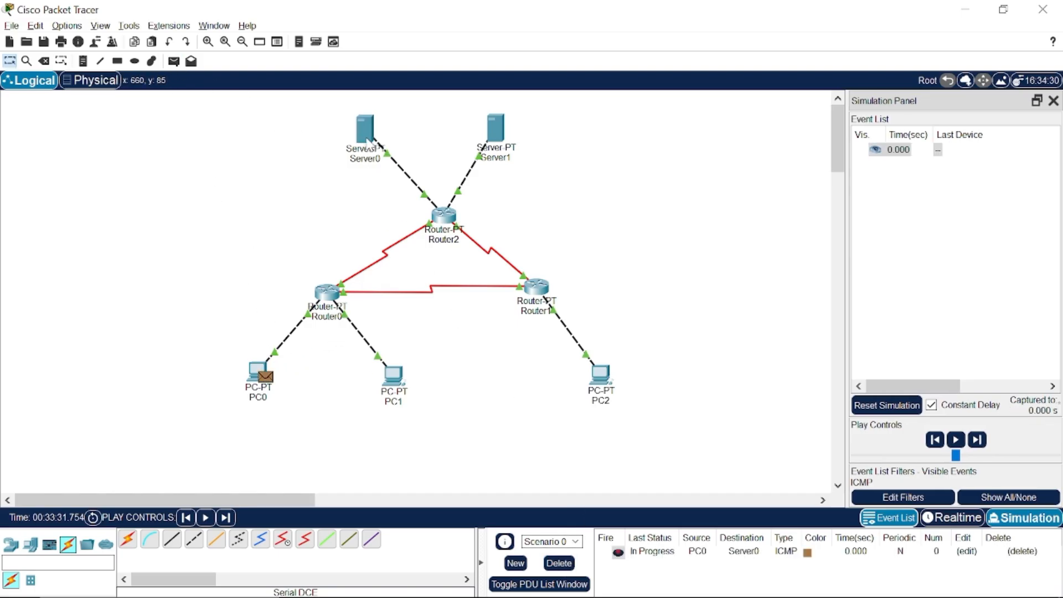
# - Advance the repeated PC0-to-Server0 simulation event by event until the reply returns to PC0, and delete the scenario
pyautogui.click(985, 443)
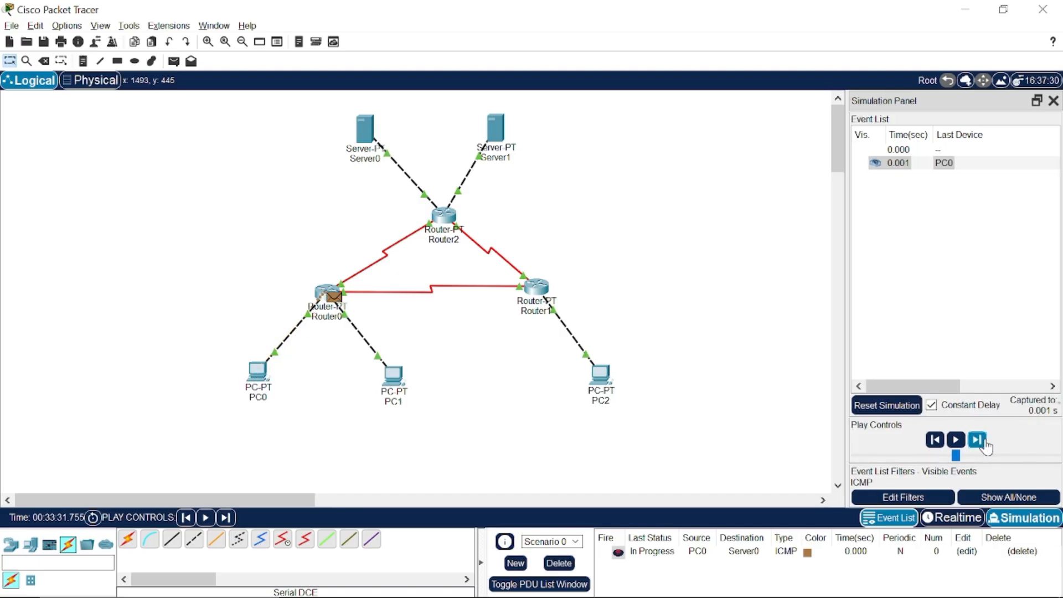
pyautogui.click(985, 443)
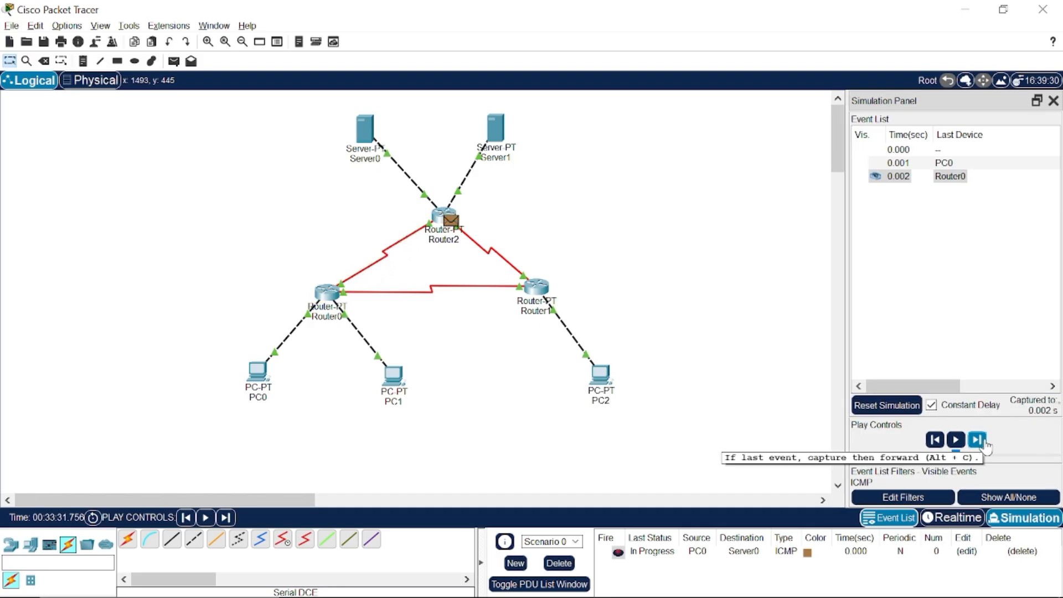
pyautogui.click(985, 443)
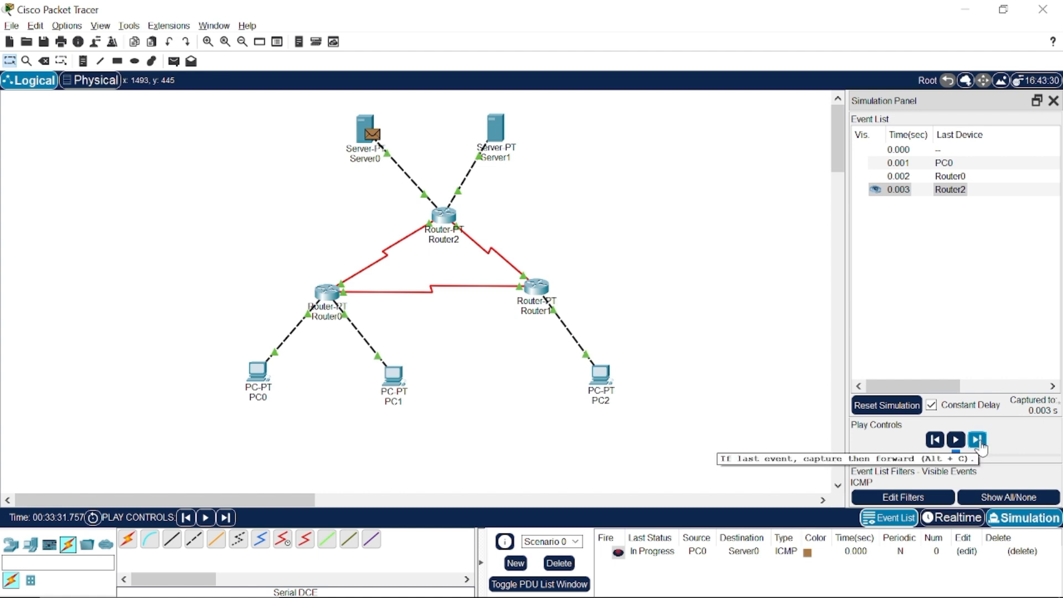
pyautogui.click(978, 442)
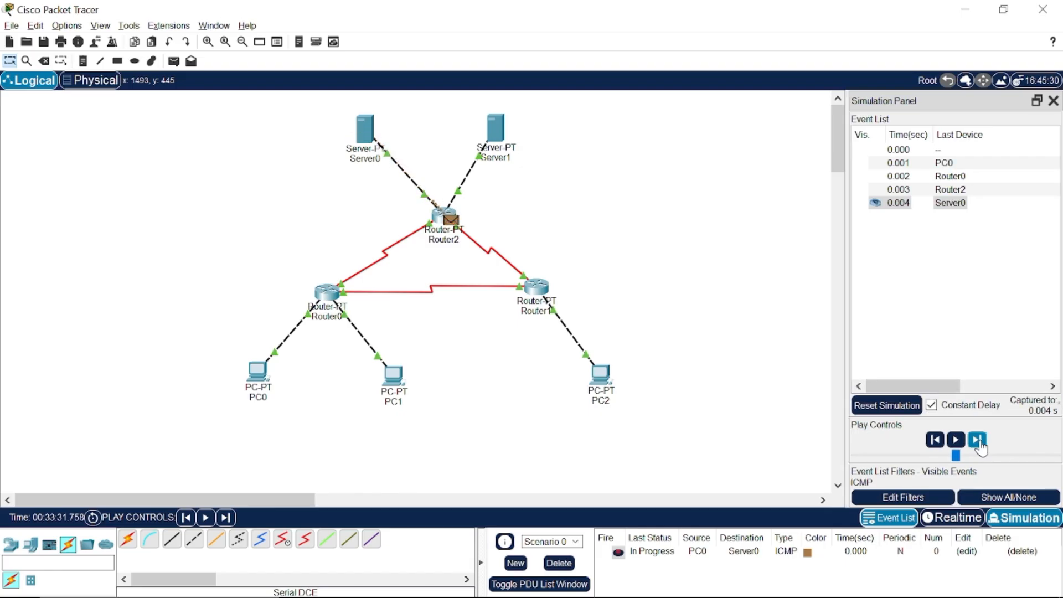
pyautogui.click(978, 442)
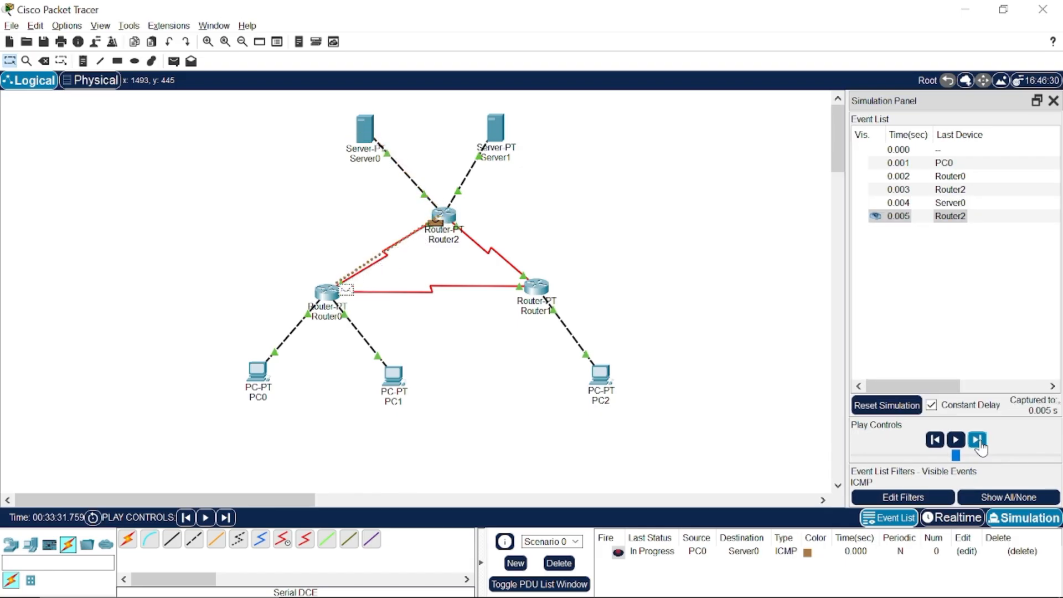
pyautogui.click(978, 442)
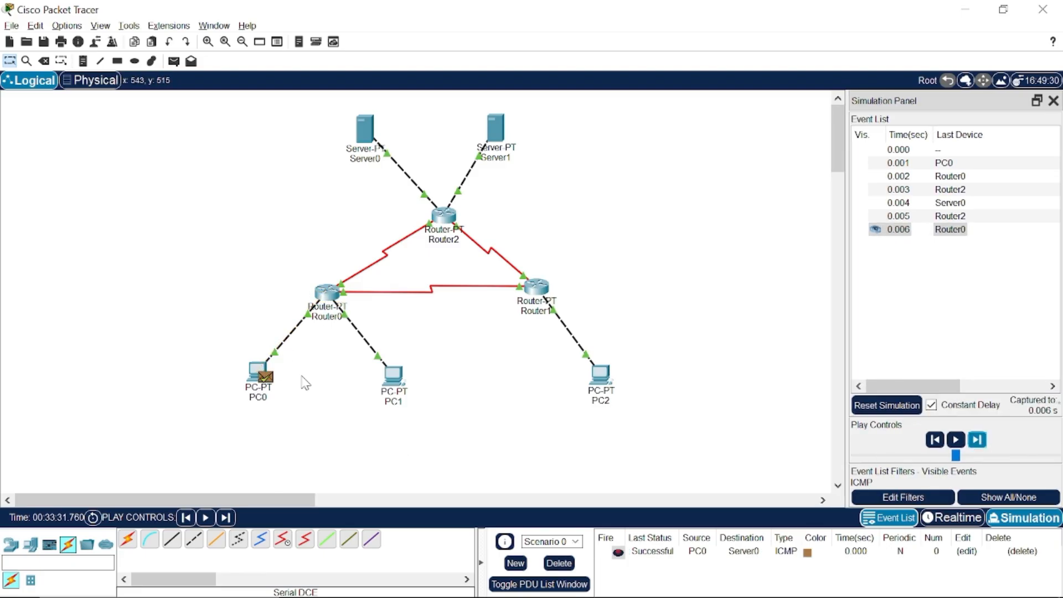
pyautogui.click(568, 564)
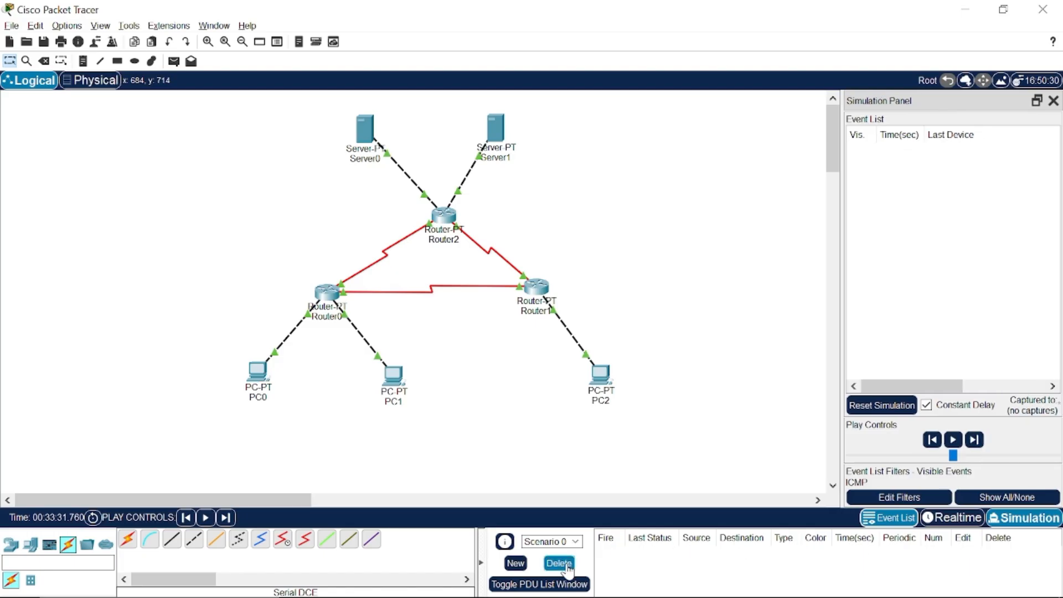
# - Check the fourth packet test on the exercise web page and create a simple PDU from PC0 to Server1 in Packet Tracer
pyautogui.click(562, 588)
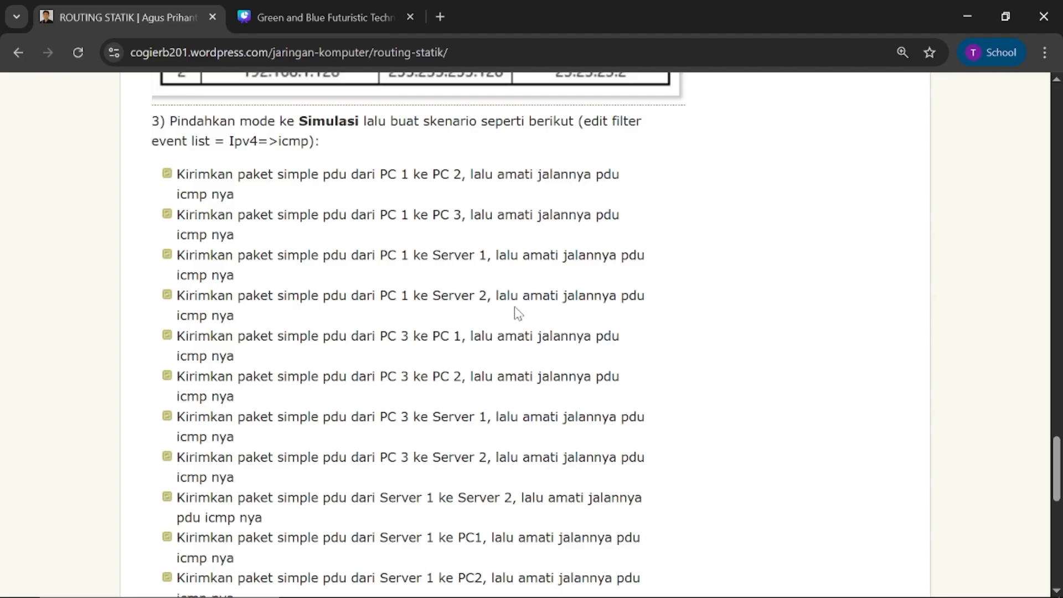
pyautogui.click(562, 588)
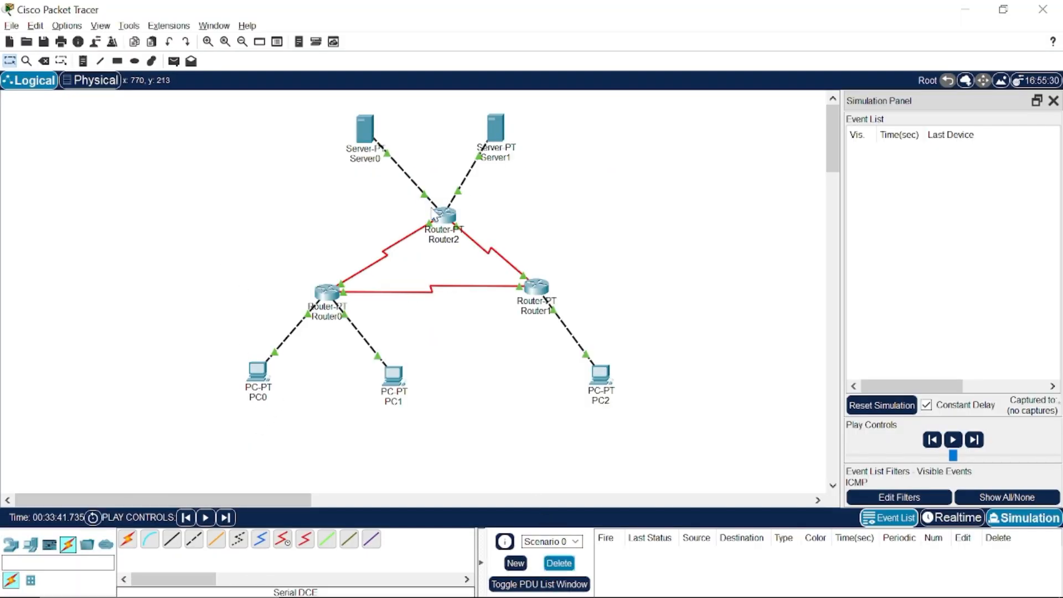
pyautogui.click(173, 63)
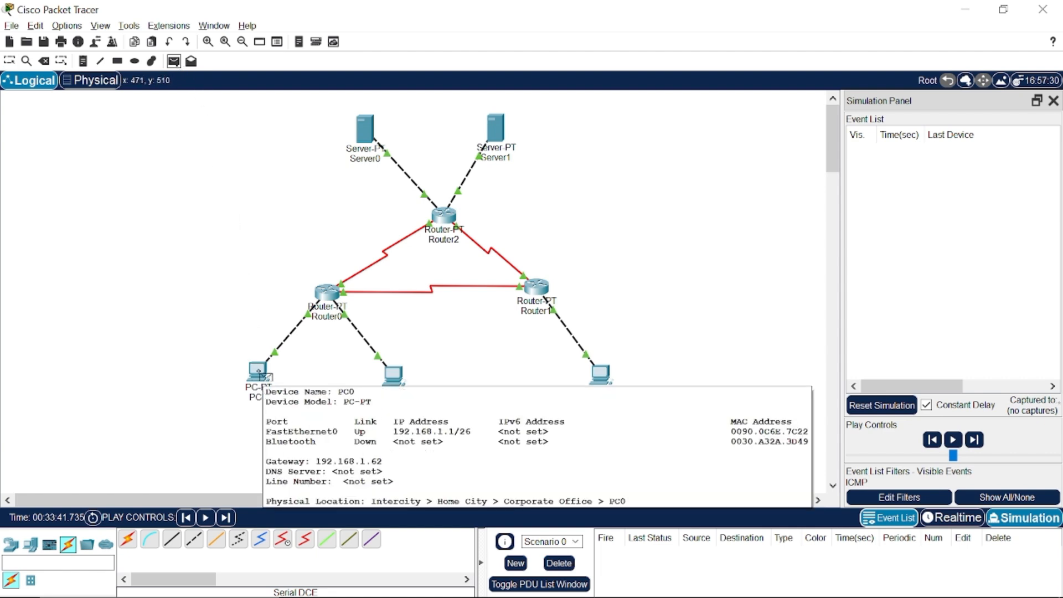
pyautogui.click(260, 374)
pyautogui.click(498, 134)
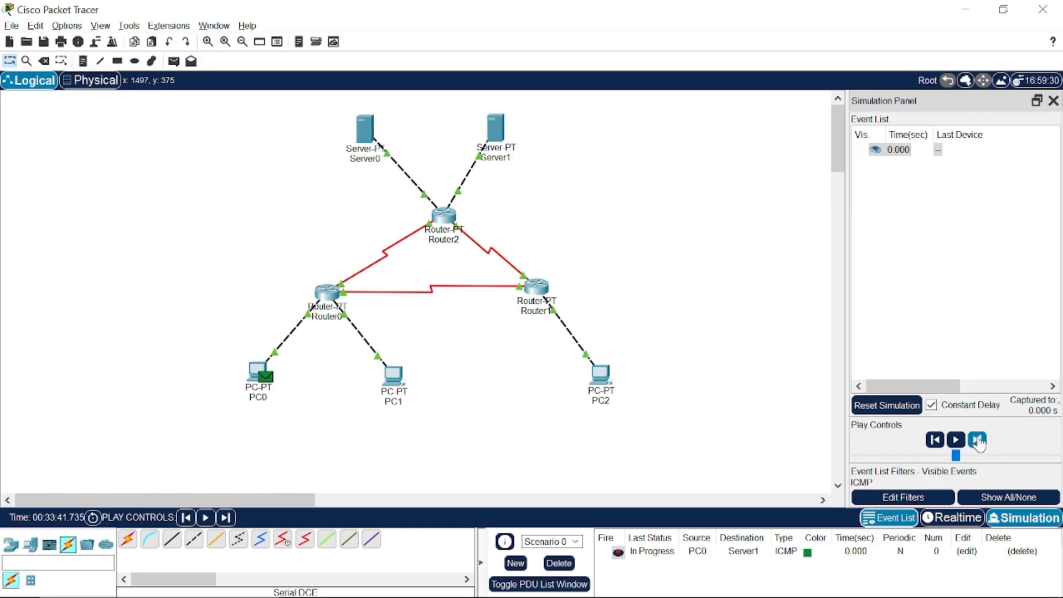
# - Advance the PC0-to-Server1 simulation two events to follow the packet to Router2, and delete the scenario
pyautogui.click(976, 441)
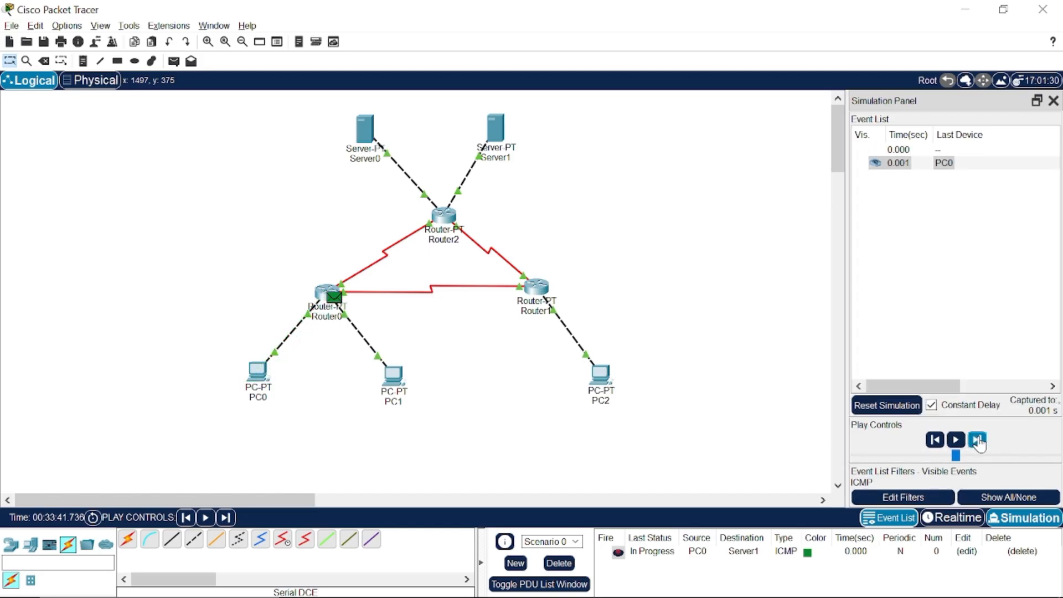
pyautogui.click(976, 441)
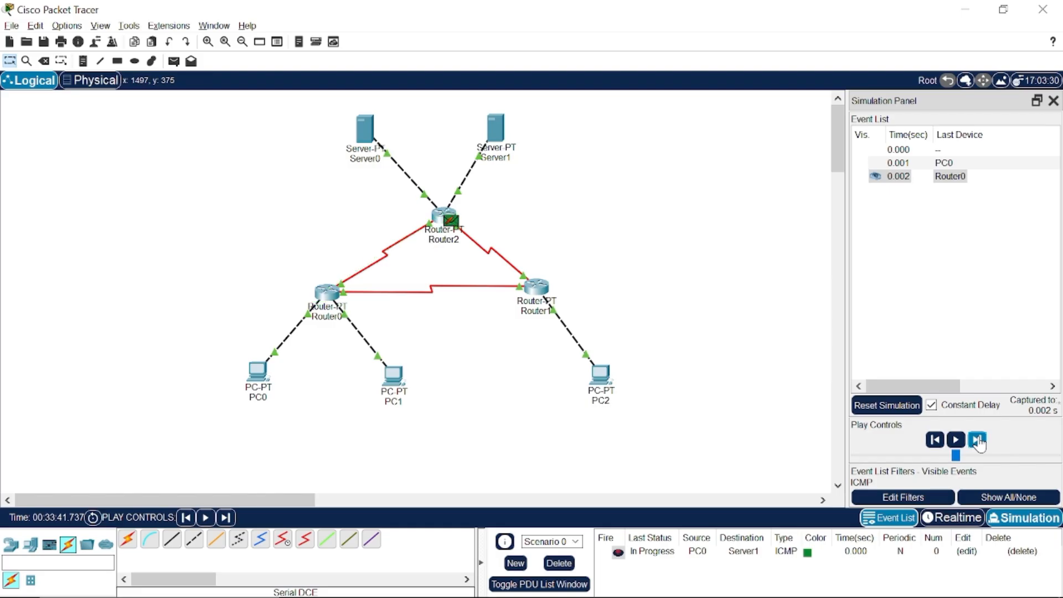
pyautogui.click(559, 563)
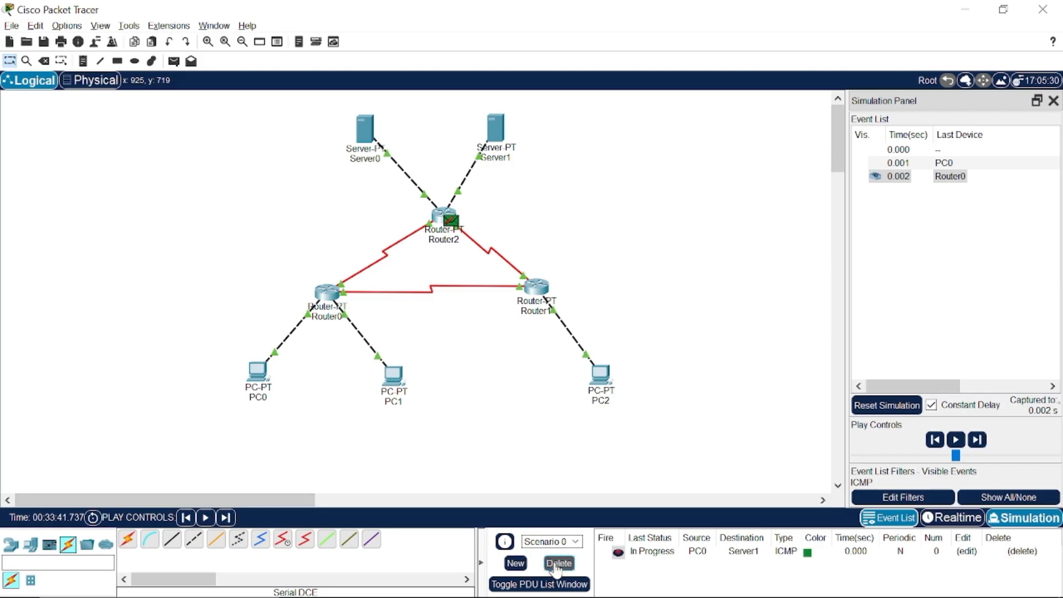
# - Create the simple PDU from PC0 to Server1 again
pyautogui.click(174, 61)
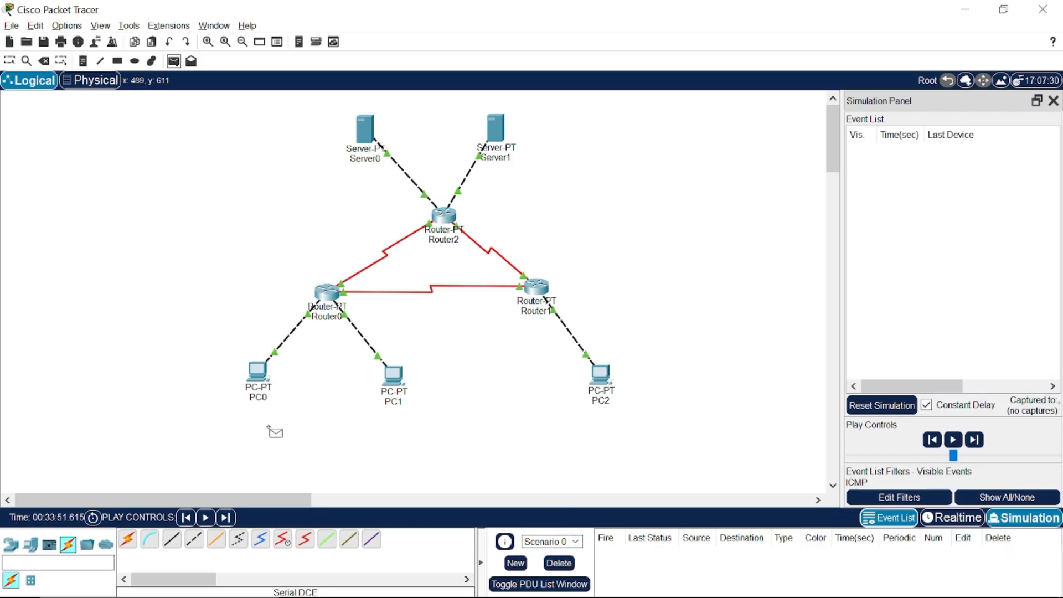
pyautogui.click(258, 371)
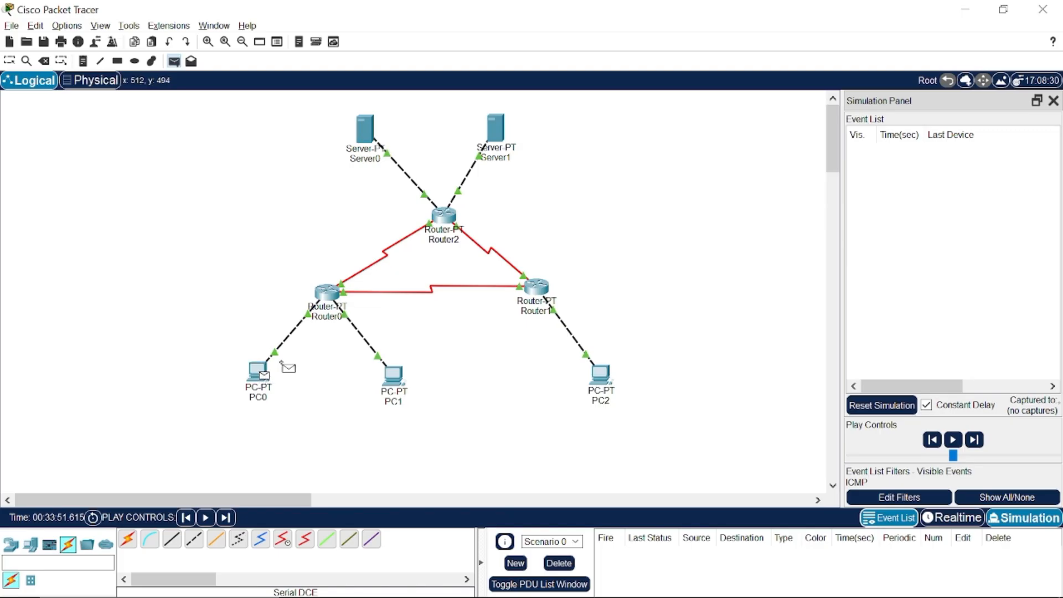
pyautogui.click(500, 131)
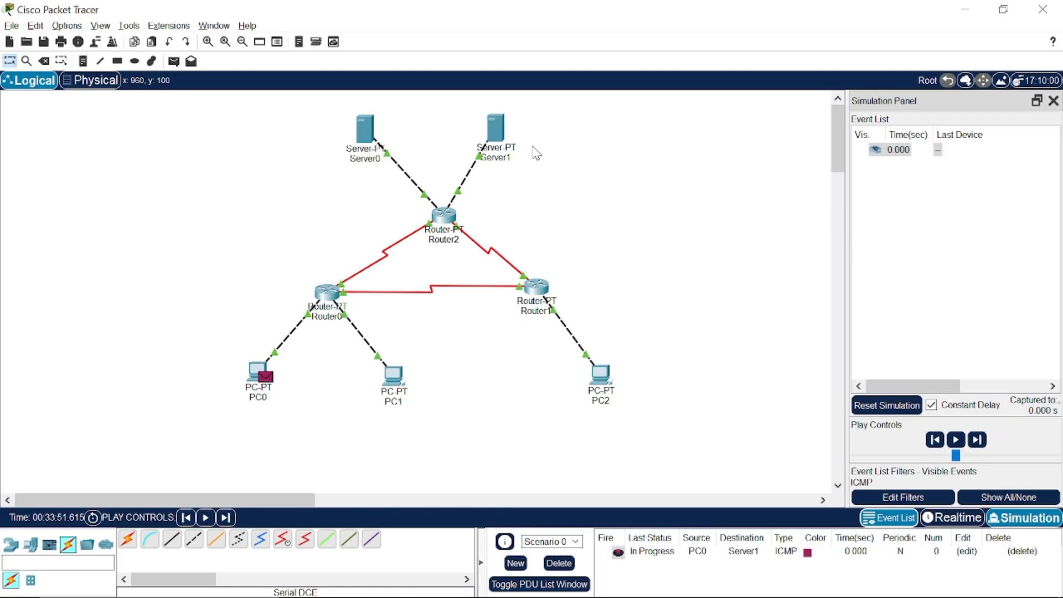
# - Advance the repeated PC0-to-Server1 simulation event by event until the reply returns to PC0, and delete the scenario
pyautogui.click(977, 440)
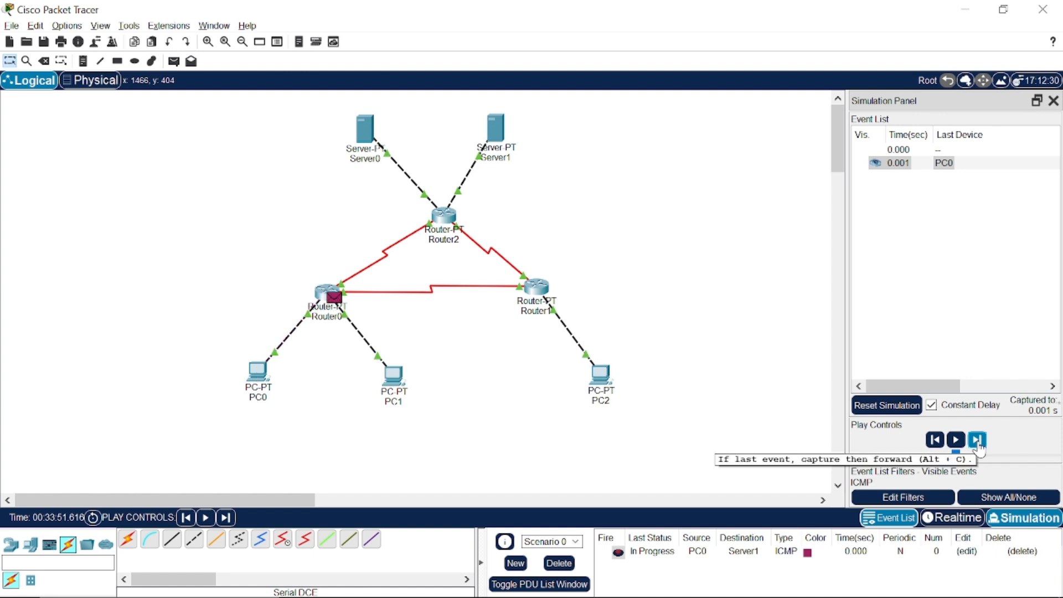
pyautogui.click(977, 440)
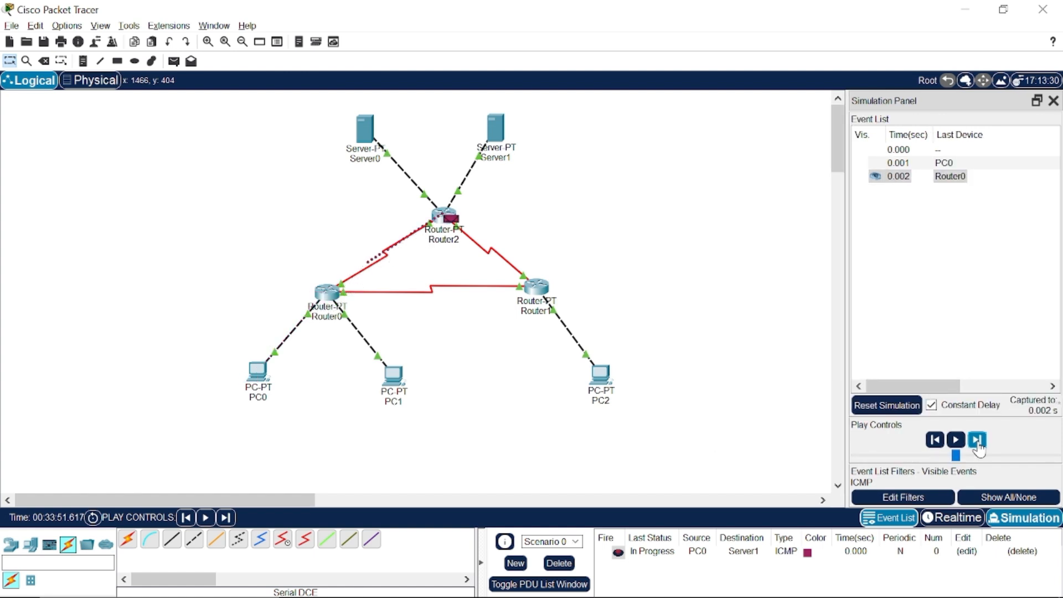
pyautogui.click(977, 440)
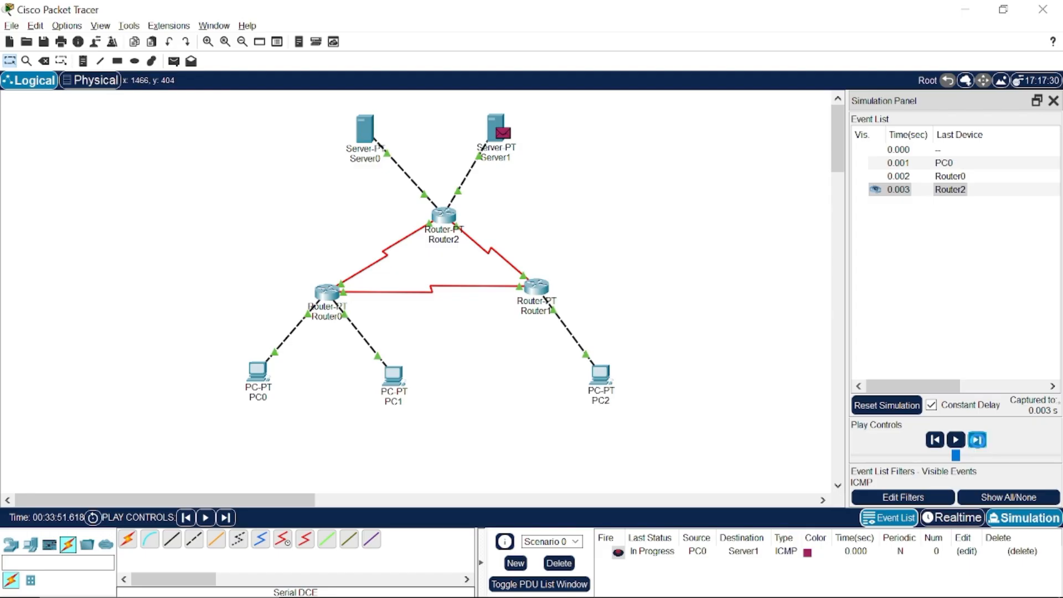
pyautogui.click(977, 441)
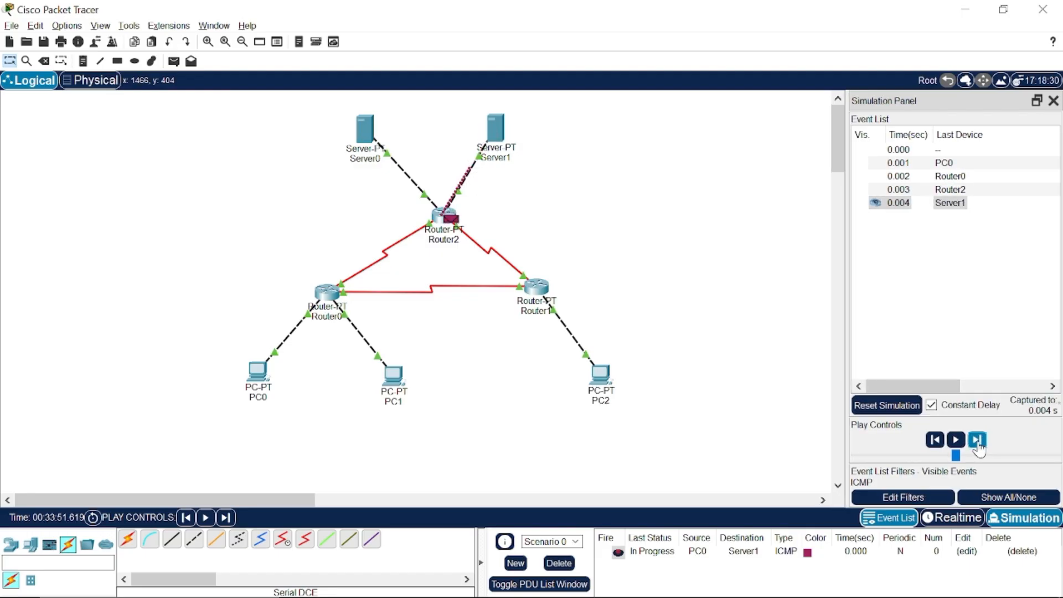
pyautogui.click(977, 441)
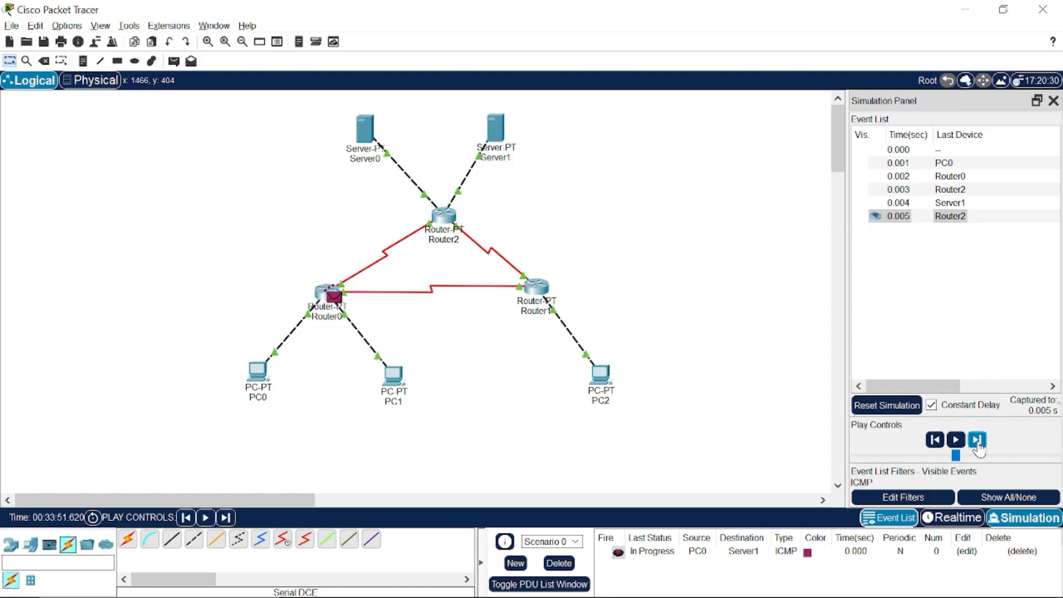
pyautogui.click(978, 440)
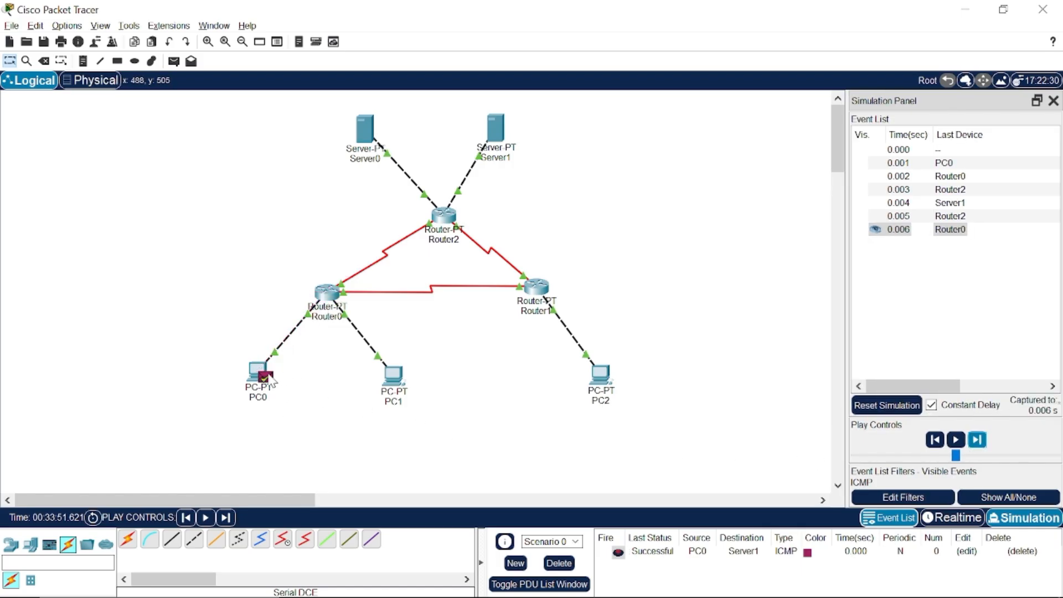
pyautogui.click(559, 563)
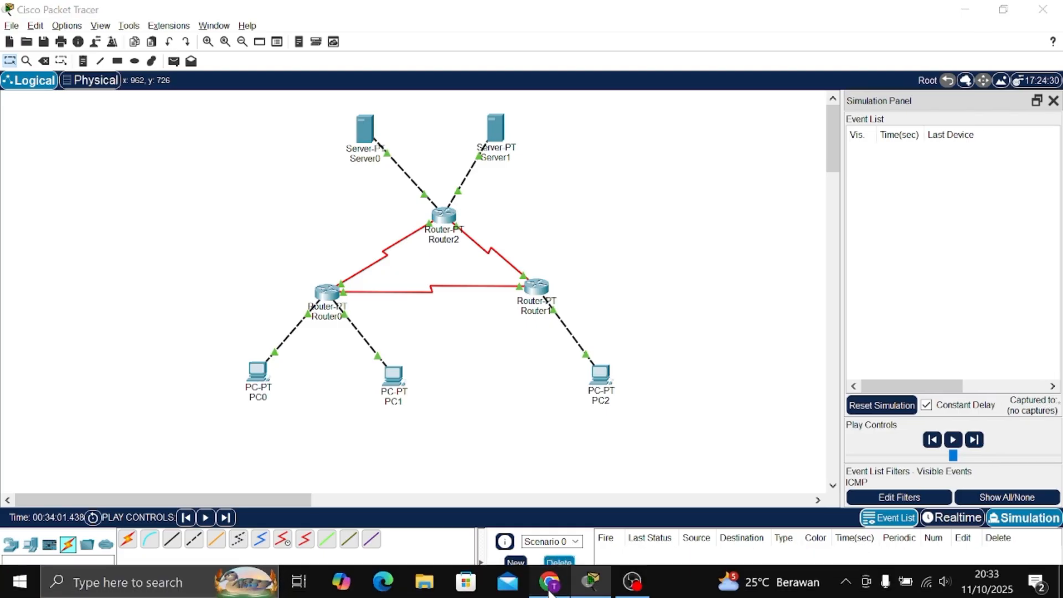
# - Check the fifth packet test on the exercise web page and create a simple PDU from PC2 to PC0 in Packet Tracer
pyautogui.click(550, 590)
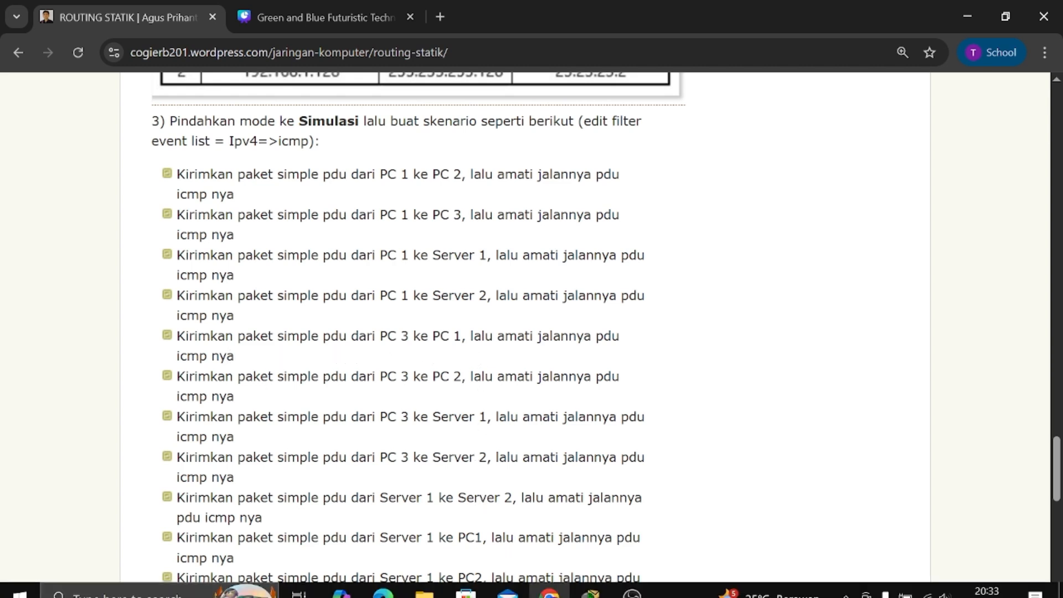
pyautogui.click(589, 584)
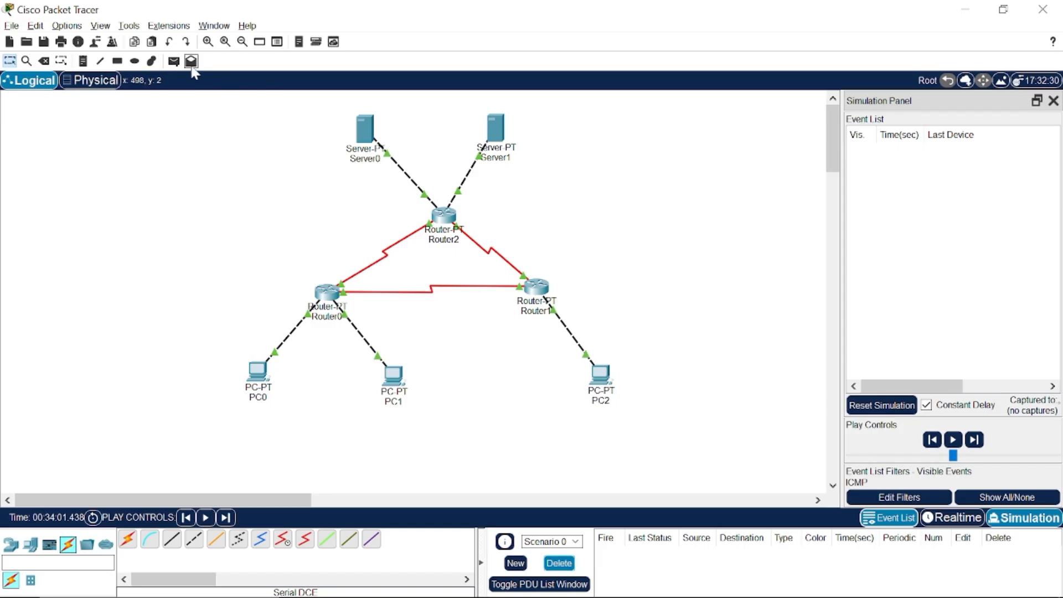
pyautogui.click(173, 61)
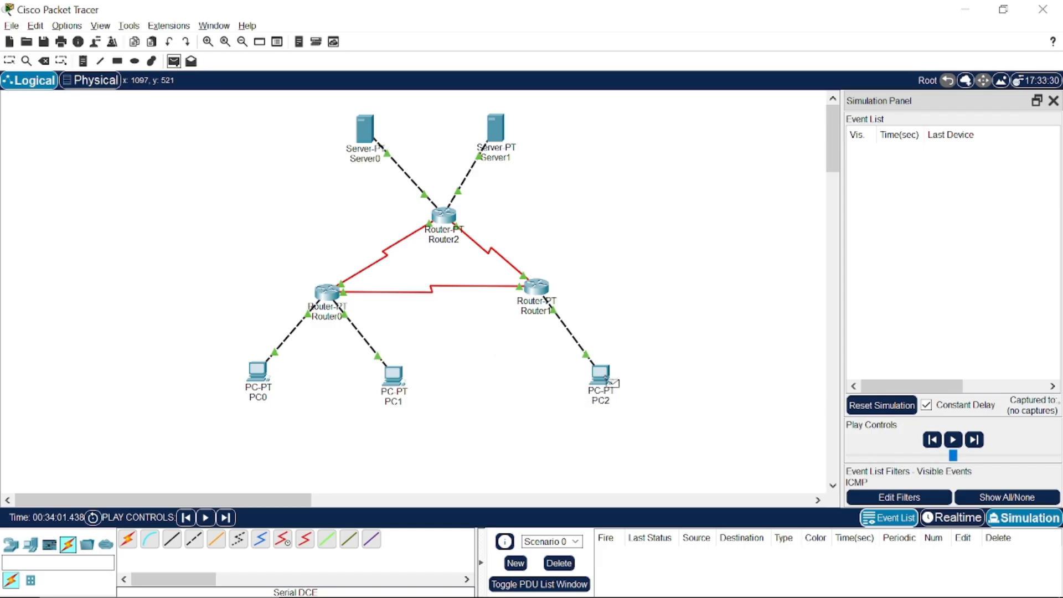
pyautogui.click(603, 382)
pyautogui.click(256, 371)
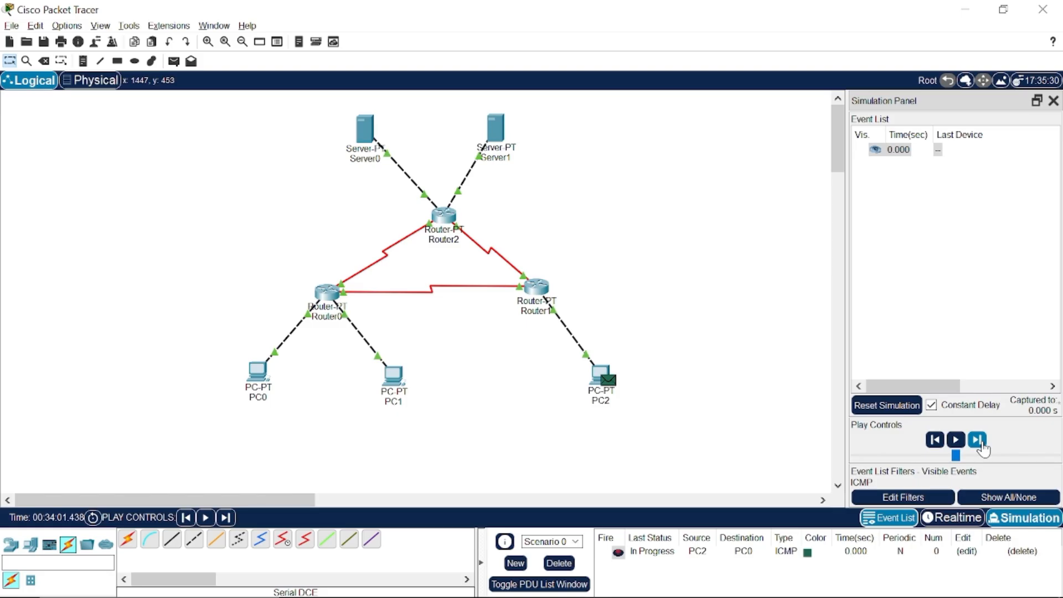
# - Advance the PC2-to-PC0 simulation event by event until the reply returns to PC2, and delete the scenario
pyautogui.click(978, 441)
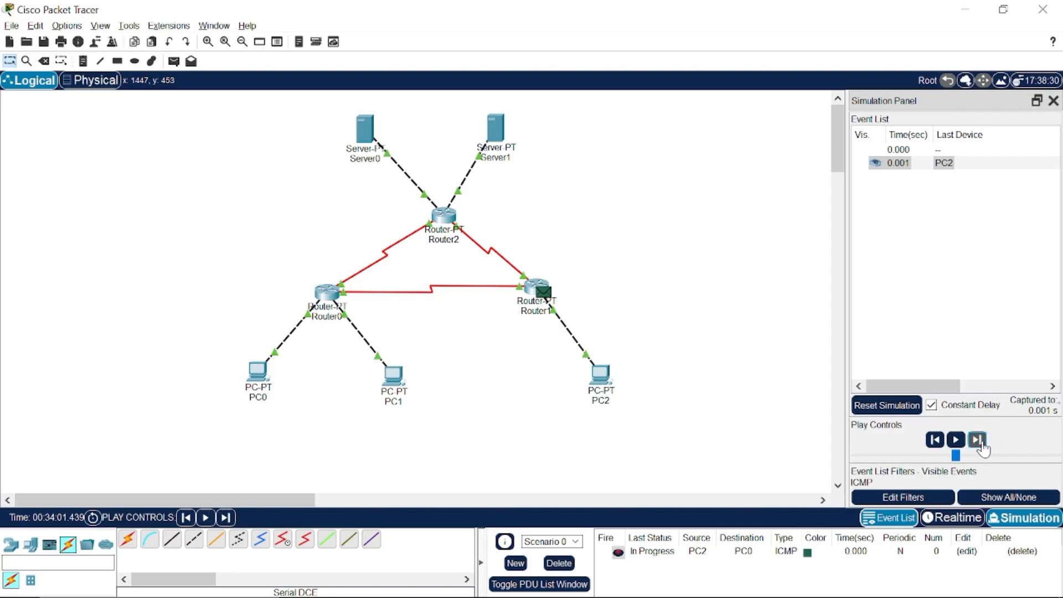
pyautogui.click(978, 441)
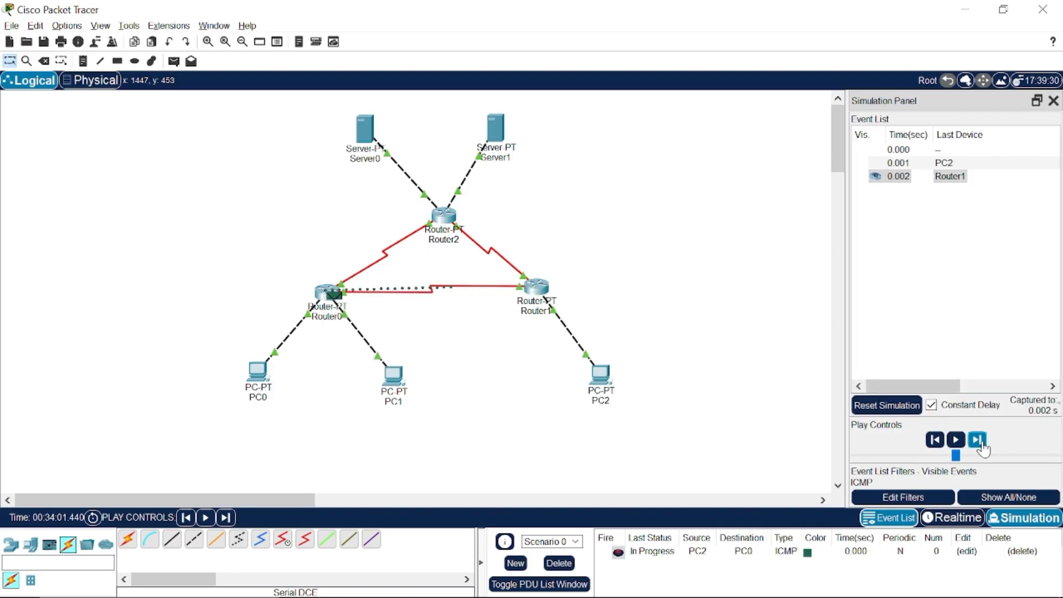
pyautogui.click(979, 441)
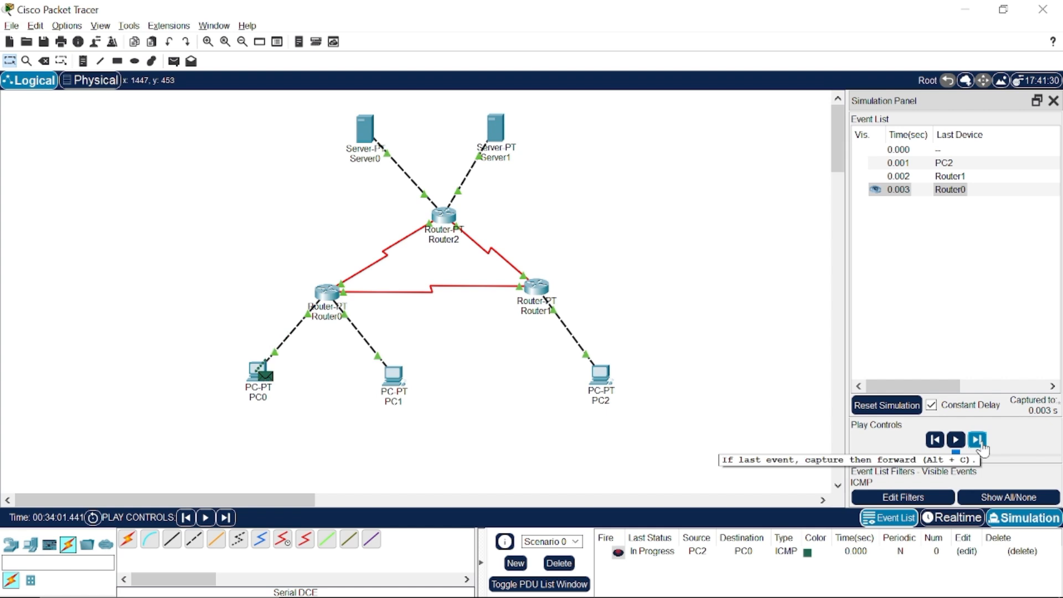
pyautogui.click(978, 441)
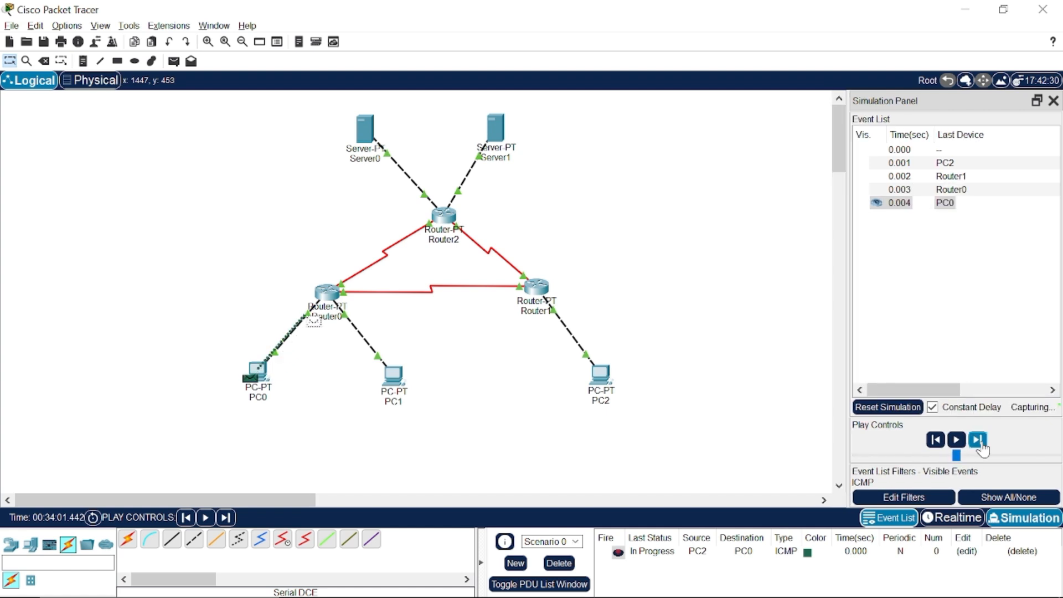
pyautogui.click(978, 442)
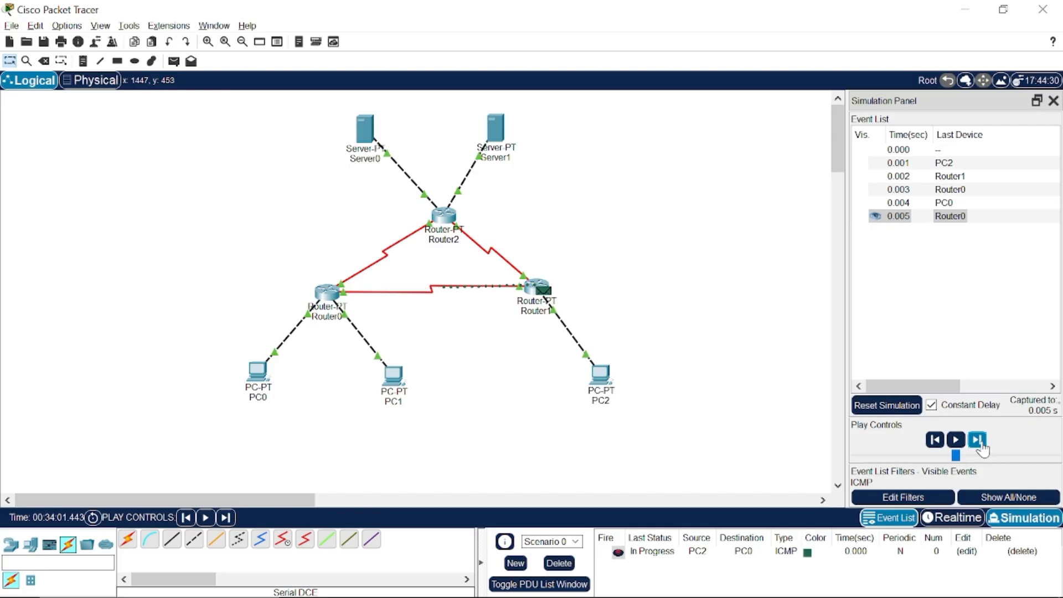
pyautogui.click(978, 442)
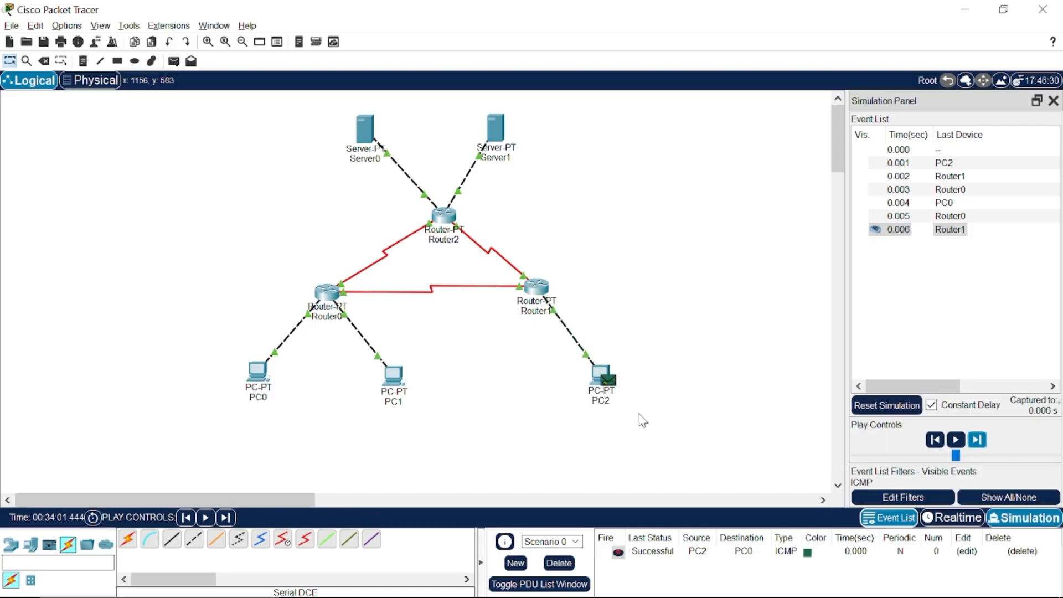
pyautogui.click(559, 563)
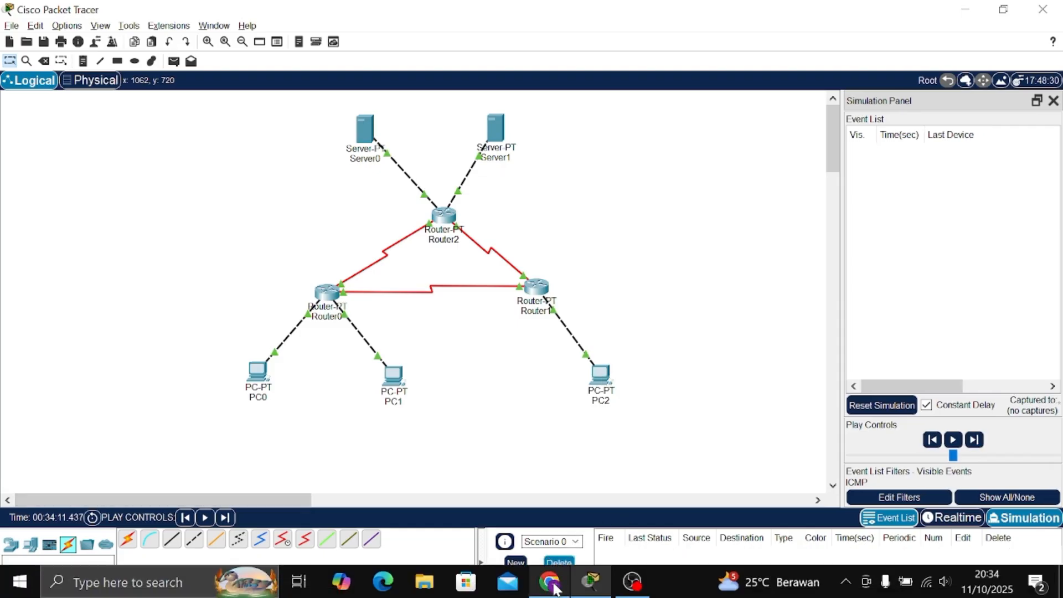
# - Check the sixth packet test on the exercise web page and create a simple PDU from PC2 to PC1 in Packet Tracer
pyautogui.click(554, 585)
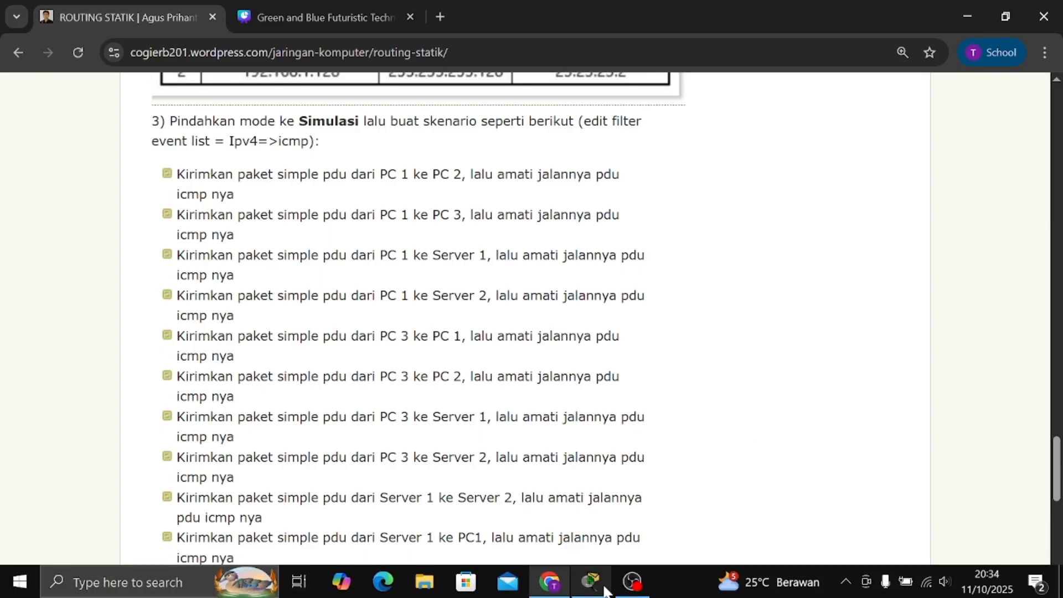
pyautogui.click(607, 587)
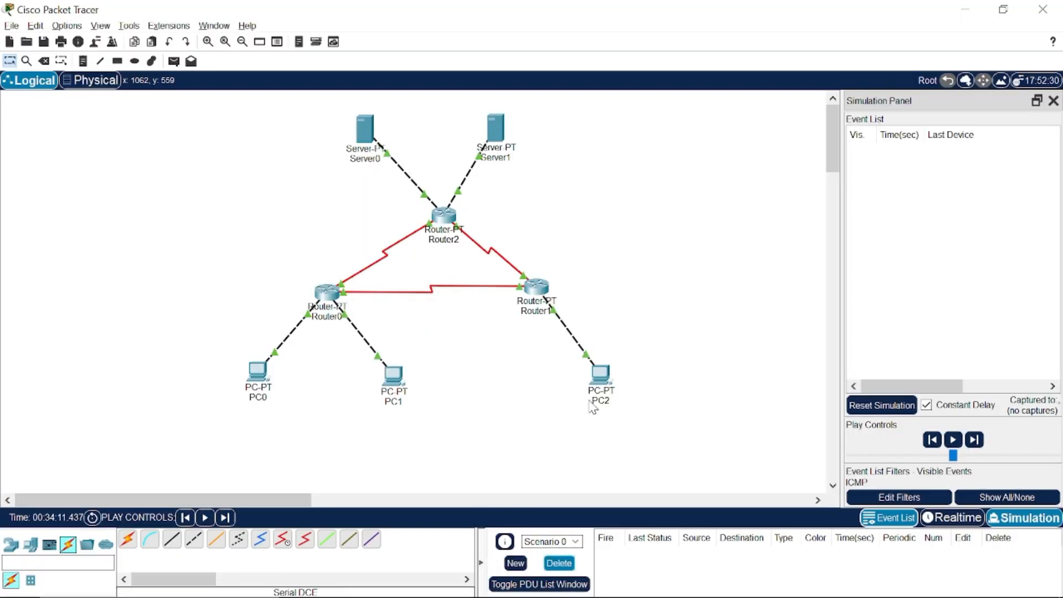
pyautogui.click(174, 61)
pyautogui.click(604, 380)
pyautogui.click(398, 379)
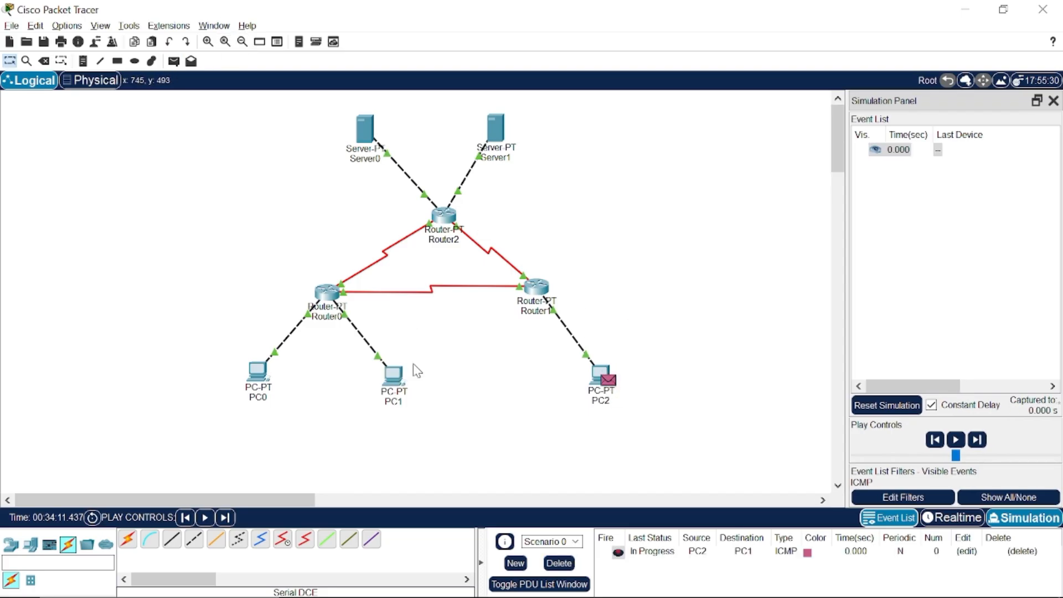
# - Advance the PC2-to-PC1 simulation event by event until the reply returns to PC2, and delete the scenario
pyautogui.click(977, 440)
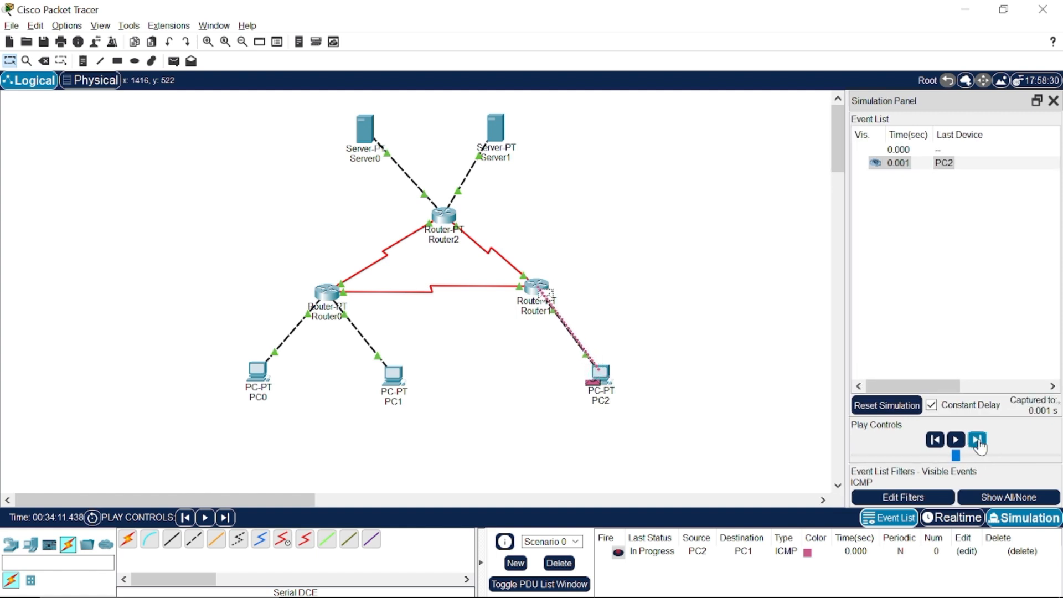
pyautogui.click(977, 440)
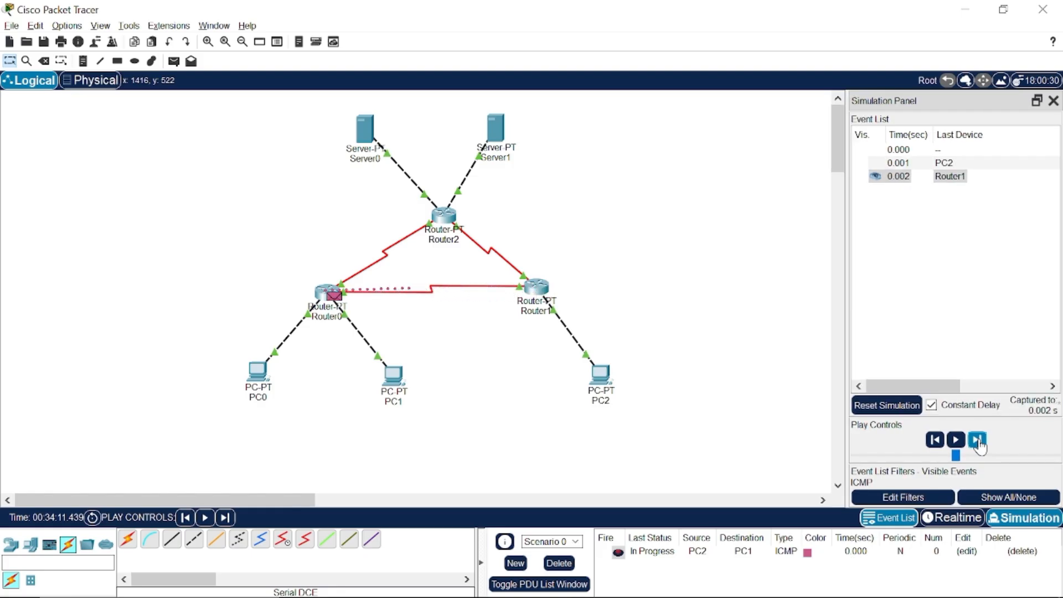
pyautogui.click(978, 442)
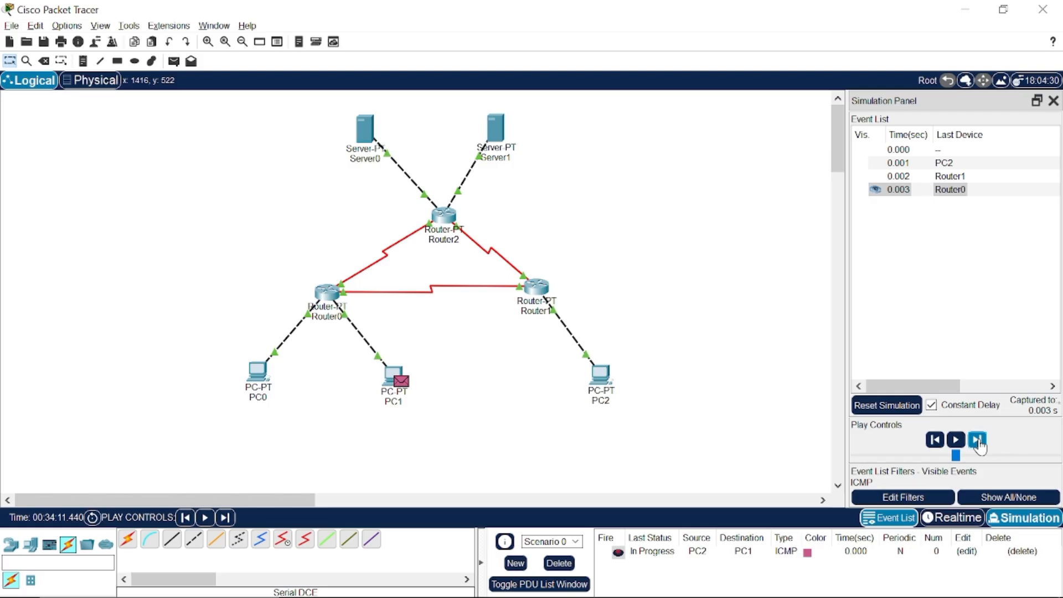
pyautogui.click(978, 441)
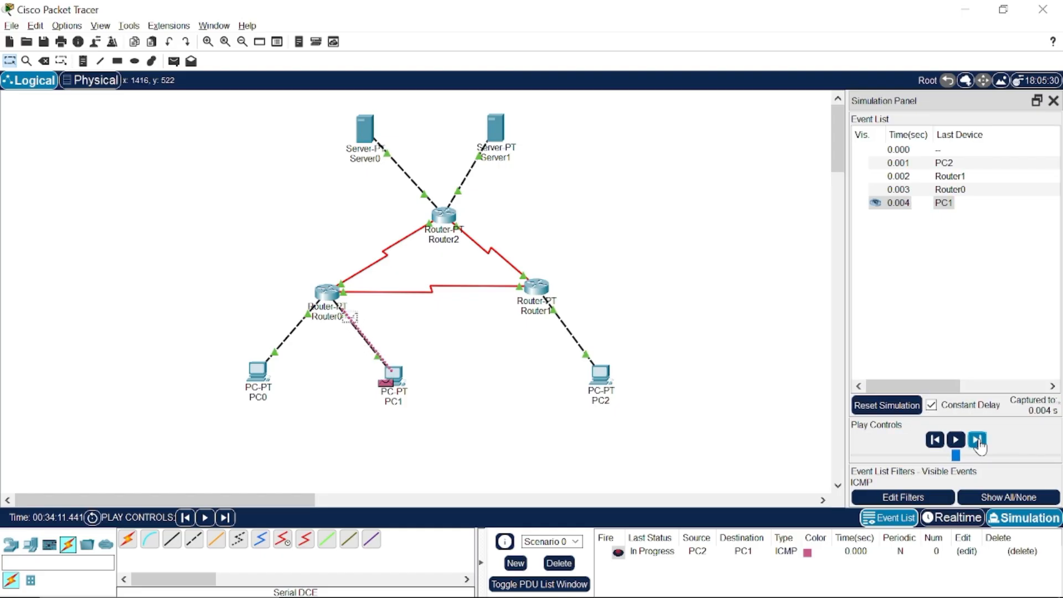
pyautogui.click(978, 442)
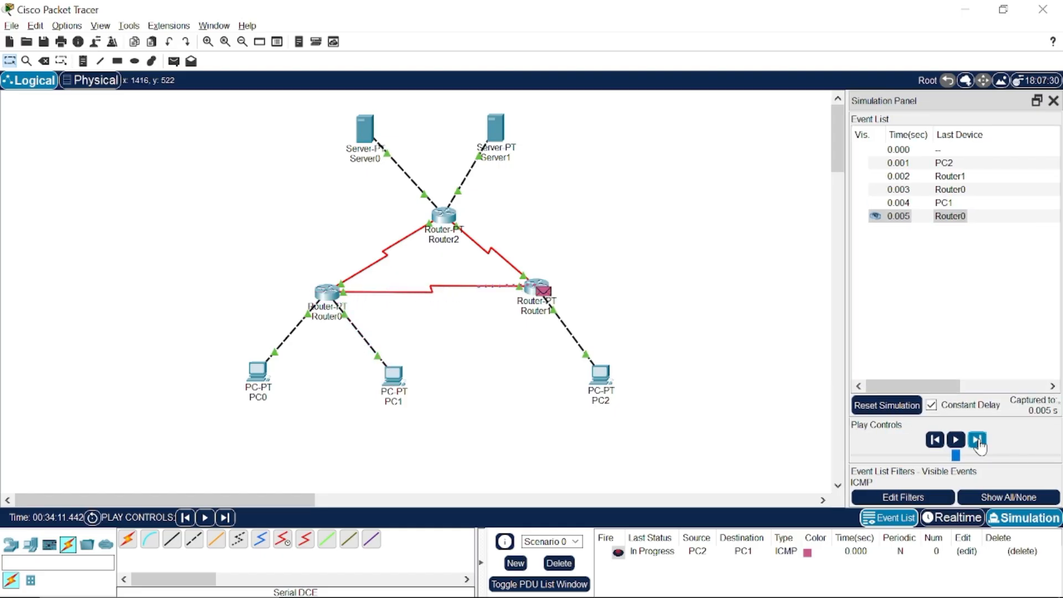
pyautogui.click(978, 442)
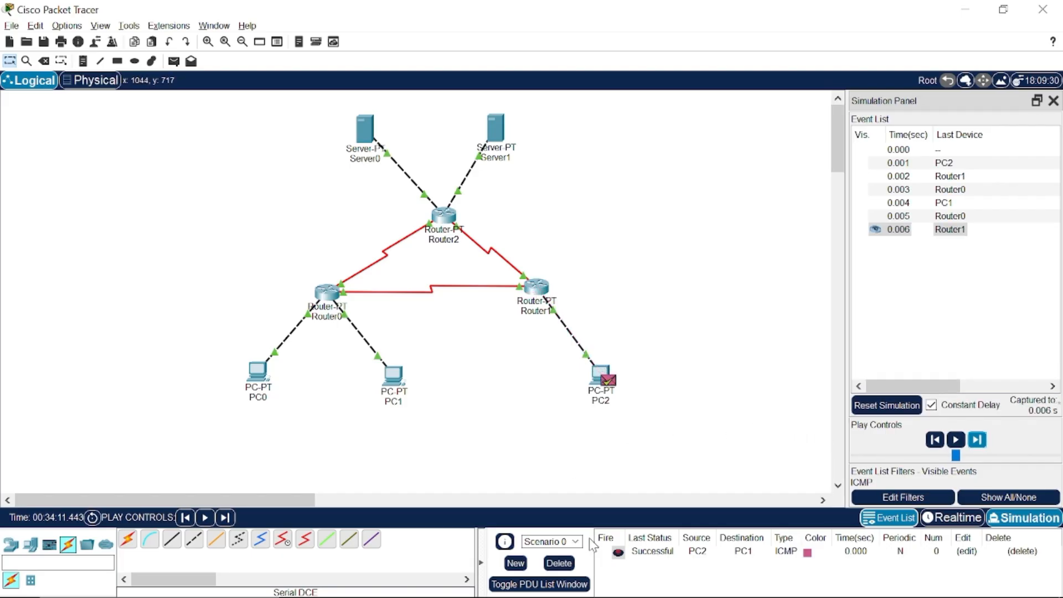
pyautogui.click(560, 563)
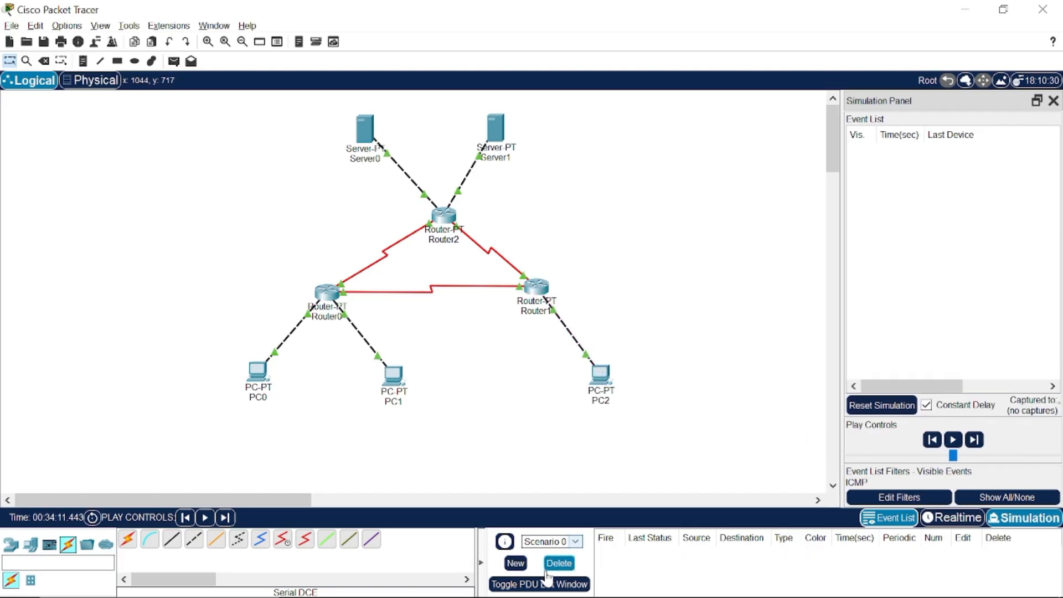
# - Check the seventh packet test on the exercise web page and create a simple PDU from PC2 to Server0 in Packet Tracer
pyautogui.click(548, 583)
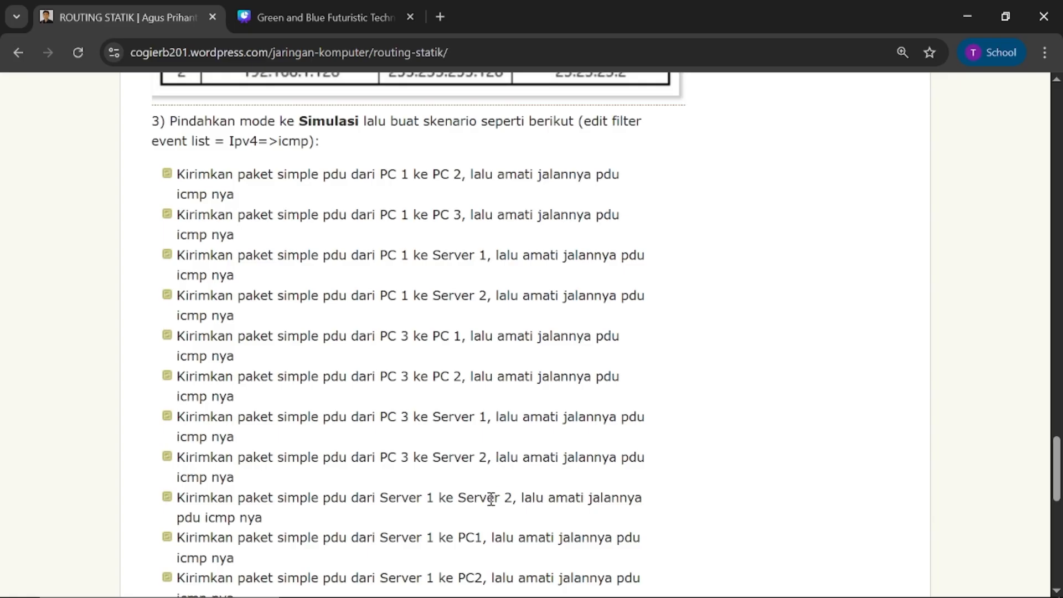
pyautogui.moveTo(527, 596)
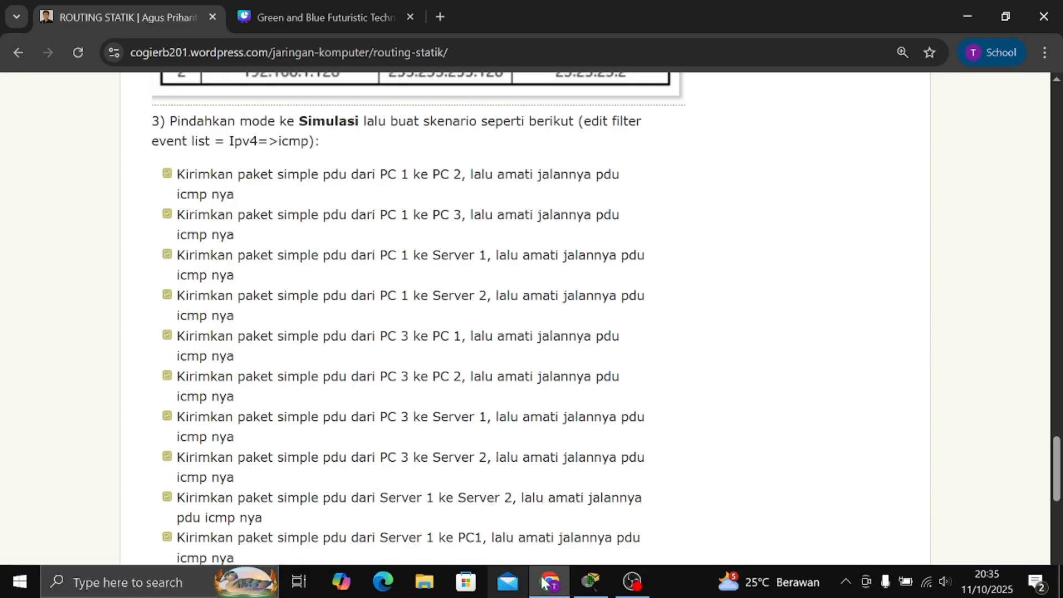
pyautogui.click(590, 581)
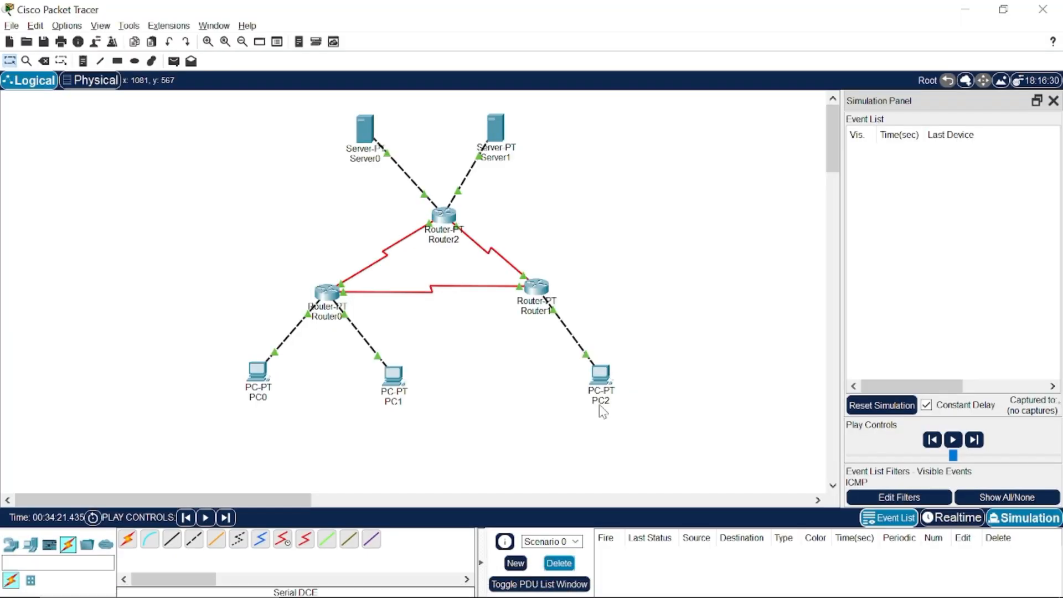
pyautogui.click(174, 60)
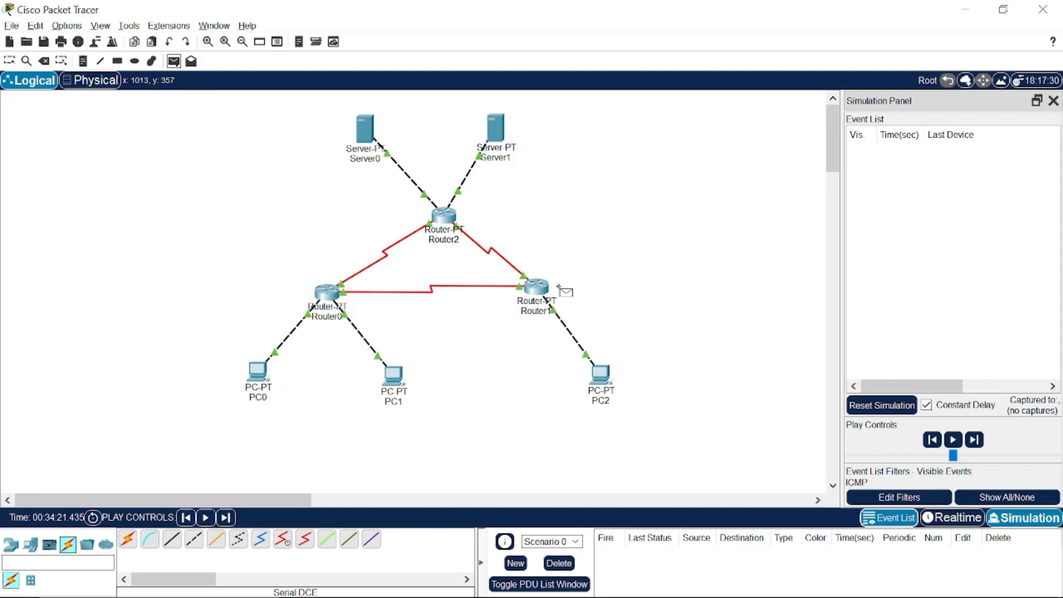
pyautogui.click(608, 381)
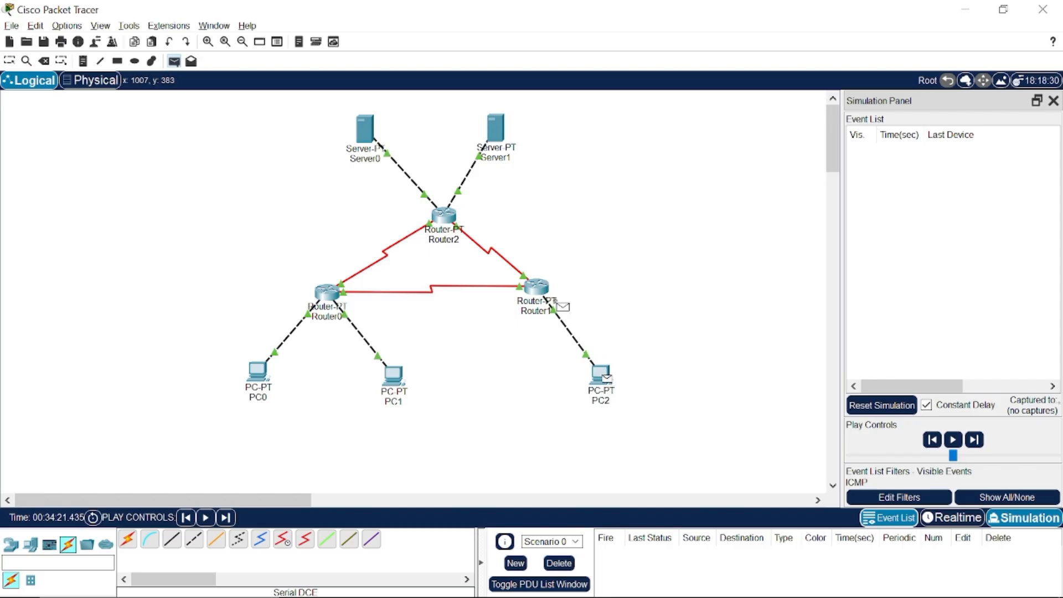
pyautogui.click(364, 128)
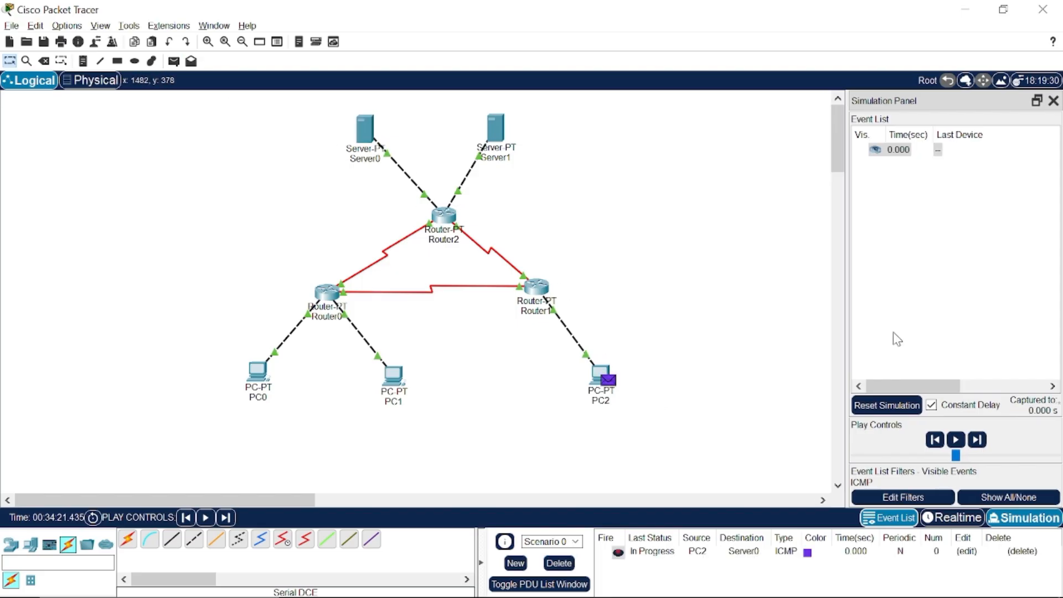
# - Advance the PC2-to-Server0 simulation event by event until the reply returns to PC2, and delete the scenario
pyautogui.click(977, 441)
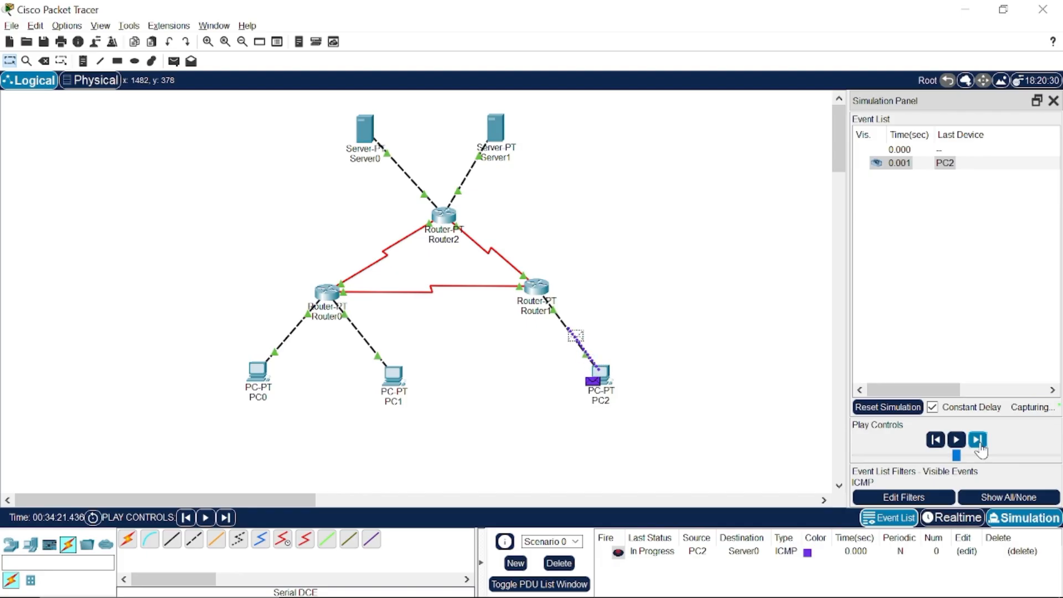
pyautogui.click(978, 441)
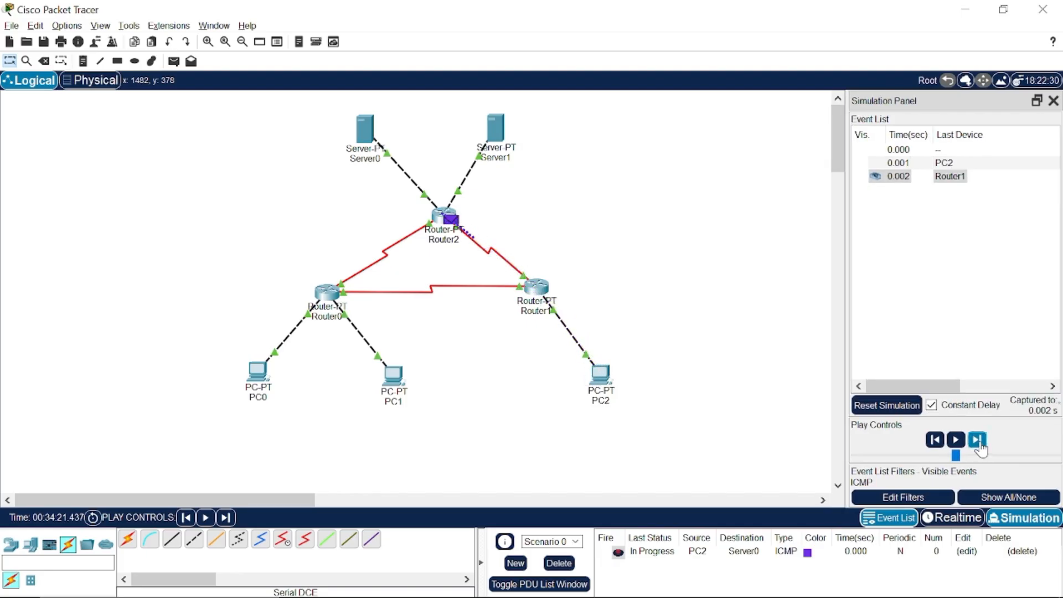
pyautogui.click(977, 441)
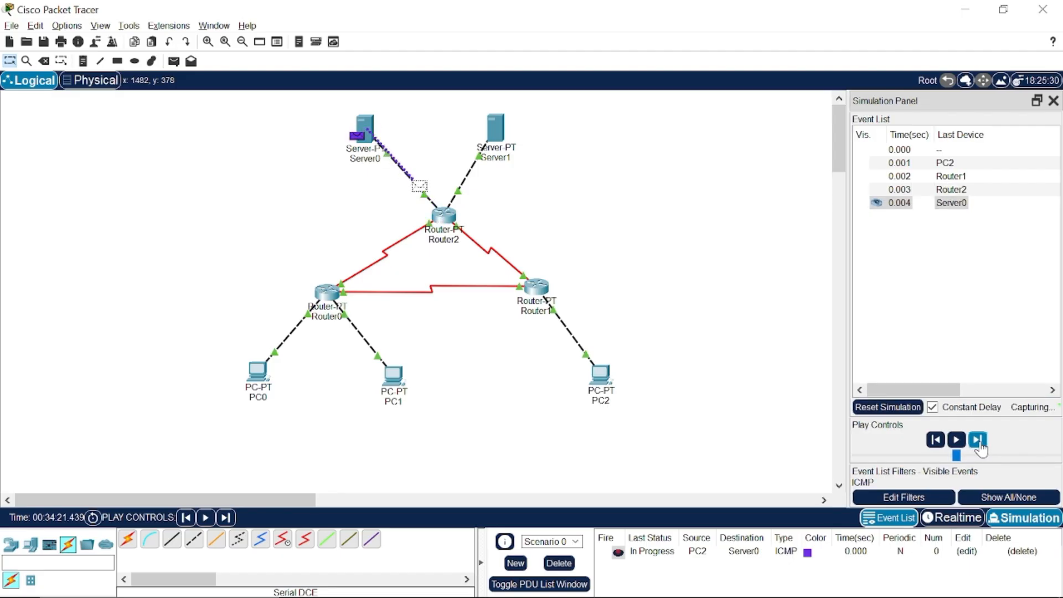
pyautogui.click(977, 441)
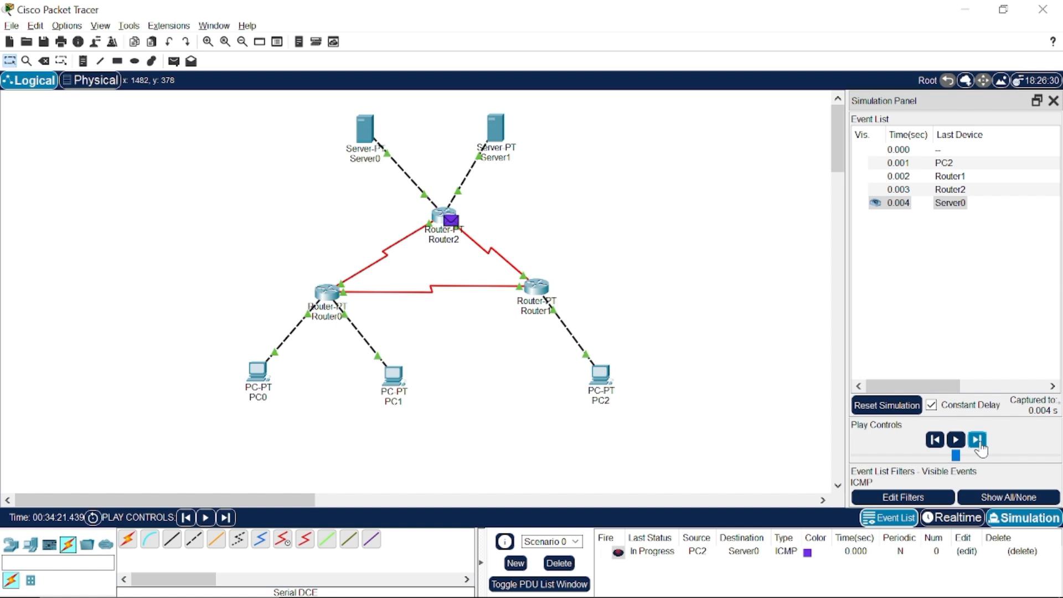
pyautogui.click(977, 441)
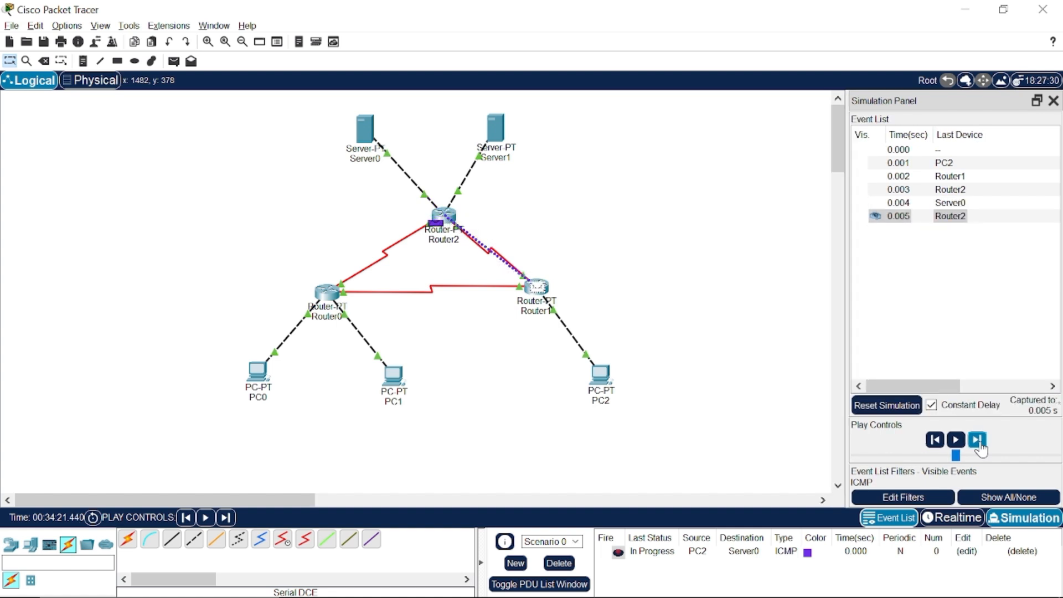
pyautogui.click(977, 440)
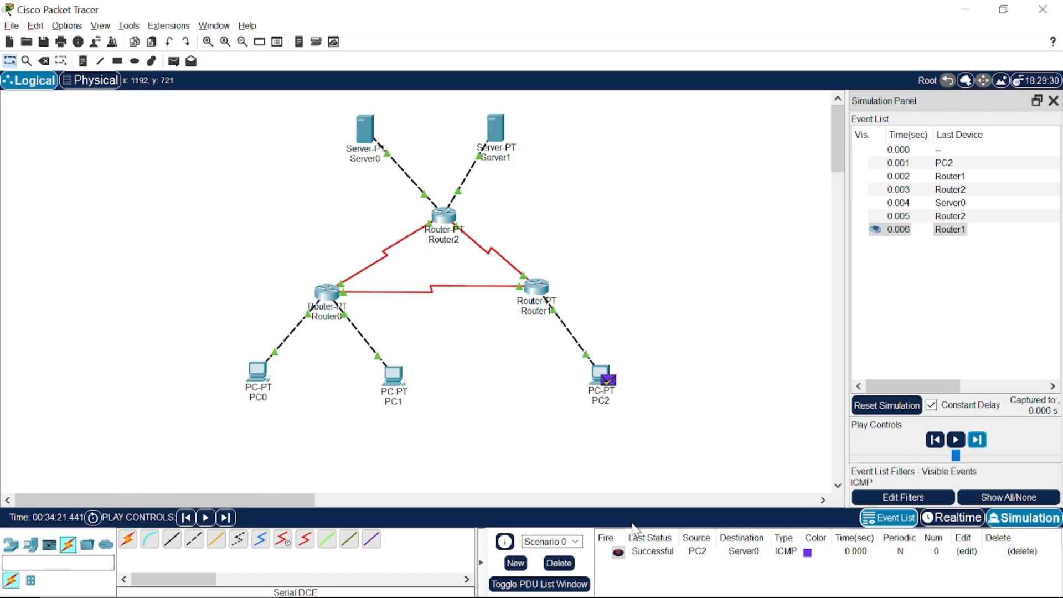
pyautogui.click(559, 564)
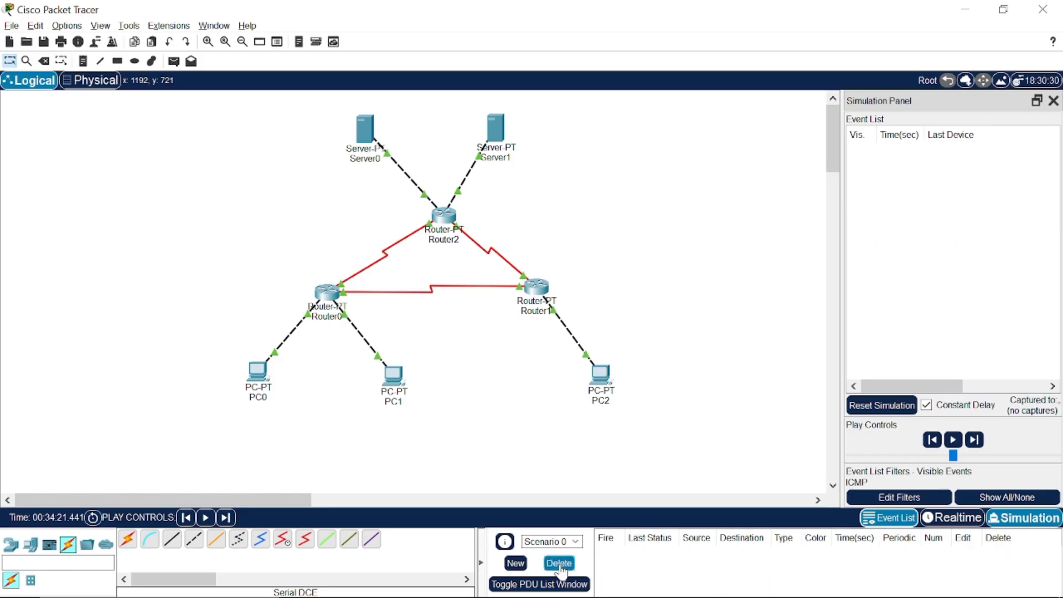
# - Check the eighth packet test on the exercise web page and create a simple PDU from PC2 to Server1 in Packet Tracer
pyautogui.click(549, 590)
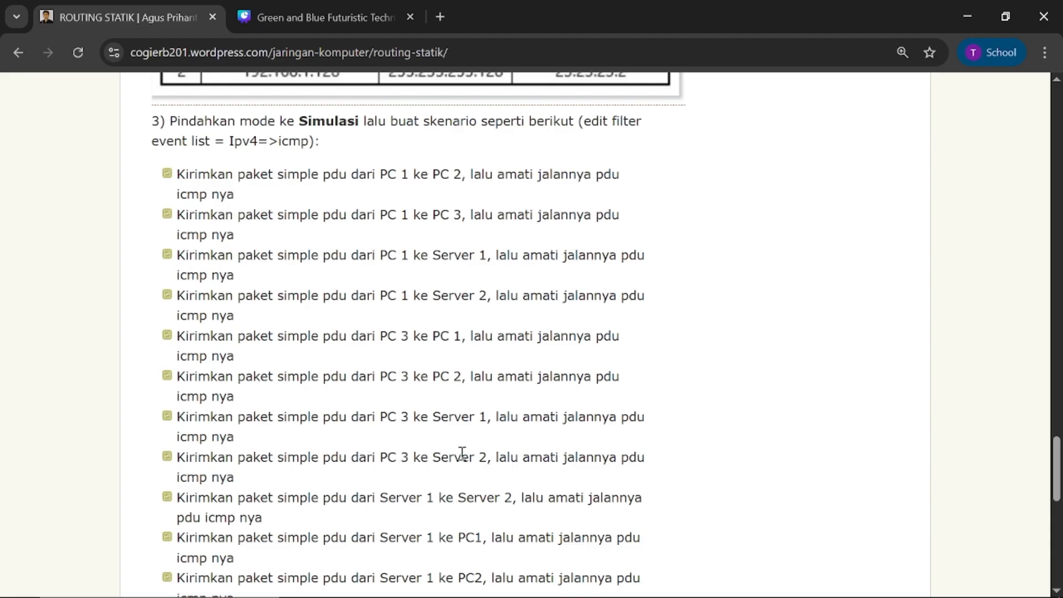
pyautogui.scroll(-2, 462, 453)
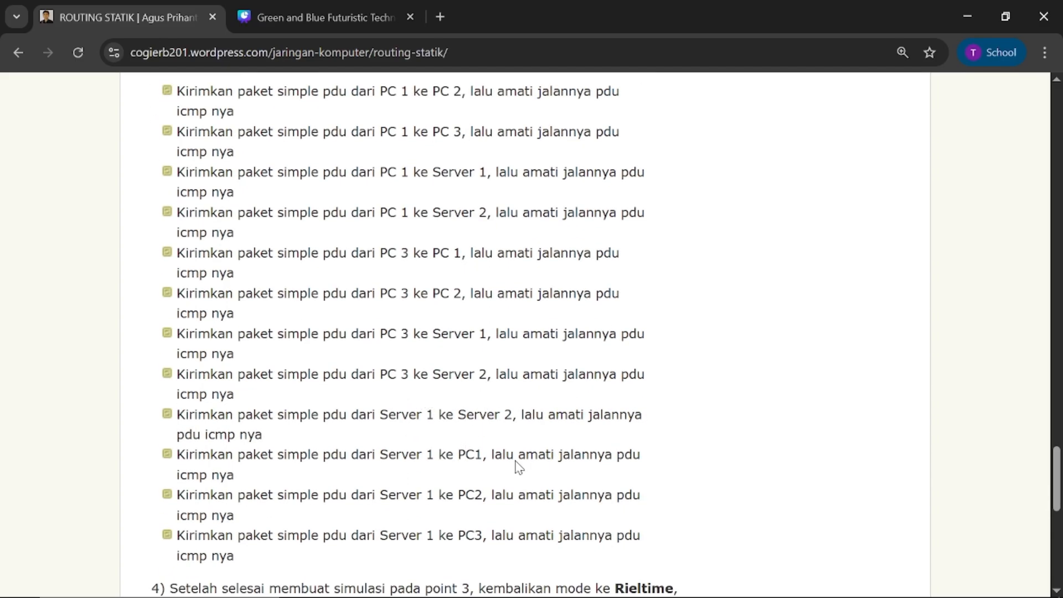
pyautogui.click(591, 590)
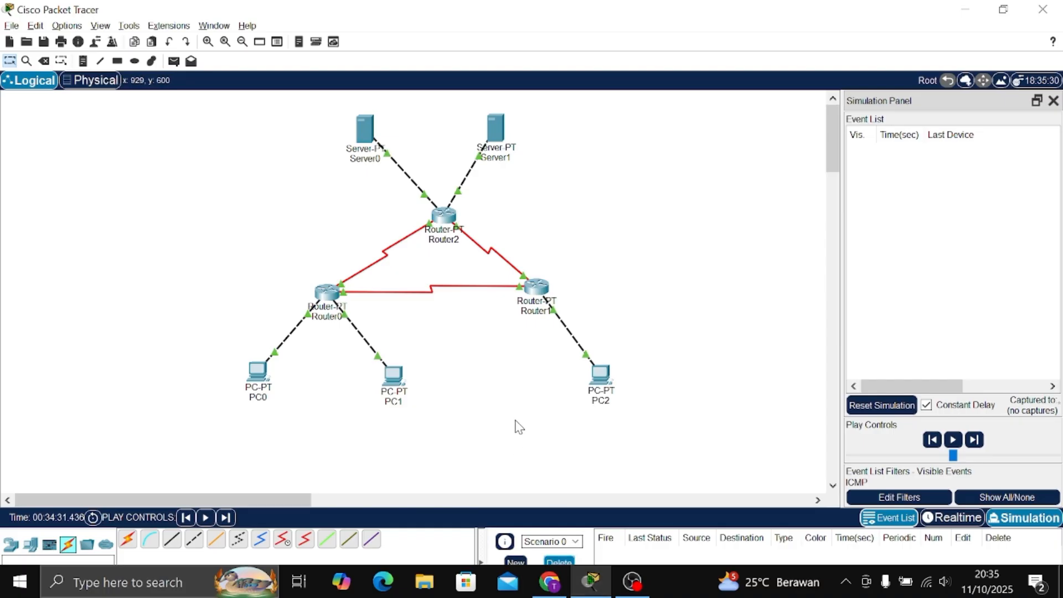
pyautogui.click(173, 60)
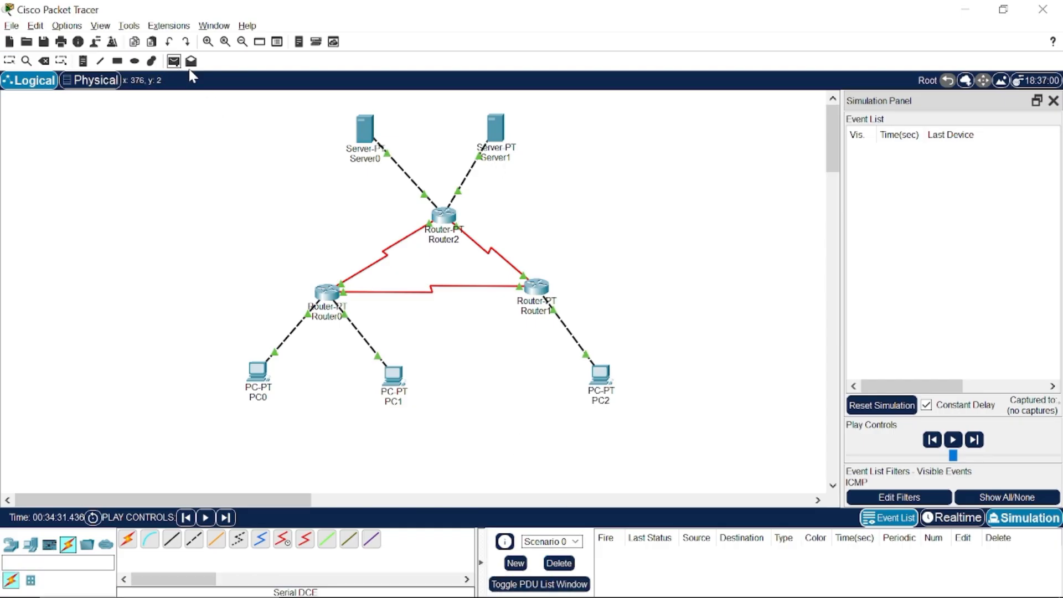
pyautogui.click(602, 375)
pyautogui.click(494, 139)
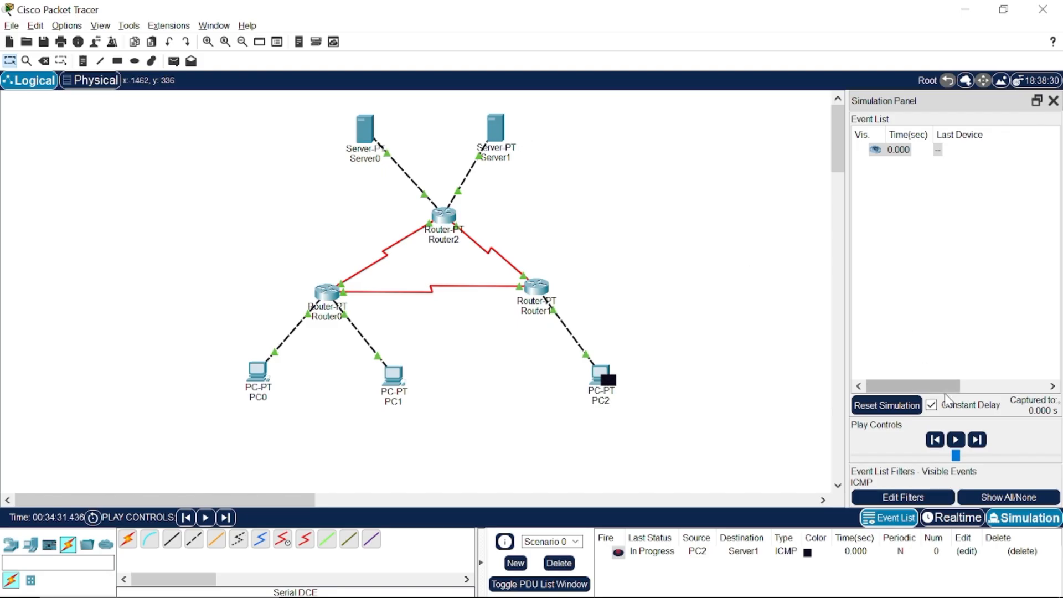
# - Advance the PC2-to-Server1 simulation event by event until the reply returns to PC2, and delete the scenario
pyautogui.click(978, 441)
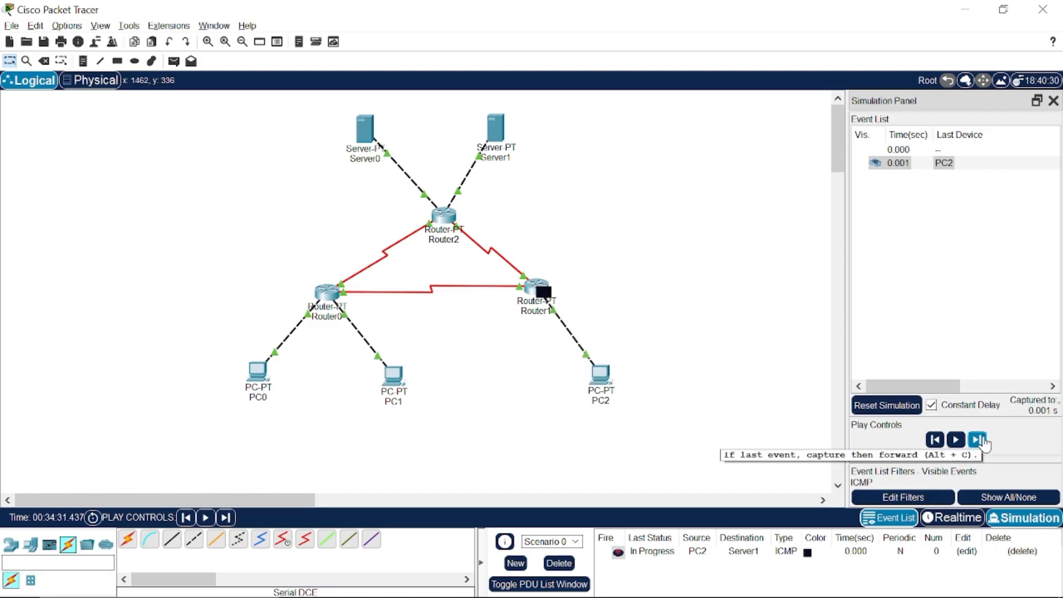
pyautogui.click(981, 441)
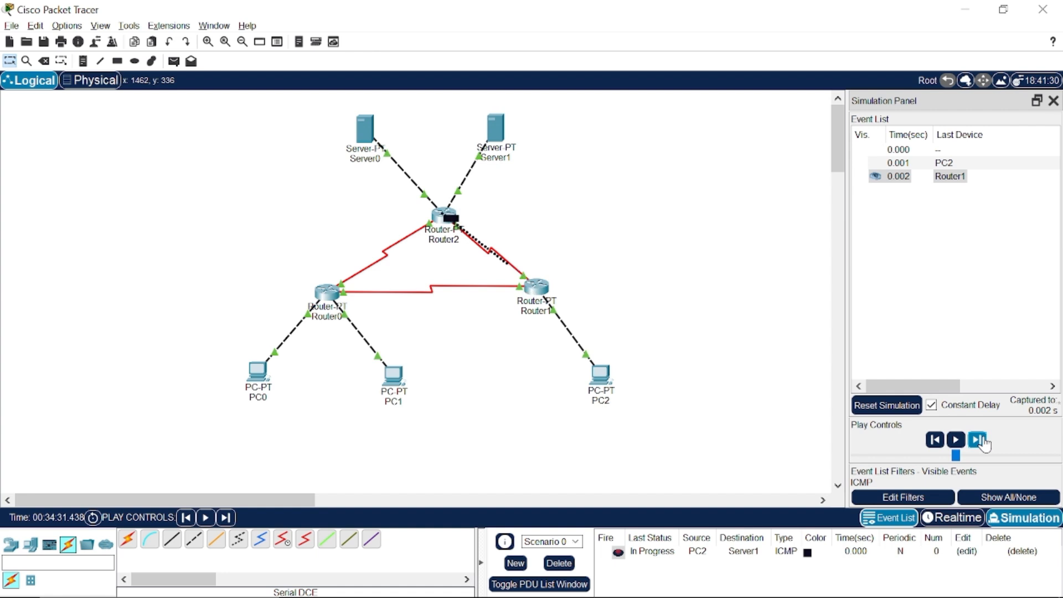
pyautogui.click(981, 441)
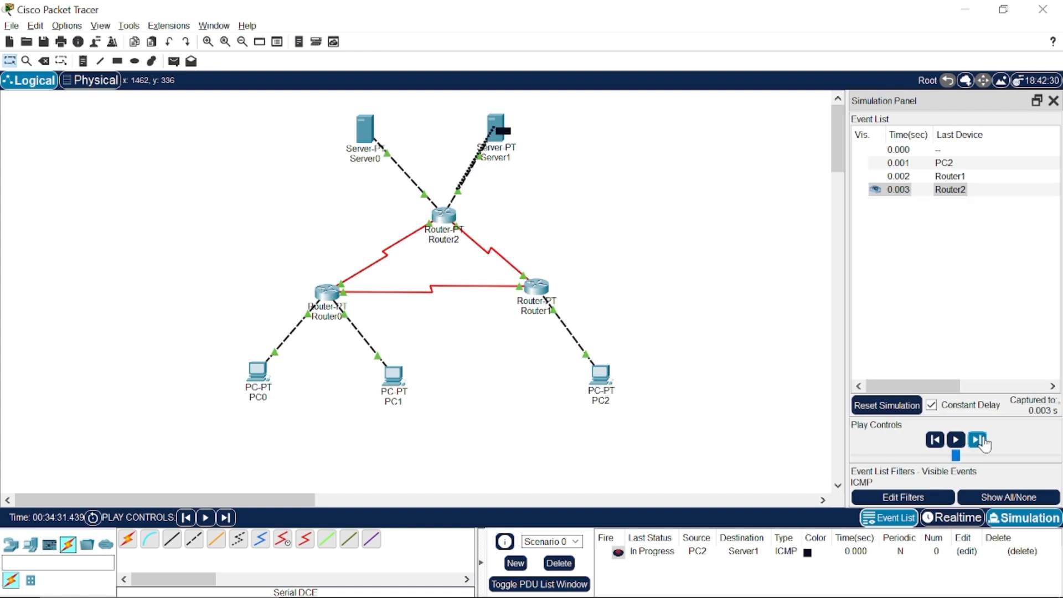
pyautogui.click(981, 441)
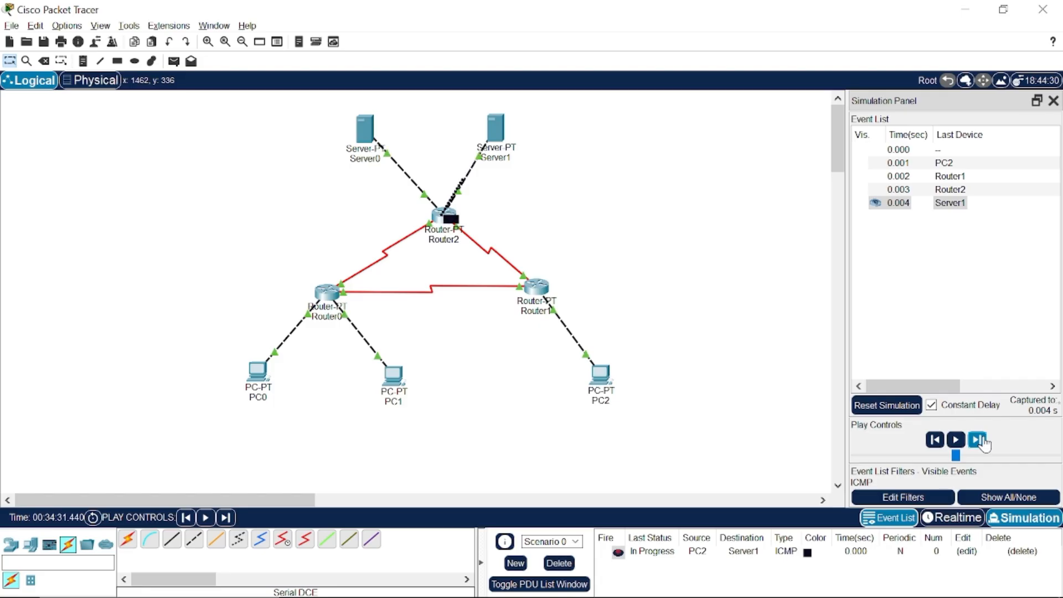
pyautogui.click(980, 441)
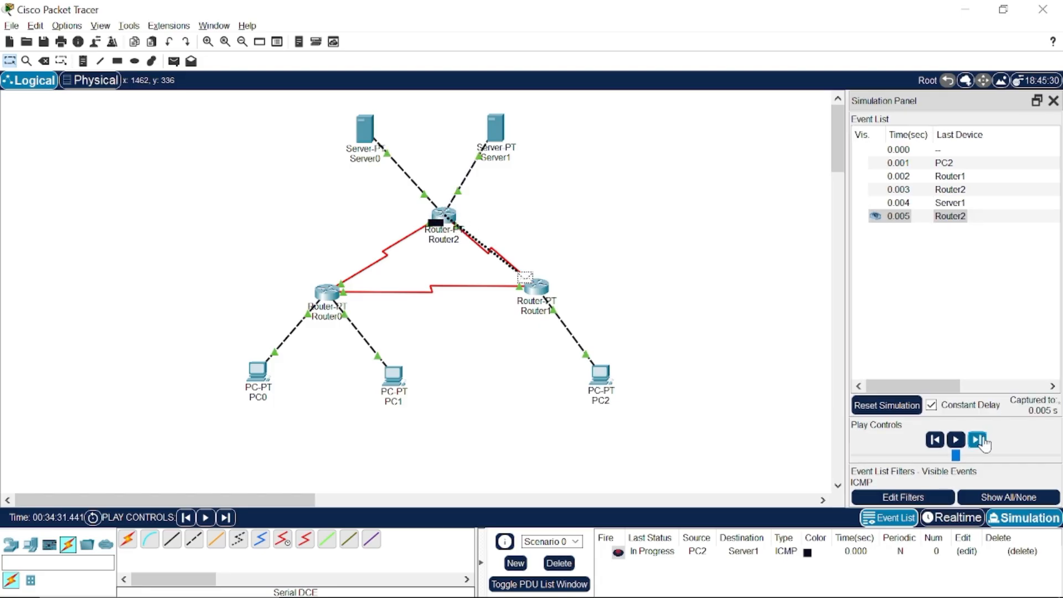
pyautogui.click(981, 441)
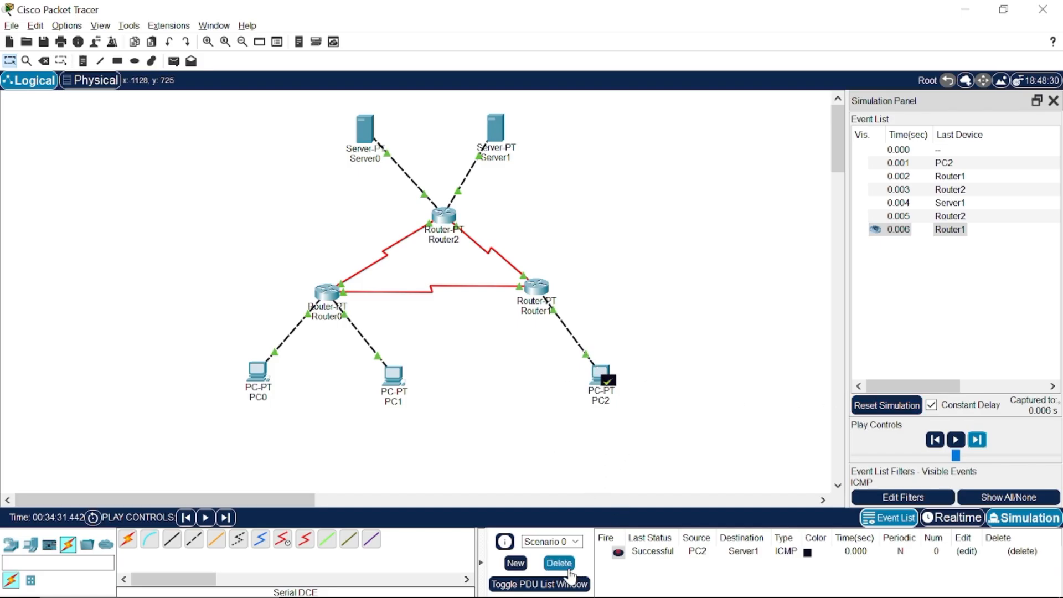
pyautogui.click(567, 566)
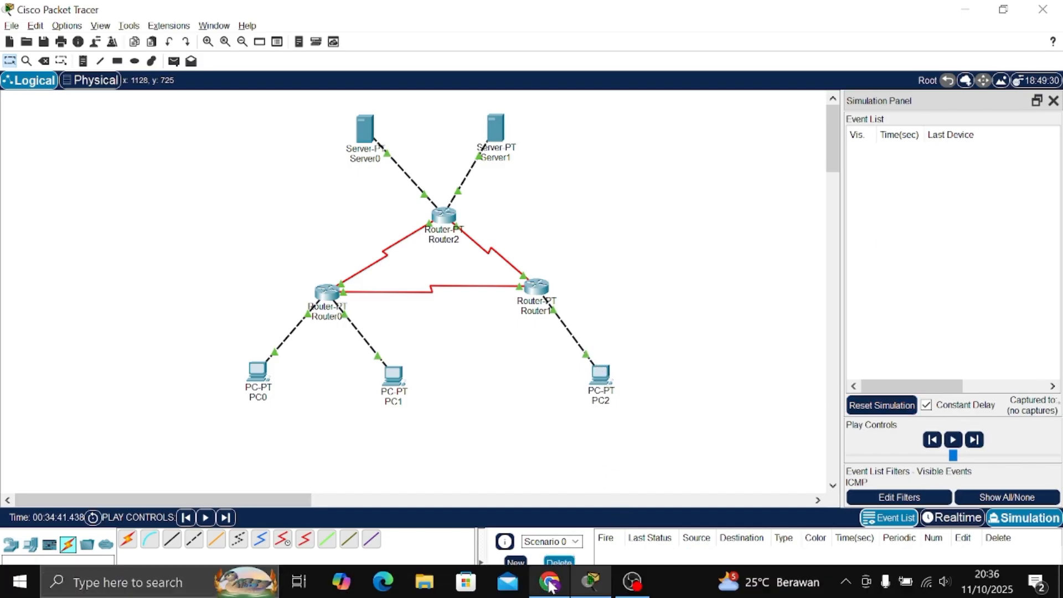
# - Check the ninth packet test on the exercise web page and create a simple PDU from Server0 to Server1 in Packet Tracer
pyautogui.click(549, 583)
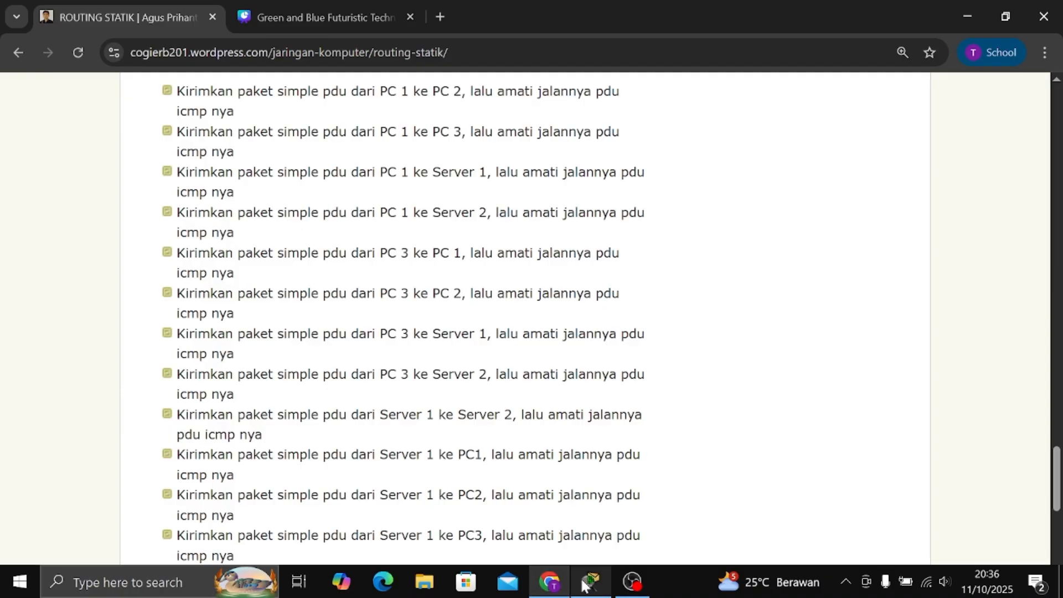
pyautogui.click(588, 579)
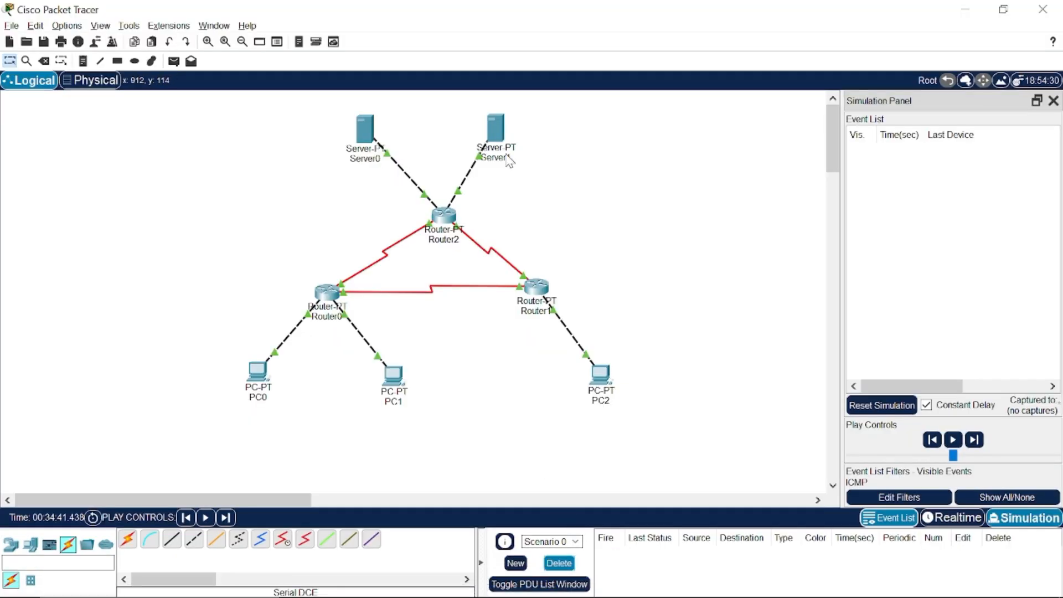
pyautogui.click(174, 60)
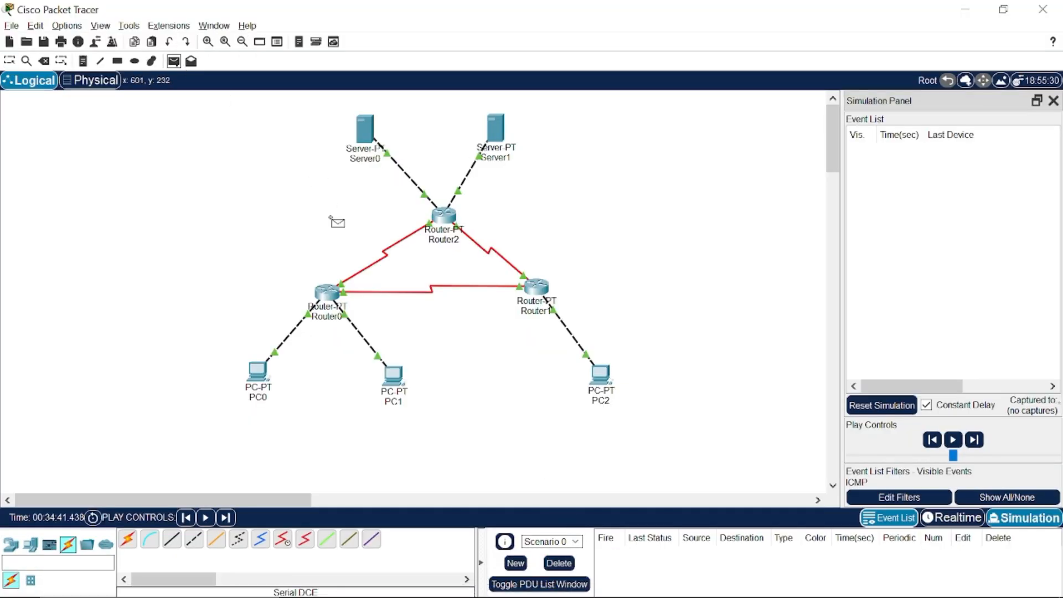
pyautogui.click(366, 130)
pyautogui.click(494, 131)
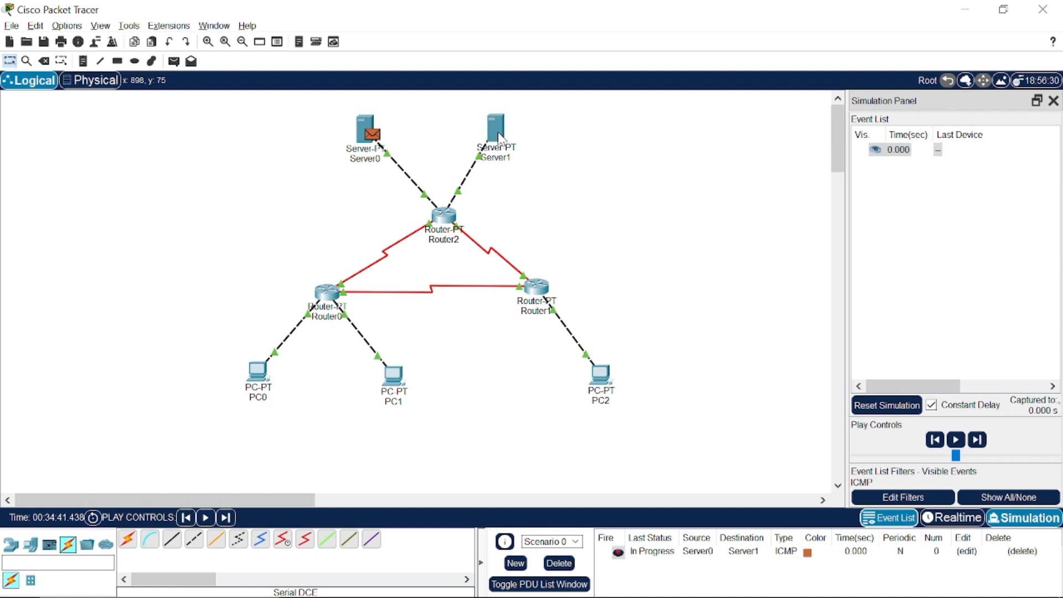
# - Advance the Server0-to-Server1 simulation event by event until the reply returns to Server0, and delete the scenario
pyautogui.click(983, 444)
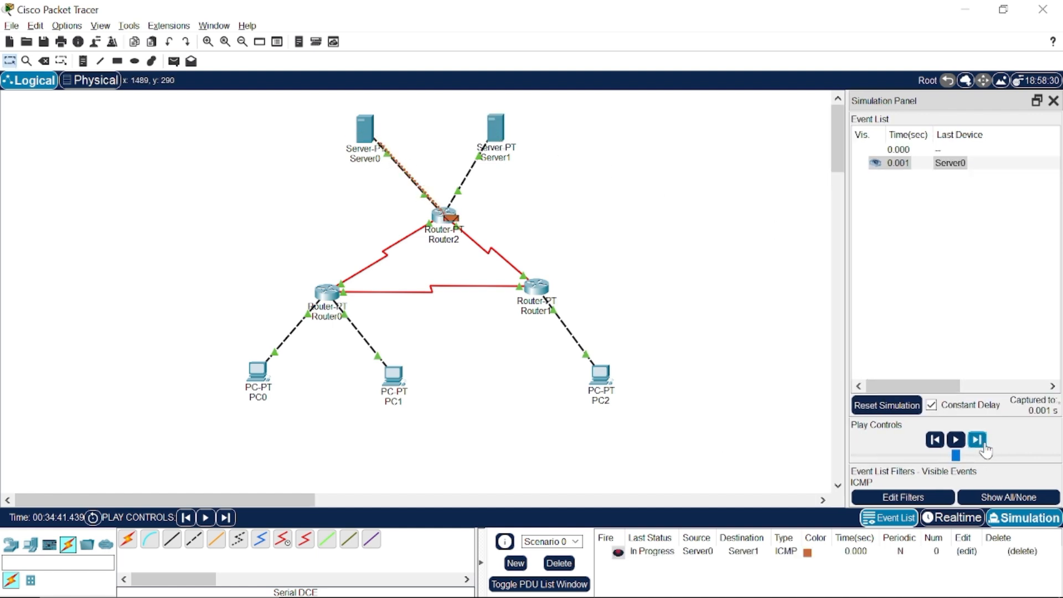
pyautogui.click(984, 446)
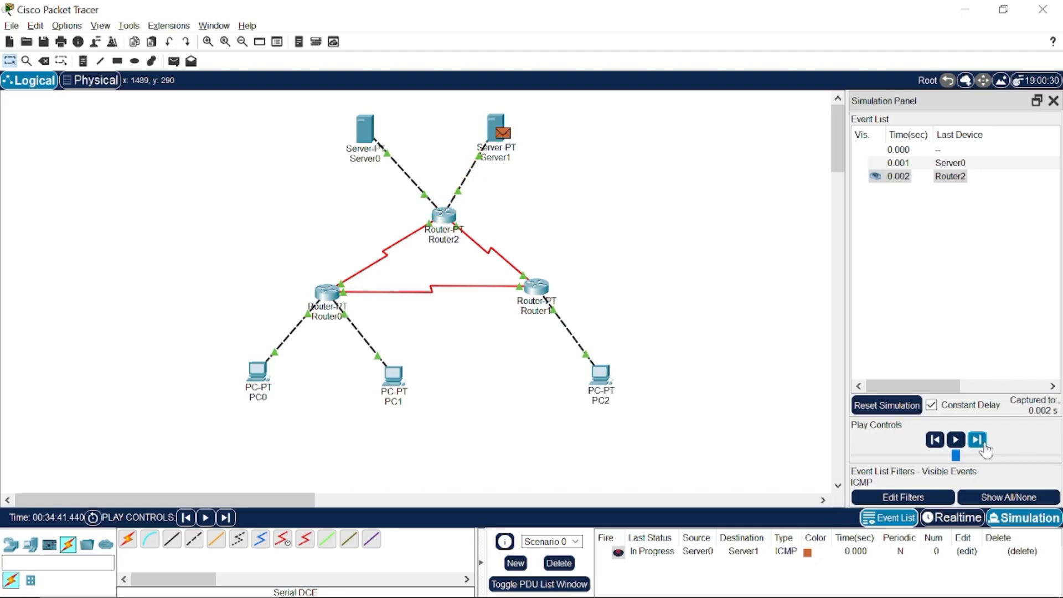
pyautogui.click(984, 446)
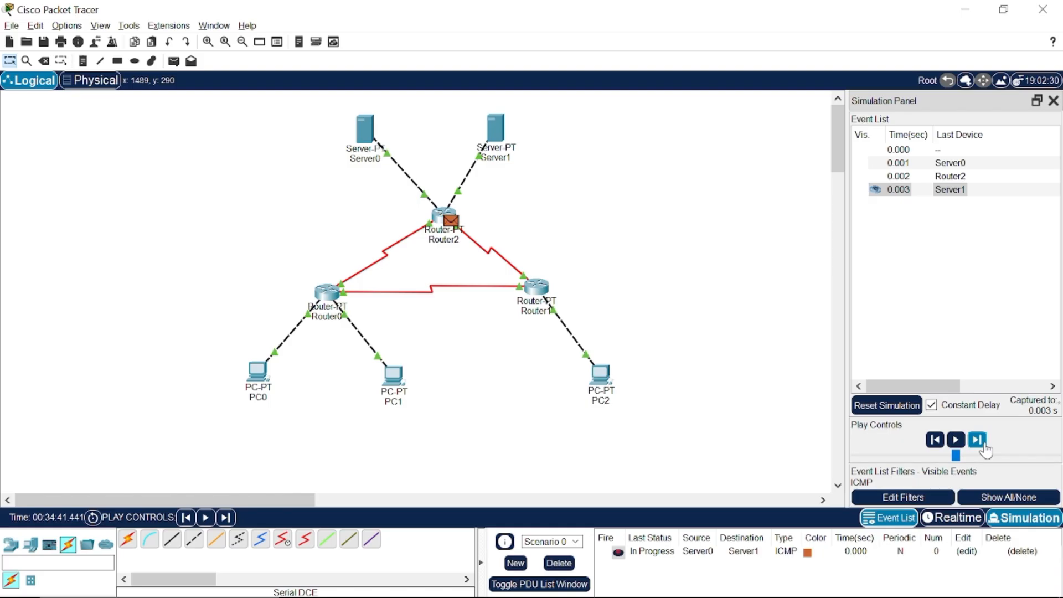
pyautogui.click(985, 446)
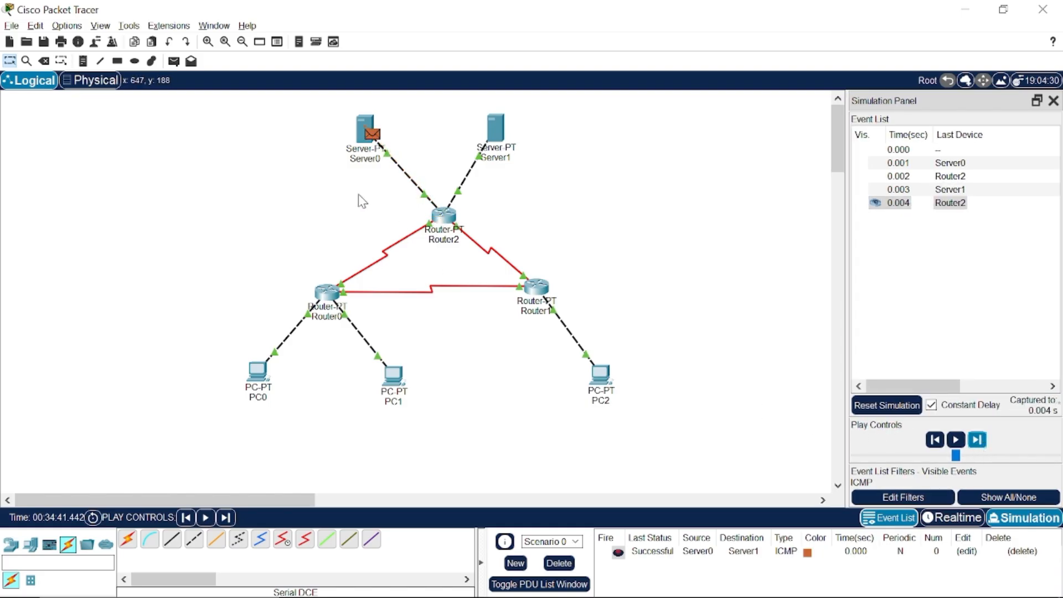
pyautogui.click(560, 563)
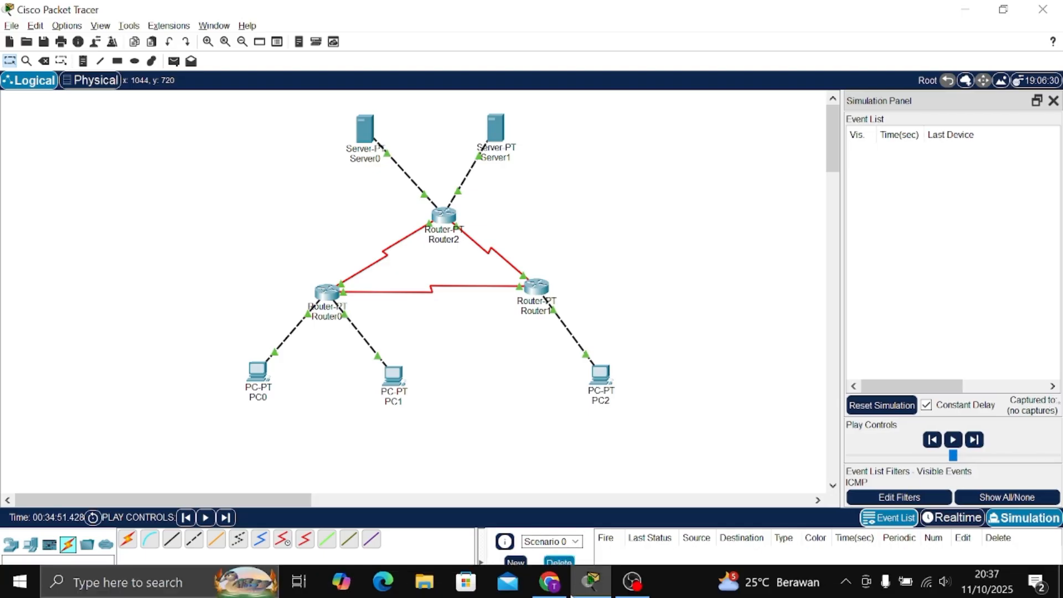
# - Check the tenth packet test on the exercise web page and create a simple PDU from Server0 to PC0 in Packet Tracer
pyautogui.click(551, 582)
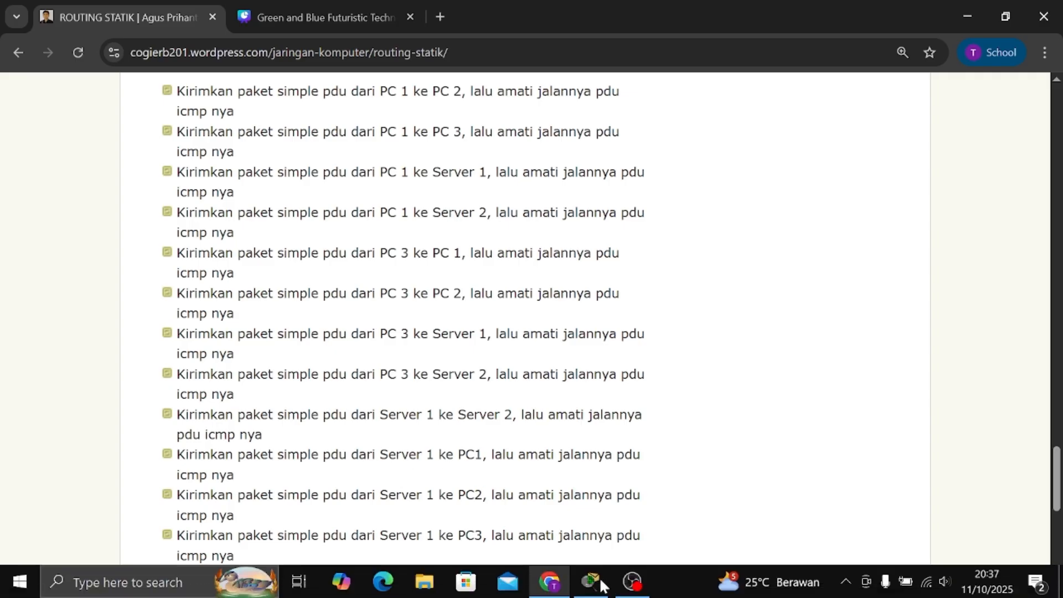
pyautogui.click(591, 582)
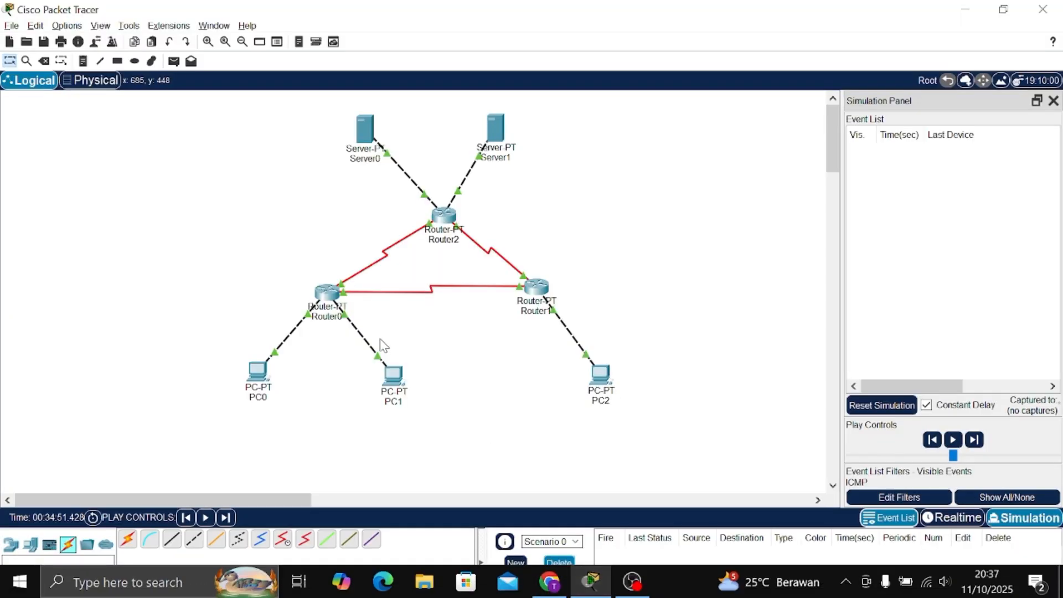
pyautogui.click(173, 61)
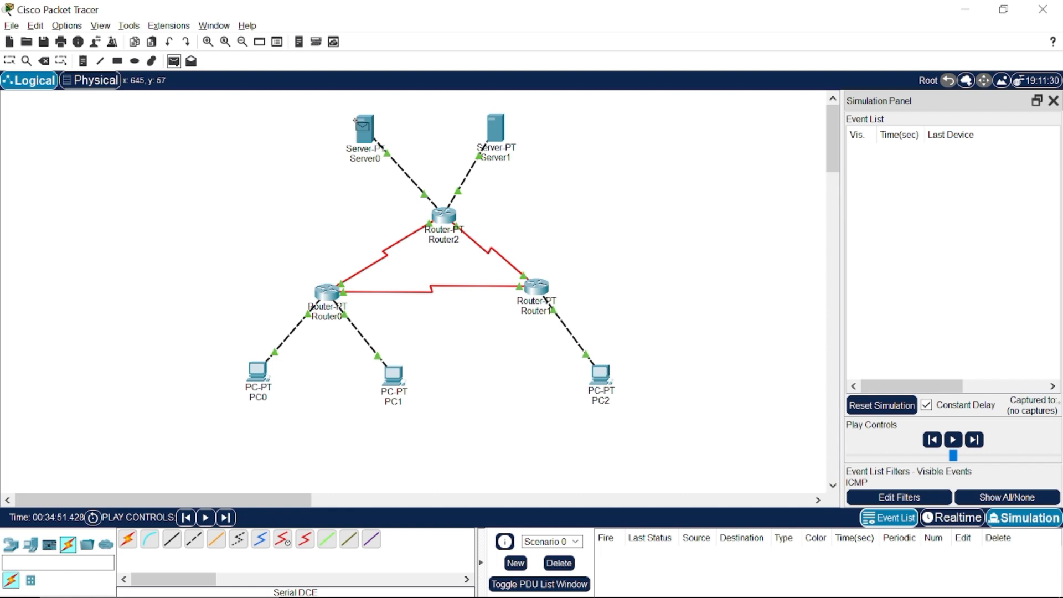
pyautogui.click(368, 137)
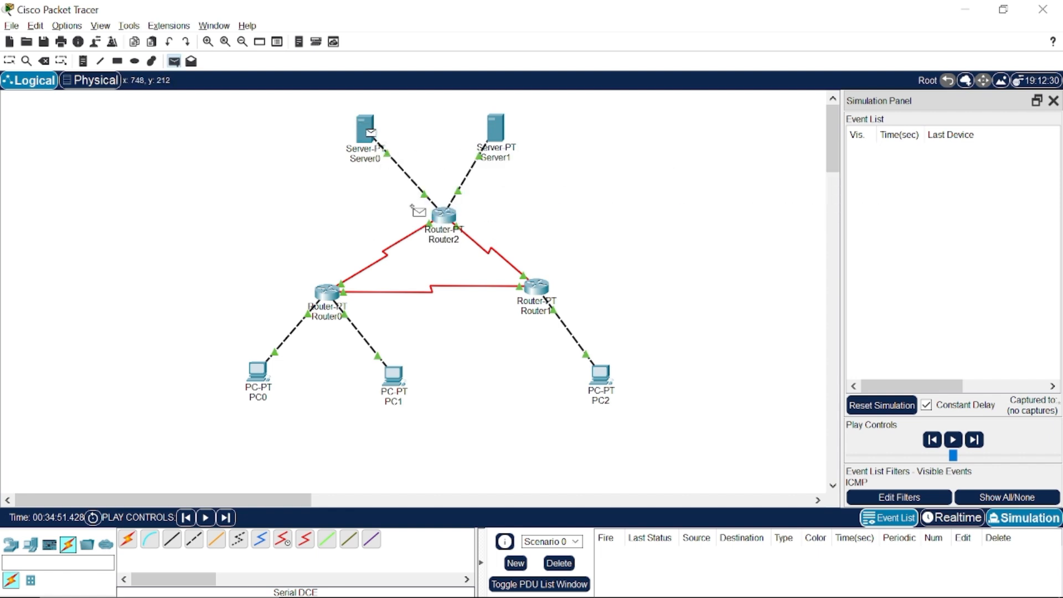
pyautogui.click(261, 372)
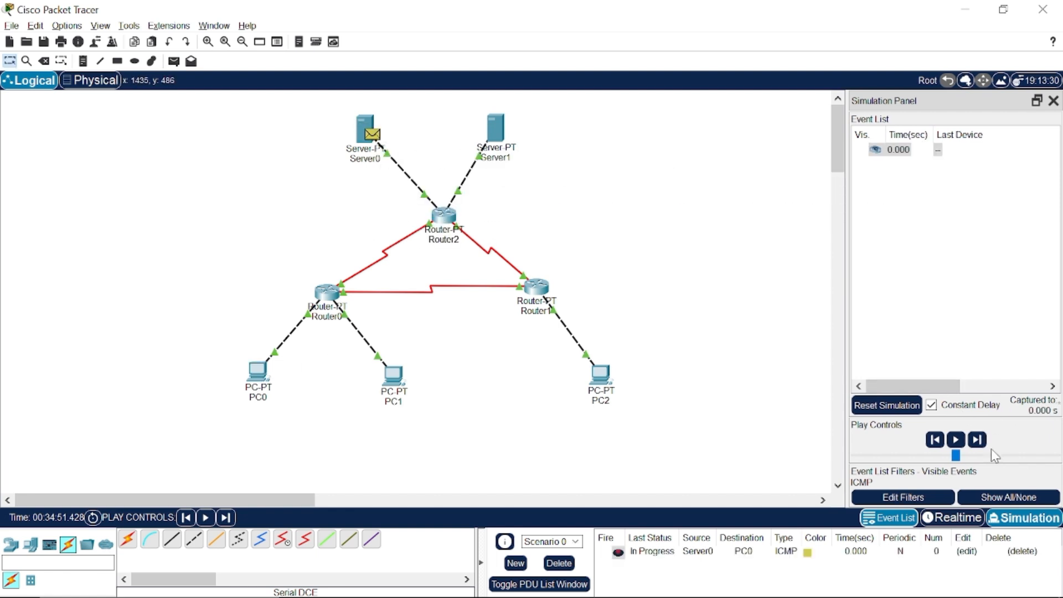
# - Advance the Server0-to-PC0 simulation event by event until the reply returns to Server0, and delete the scenario
pyautogui.click(978, 440)
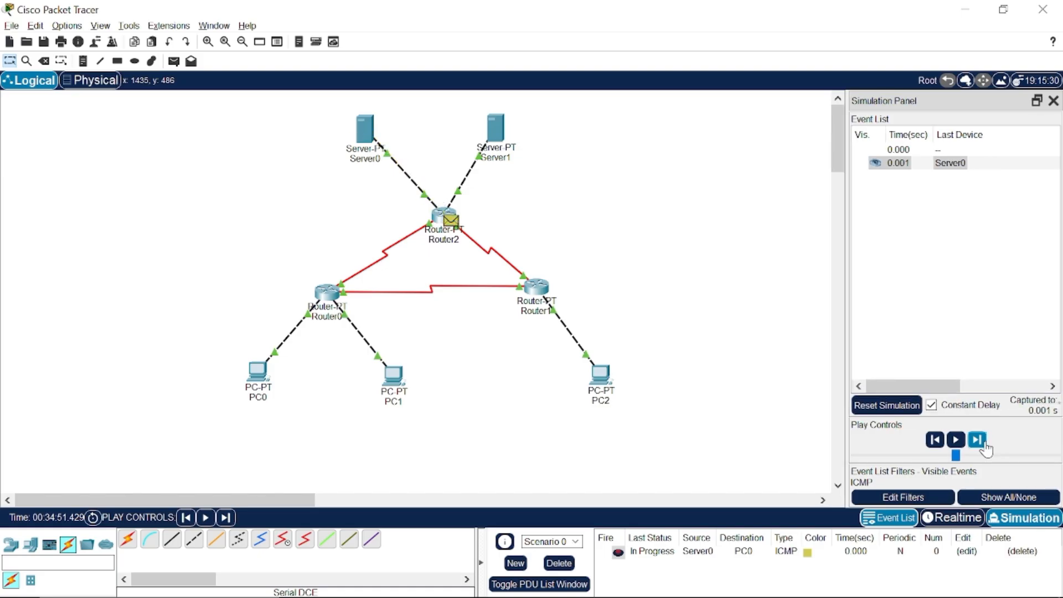
pyautogui.click(984, 443)
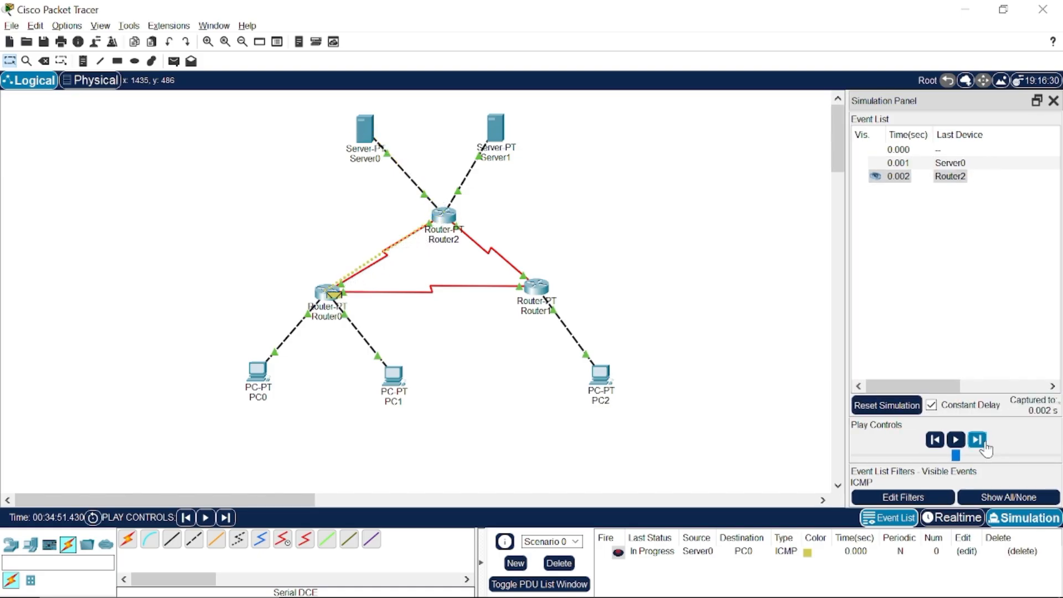
pyautogui.click(983, 442)
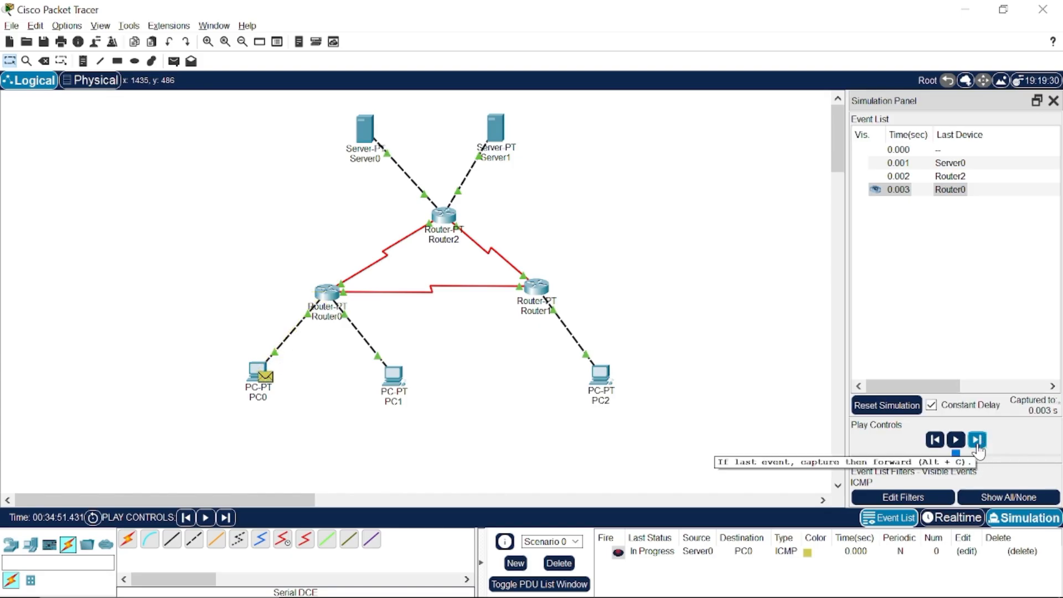
pyautogui.click(977, 446)
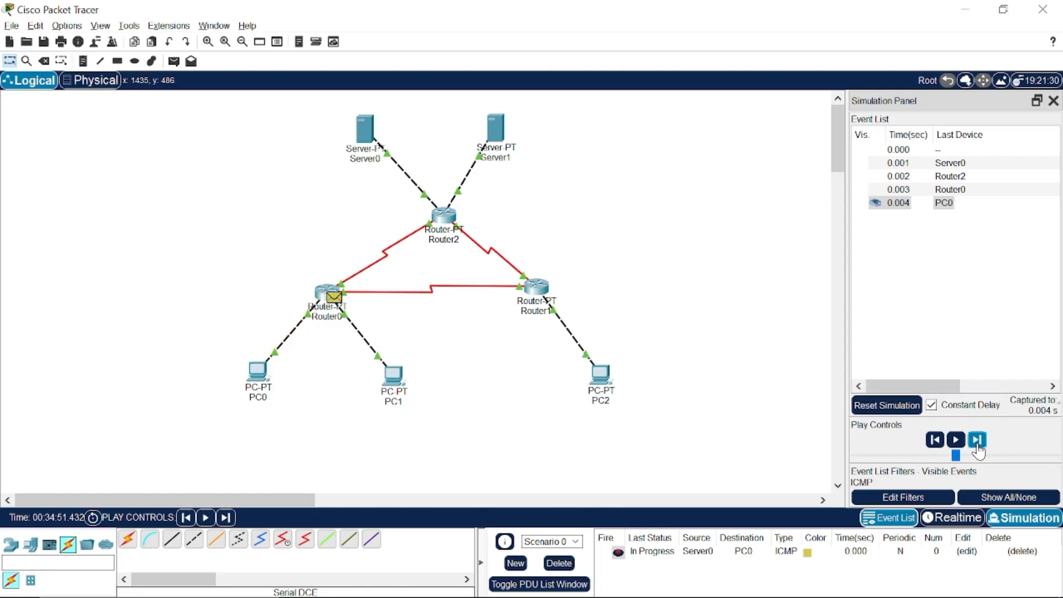
pyautogui.click(977, 446)
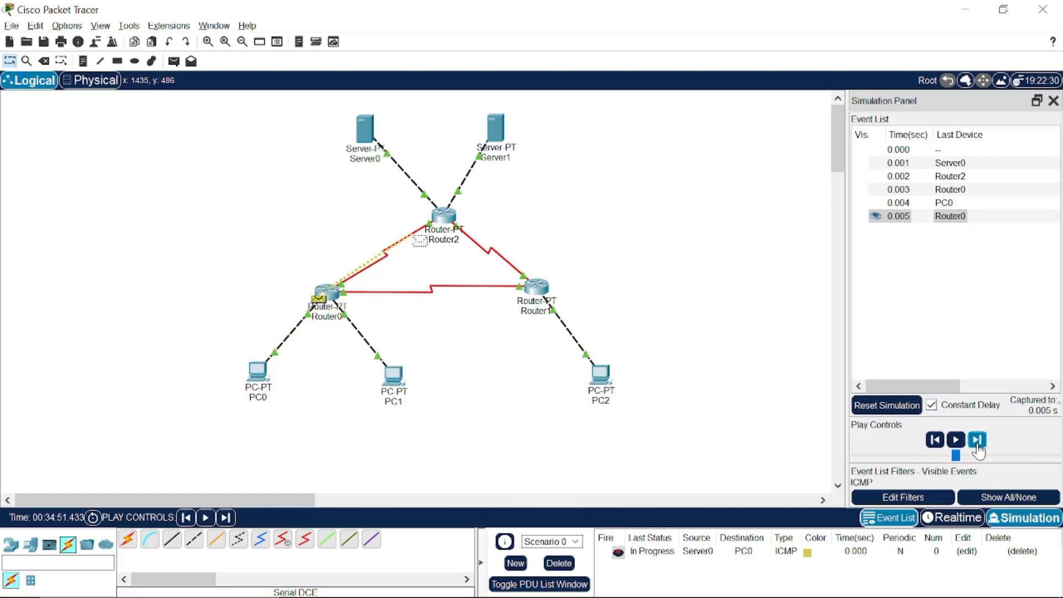
pyautogui.click(977, 446)
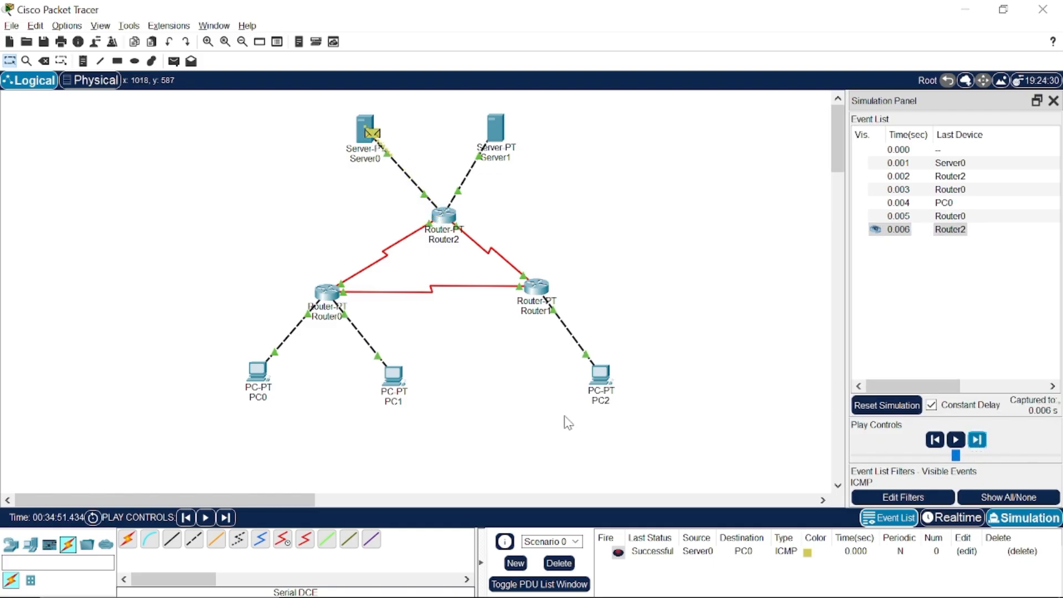
pyautogui.click(557, 564)
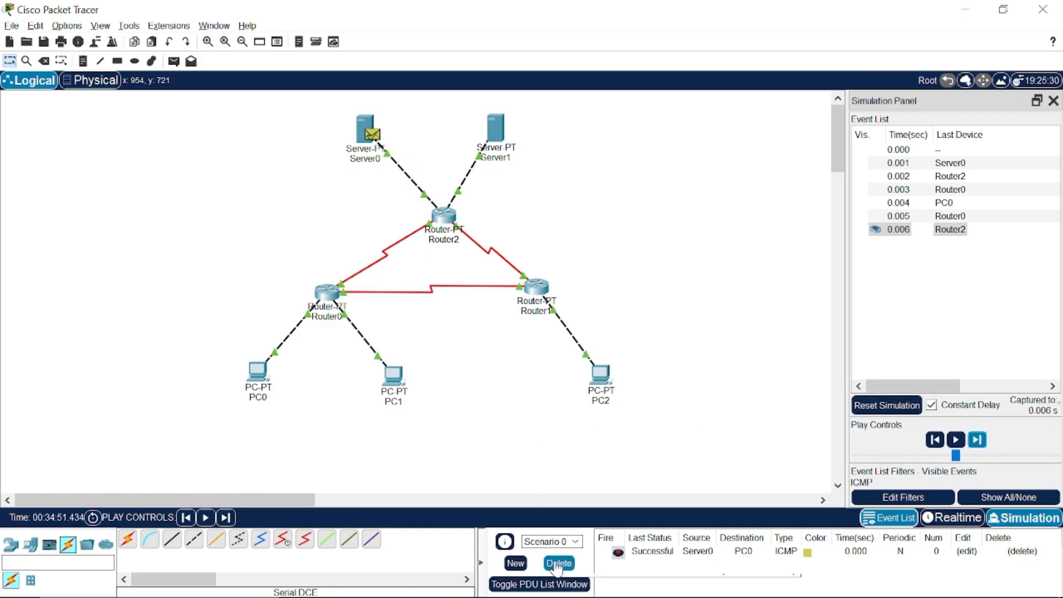
# - Check the eleventh packet test on the exercise web page and create a simple PDU from Server0 to PC1 in Packet Tracer
pyautogui.moveTo(587, 593)
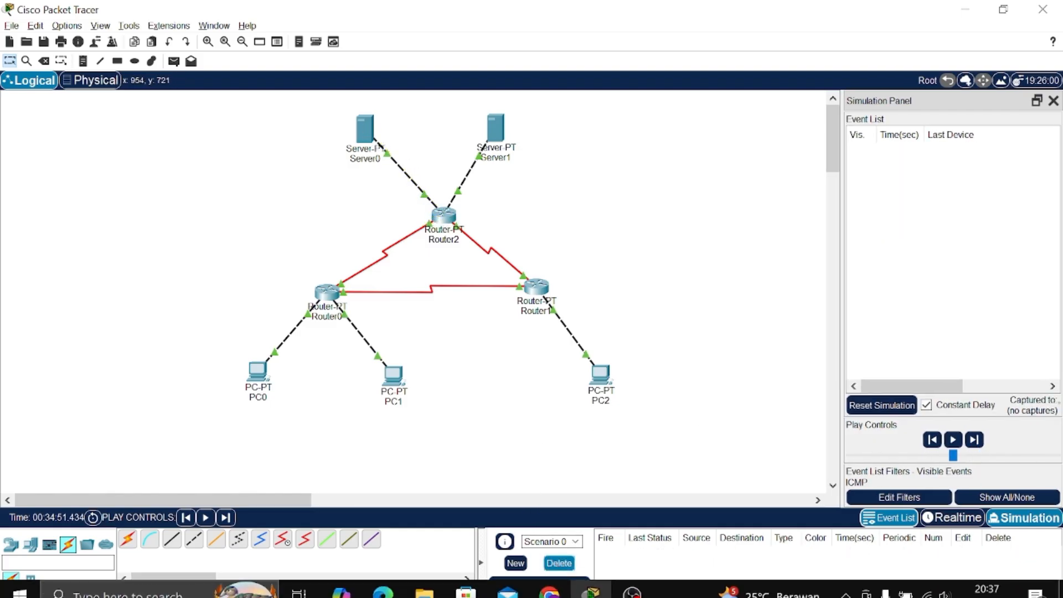
pyautogui.click(550, 581)
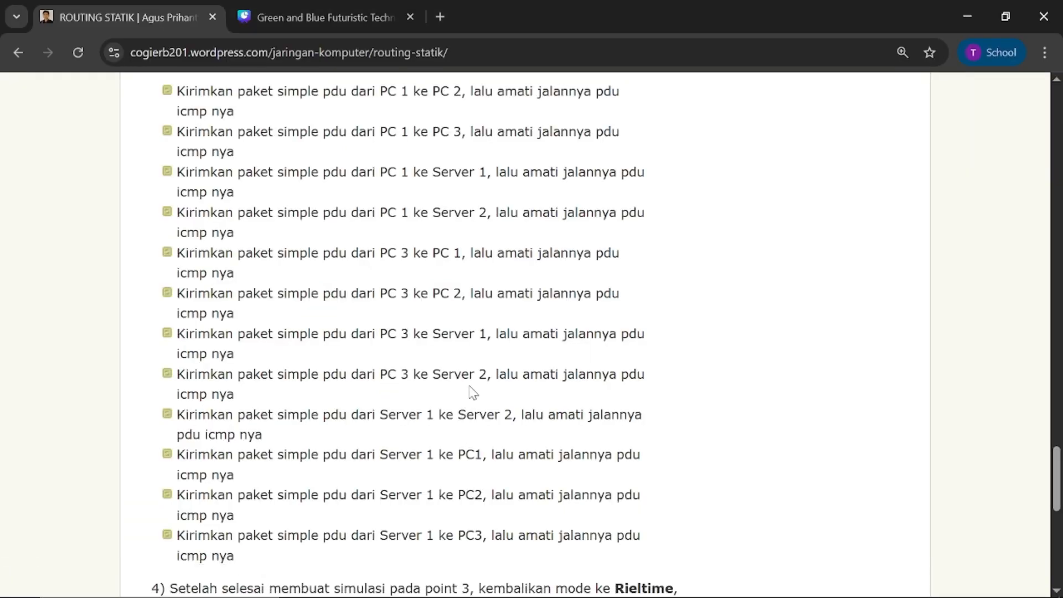
pyautogui.scroll(-2, 472, 392)
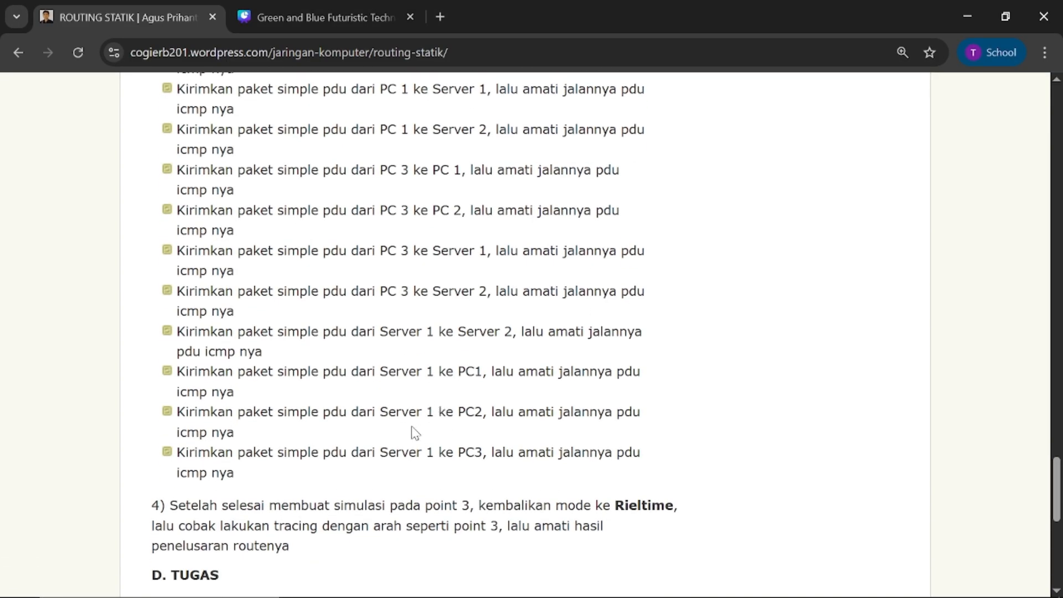
pyautogui.moveTo(532, 593)
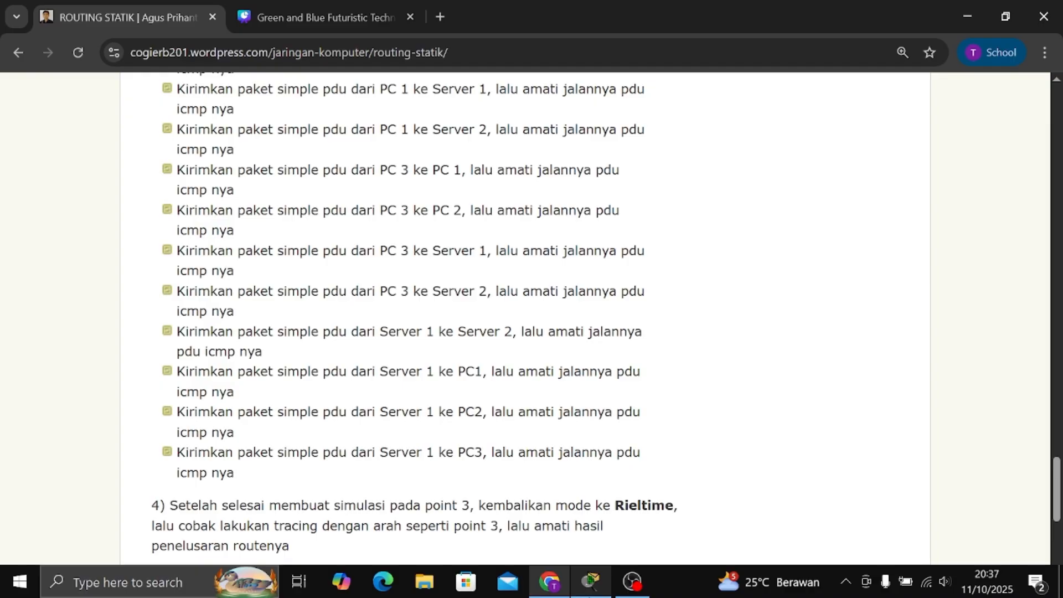
pyautogui.click(591, 590)
pyautogui.click(174, 61)
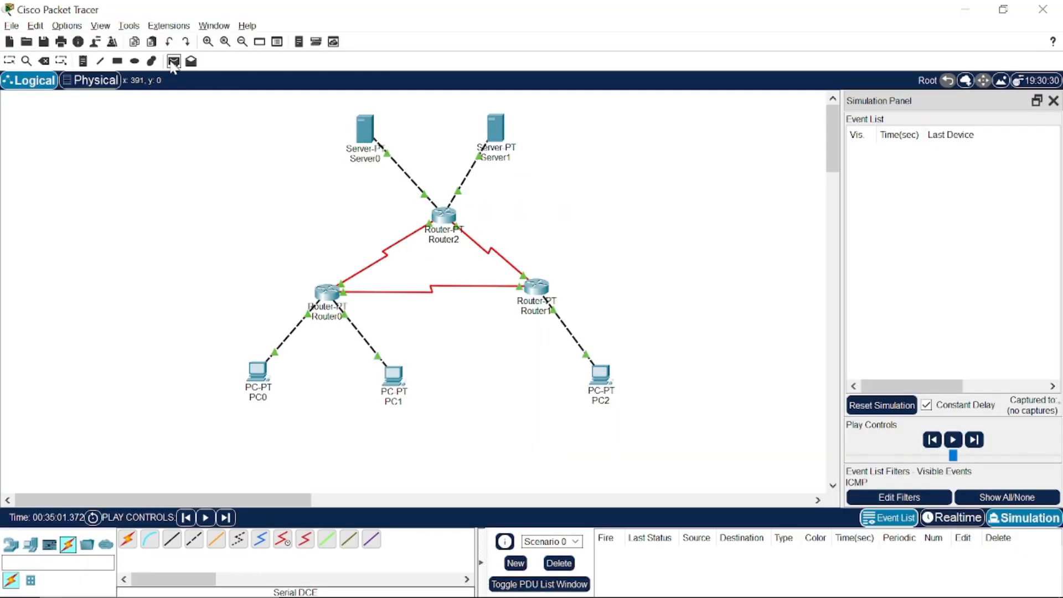
pyautogui.click(365, 128)
pyautogui.click(396, 378)
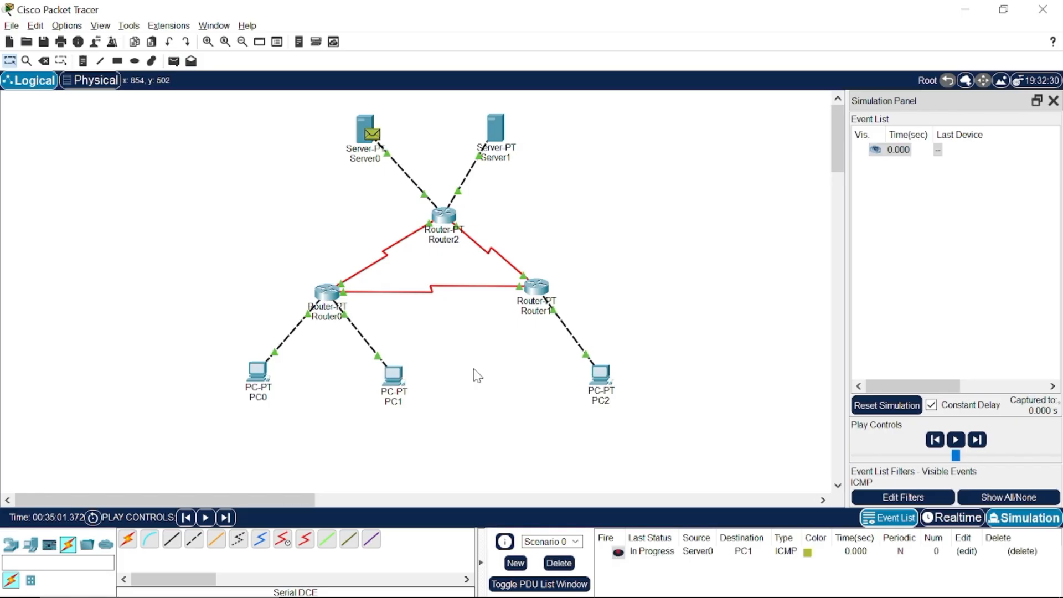
# - Advance the Server0-to-PC1 simulation event by event until the reply returns to Server0, and delete the scenario
pyautogui.click(986, 442)
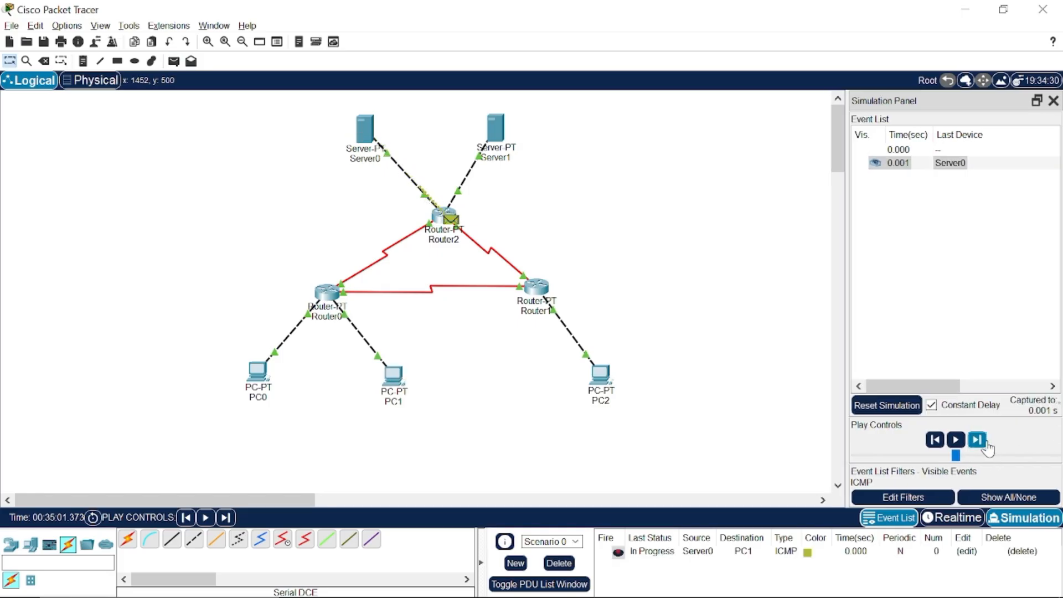
pyautogui.click(987, 443)
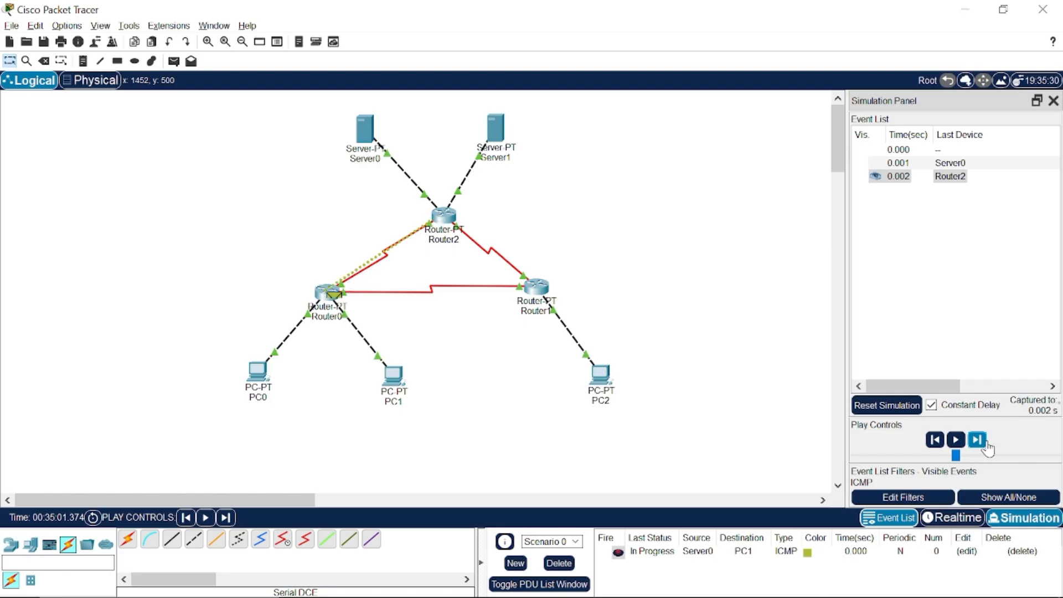
pyautogui.click(987, 443)
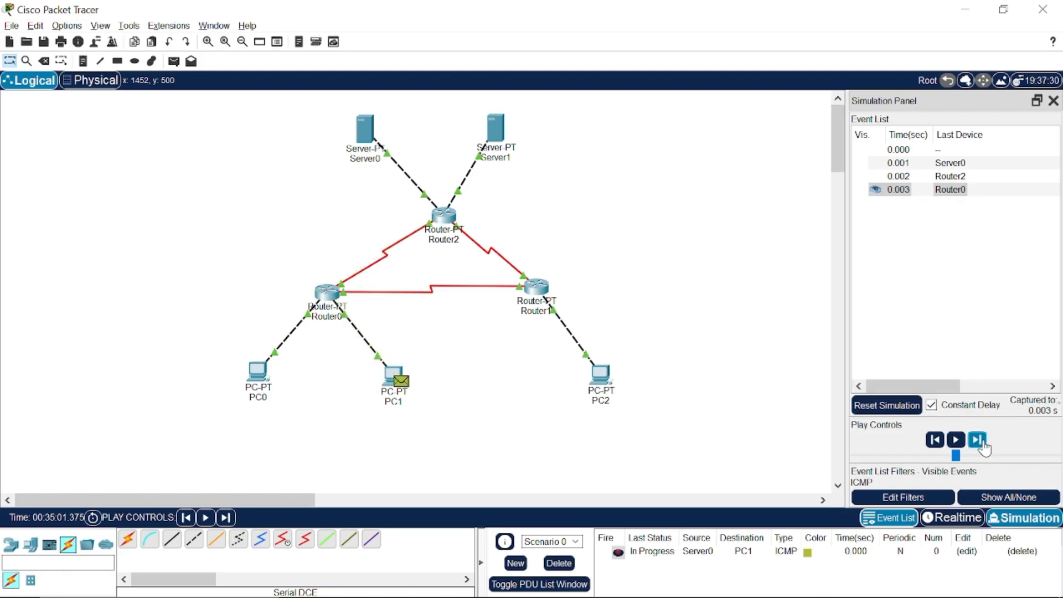
pyautogui.click(983, 445)
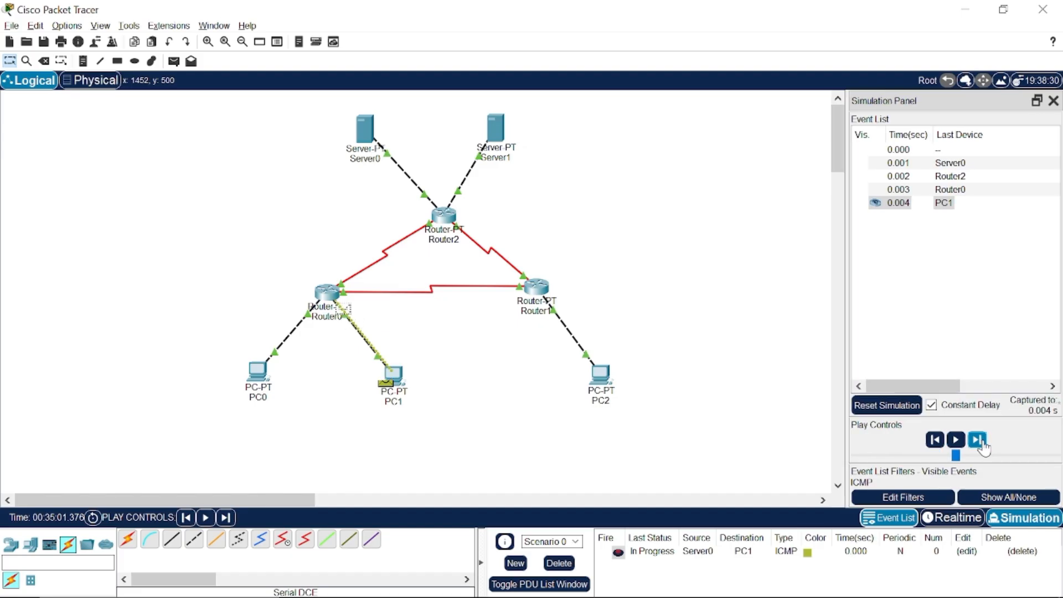
pyautogui.click(983, 446)
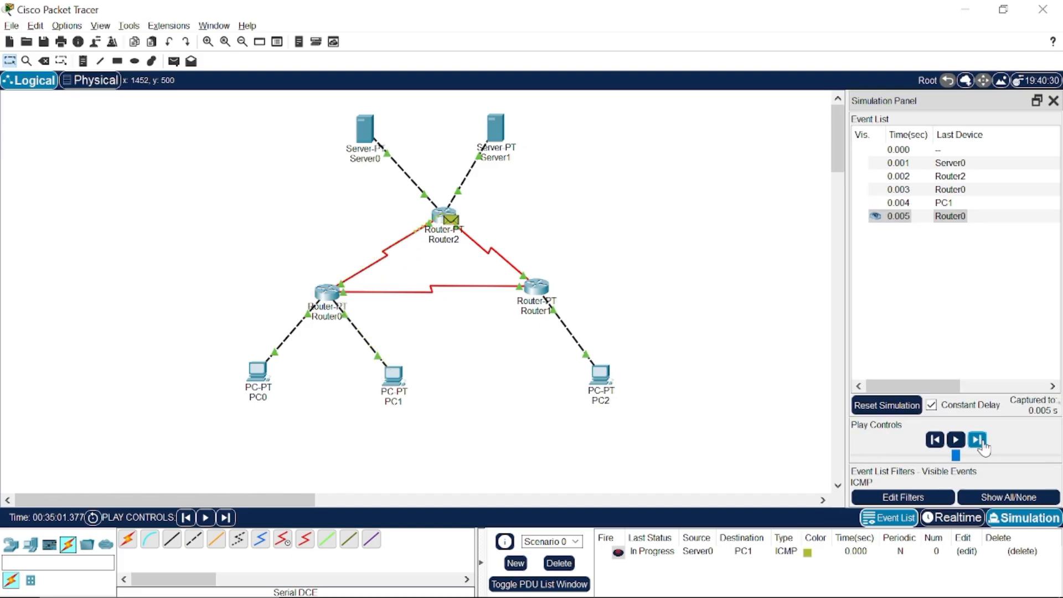
pyautogui.click(984, 446)
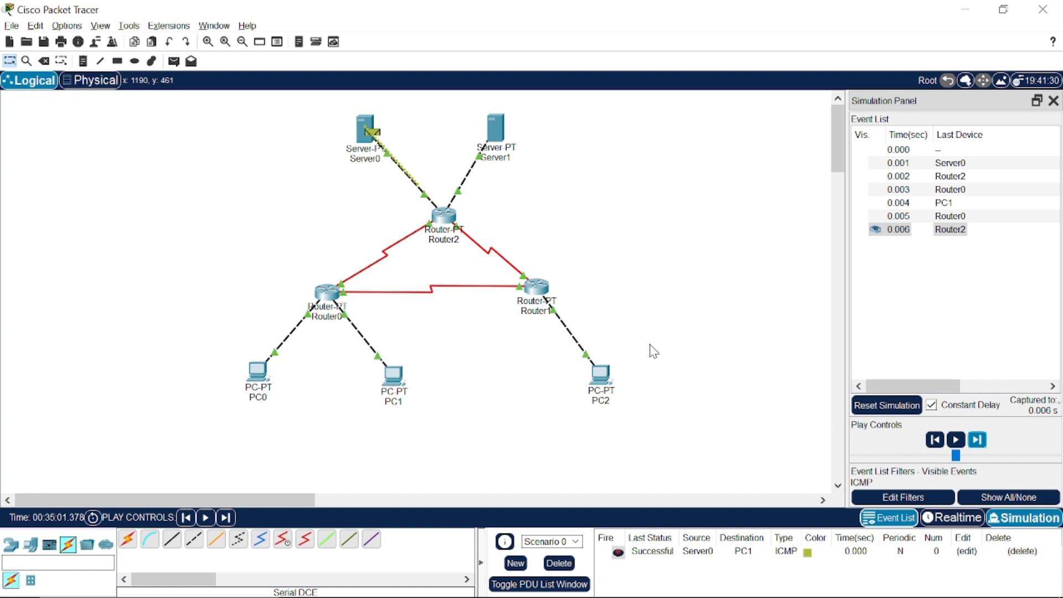
pyautogui.click(560, 563)
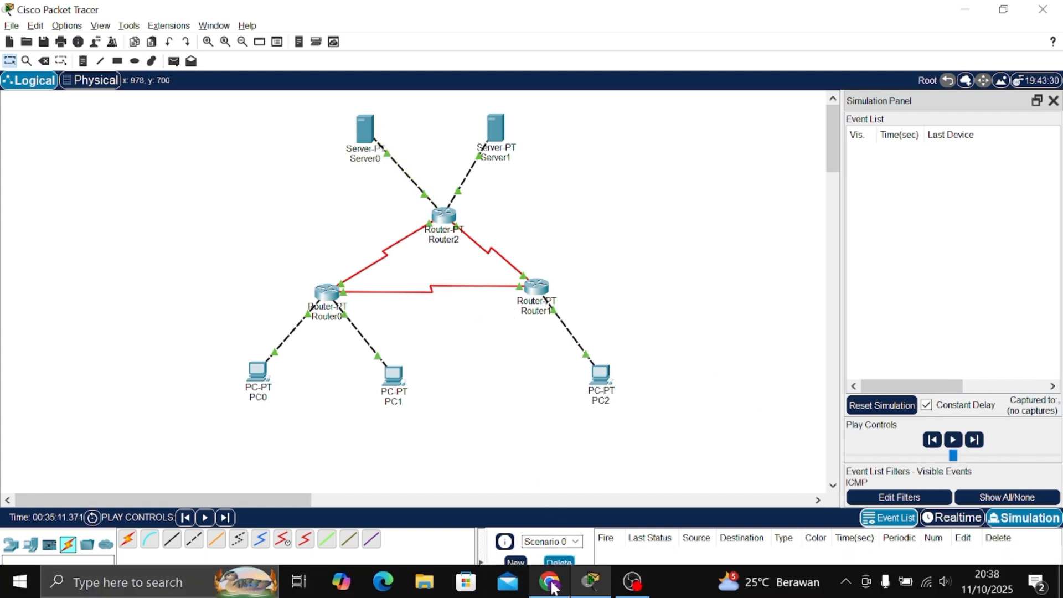
# - Check the twelfth packet test on the exercise web page and create a simple PDU from Server0 to PC2 in Packet Tracer
pyautogui.click(551, 583)
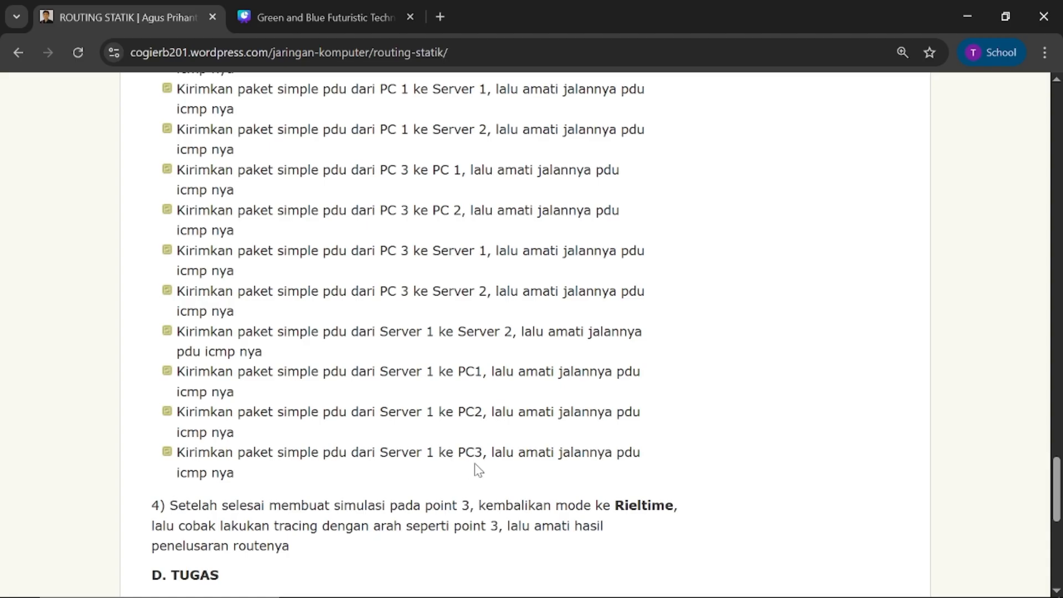
pyautogui.moveTo(642, 595)
pyautogui.click(592, 582)
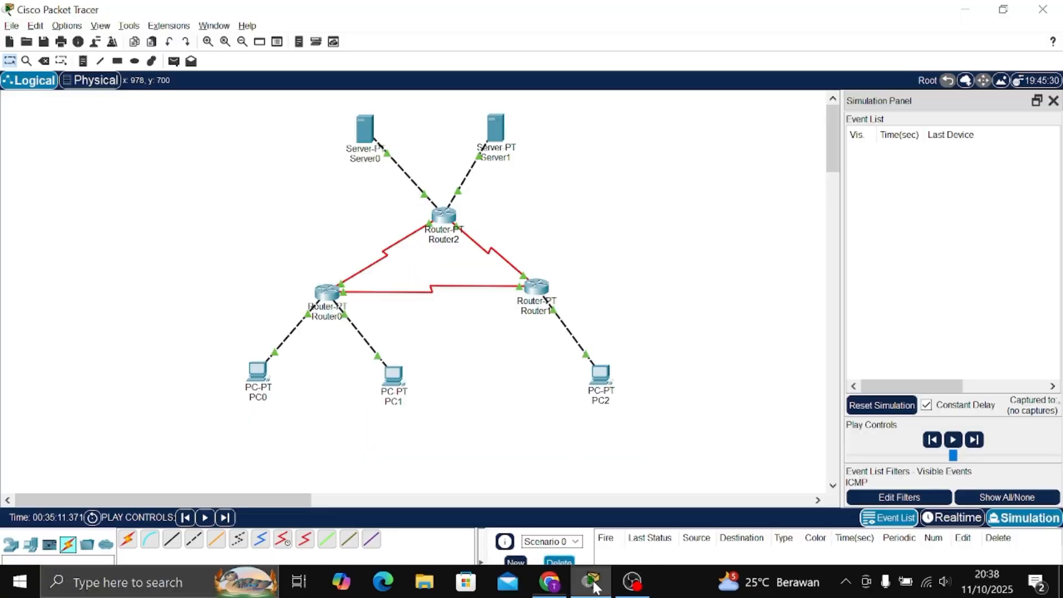
pyautogui.click(174, 61)
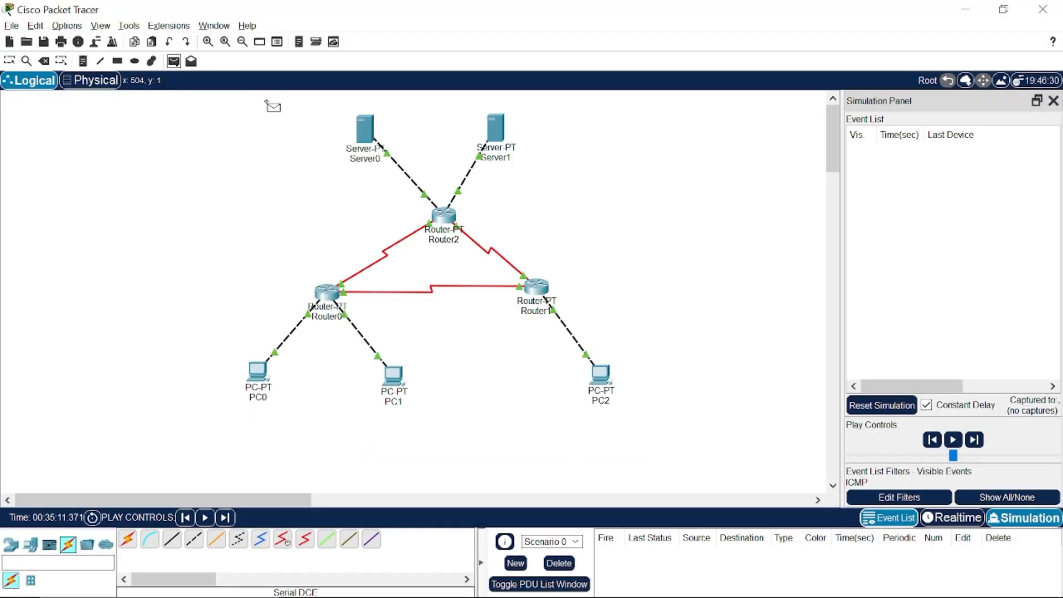
pyautogui.click(364, 128)
pyautogui.click(602, 374)
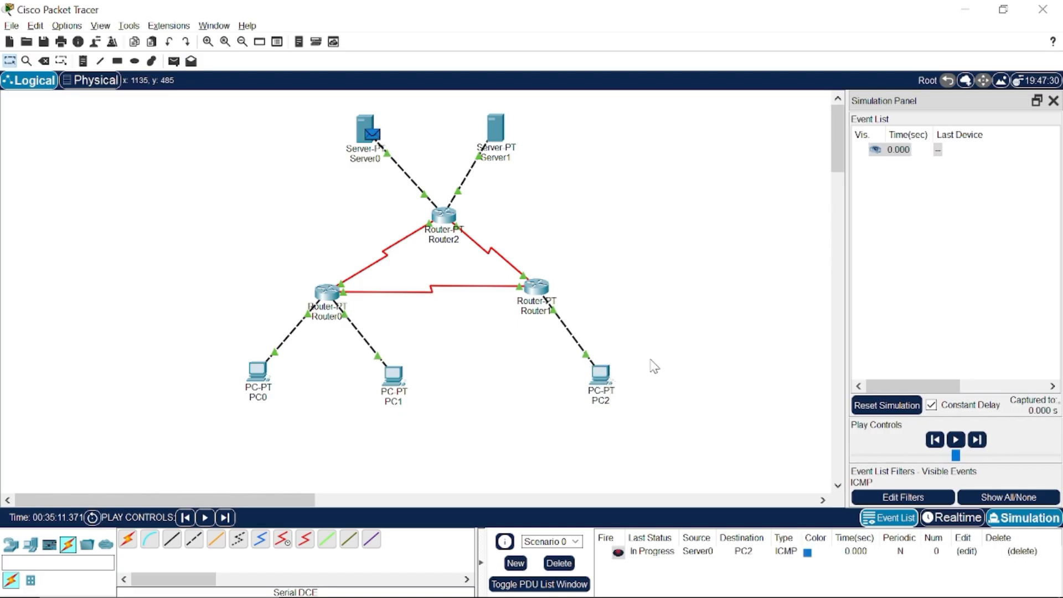
# - Advance the Server0-to-PC2 simulation event by event until the reply returns to Server0, and delete the scenario
pyautogui.click(976, 447)
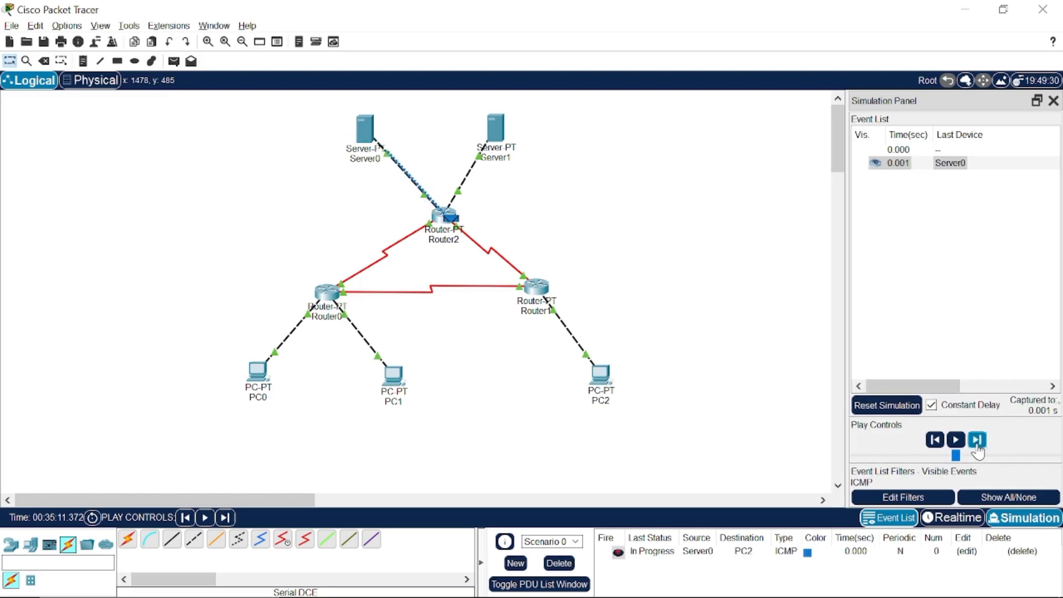
pyautogui.click(977, 448)
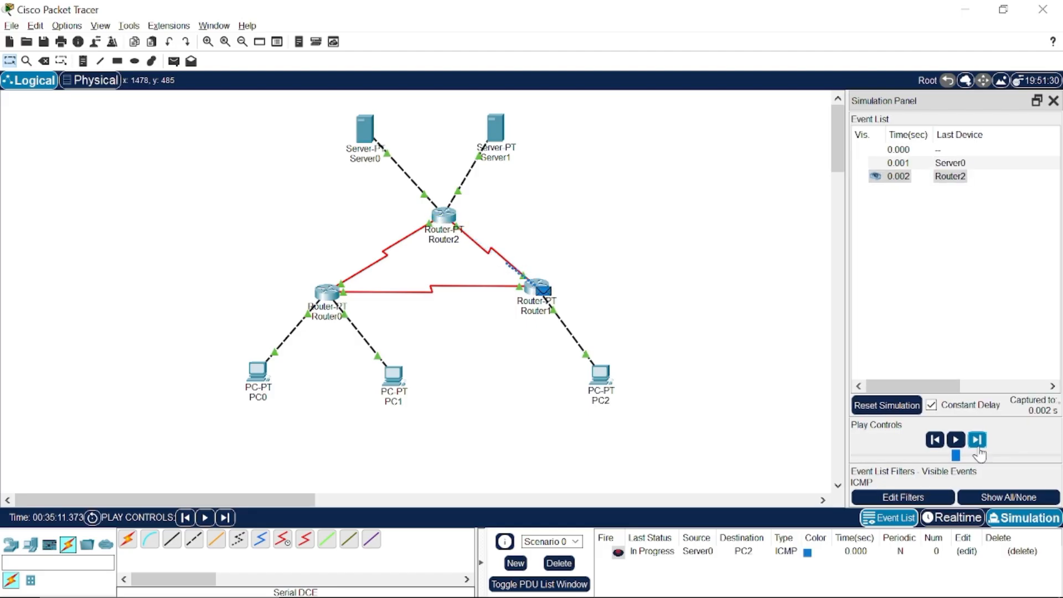
pyautogui.click(976, 447)
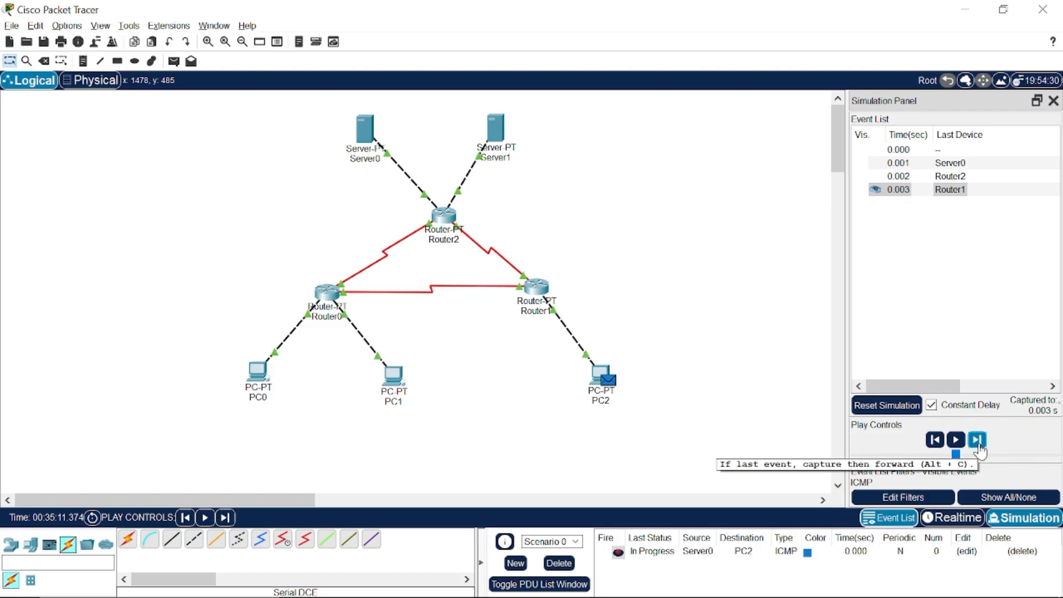
pyautogui.click(977, 443)
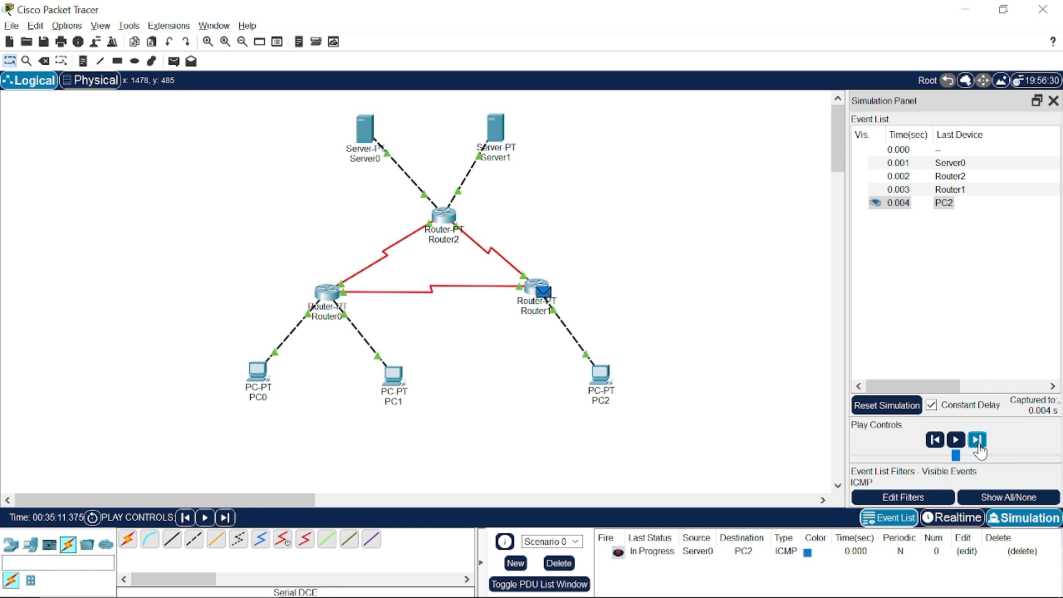
pyautogui.click(978, 442)
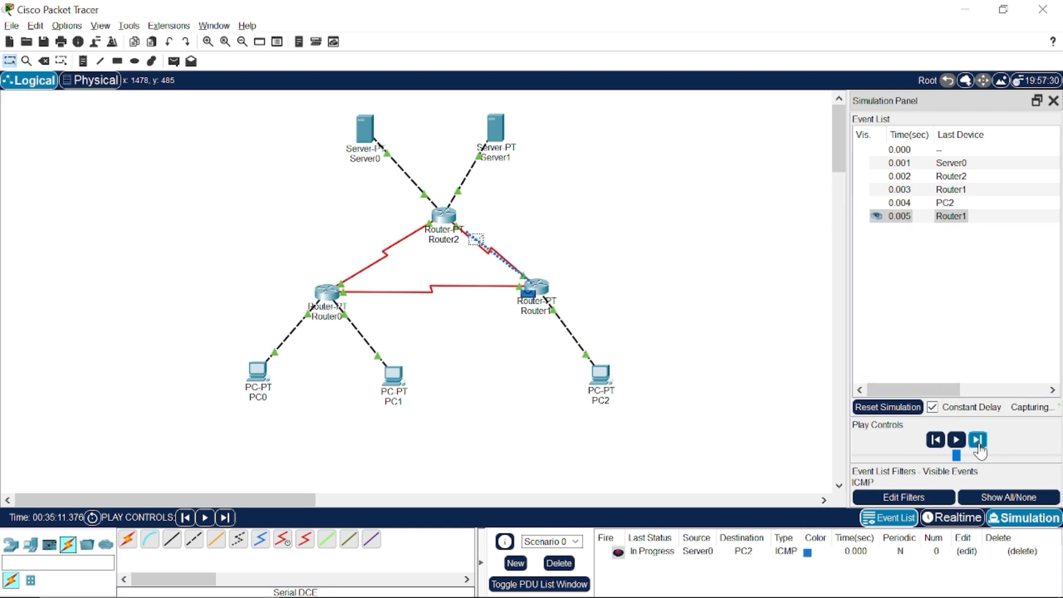
pyautogui.click(977, 444)
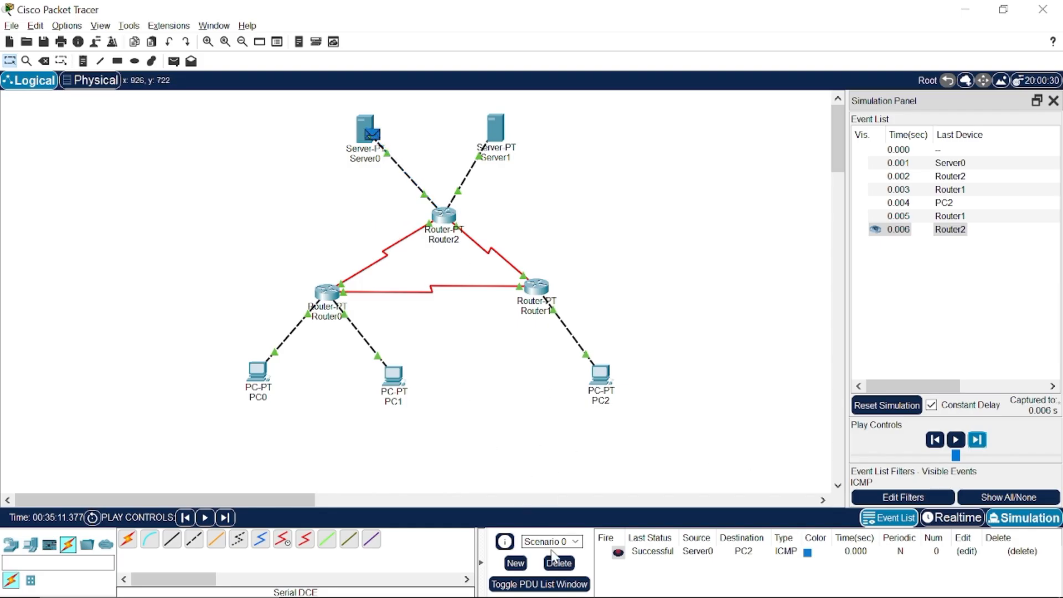
pyautogui.click(559, 564)
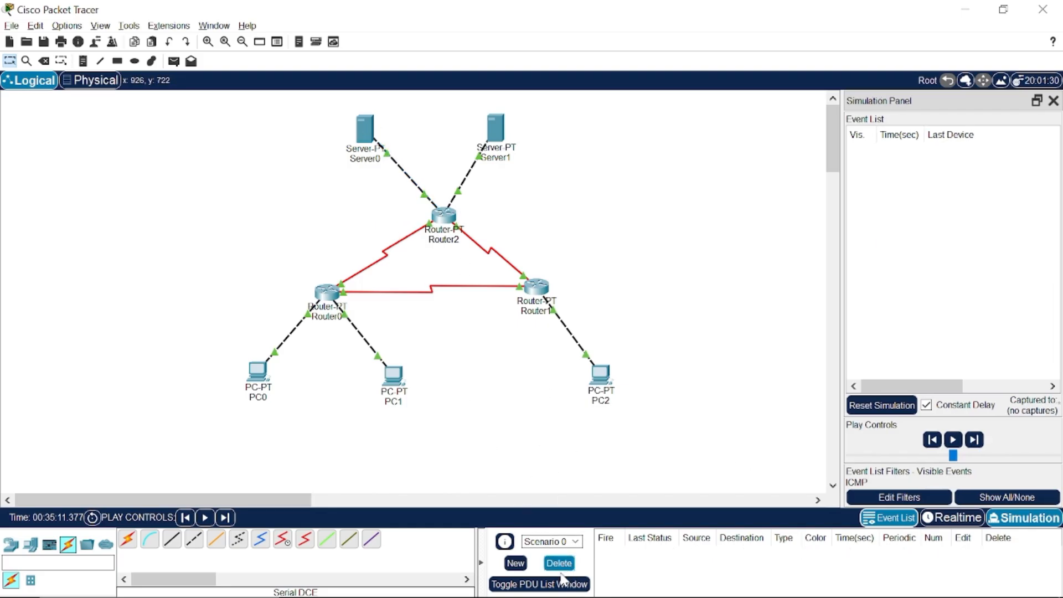
# - Read point 4 of the exercise on the web page and switch Packet Tracer to Realtime mode
pyautogui.click(547, 582)
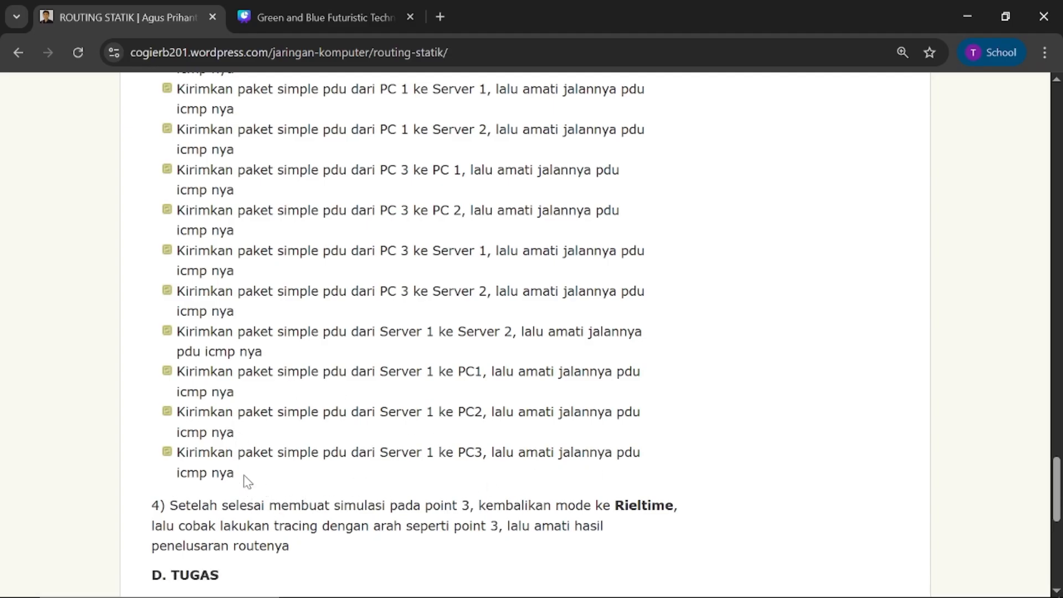
pyautogui.scroll(-2, 244, 474)
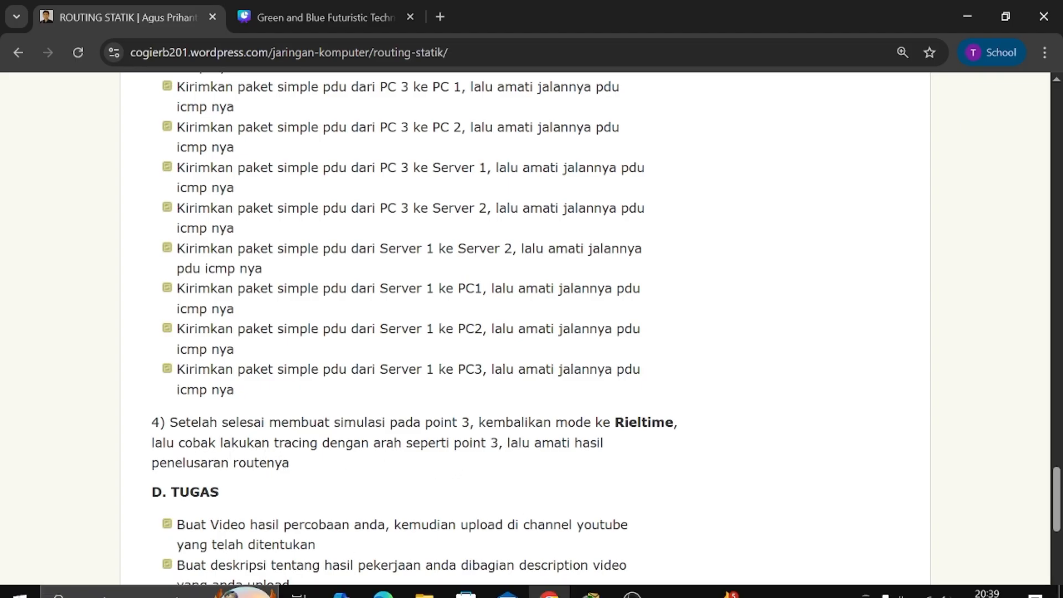
pyautogui.click(602, 588)
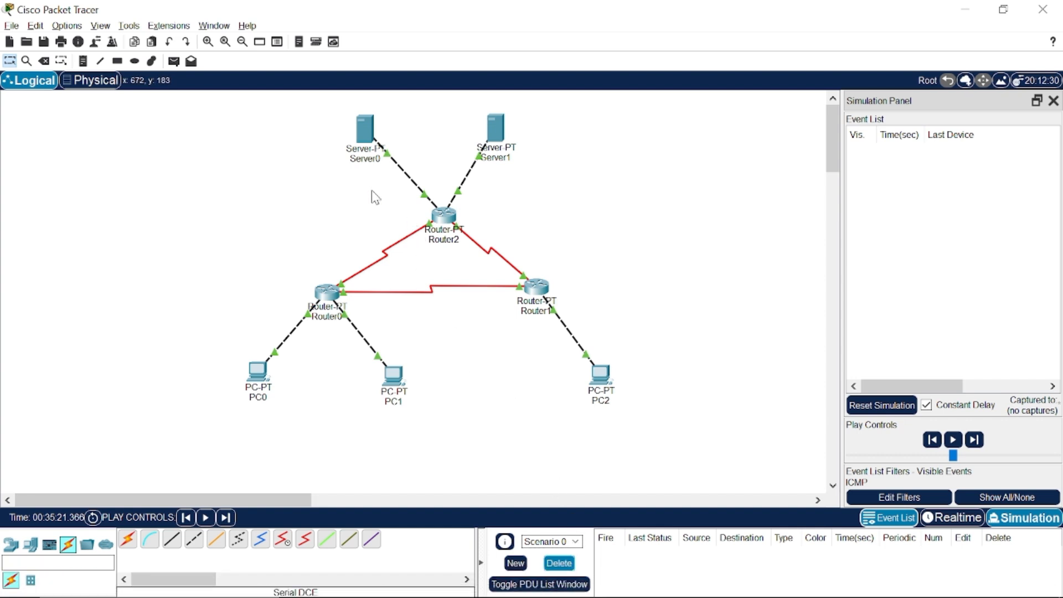
pyautogui.click(952, 517)
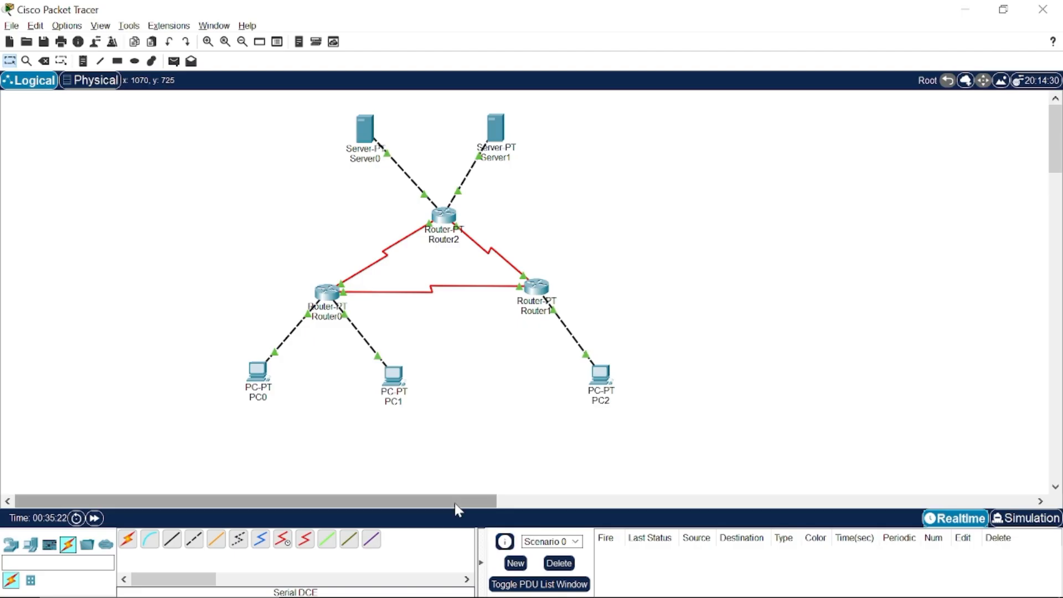
# - Check the first test pair on the exercise web page and run tracert 192.168.1.65 from PC0's Command Prompt in Packet Tracer
pyautogui.click(550, 581)
pyautogui.scroll(6, 327, 344)
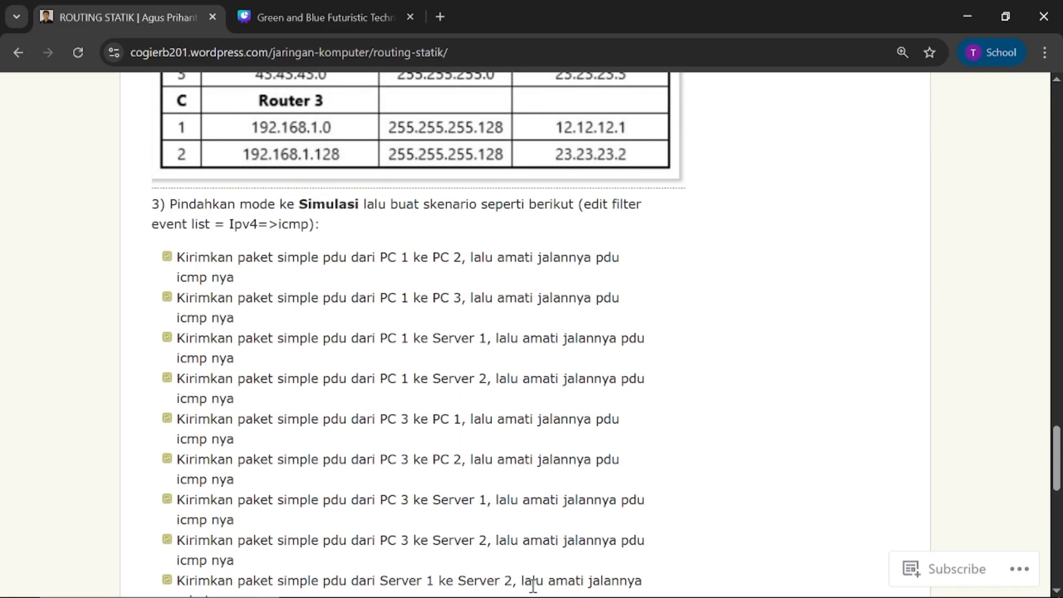
pyautogui.click(590, 588)
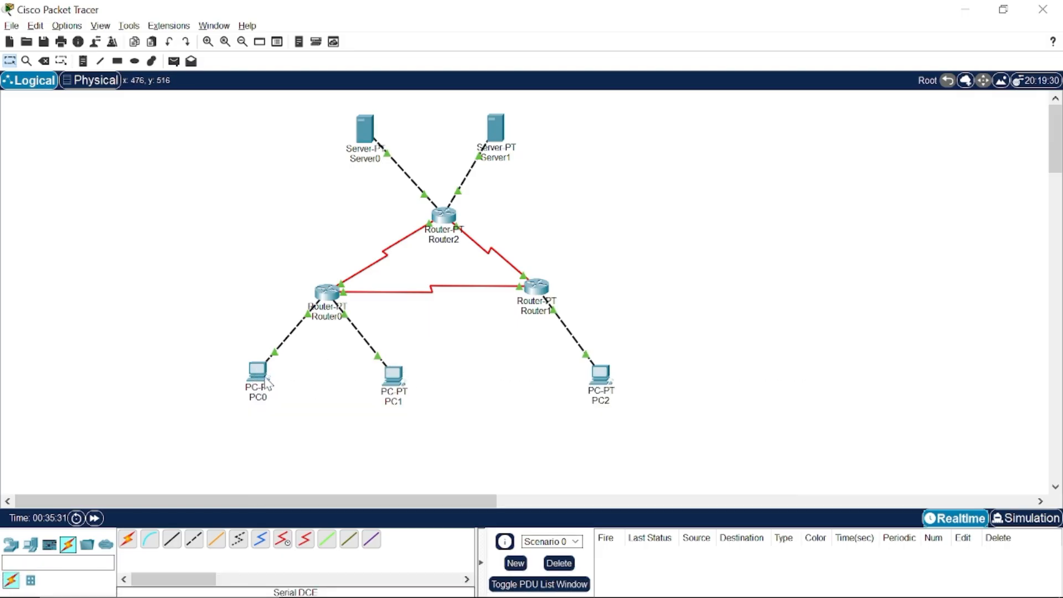
pyautogui.click(267, 370)
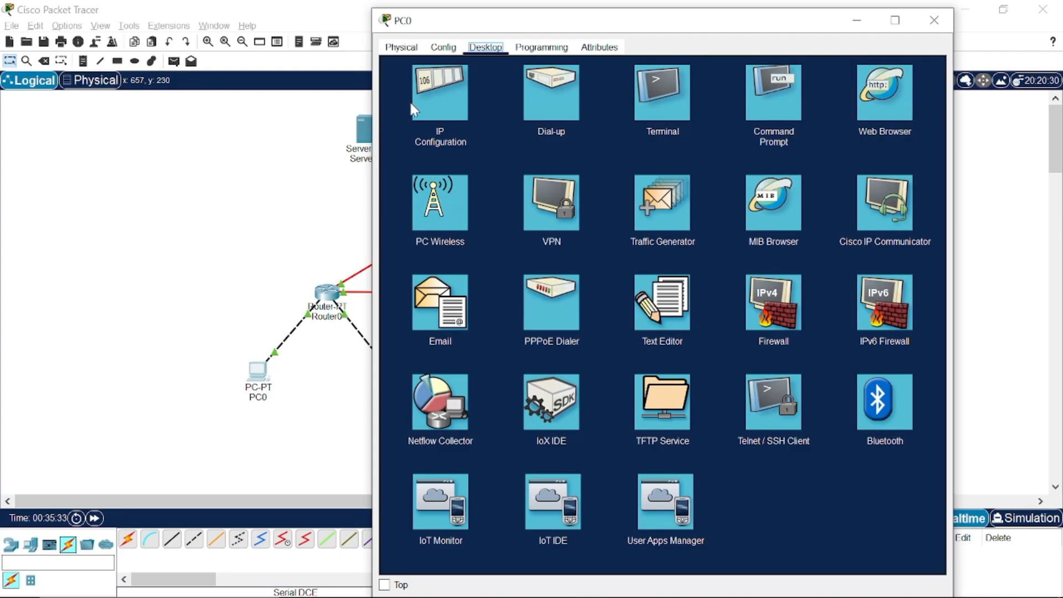
pyautogui.click(774, 105)
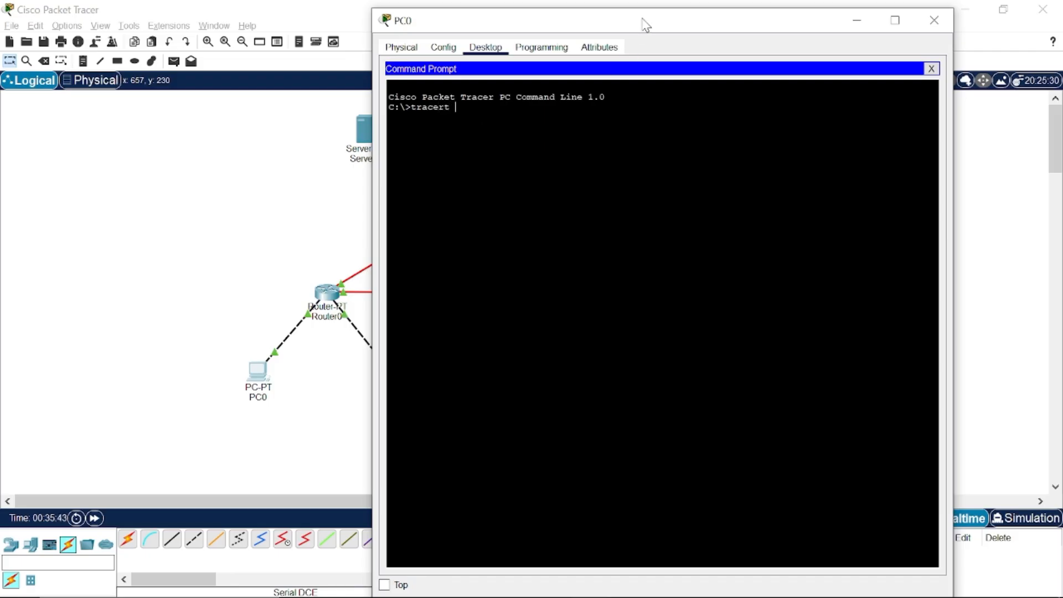
pyautogui.moveTo(645, 25); pyautogui.dragTo(729, 36)
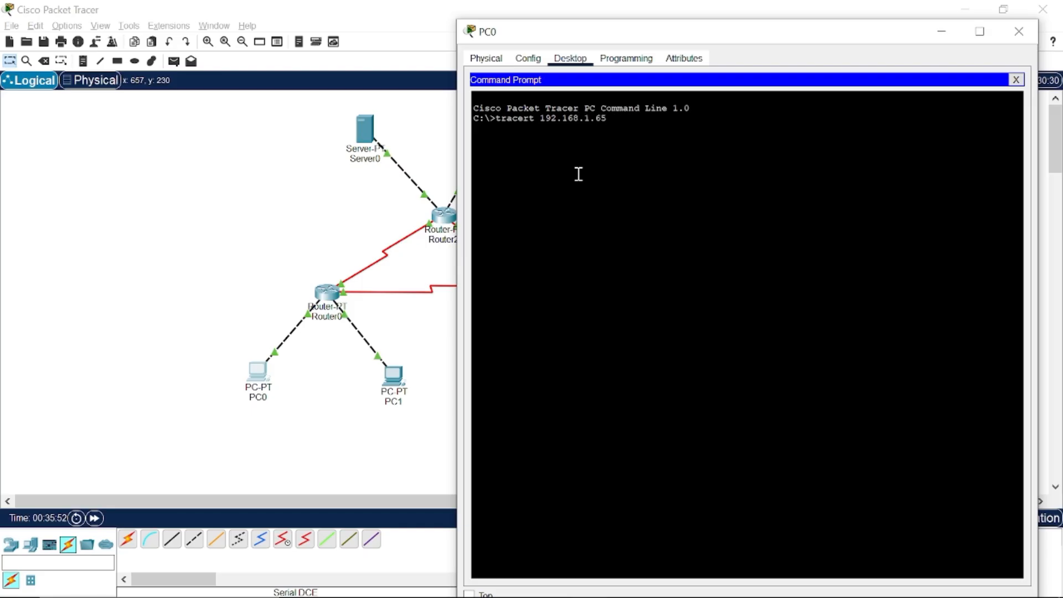
pyautogui.press('Return')
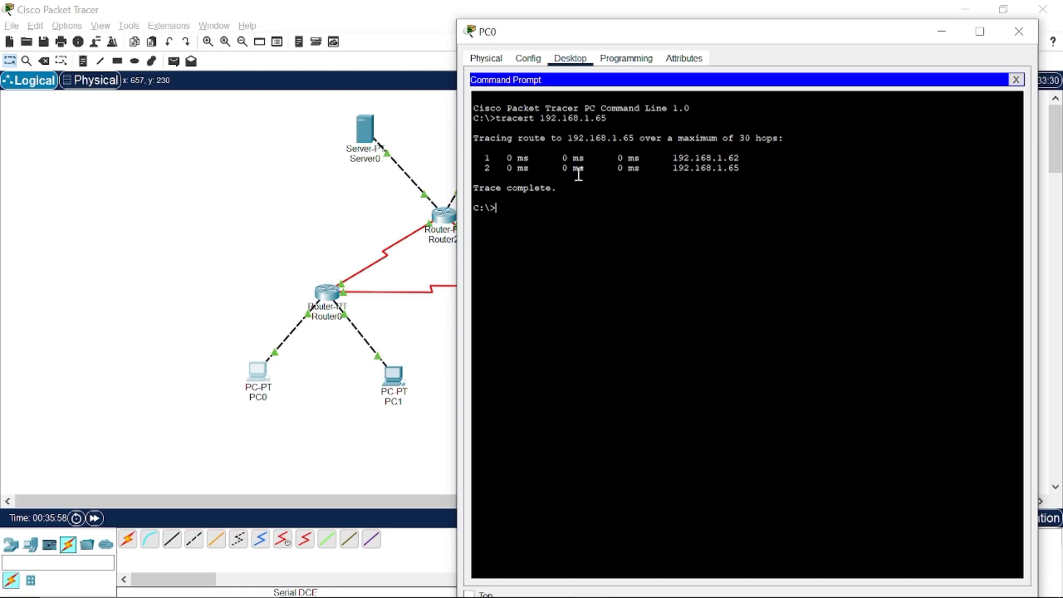
# - Check the second test pair on the exercise web page and enter tracert 192.168.1.126 at PC0's Command Prompt without running it
pyautogui.click(542, 586)
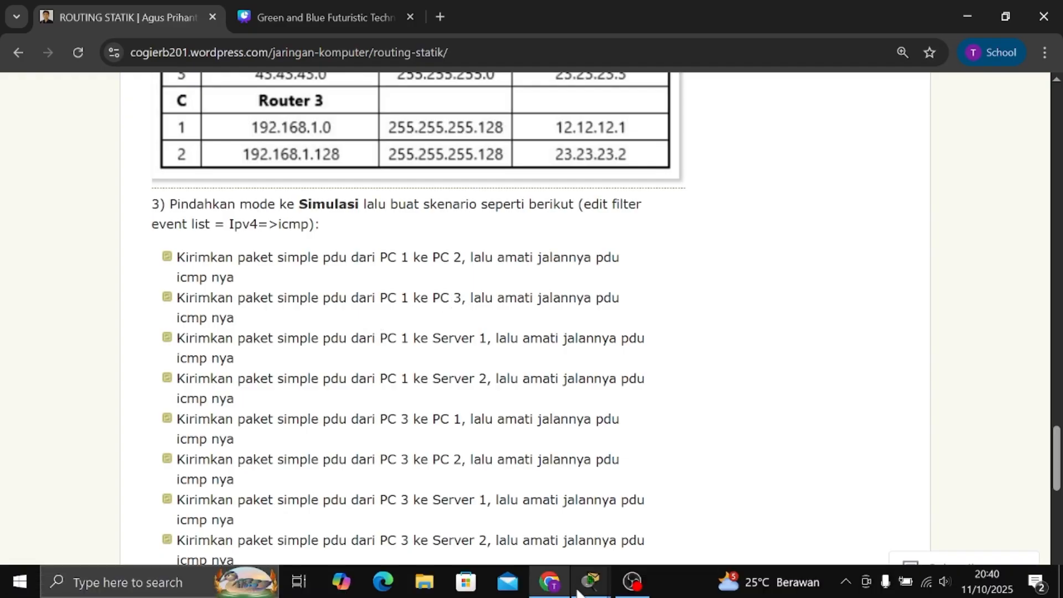
pyautogui.moveTo(591, 587)
pyautogui.click(553, 526)
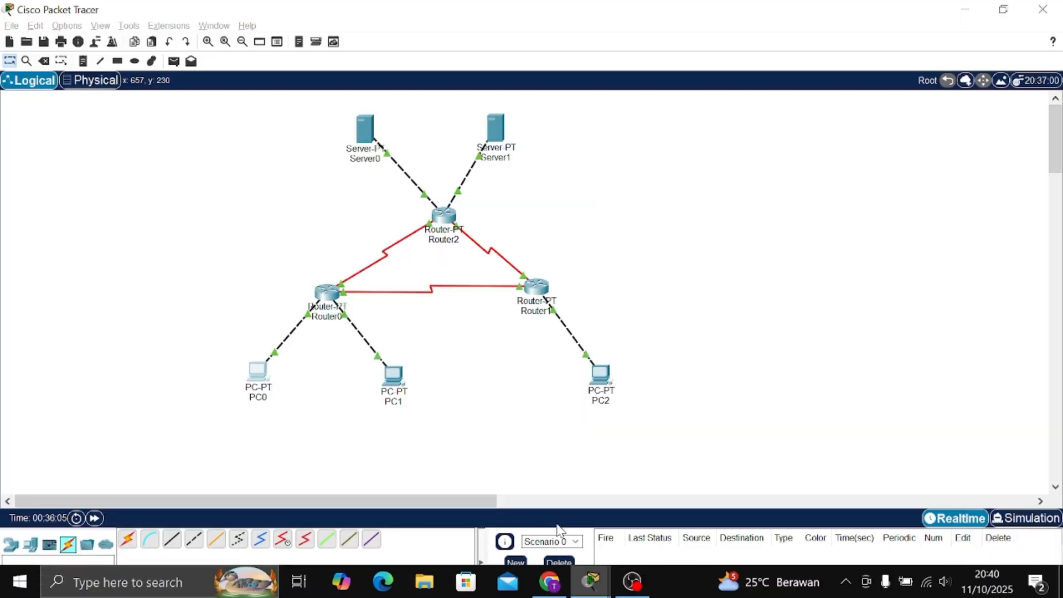
pyautogui.click(258, 372)
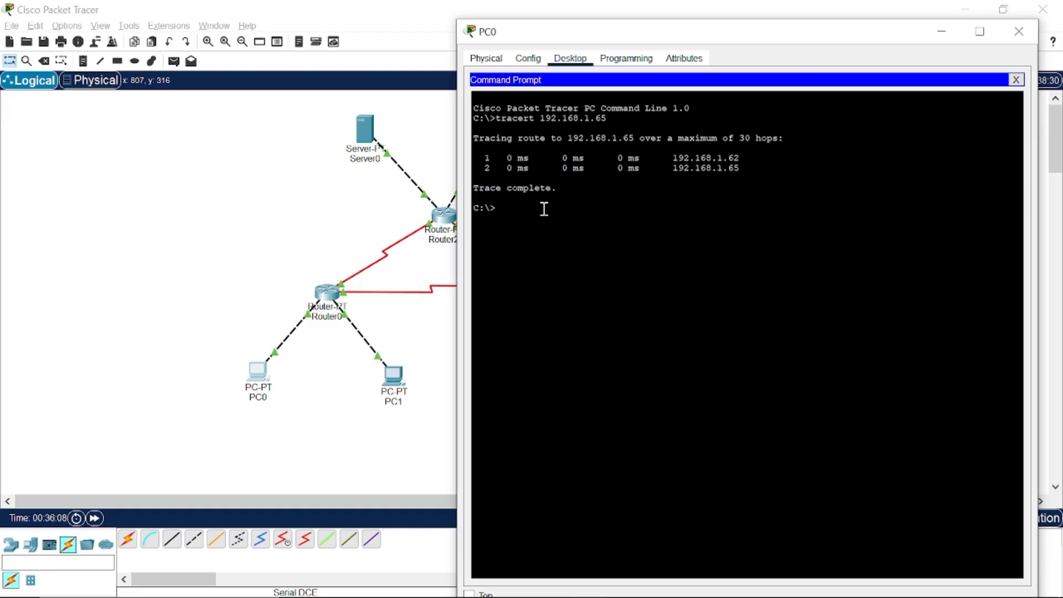
pyautogui.press('Up')
pyautogui.write('1')
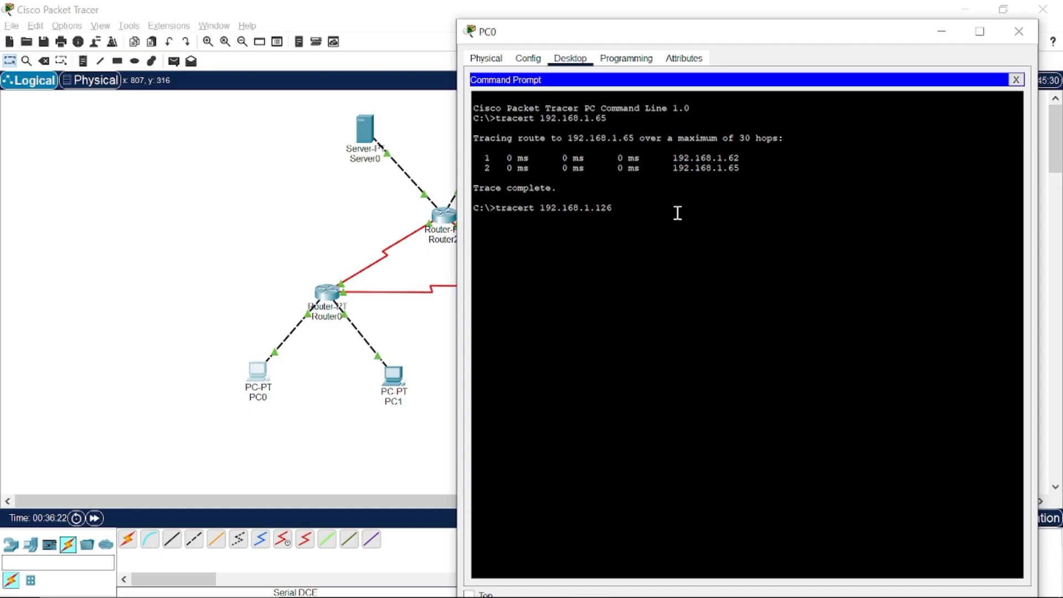
# - Look up PC3's address in the web page's network diagram and run tracert 192.168.1.253 from PC0's Command Prompt
pyautogui.click(554, 585)
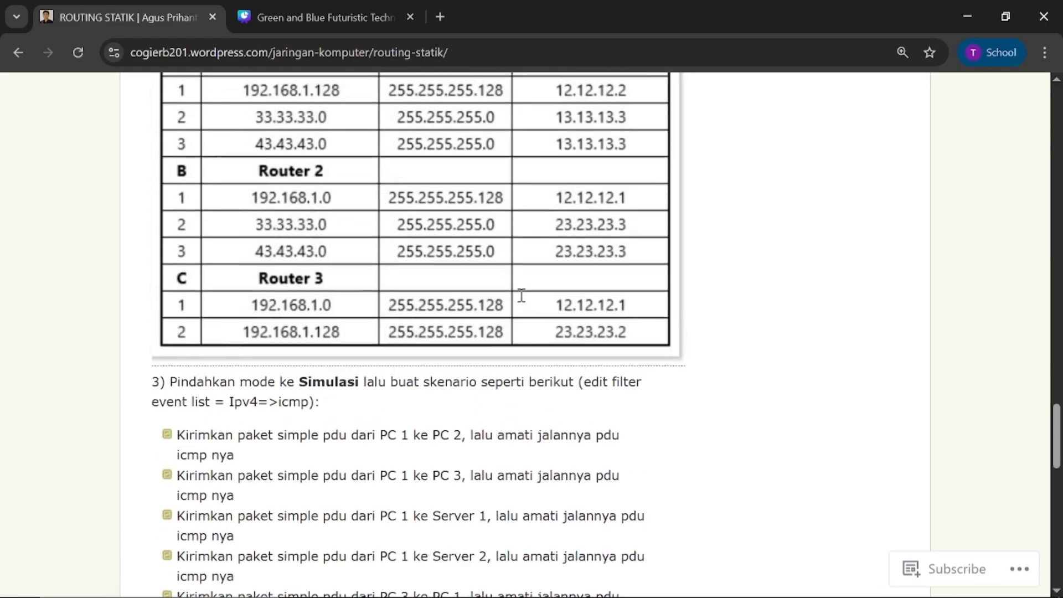
pyautogui.scroll(8, 521, 295)
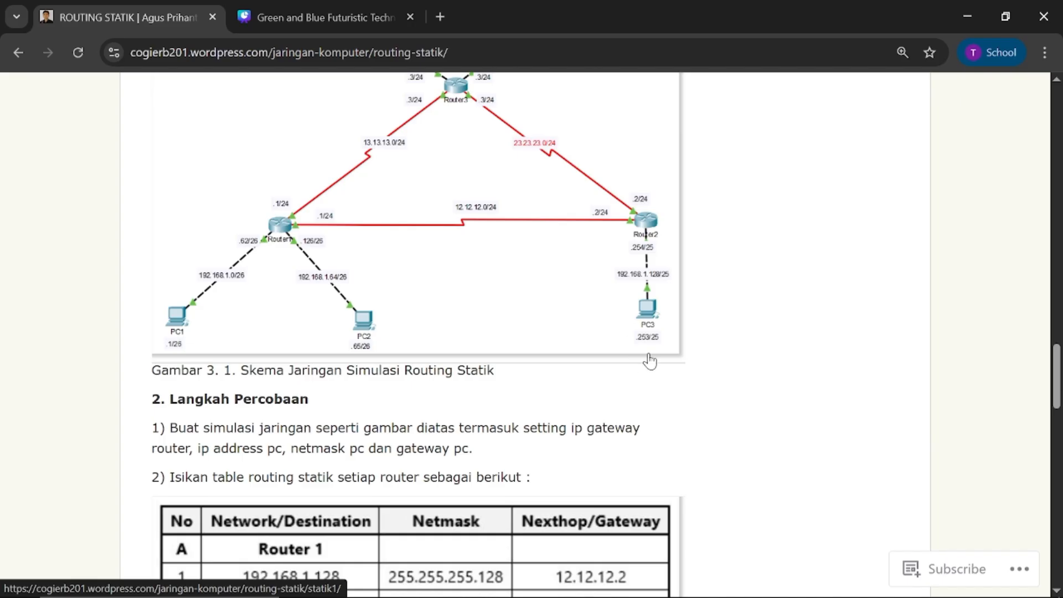
pyautogui.moveTo(611, 594)
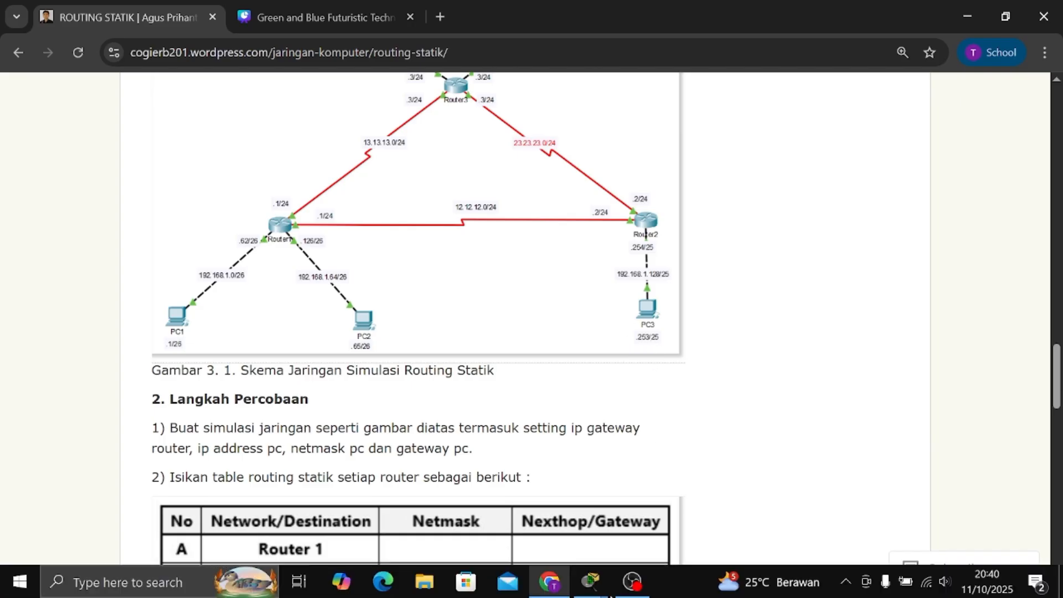
pyautogui.moveTo(602, 576)
pyautogui.click(516, 444)
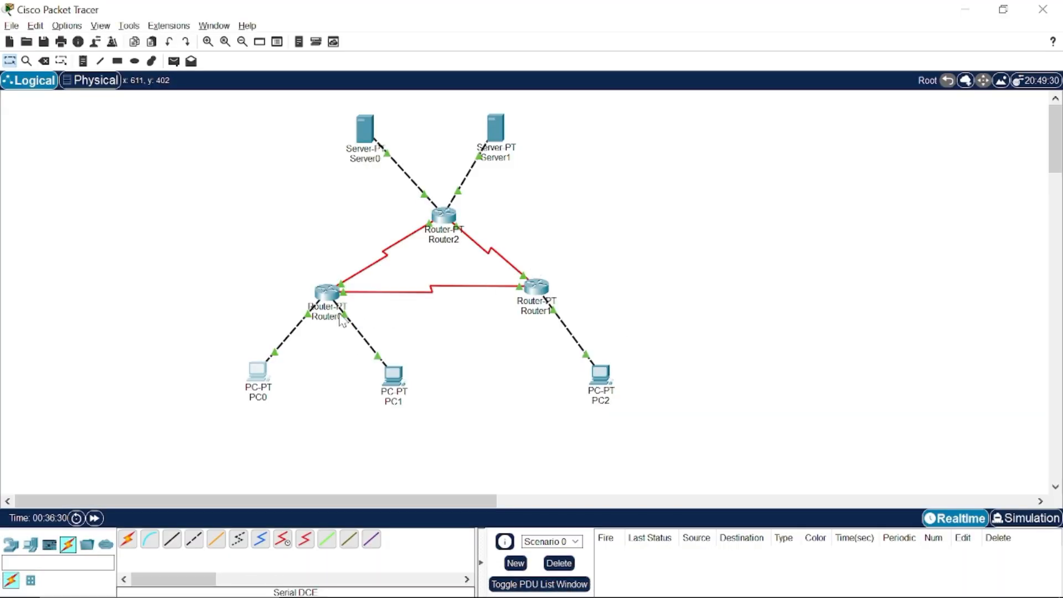
pyautogui.click(261, 387)
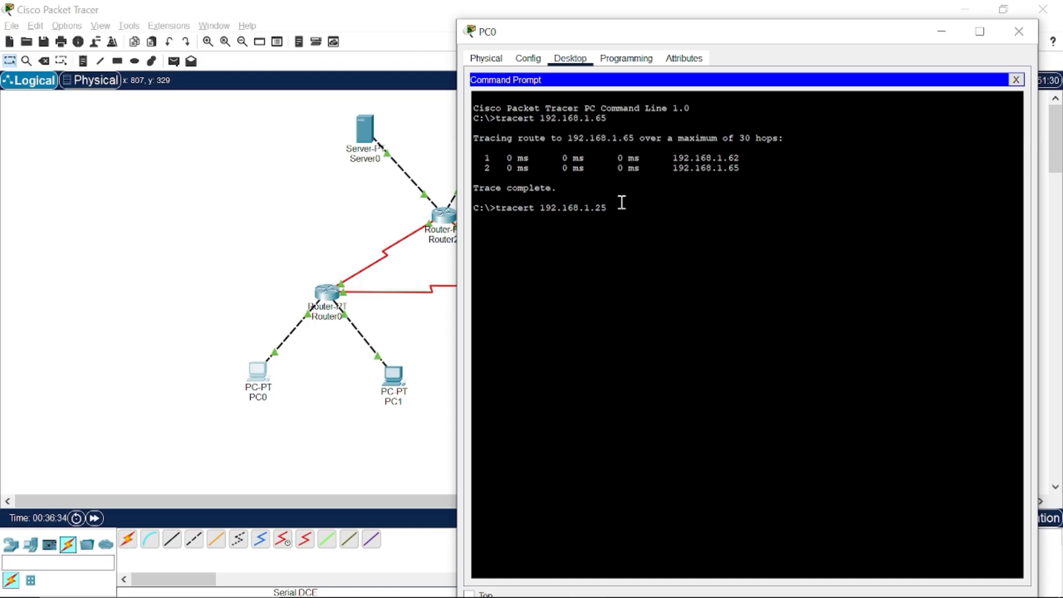
pyautogui.press('Return')
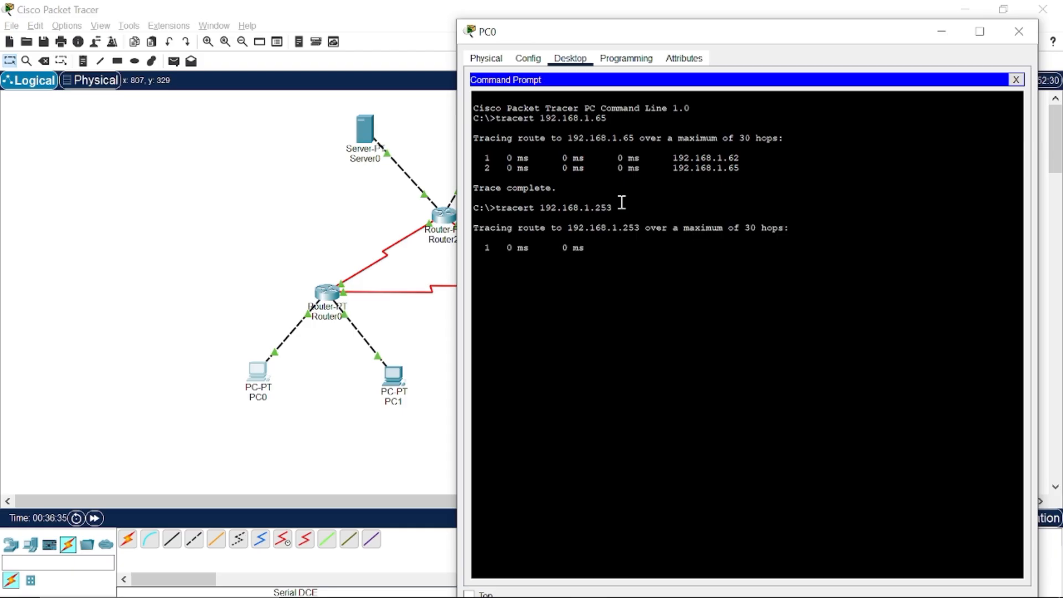
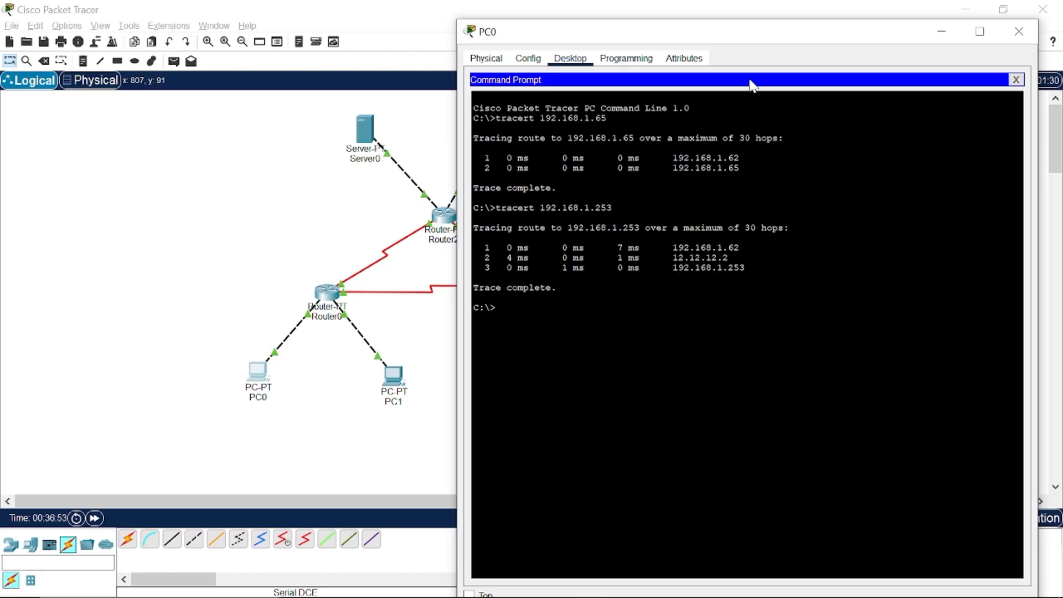
# - Reposition PC0's window, check the next test pair in point 3 of the exercise web page, and return to Packet Tracer
pyautogui.moveTo(750, 32); pyautogui.dragTo(774, 52)
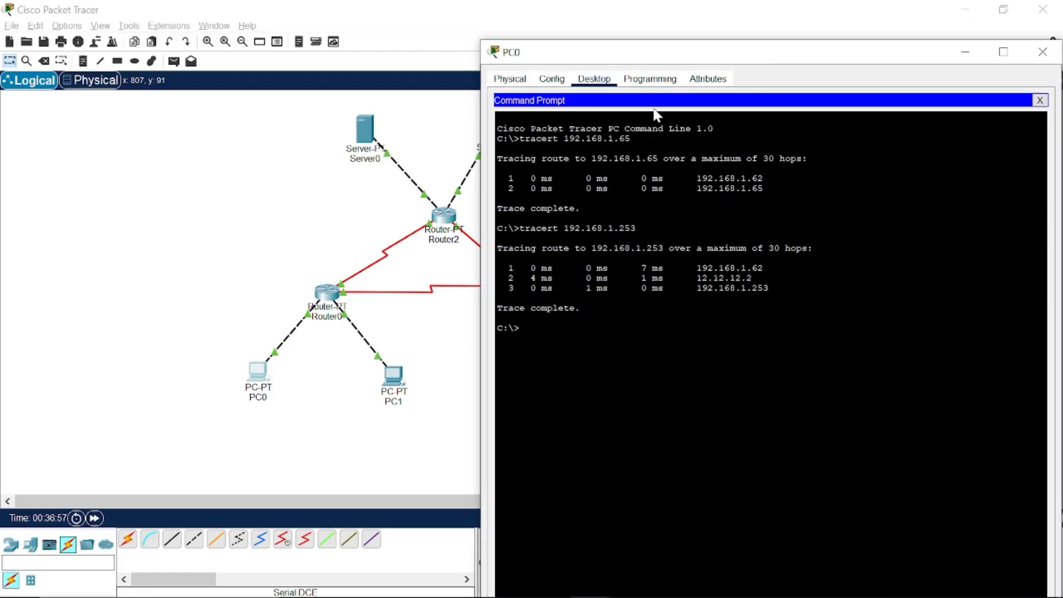
pyautogui.moveTo(671, 65); pyautogui.dragTo(666, 31)
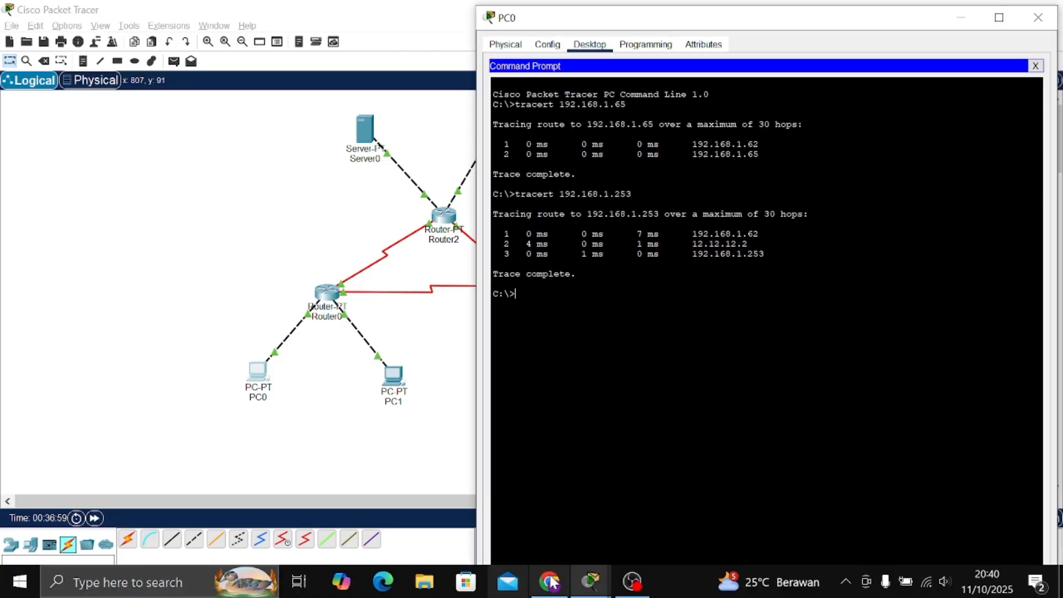
pyautogui.click(560, 580)
pyautogui.scroll(-10, 403, 397)
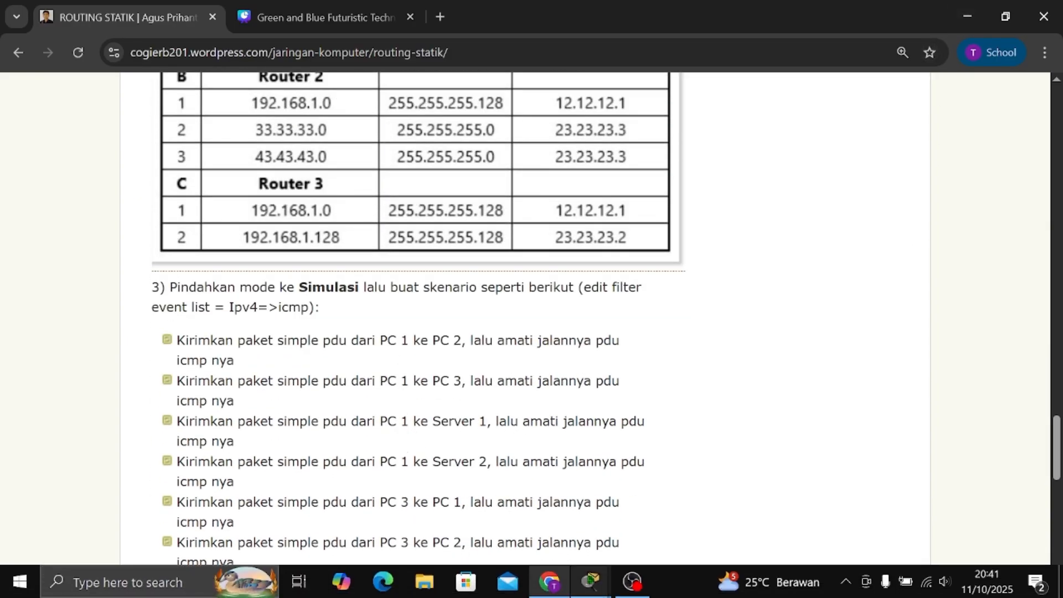
pyautogui.scroll(-2, 518, 426)
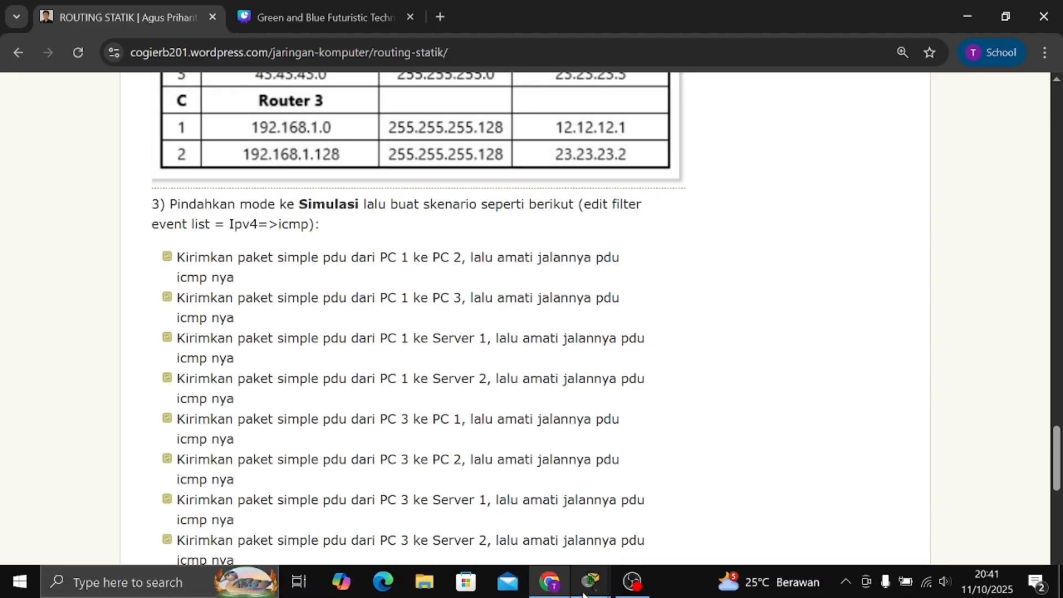
pyautogui.moveTo(590, 586)
pyautogui.click(556, 520)
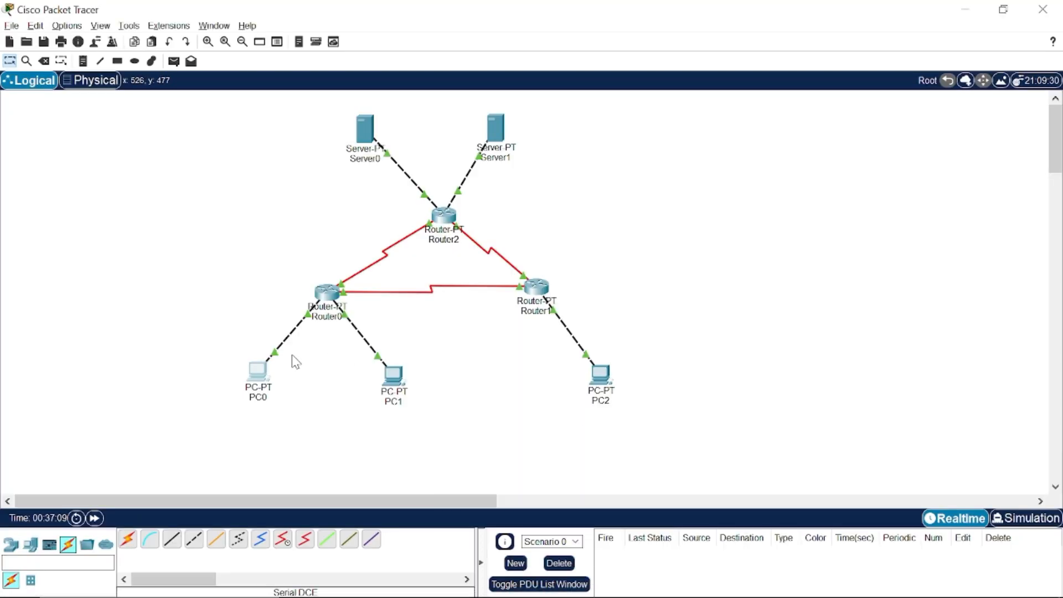
# - Run tracert 33.33.33.1 from PC0's Command Prompt
pyautogui.click(266, 370)
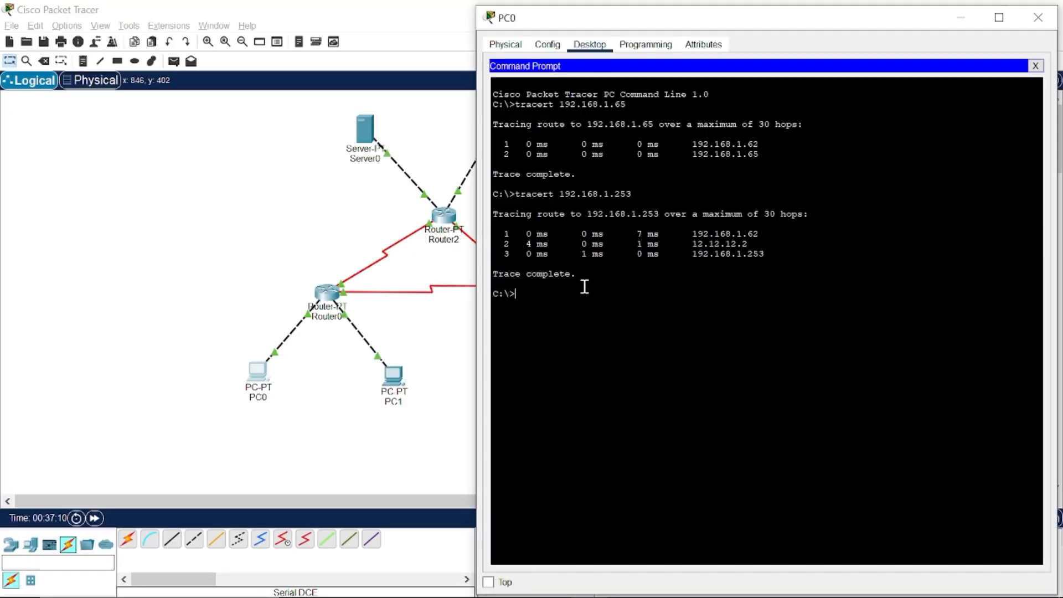
pyautogui.press('Up')
pyautogui.press('BackSpace')
pyautogui.press('BackSpace')
pyautogui.press('BackSpace')
pyautogui.press('BackSpace')
pyautogui.press('BackSpace')
pyautogui.press('BackSpace')
pyautogui.press('Return')
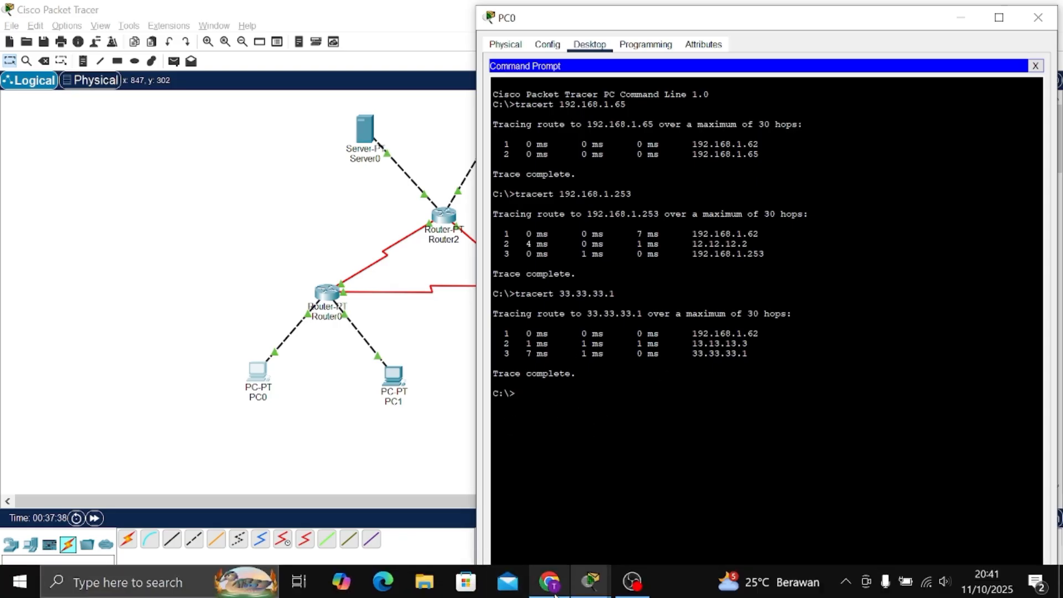
# - Check the PC 1 to Server 2 test on the exercise web page and run tracert 43.43.43.1 from PC0's Command Prompt in Packet Tracer
pyautogui.click(556, 587)
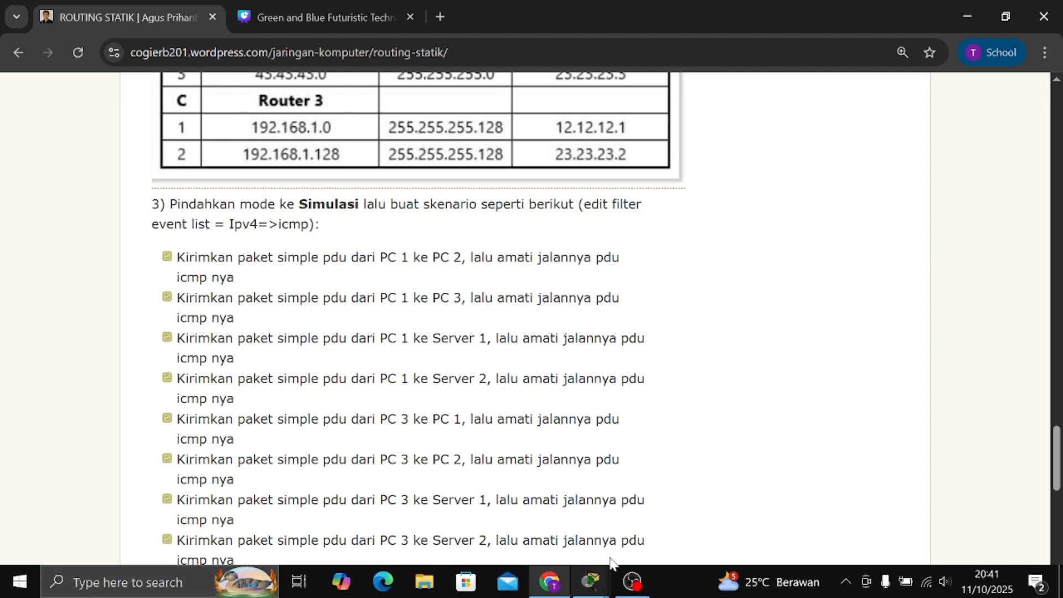
pyautogui.moveTo(592, 586)
pyautogui.click(570, 517)
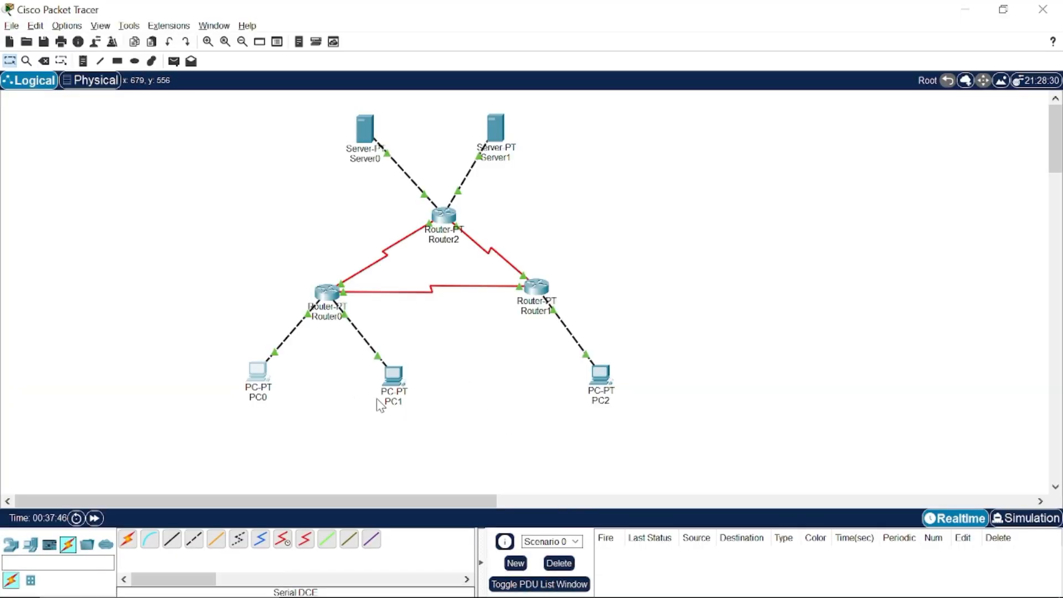
pyautogui.click(259, 372)
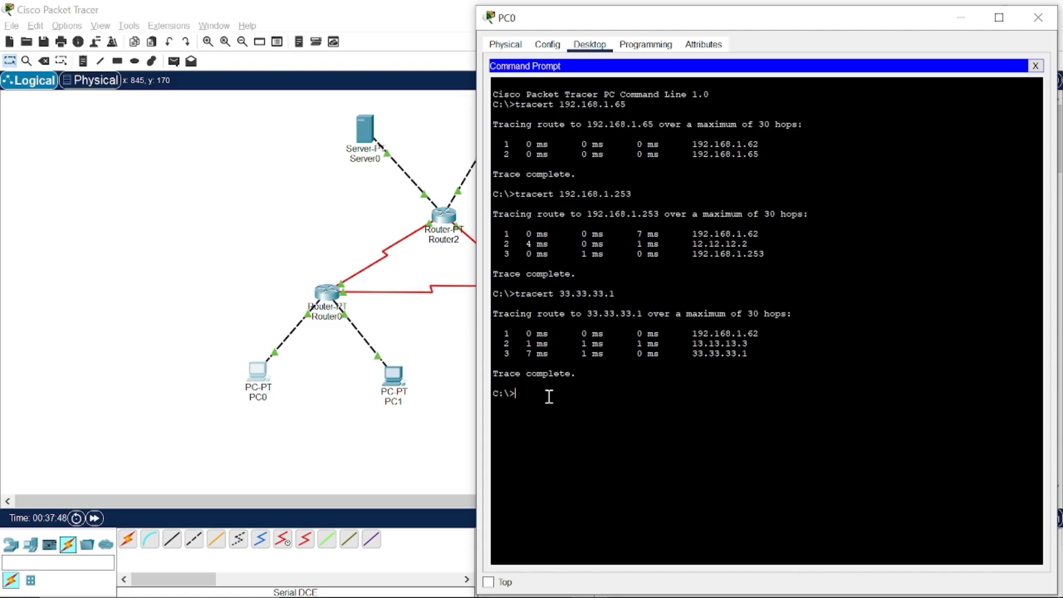
pyautogui.press('Up')
pyautogui.press('Return')
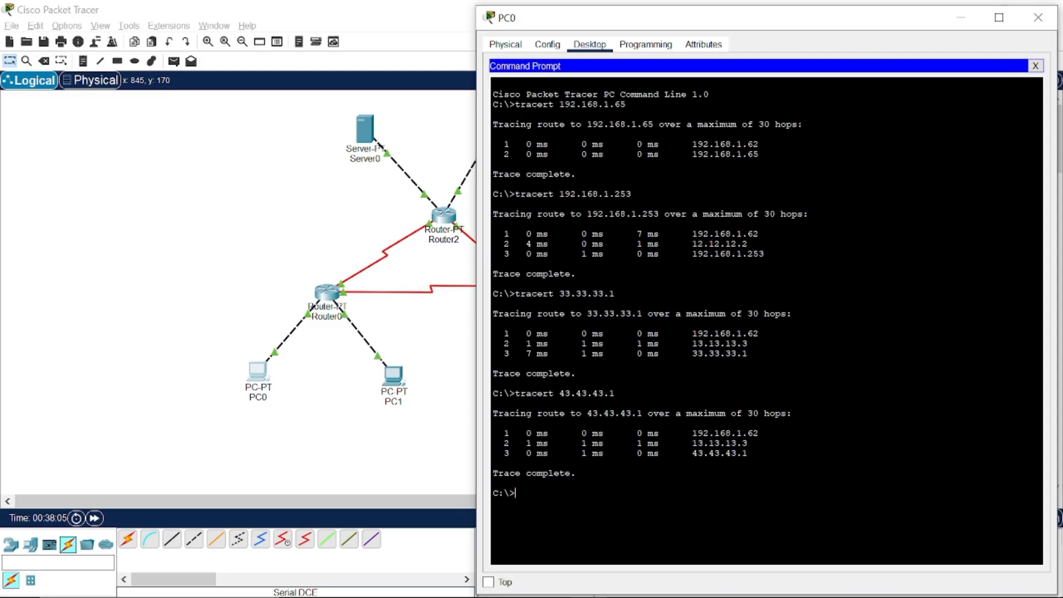
# - Check the test pair following PC 1 to Server 2 on the exercise web page and close PC0's window in Packet Tracer
pyautogui.click(549, 582)
pyautogui.scroll(-2, 375, 457)
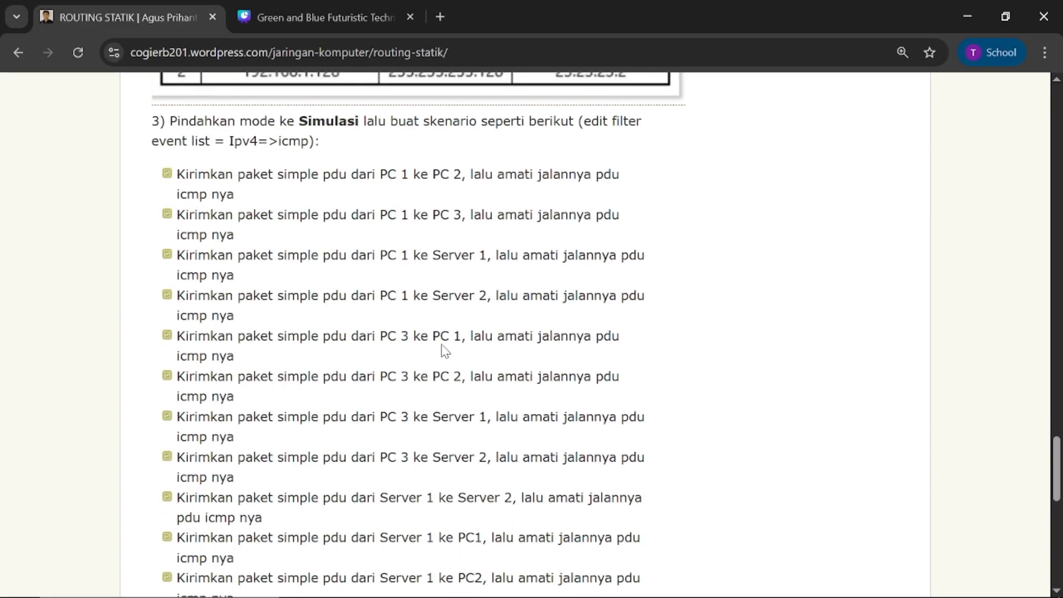
pyautogui.moveTo(591, 586)
pyautogui.click(559, 501)
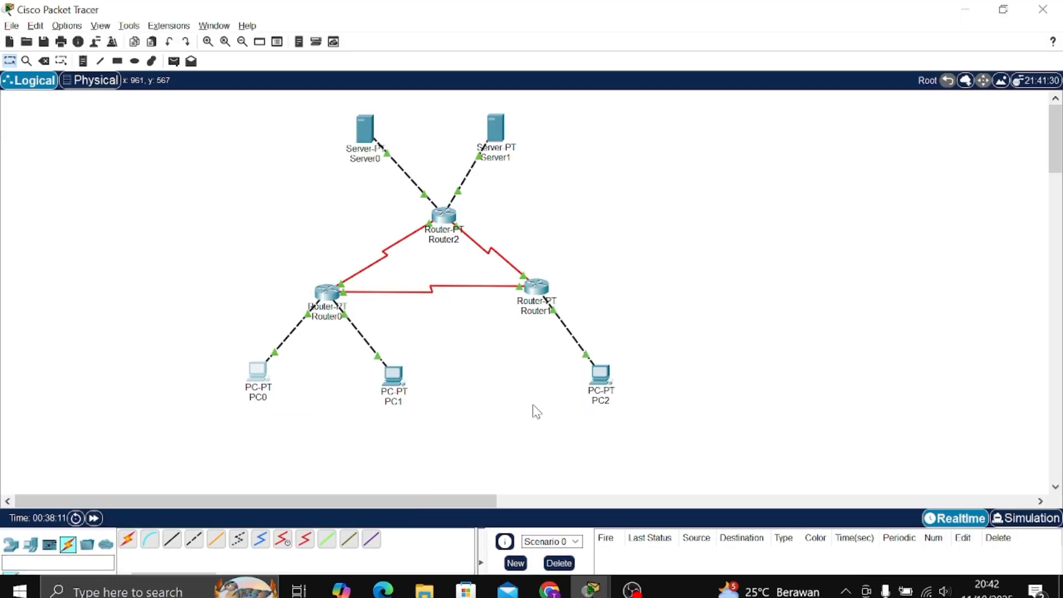
pyautogui.click(257, 372)
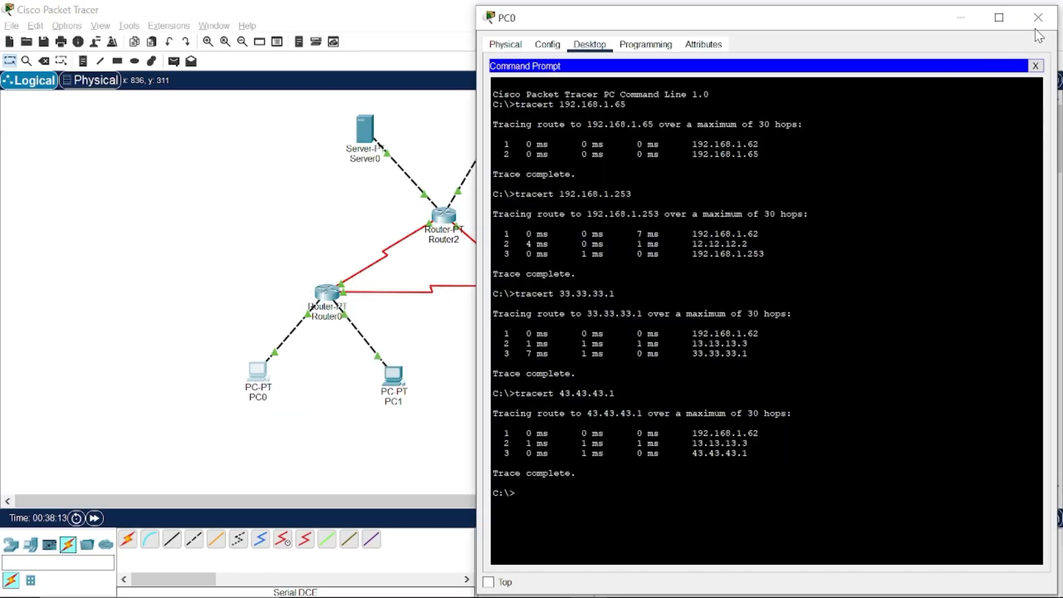
pyautogui.click(1038, 17)
# - Open PC2's Command Prompt and run tracert 192.168.1.1 for the PC 3 to PC 1 test
pyautogui.click(600, 372)
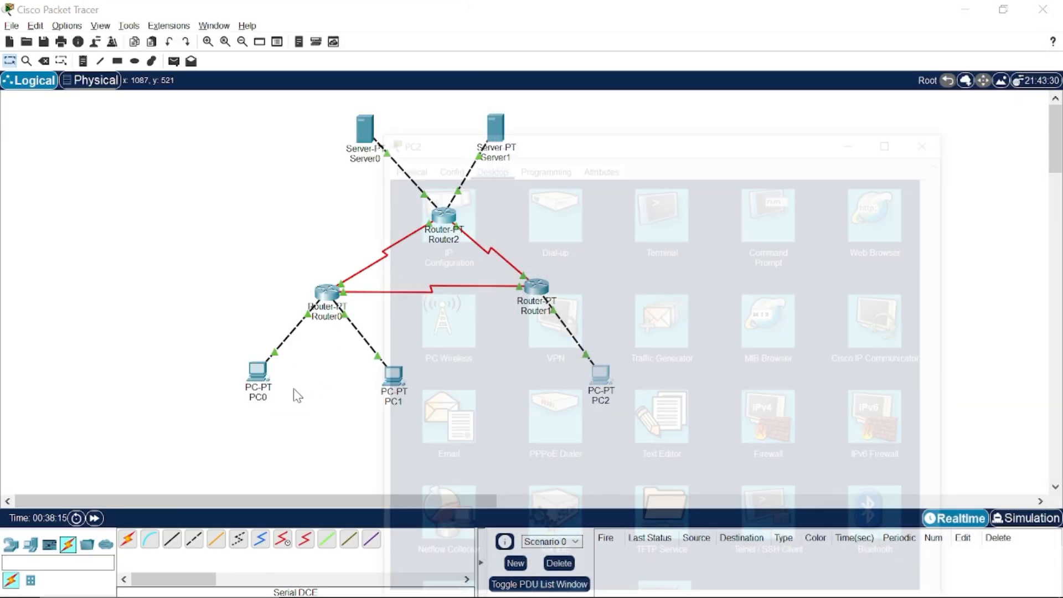
pyautogui.click(784, 90)
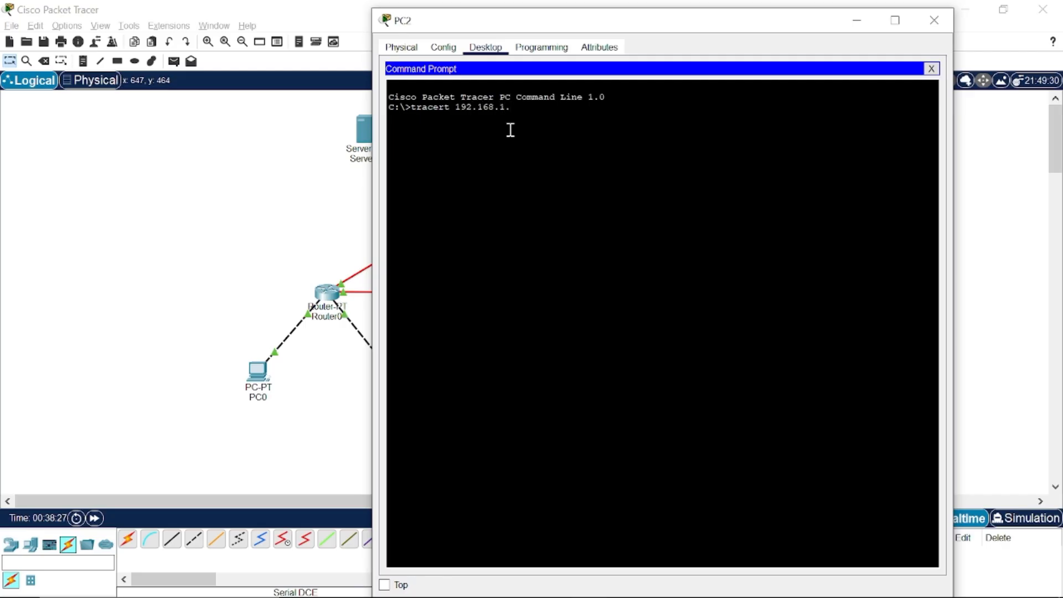
pyautogui.write('1')
pyautogui.press('Return')
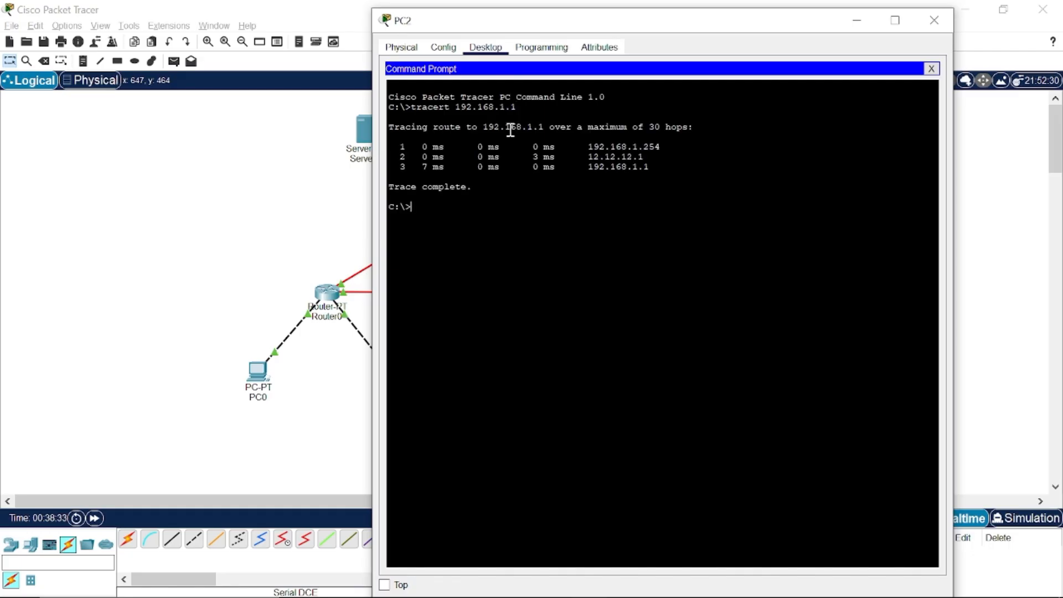
# - Check the PC 3 to PC 2 test on the exercise web page and run tracert 192.168.1.65 from PC2's Command Prompt in Packet Tracer
pyautogui.click(557, 579)
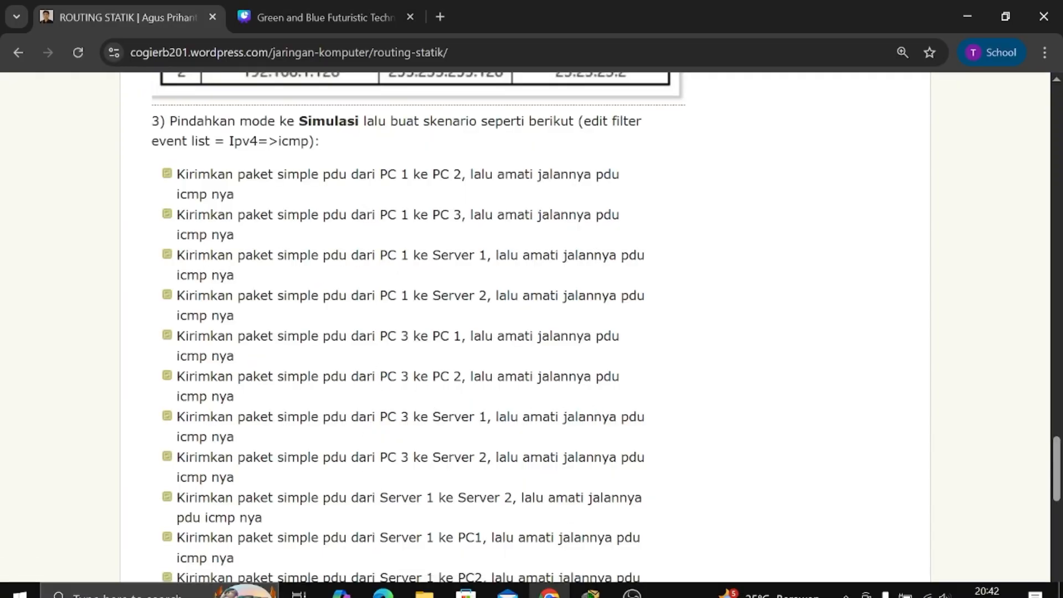
pyautogui.moveTo(592, 590)
pyautogui.click(540, 501)
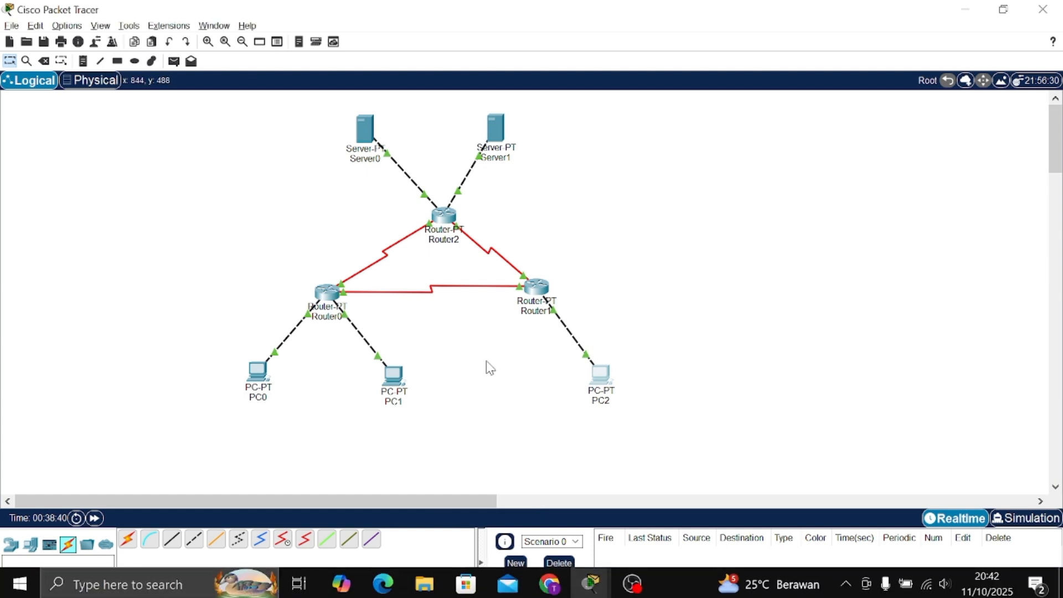
pyautogui.click(595, 374)
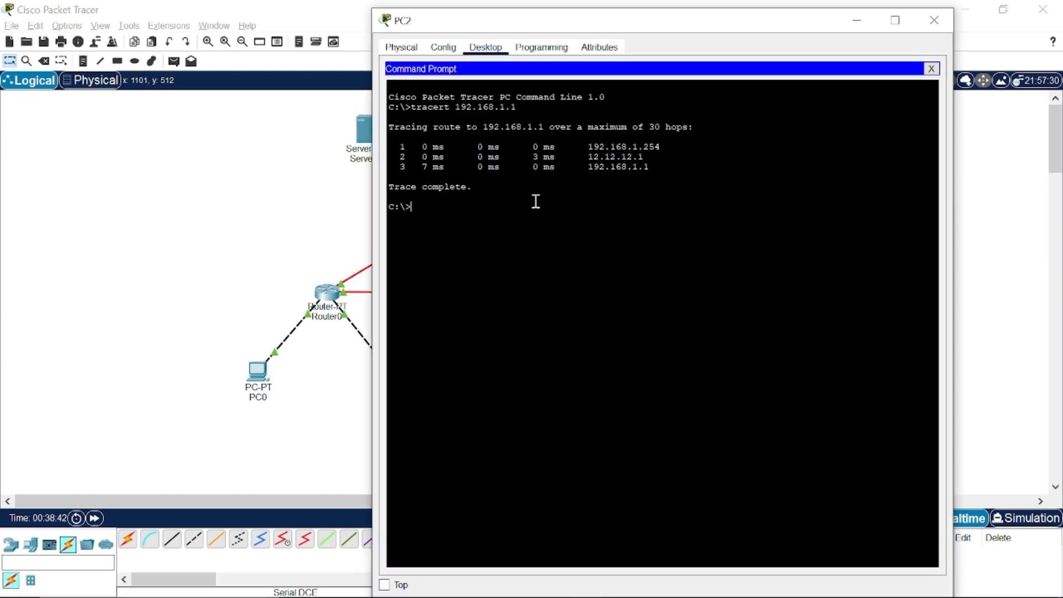
pyautogui.press('Up')
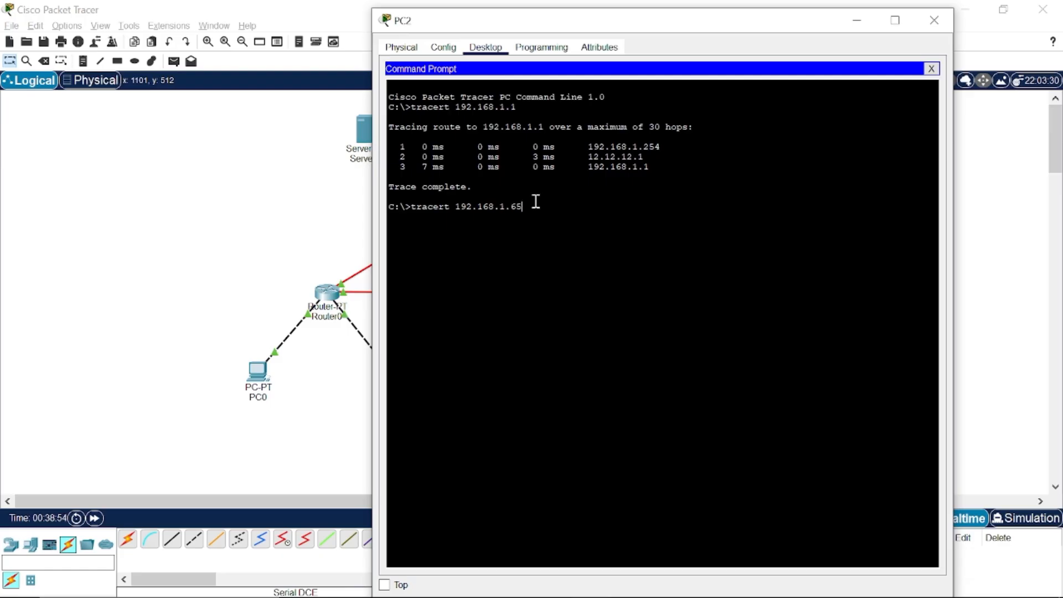
pyautogui.press('Return')
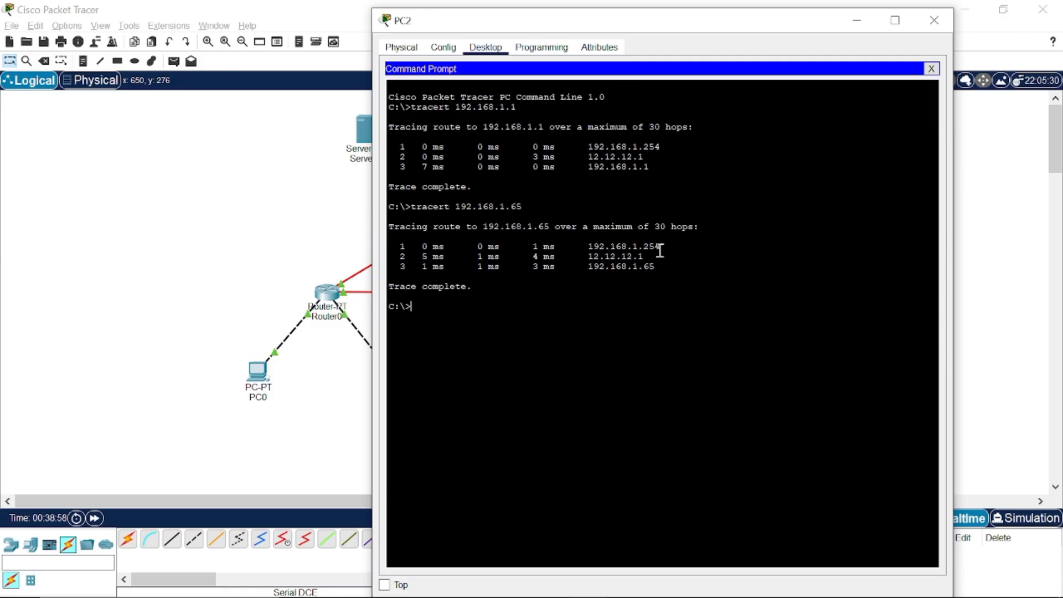
pyautogui.moveTo(670, 25); pyautogui.dragTo(716, 19)
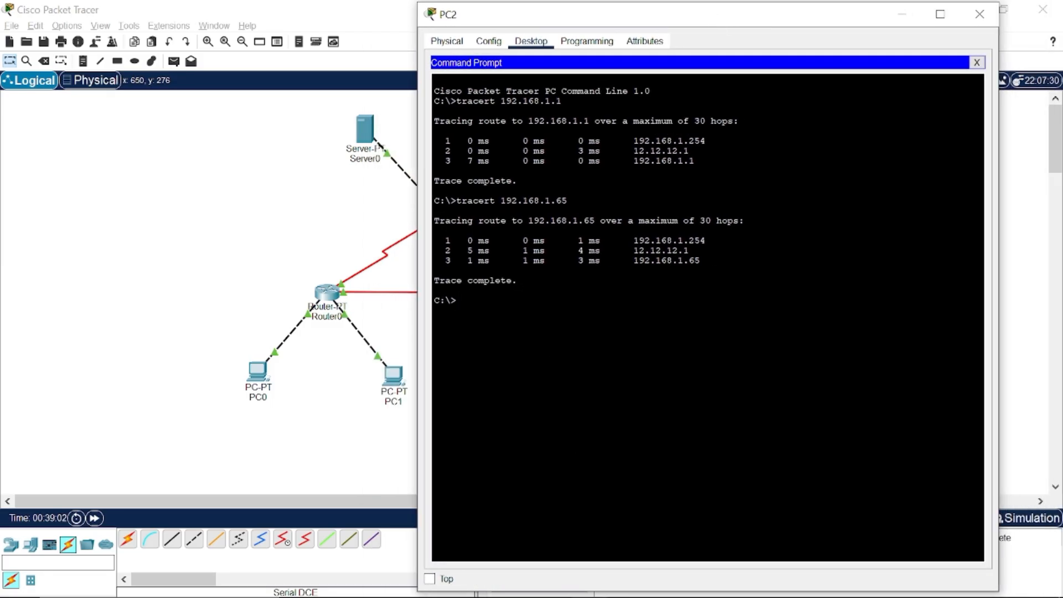
# - Review the remaining test pairs and point 4 on the exercise web page and return to Packet Tracer
pyautogui.click(550, 581)
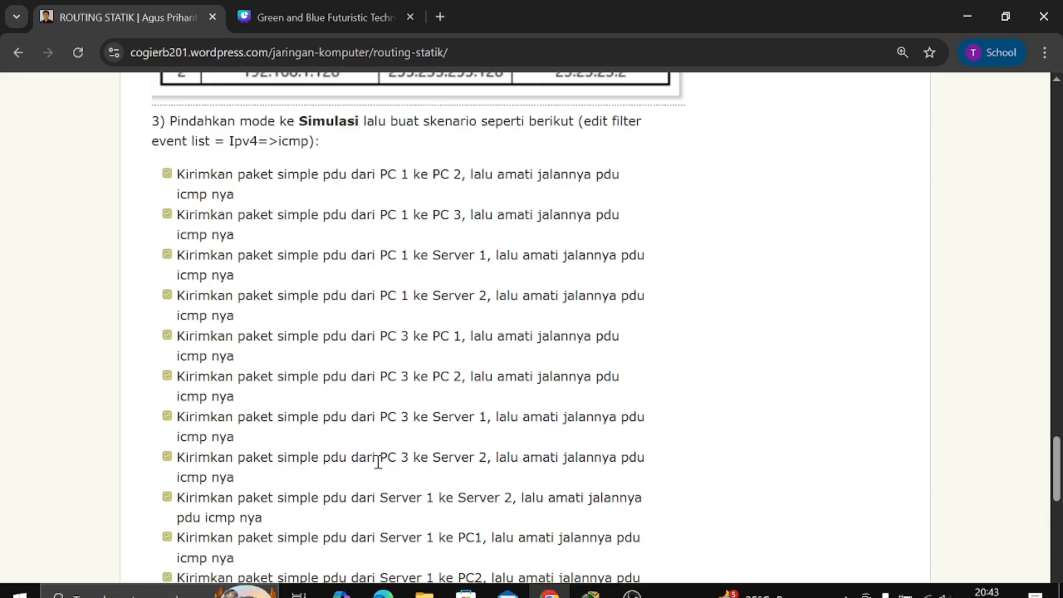
pyautogui.scroll(-3, 382, 455)
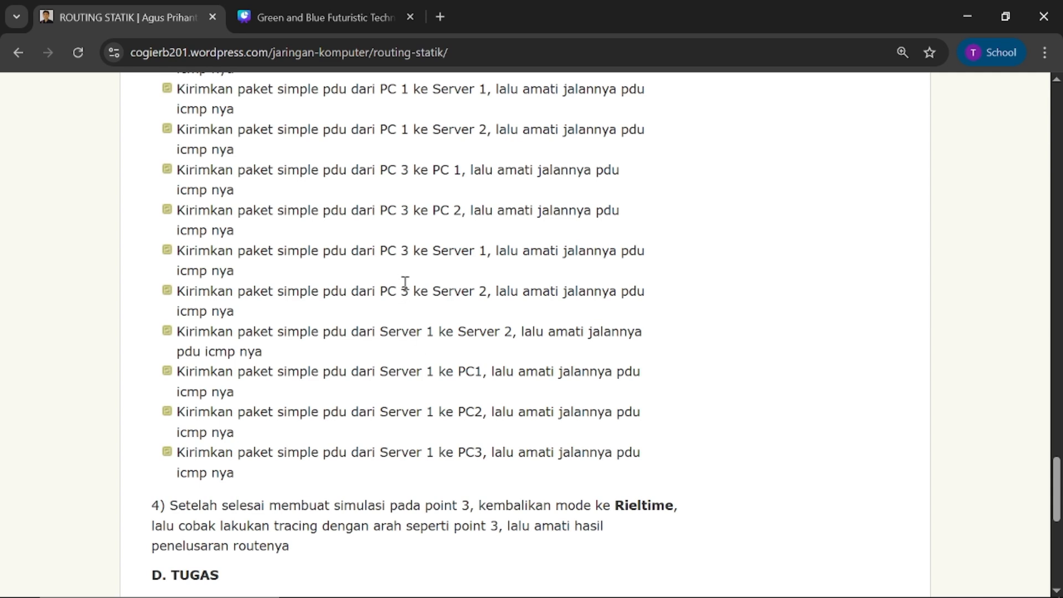
pyautogui.scroll(1, 415, 277)
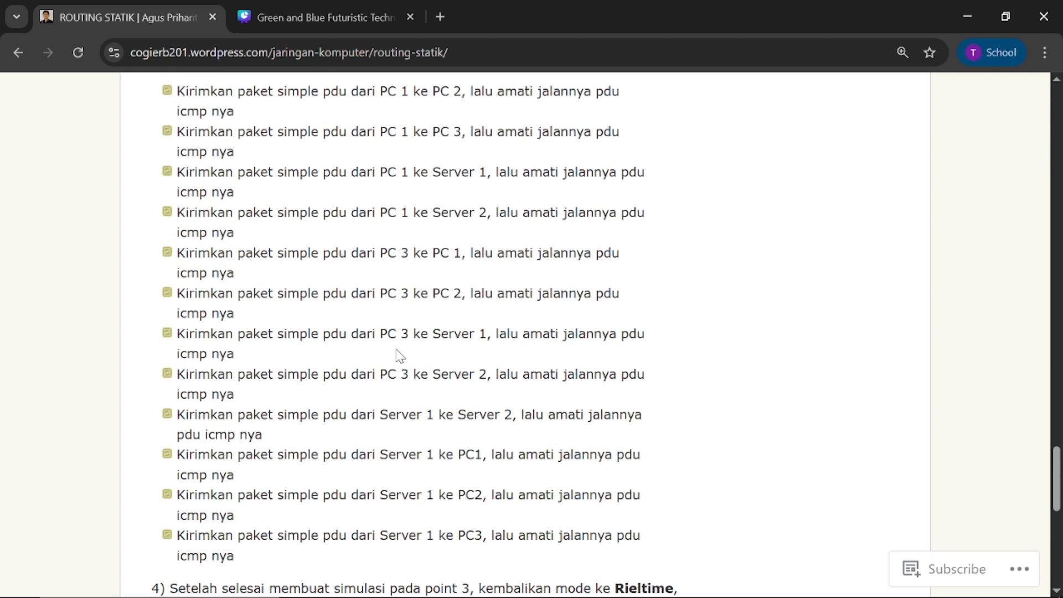
pyautogui.click(587, 582)
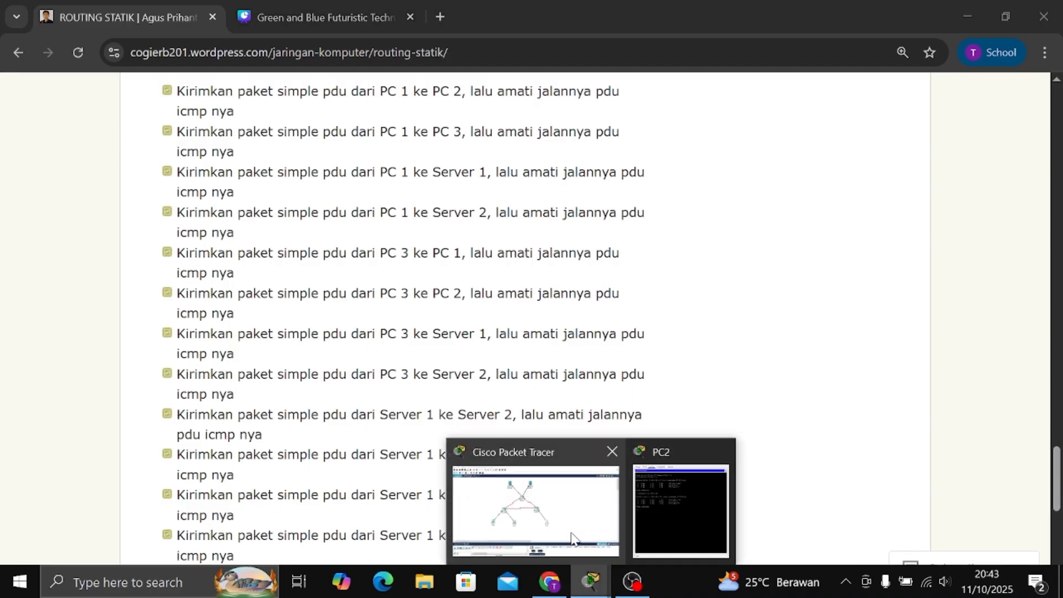
pyautogui.click(545, 487)
# - Run tracert 33.33.33.1 from PC2's Command Prompt for the PC 3 to Server 1 test
pyautogui.click(596, 375)
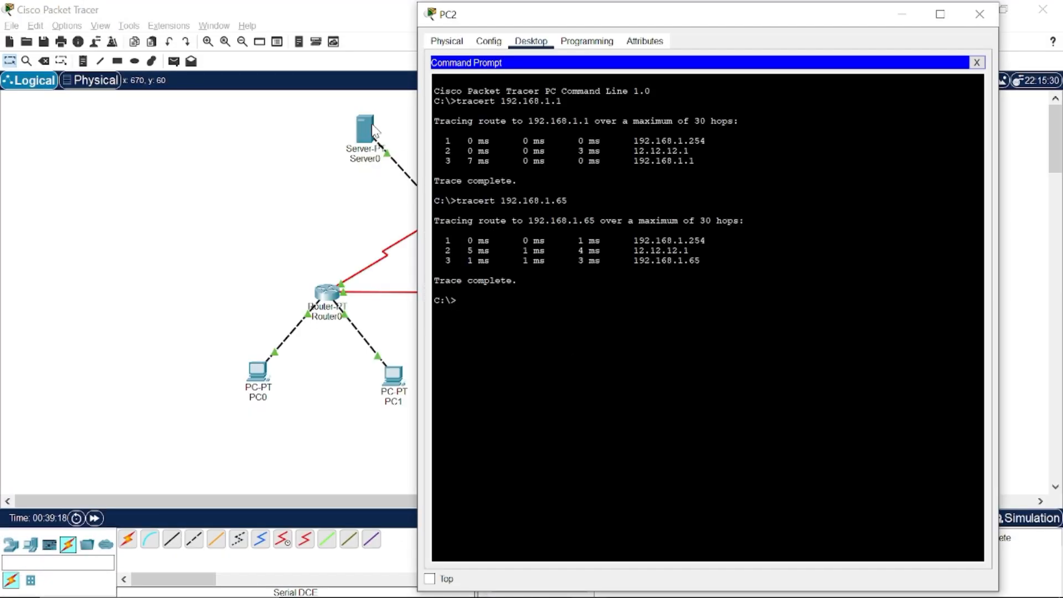
pyautogui.press('Up')
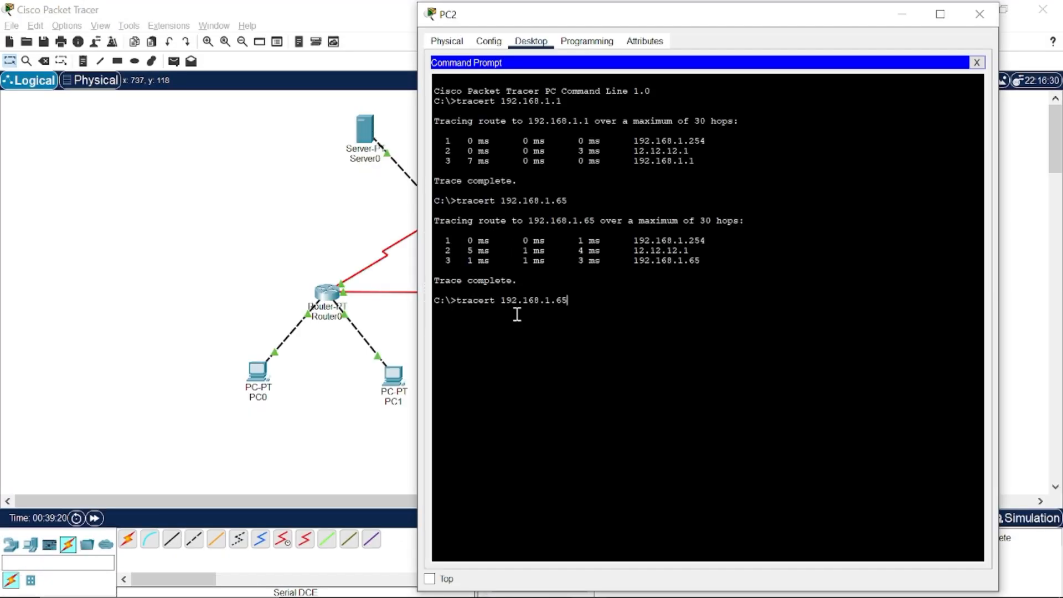
pyautogui.press('BackSpace')
pyautogui.press('BackSpace')
pyautogui.press('BackSpace')
pyautogui.press('BackSpace')
pyautogui.press('BackSpace')
pyautogui.press('BackSpace')
pyautogui.press('BackSpace')
pyautogui.write('33')
pyautogui.press('Return')
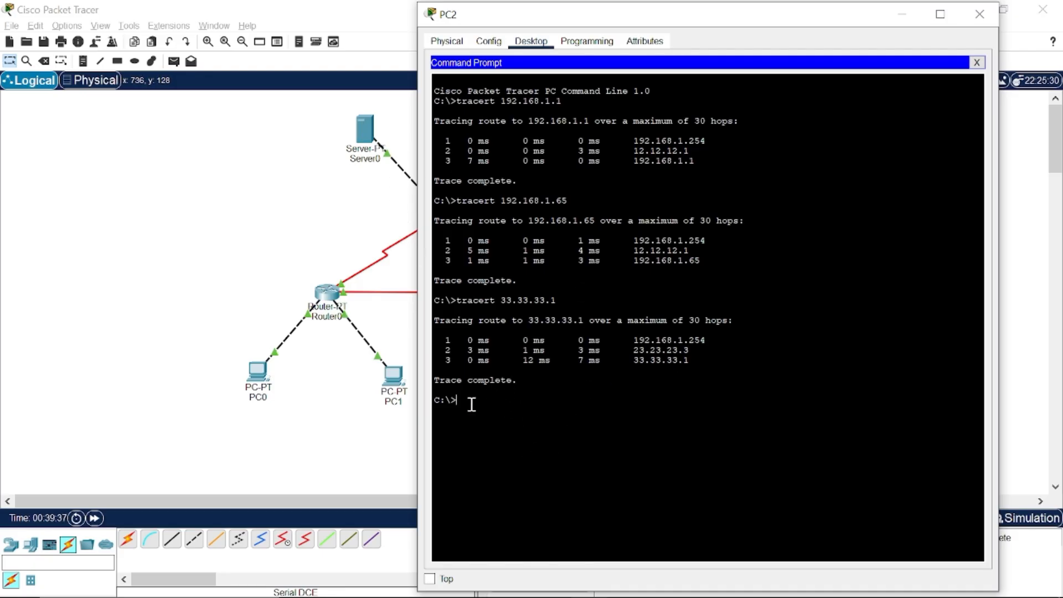
# - Check the PC 3 to Server 2 test on the exercise web page and run tracert 43.43.43.1 from PC2's Command Prompt in Packet Tracer
pyautogui.click(550, 581)
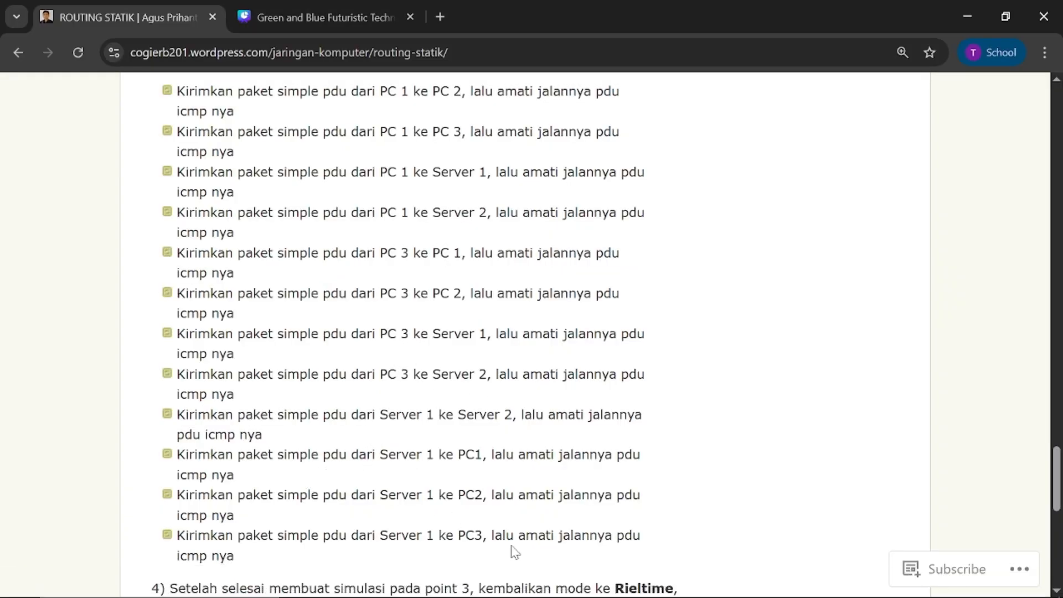
pyautogui.moveTo(590, 581)
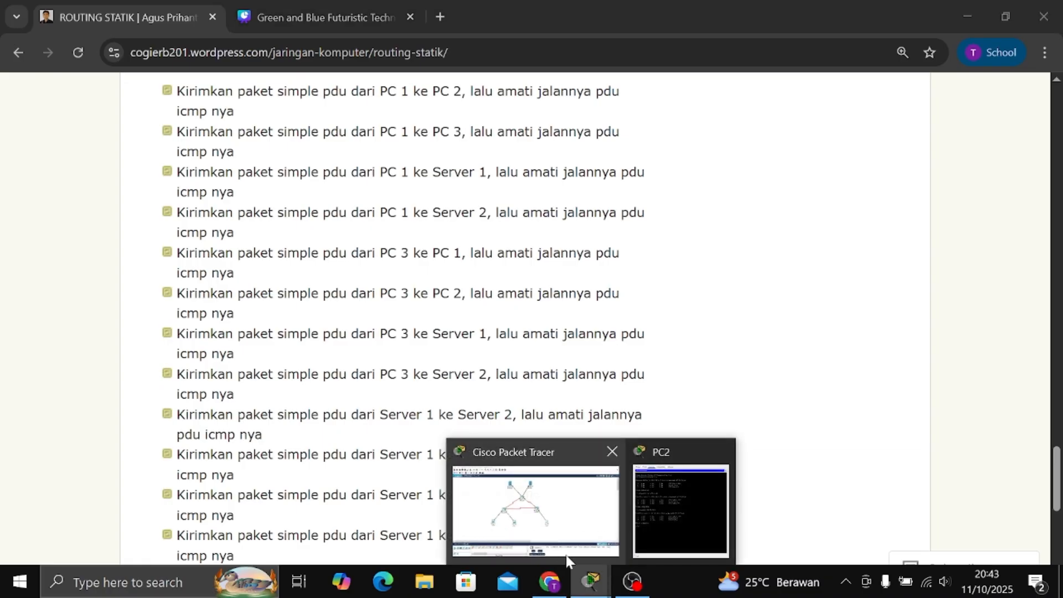
pyautogui.click(568, 561)
pyautogui.click(605, 368)
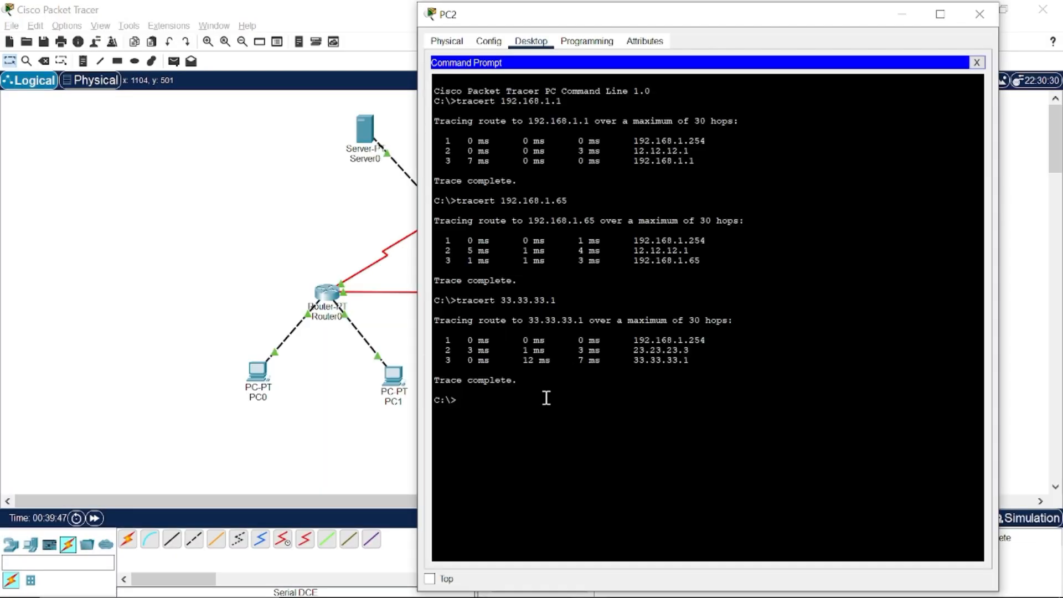
pyautogui.press('Up')
pyautogui.press('BackSpace')
pyautogui.press('BackSpace')
pyautogui.press('BackSpace')
pyautogui.press('BackSpace')
pyautogui.press('BackSpace')
pyautogui.press('BackSpace')
pyautogui.press('Return')
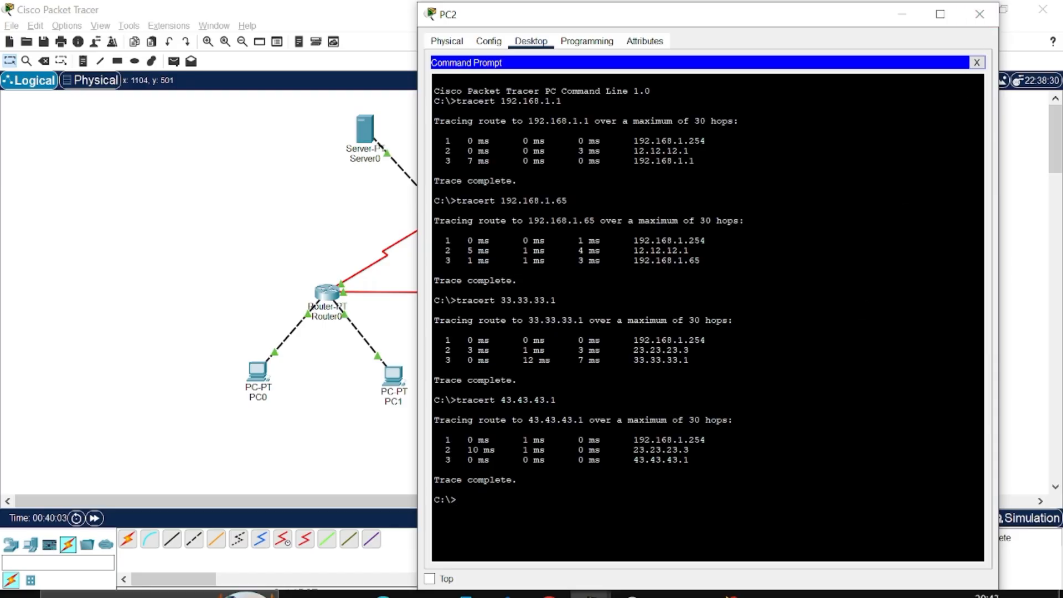
# - Check the Server 1 to Server 2 test on the exercise web page and close PC2's window in Packet Tracer
pyautogui.moveTo(525, 595)
pyautogui.click(549, 582)
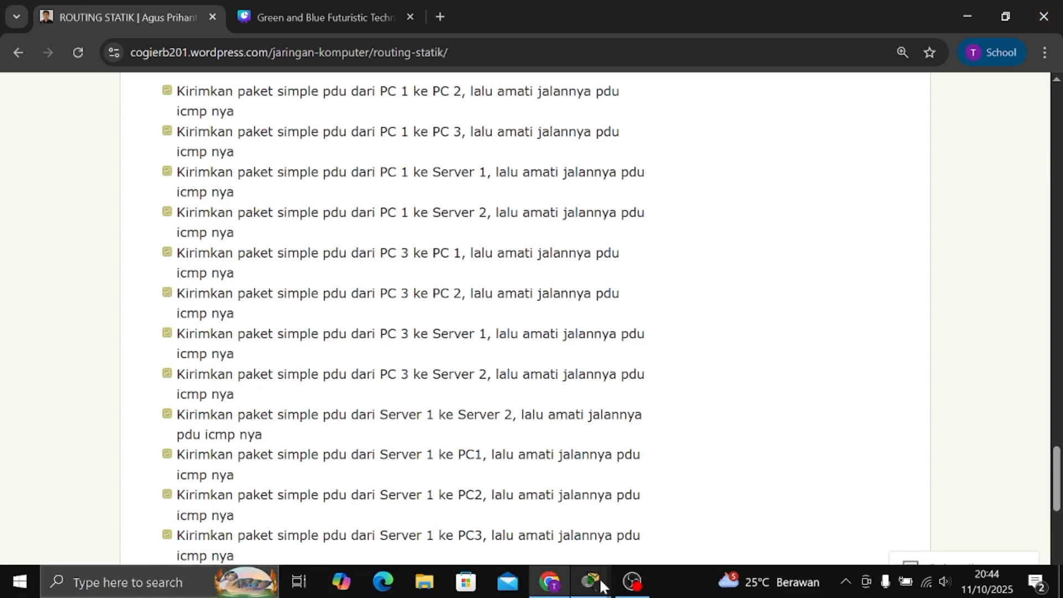
pyautogui.moveTo(604, 587)
pyautogui.click(553, 501)
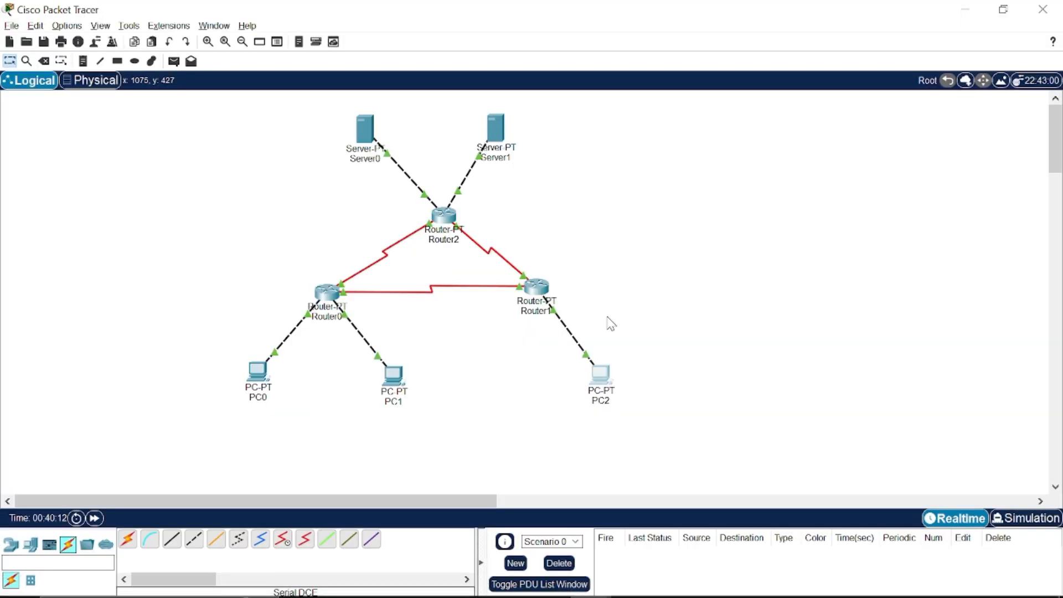
pyautogui.click(595, 372)
pyautogui.click(984, 13)
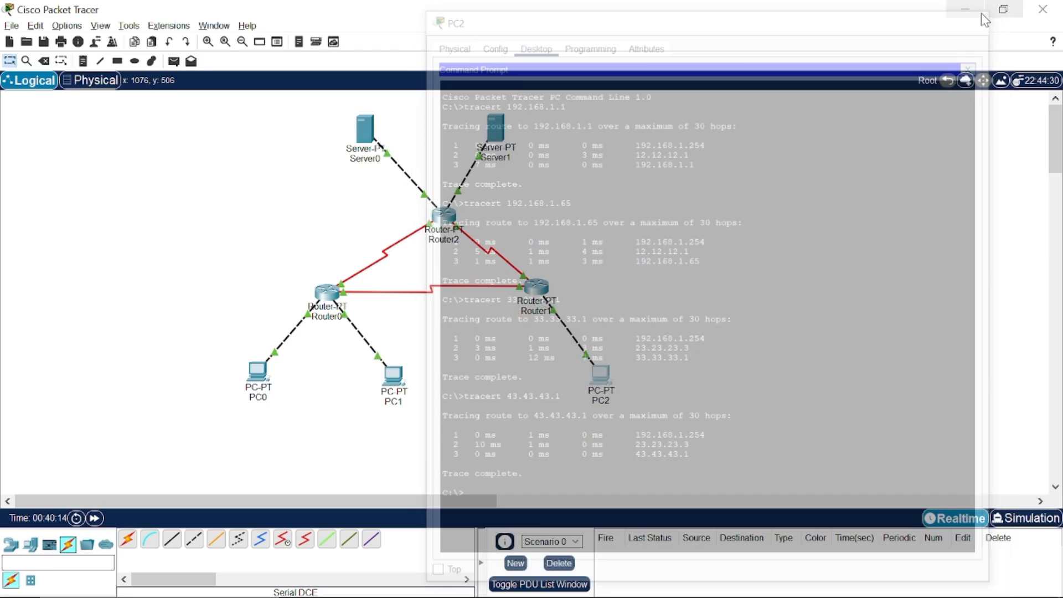
# - Open Server0's Command Prompt and run tracert 43.43.43.1 for the Server 1 to Server 2 test
pyautogui.click(367, 143)
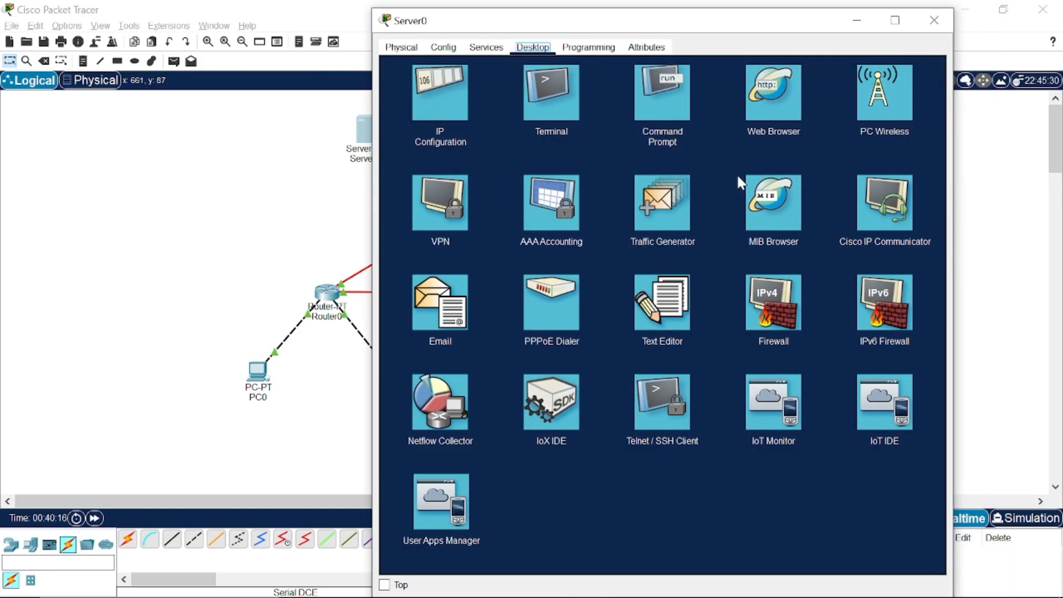
pyautogui.click(671, 106)
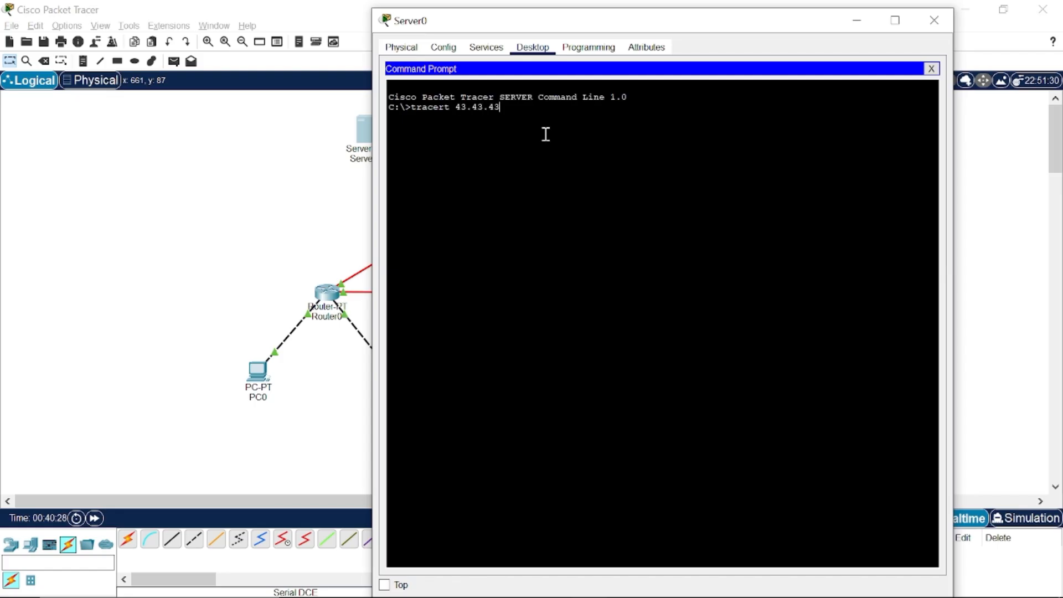
pyautogui.press('Return')
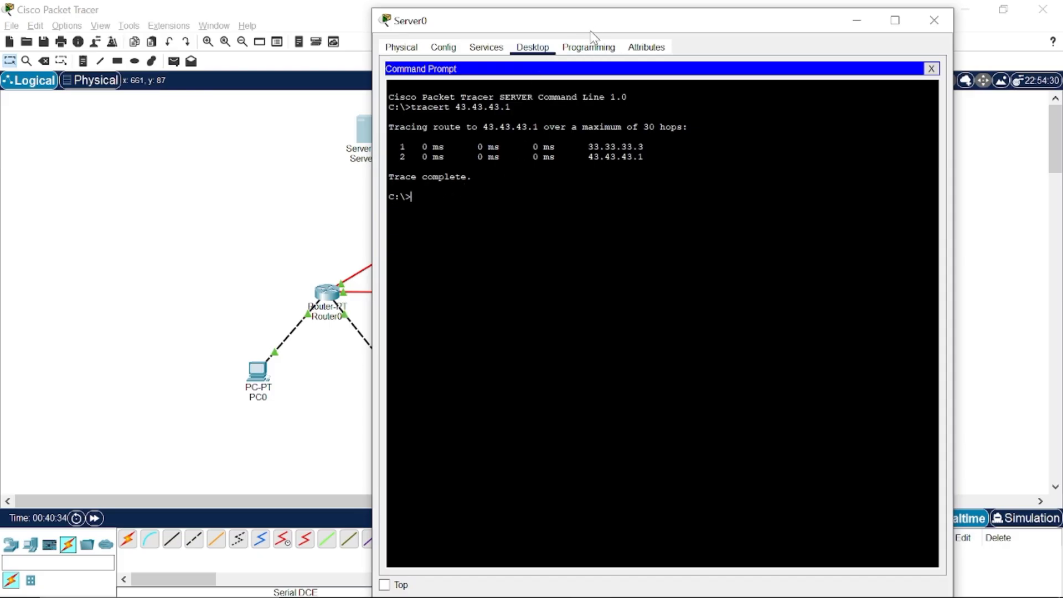
pyautogui.moveTo(598, 21); pyautogui.dragTo(622, 33)
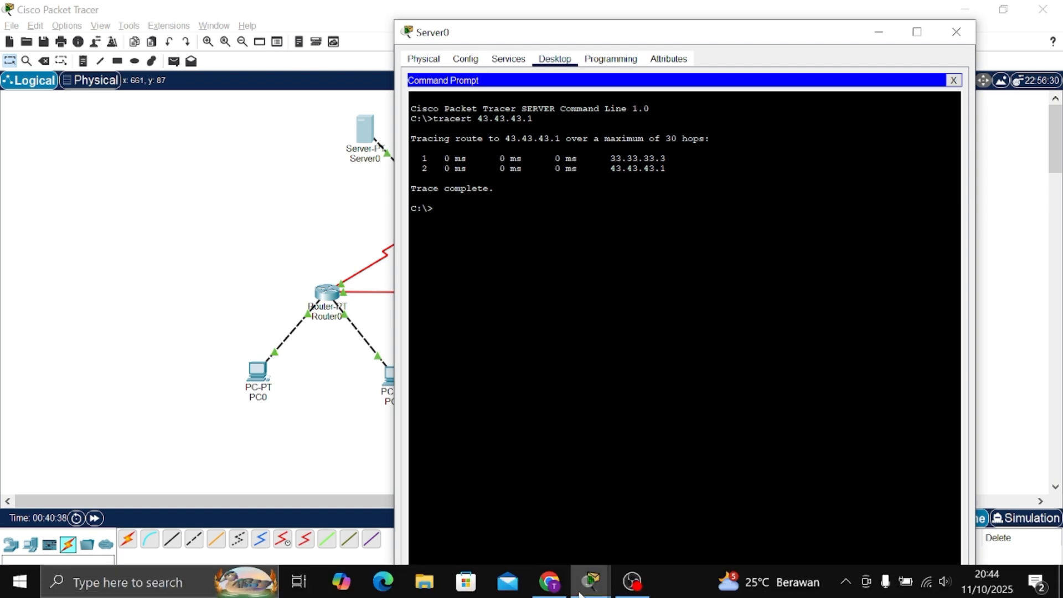
# - Check the Server 1 to PC1 test on the exercise web page and run tracert 192.168.1.1 from Server0's Command Prompt in Packet Tracer
pyautogui.click(551, 590)
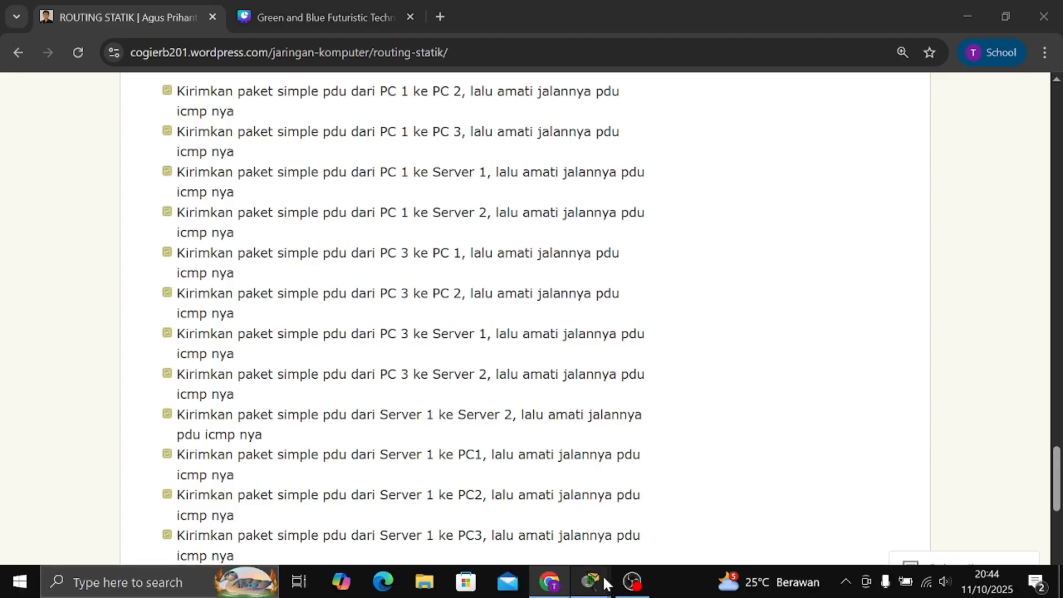
pyautogui.moveTo(599, 576)
pyautogui.click(557, 527)
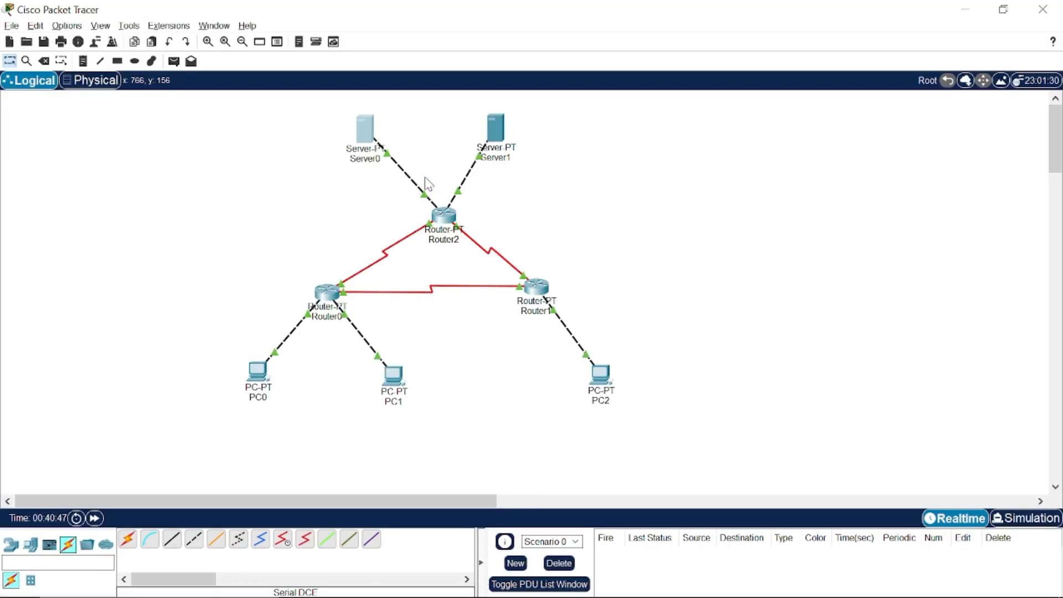
pyautogui.click(364, 131)
pyautogui.press('Up')
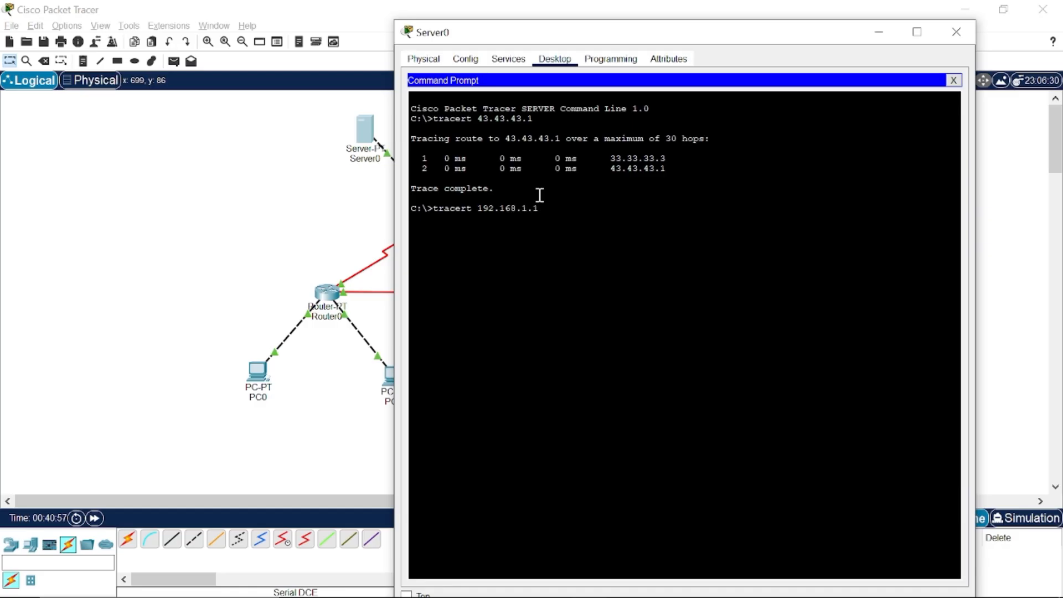
pyautogui.press('Return')
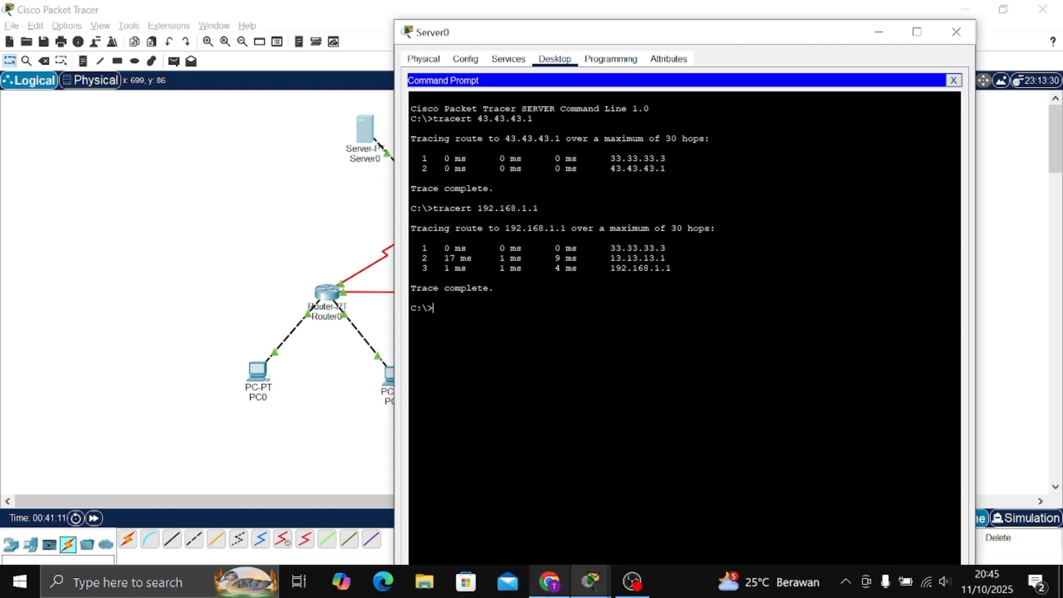
# - Check the Server 1 to PC2 test on the exercise web page and run tracert 192.168.1.65 from Server0's Command Prompt in Packet Tracer
pyautogui.click(548, 592)
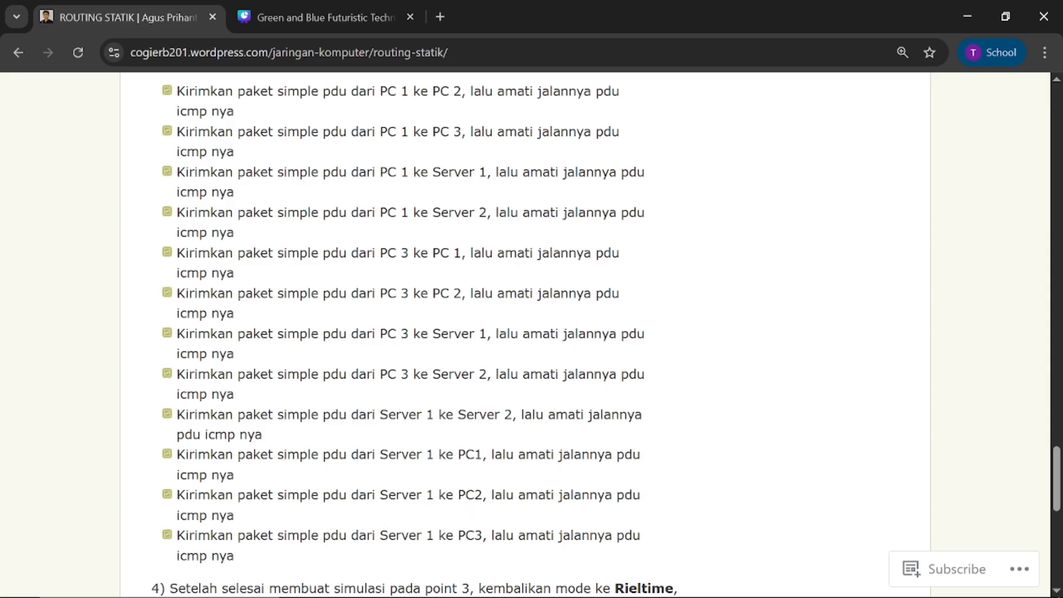
pyautogui.moveTo(592, 591)
pyautogui.click(564, 524)
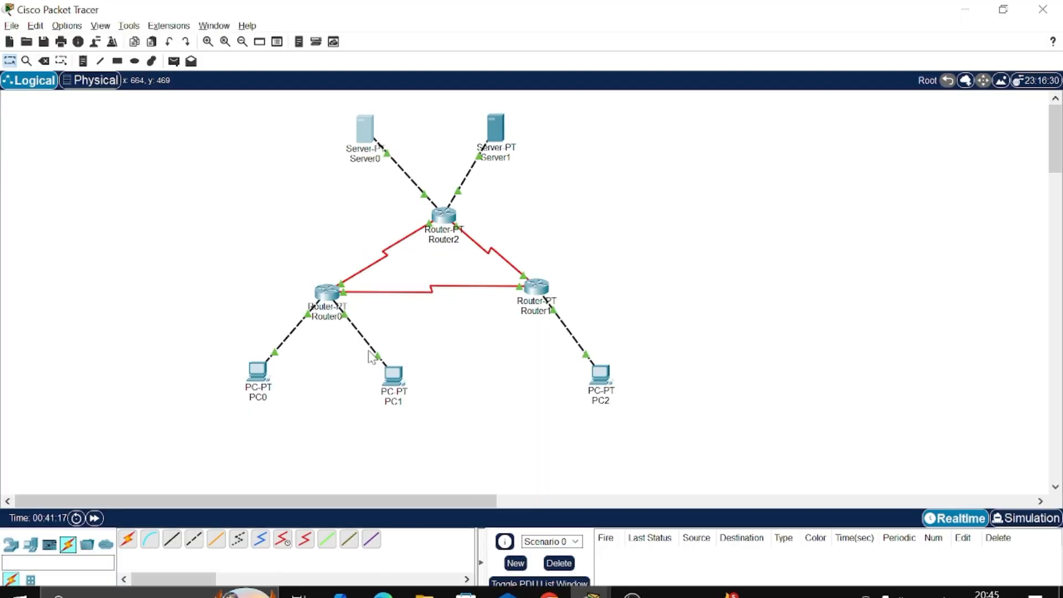
pyautogui.click(361, 134)
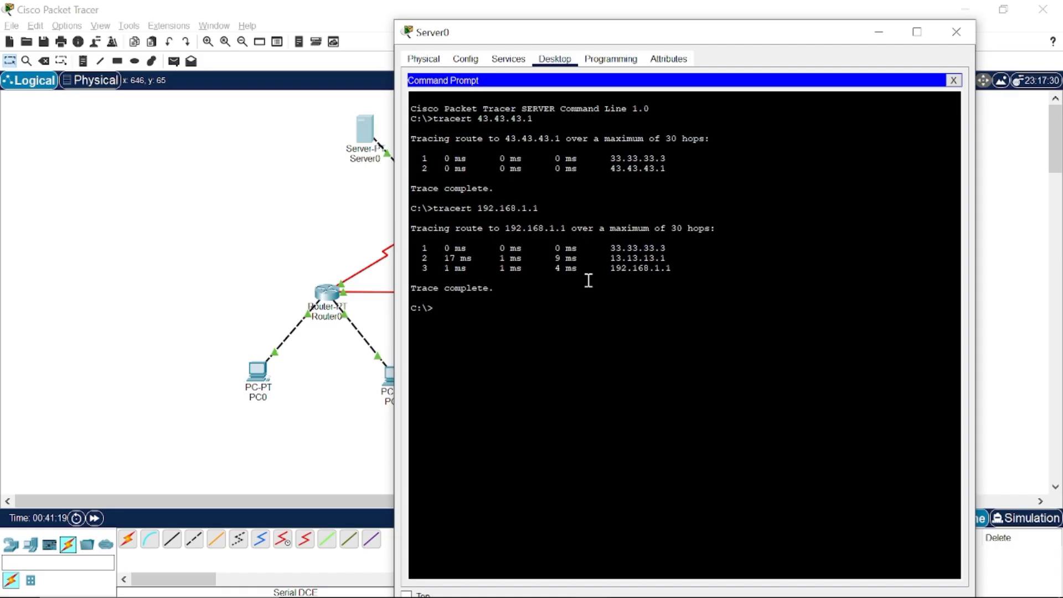
pyautogui.press('Up')
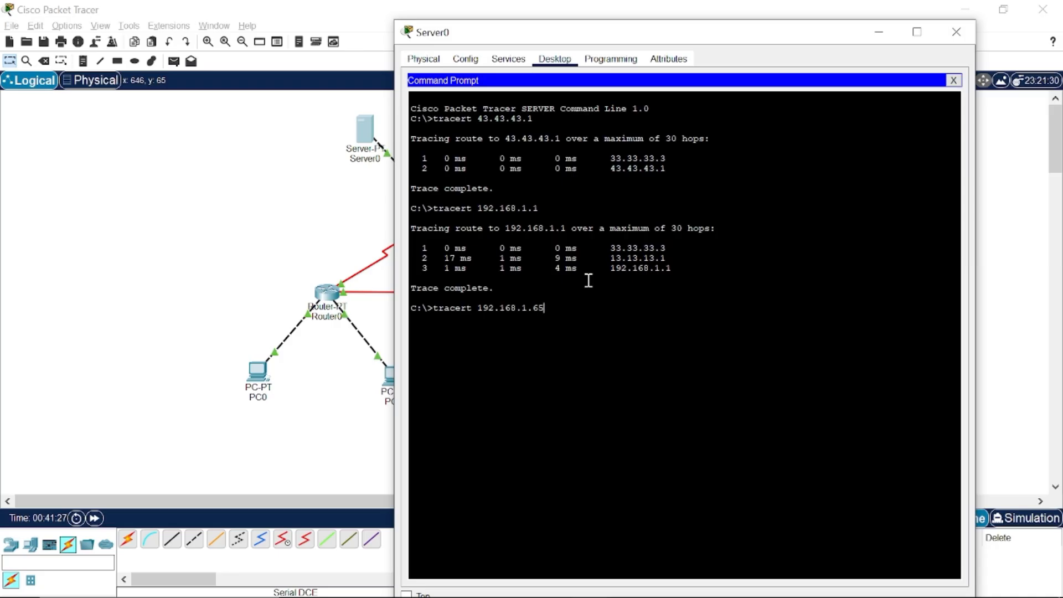
pyautogui.press('Return')
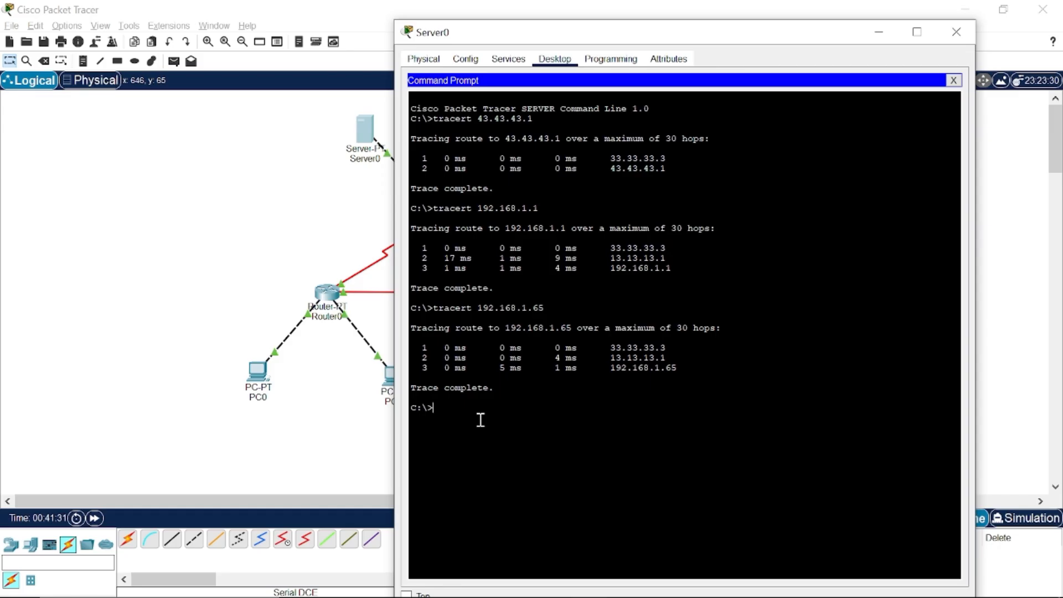
# - Check the Server 1 to PC3 test on the web page, run tracert 192.168.1.253 from Server0 in Packet Tracer, and close its window
pyautogui.moveTo(581, 587)
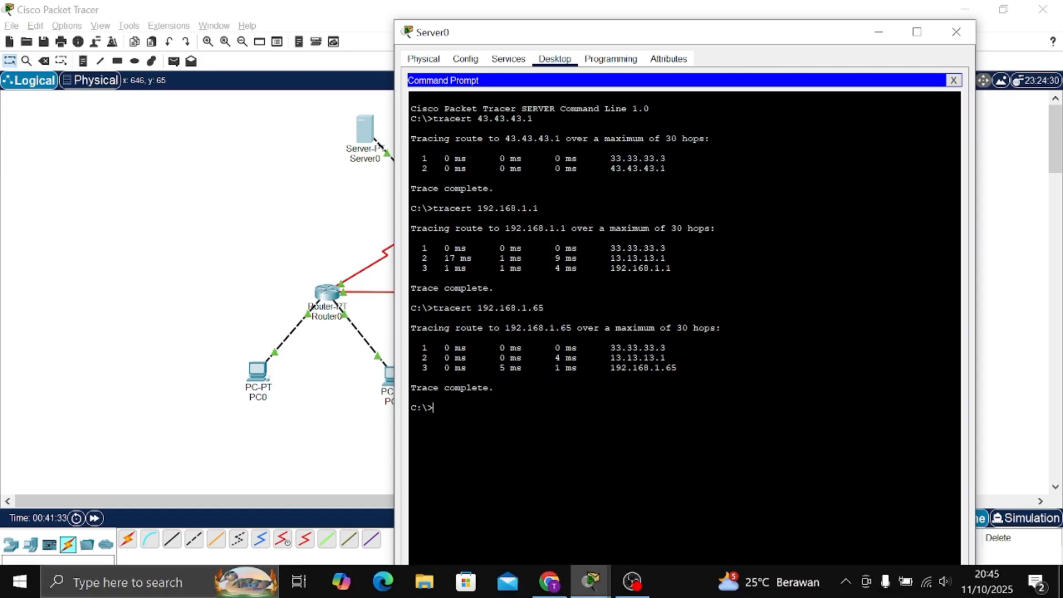
pyautogui.click(549, 581)
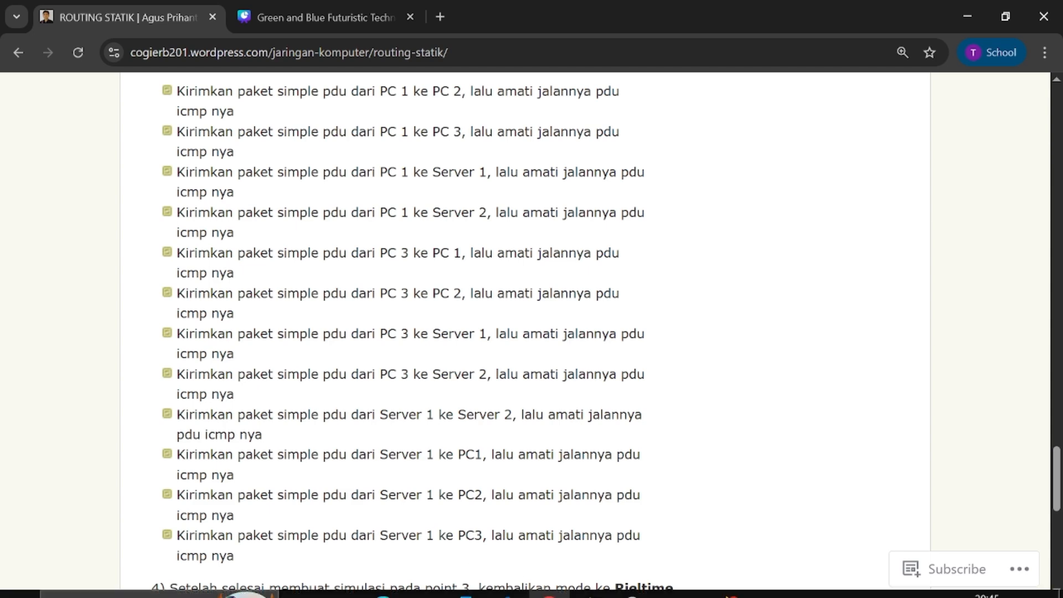
pyautogui.moveTo(593, 596)
pyautogui.click(549, 550)
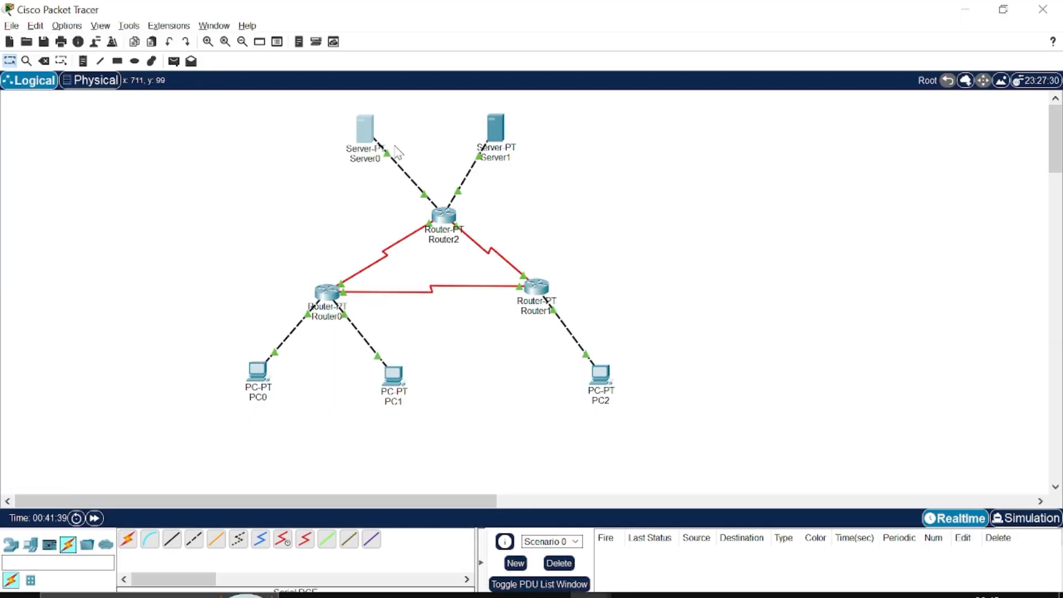
pyautogui.press('Up')
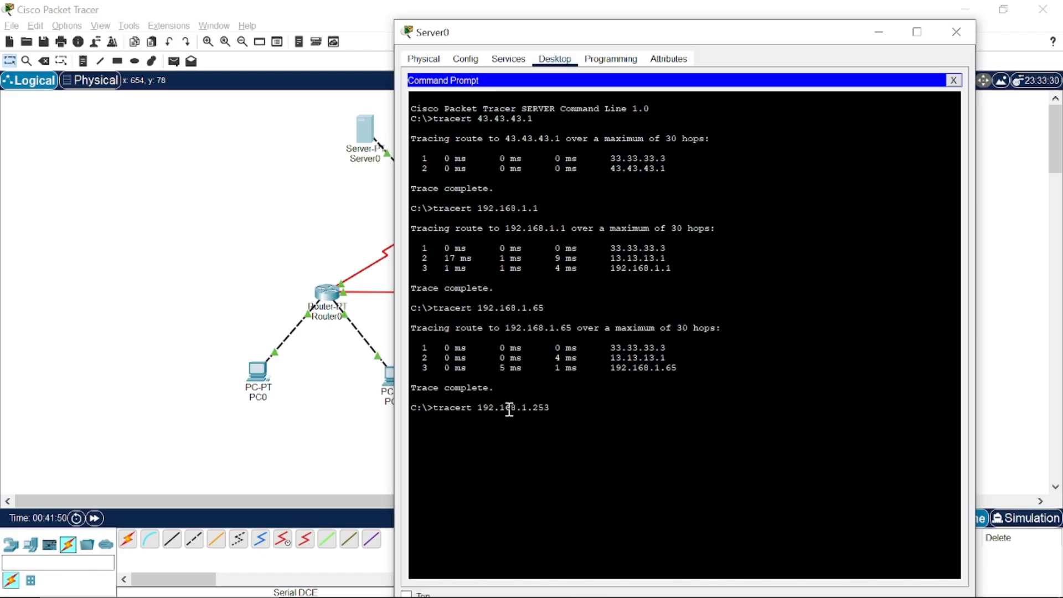
pyautogui.press('Return')
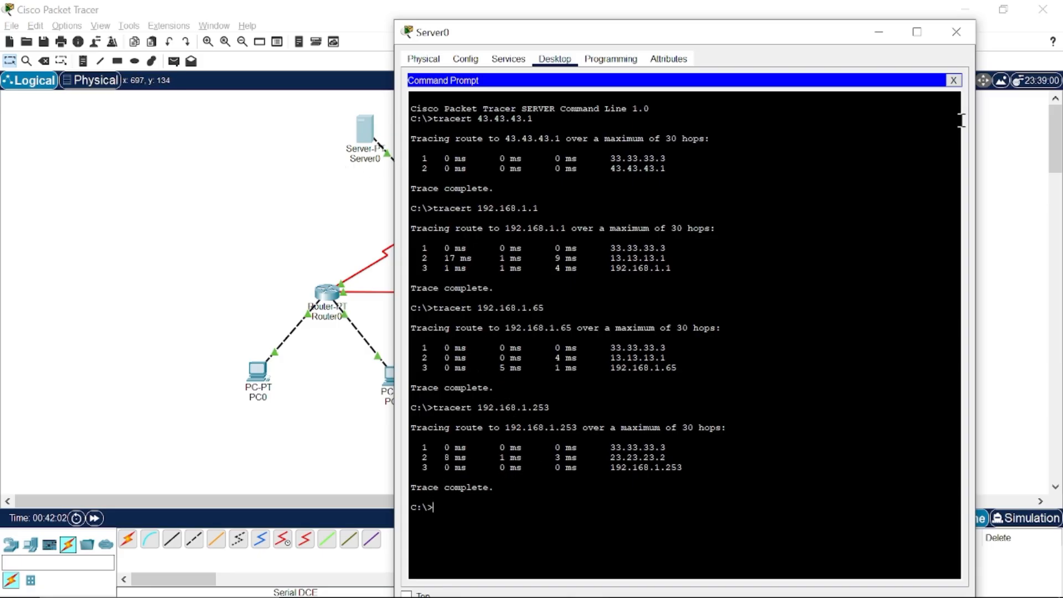
pyautogui.click(956, 31)
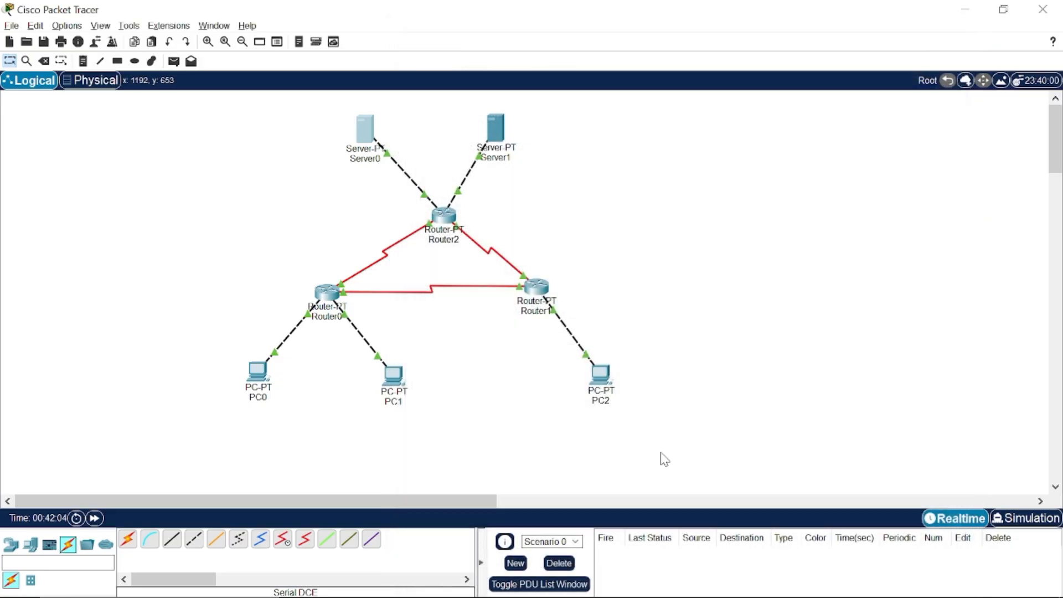
# - Review the end of the test list and point 4 on the exercise web page and return to Packet Tracer
pyautogui.click(549, 580)
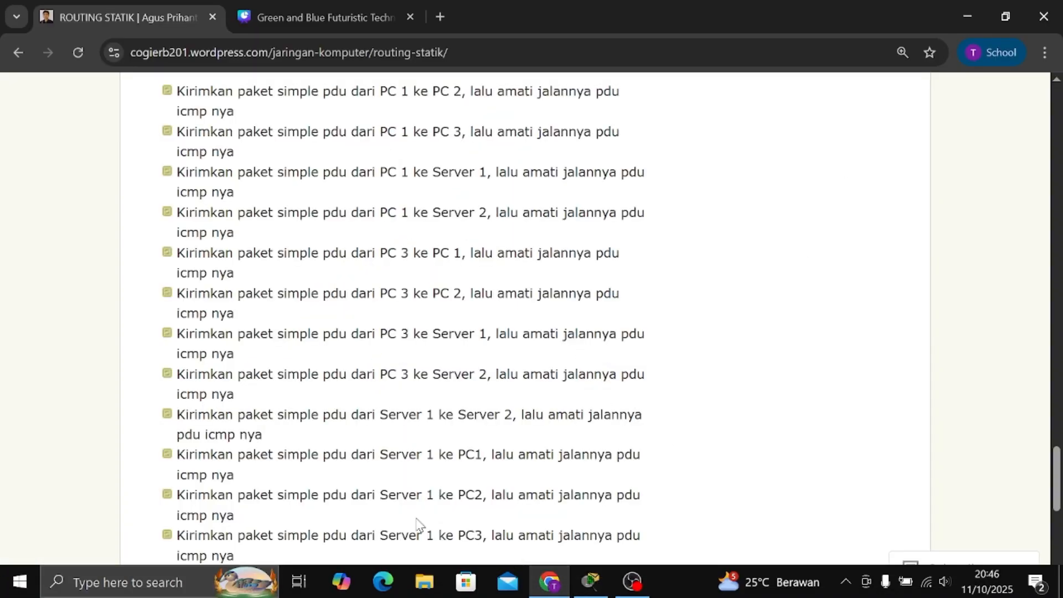
pyautogui.scroll(-2, 340, 455)
pyautogui.scroll(2, 341, 458)
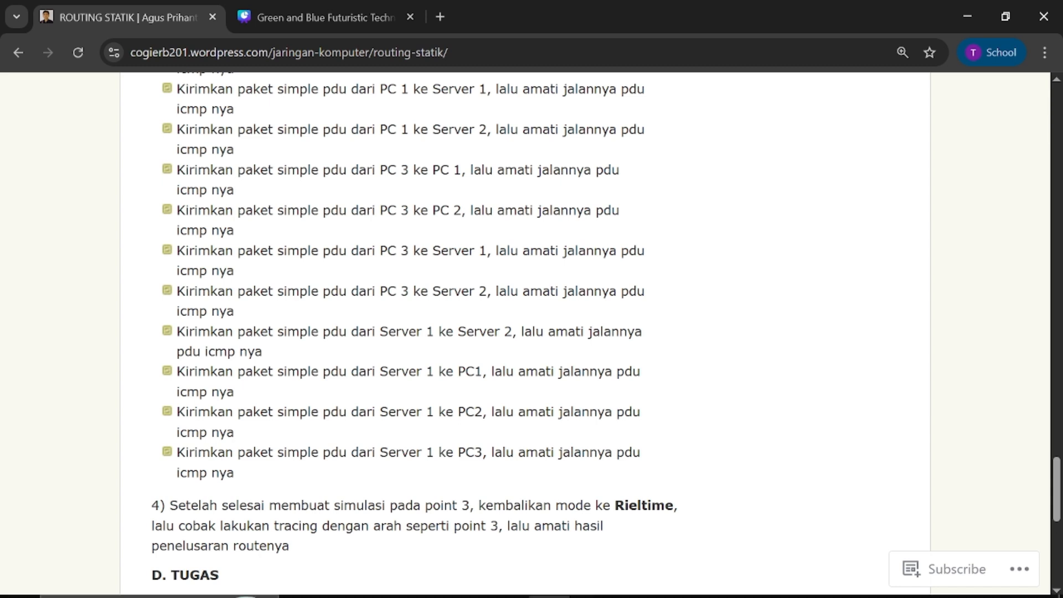
pyautogui.click(591, 581)
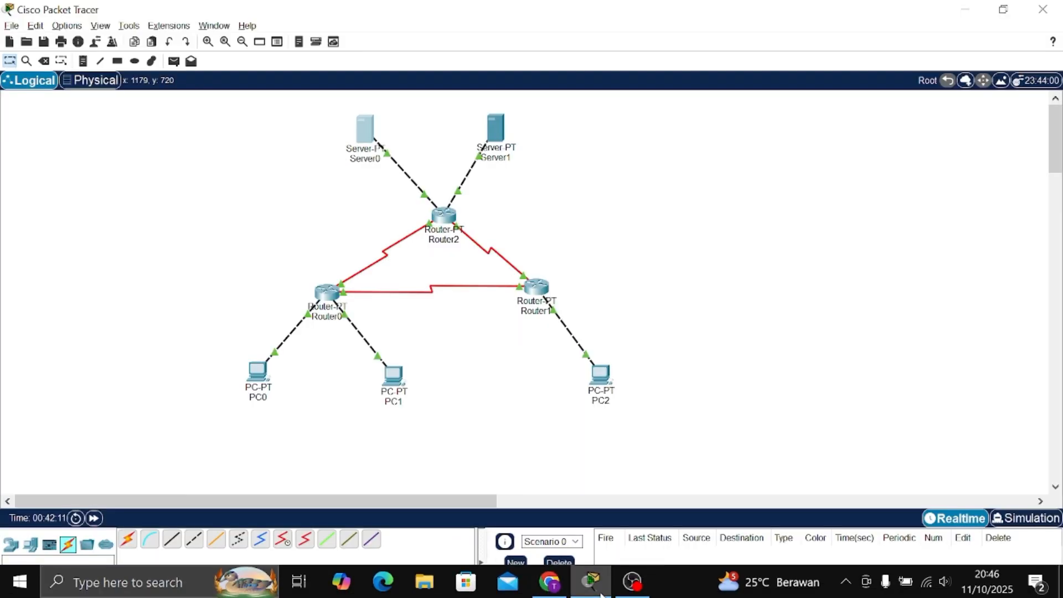